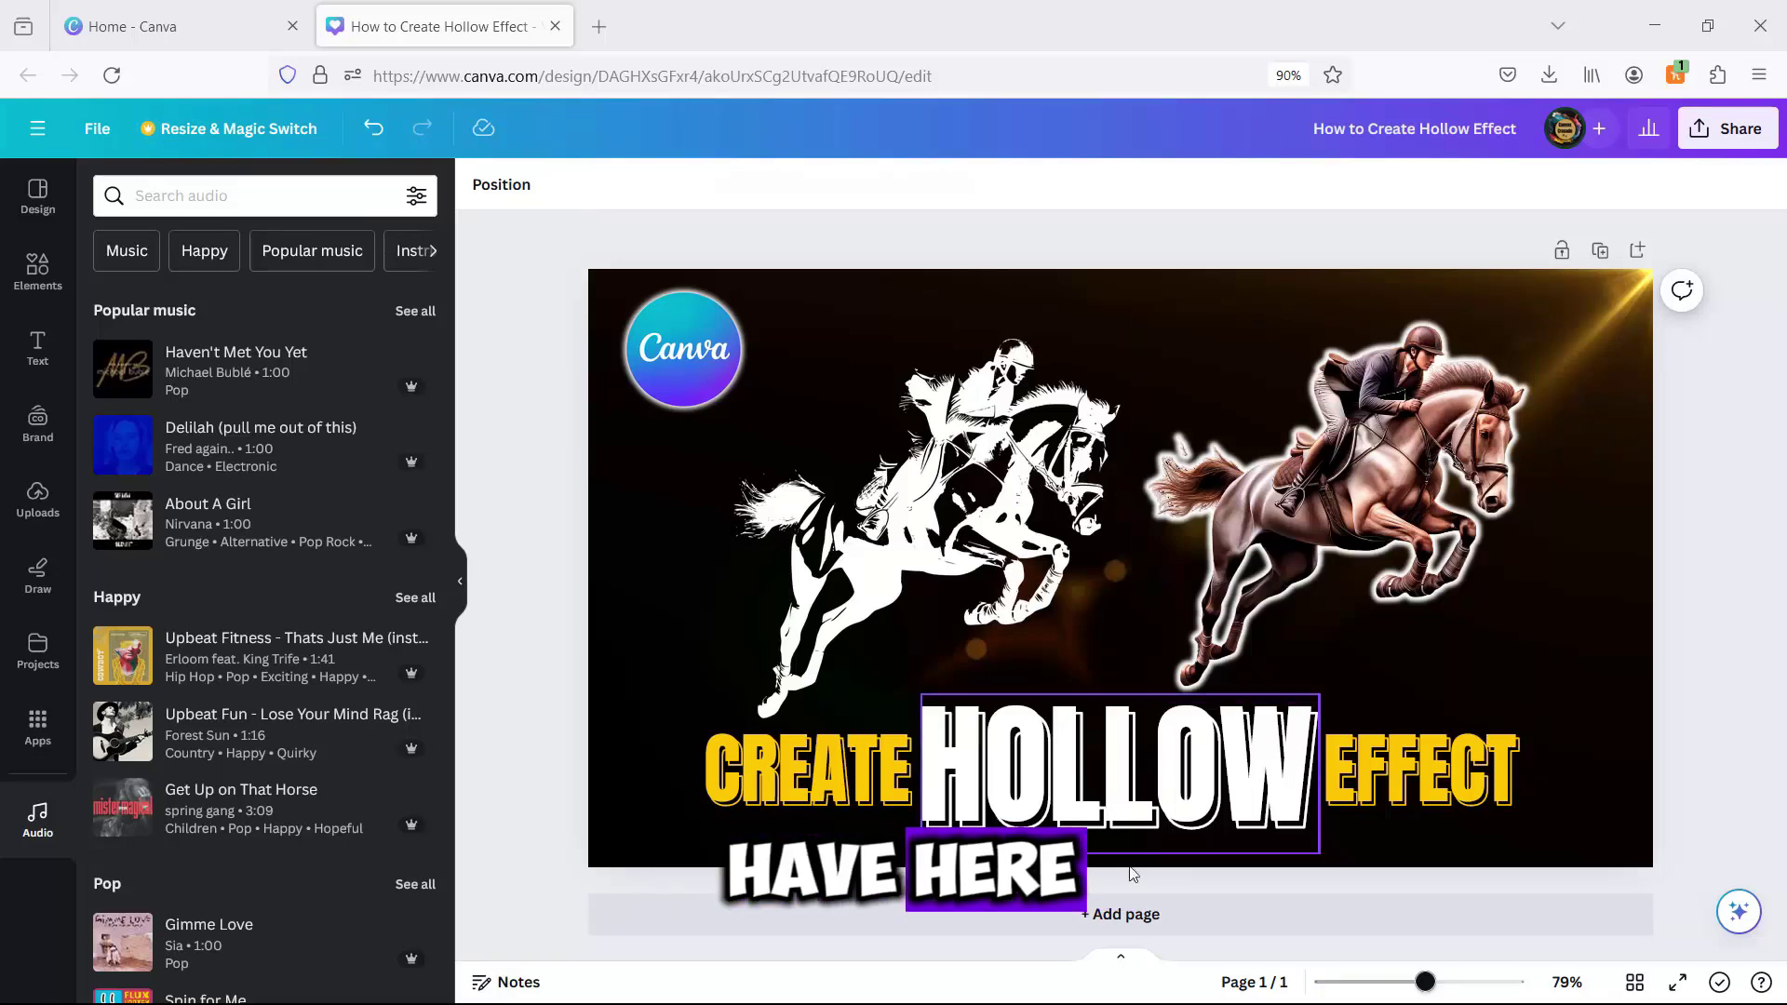
Step: Add a blank Page 2 below the finished thumbnail page
{"action": "left_click", "coordinate": [1107, 916]}
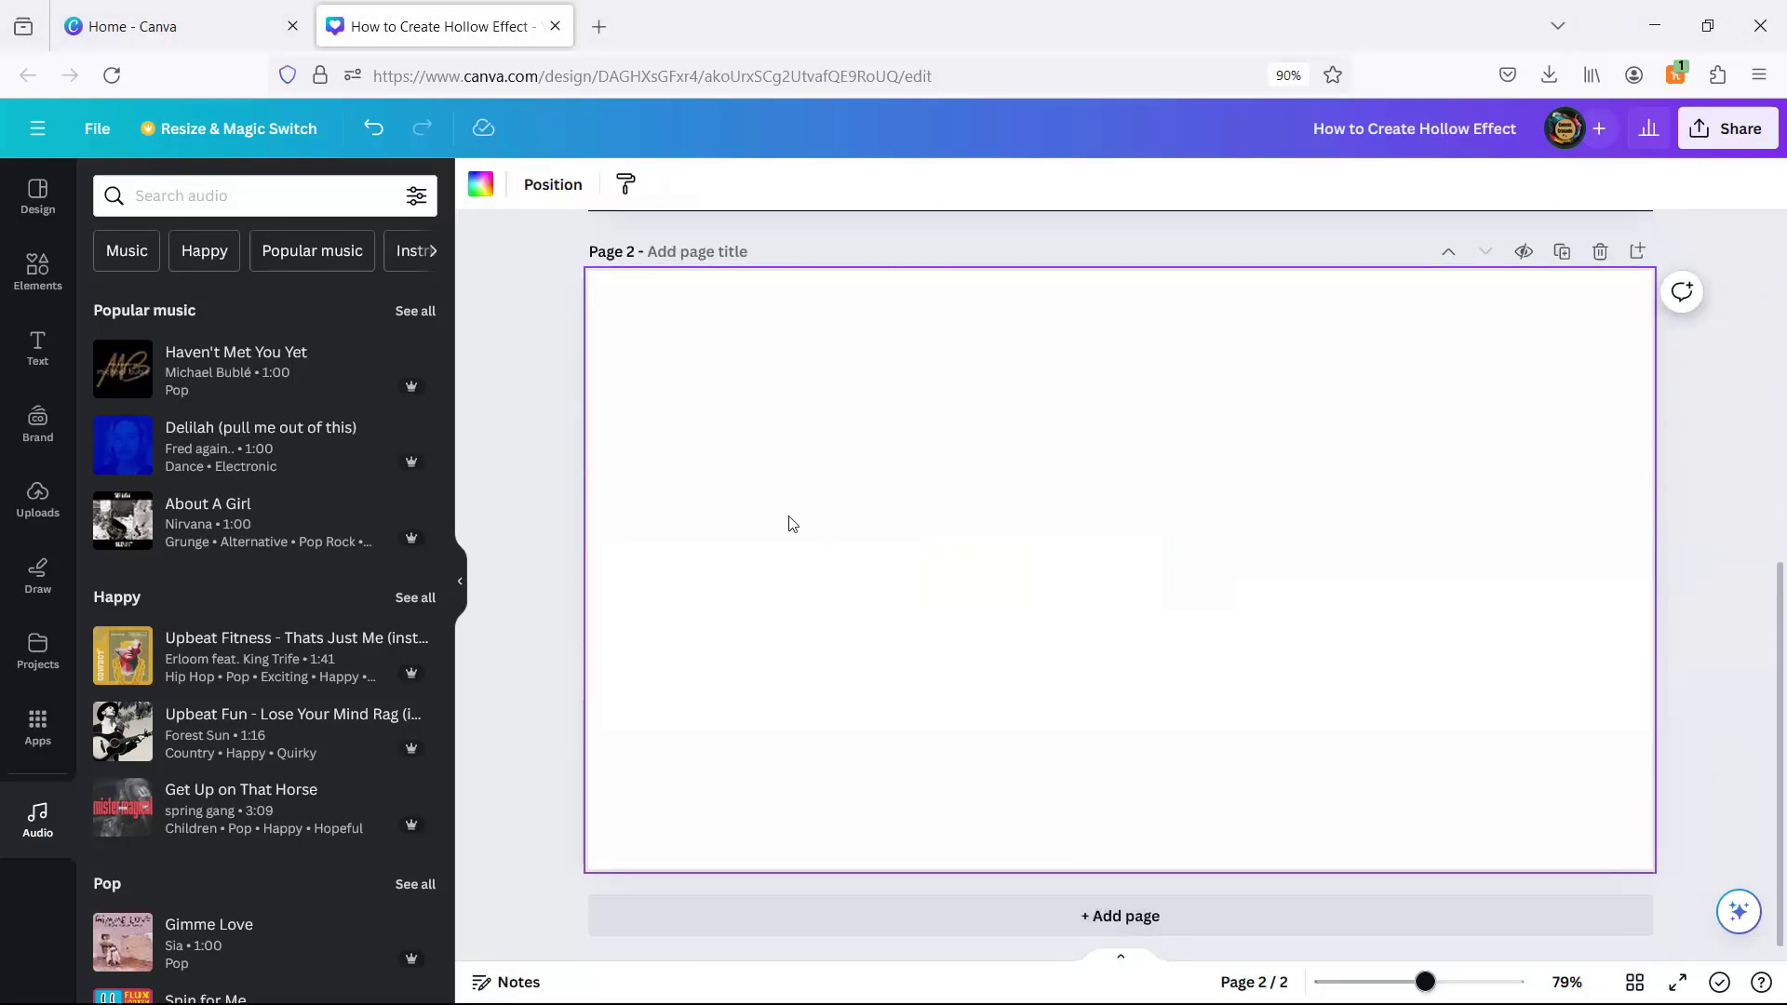
Step: Place the uploaded grayscale jumping-horse image on Page 2
{"action": "left_click", "coordinate": [37, 498]}
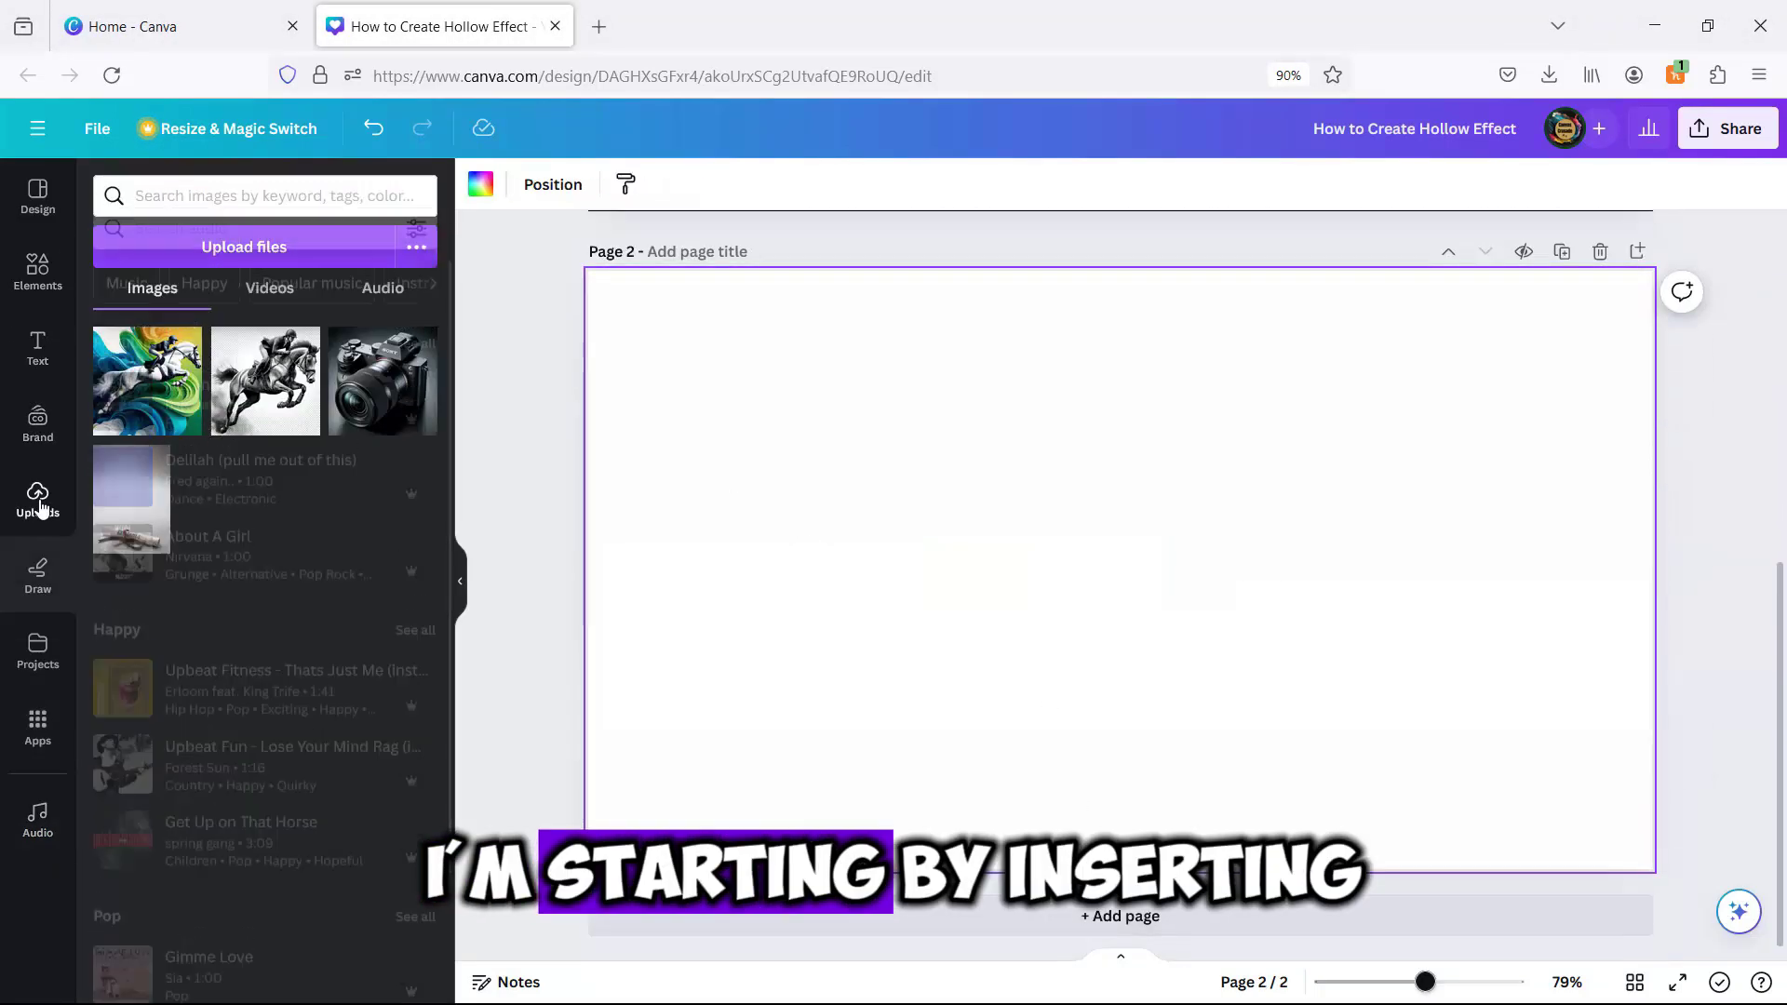
{"action": "left_click", "coordinate": [268, 398]}
{"action": "scroll", "coordinate": [1168, 589], "scroll_direction": "up", "scroll_amount": 7}
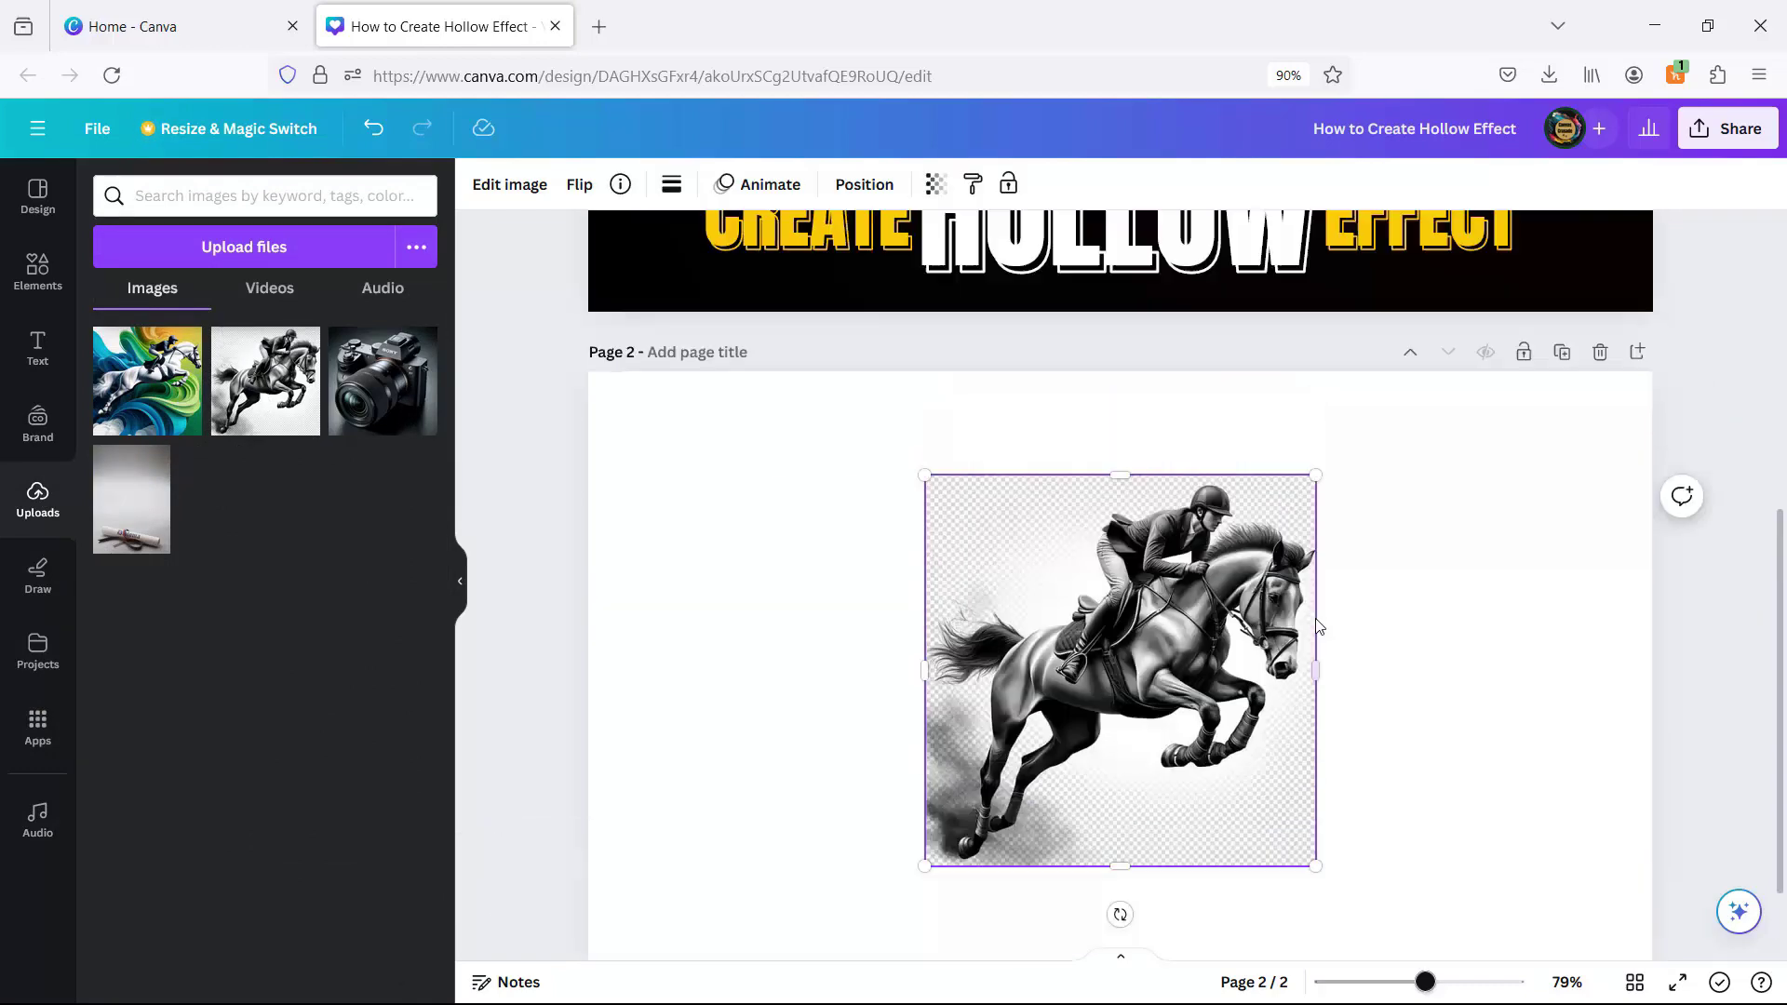
{"action": "scroll", "coordinate": [1389, 515], "scroll_direction": "down", "scroll_amount": 7}
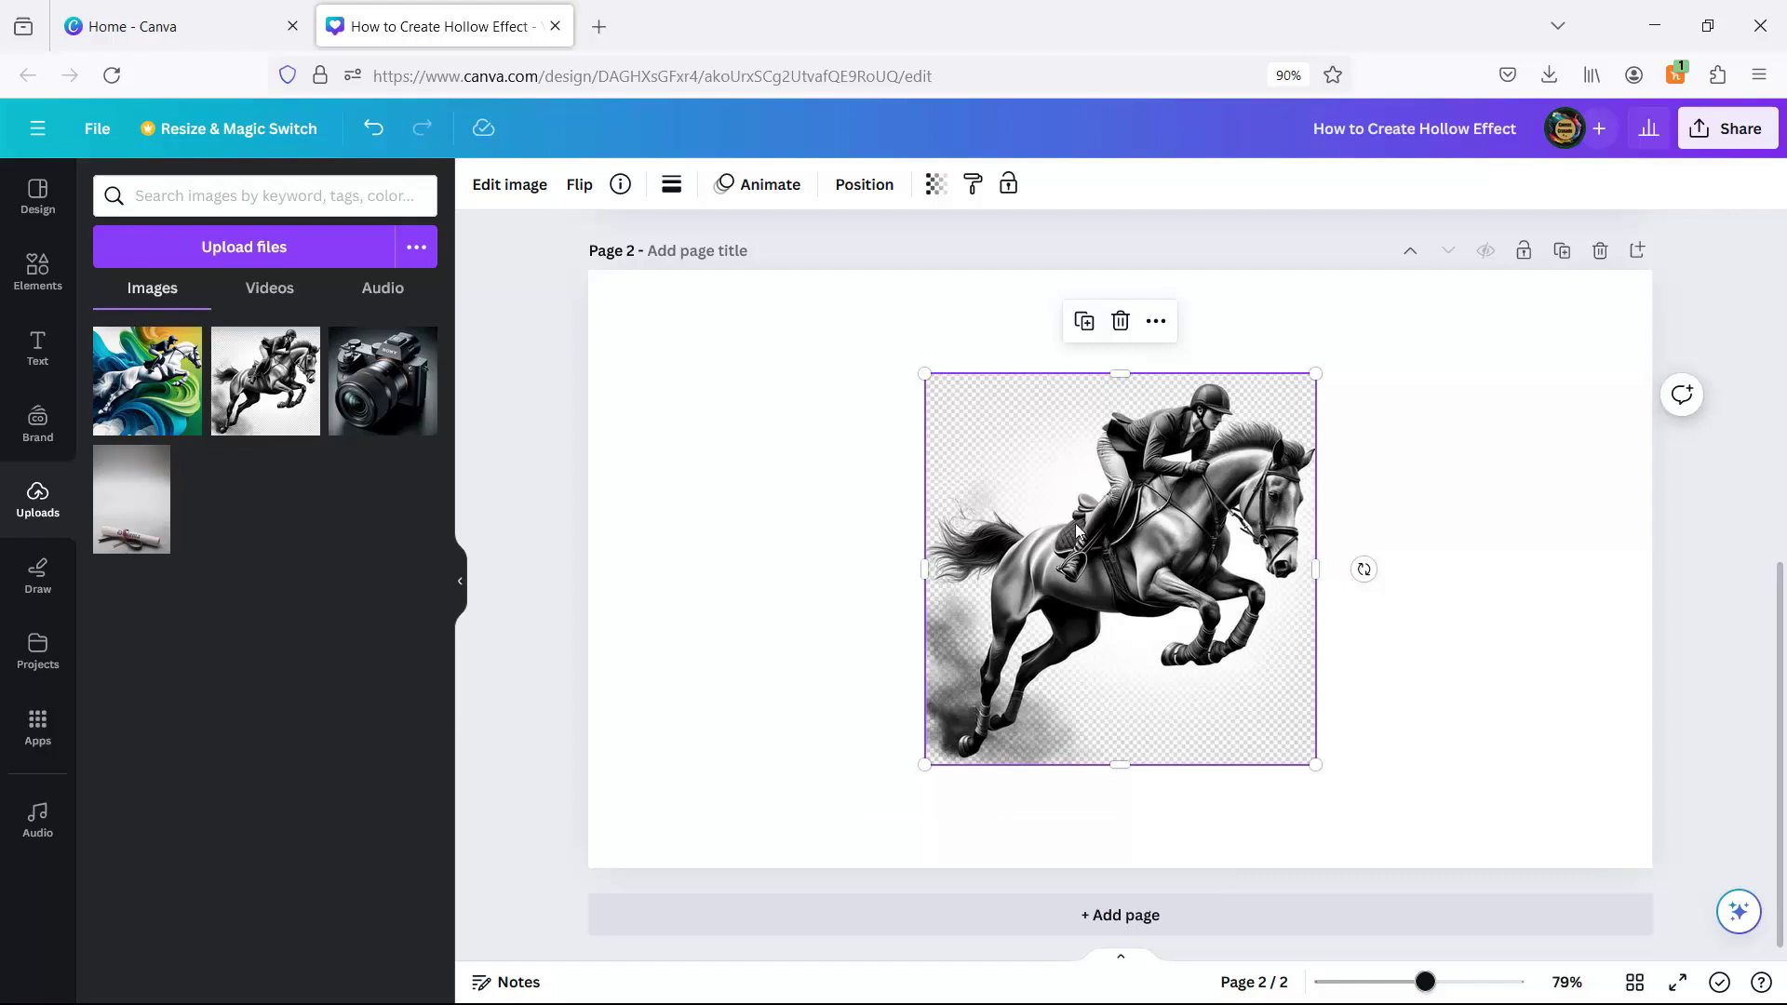
Step: Remove the horse image's background with BG Remover and bring up the Colorize app
{"action": "left_click", "coordinate": [508, 186]}
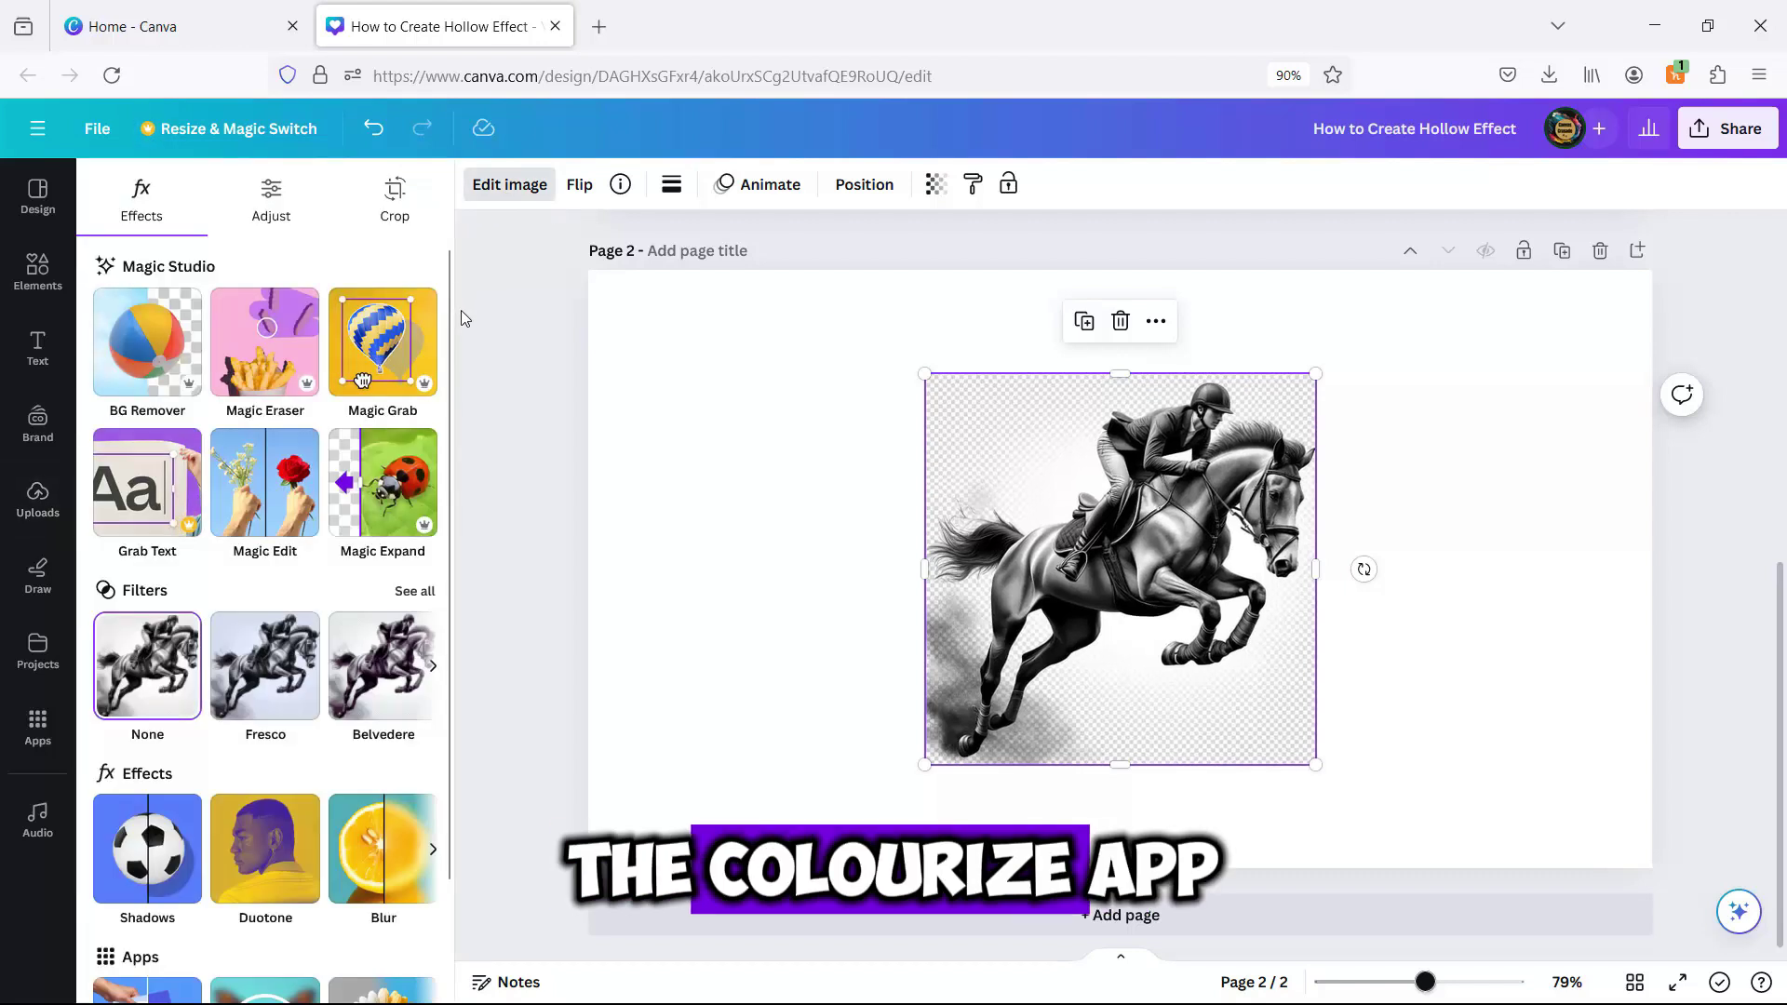
{"action": "scroll", "coordinate": [363, 445], "scroll_direction": "down", "scroll_amount": 2}
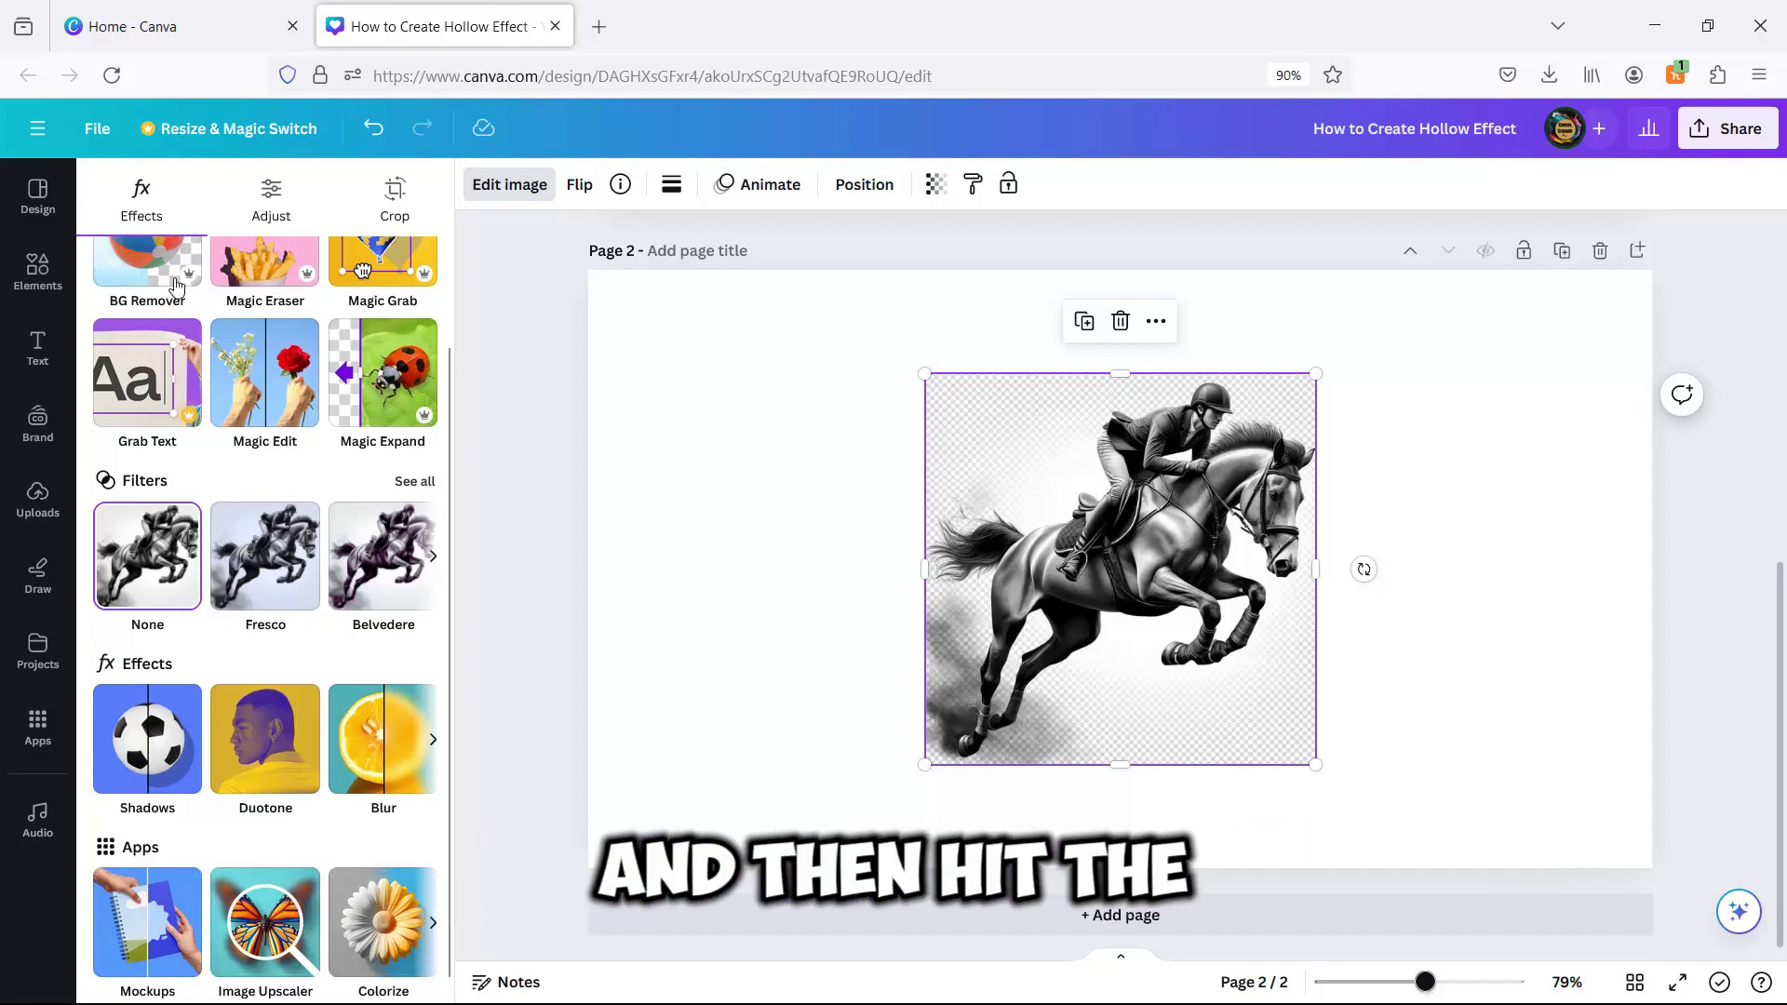
{"action": "scroll", "coordinate": [154, 279], "scroll_direction": "up", "scroll_amount": 2}
{"action": "left_click", "coordinate": [148, 353]}
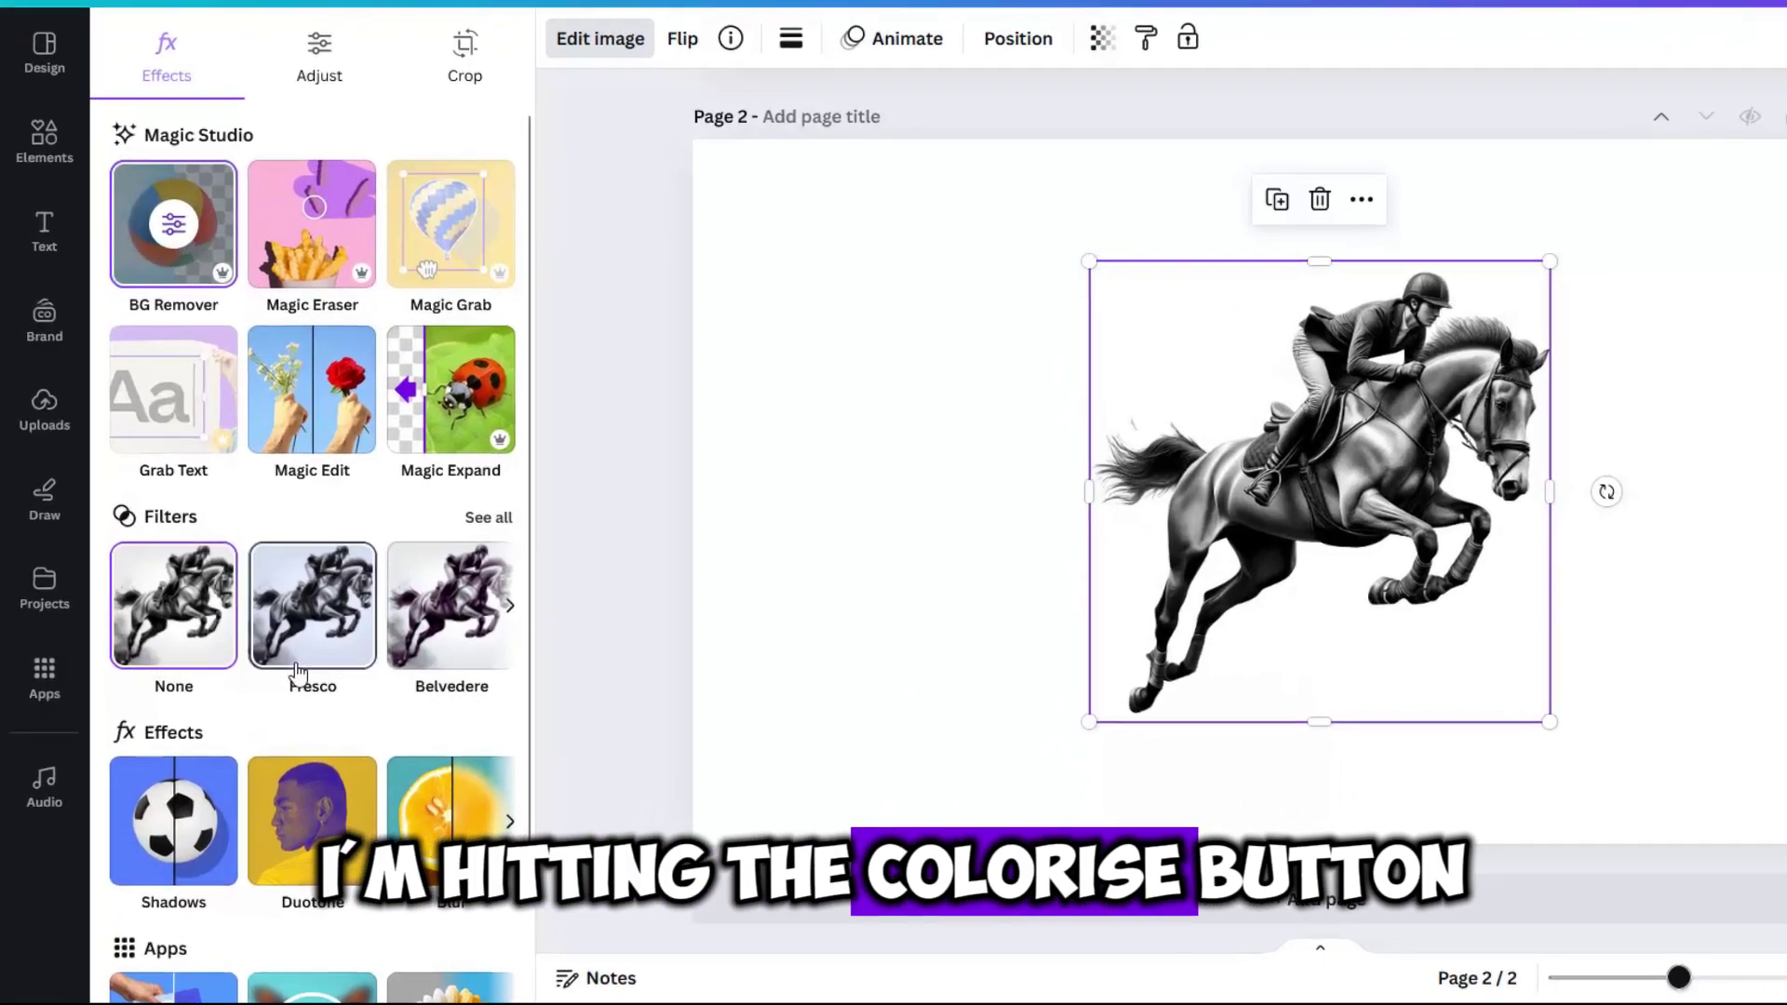
{"action": "scroll", "coordinate": [253, 723], "scroll_direction": "down", "scroll_amount": 2}
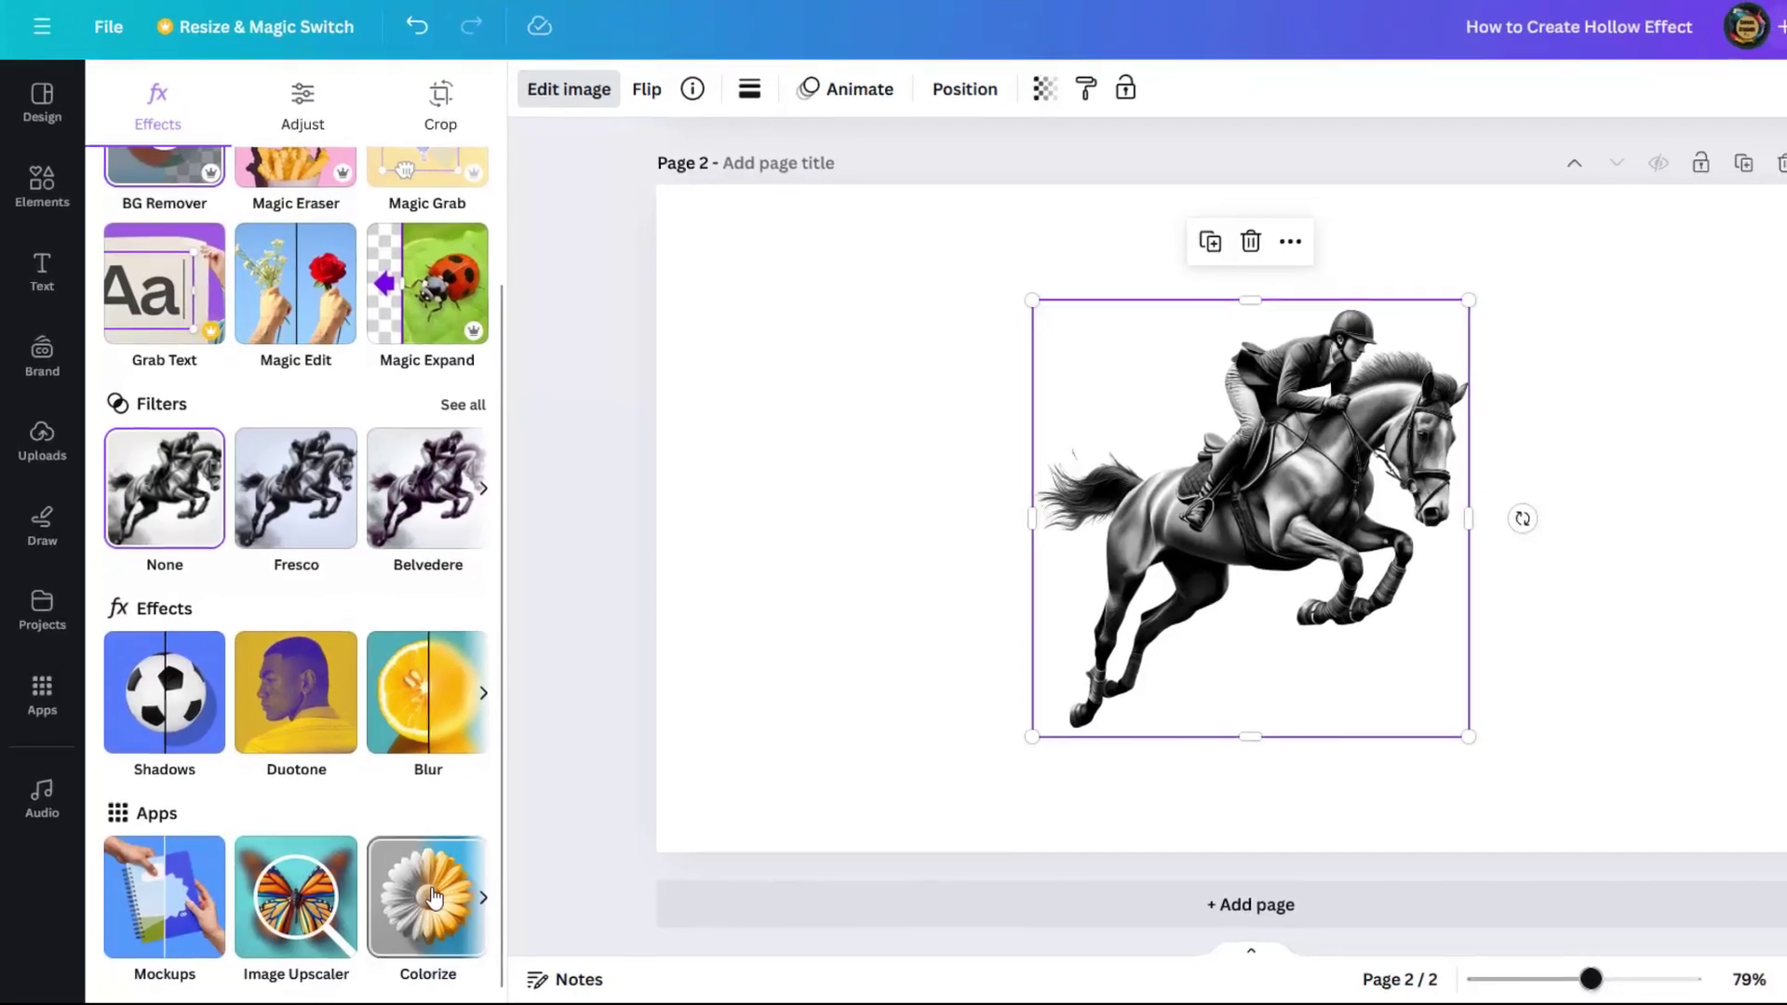
{"action": "left_click", "coordinate": [431, 896]}
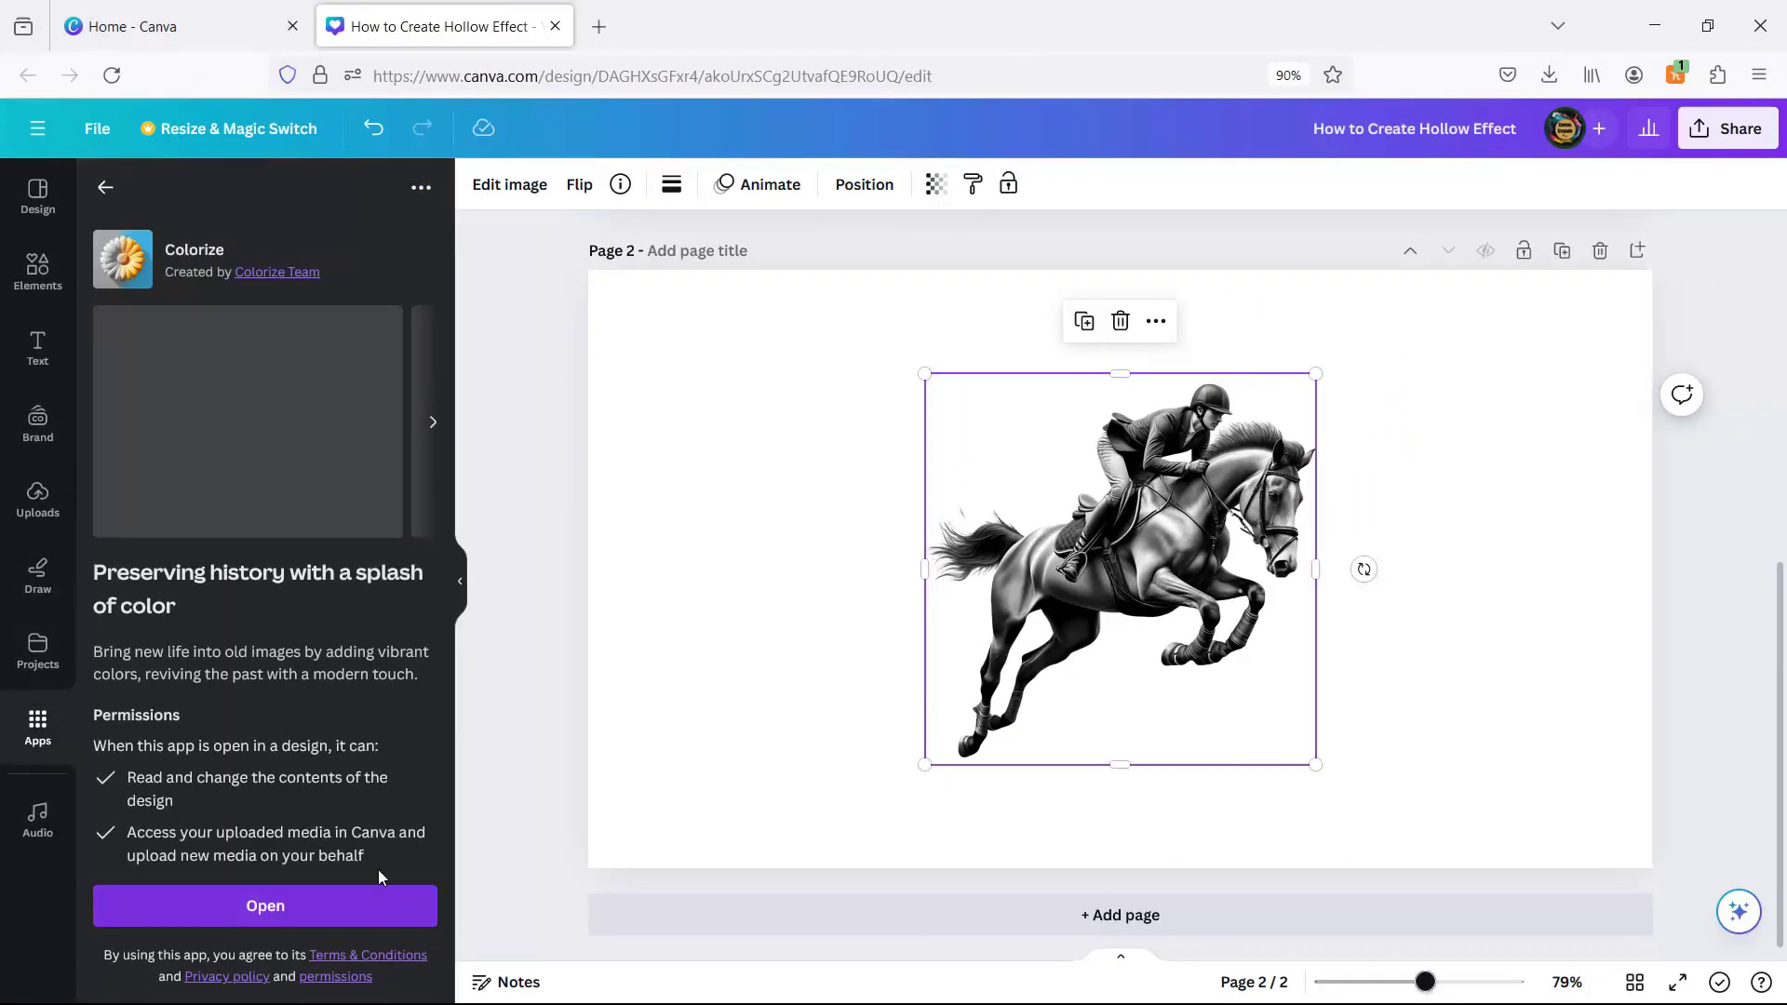
Step: Colorize the horse image, replacing the grayscale version with a full-colour one
{"action": "left_click", "coordinate": [263, 906]}
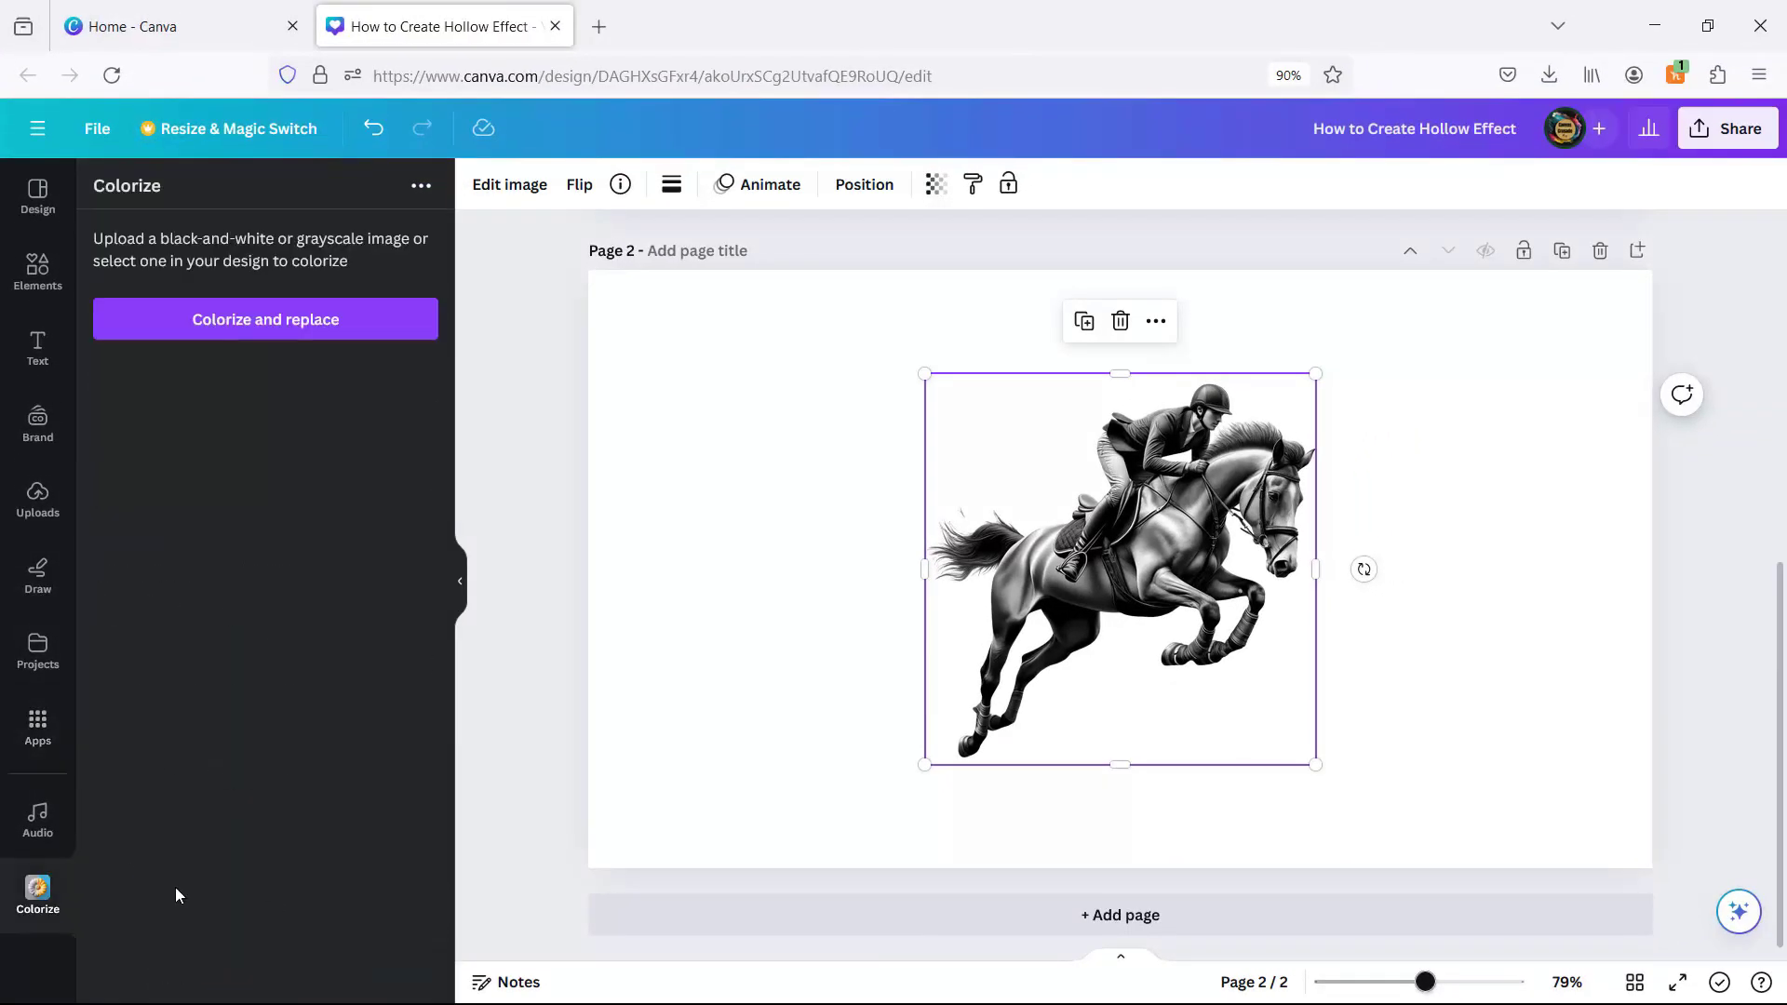
{"action": "left_click", "coordinate": [249, 324]}
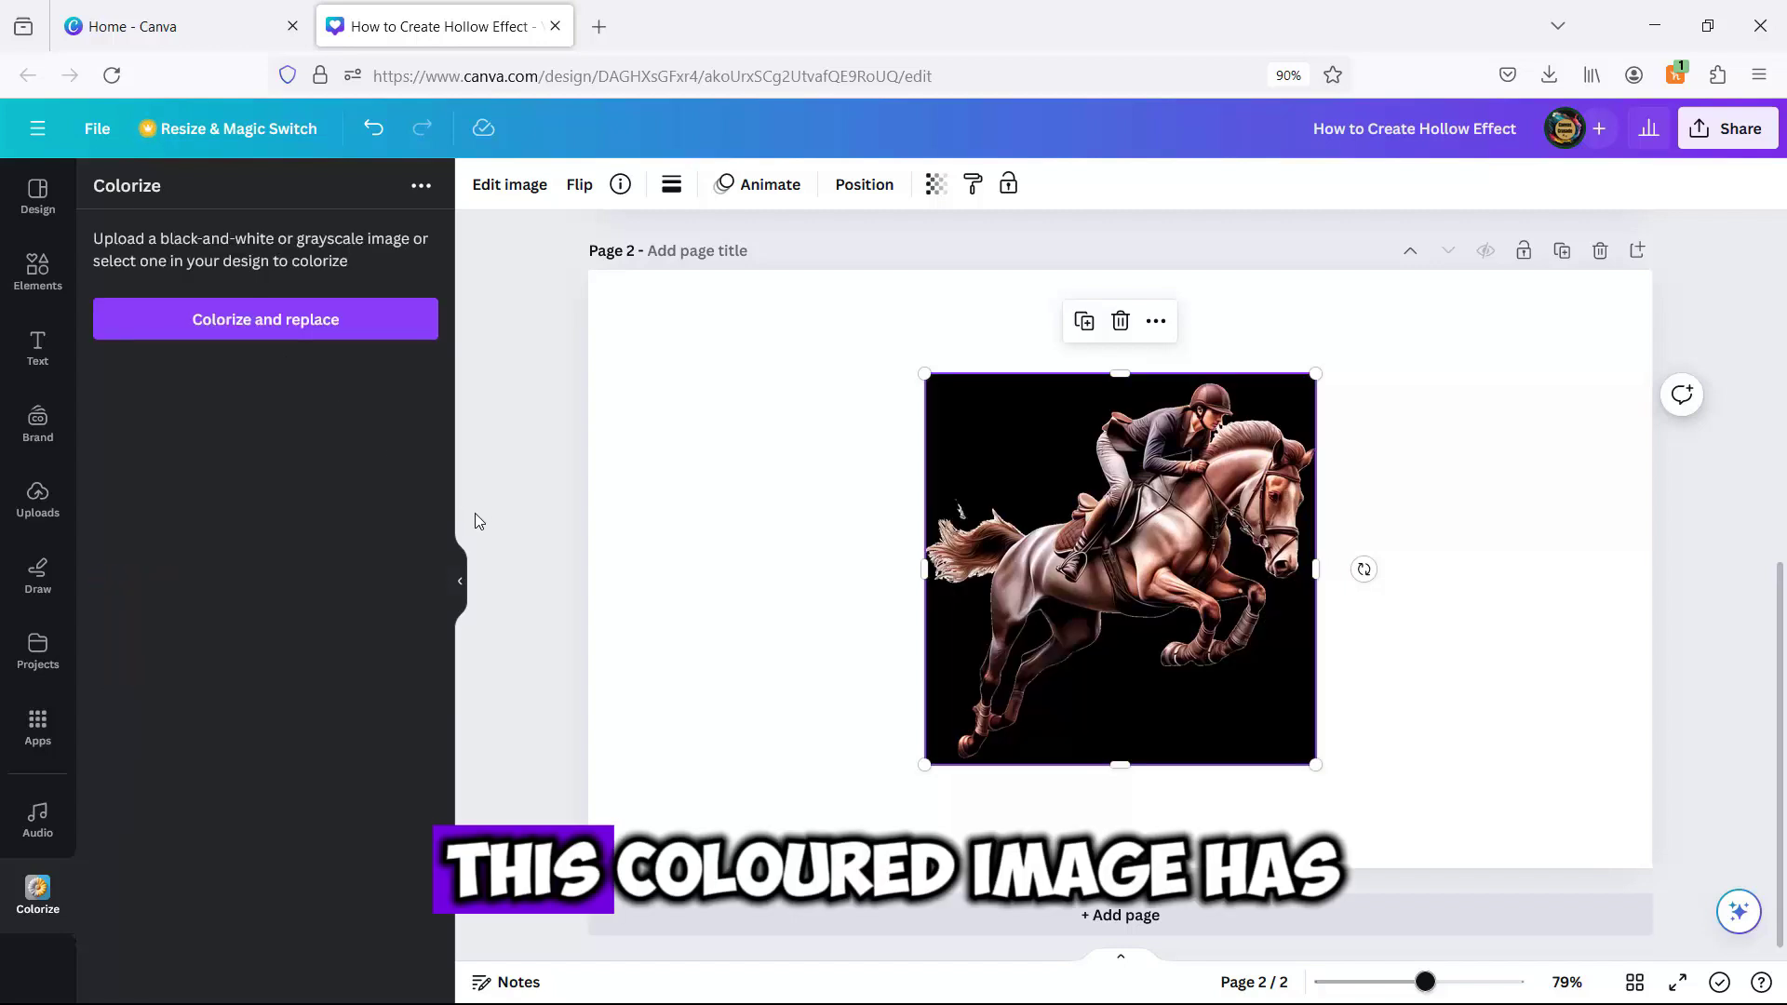
{"action": "left_click", "coordinate": [725, 420]}
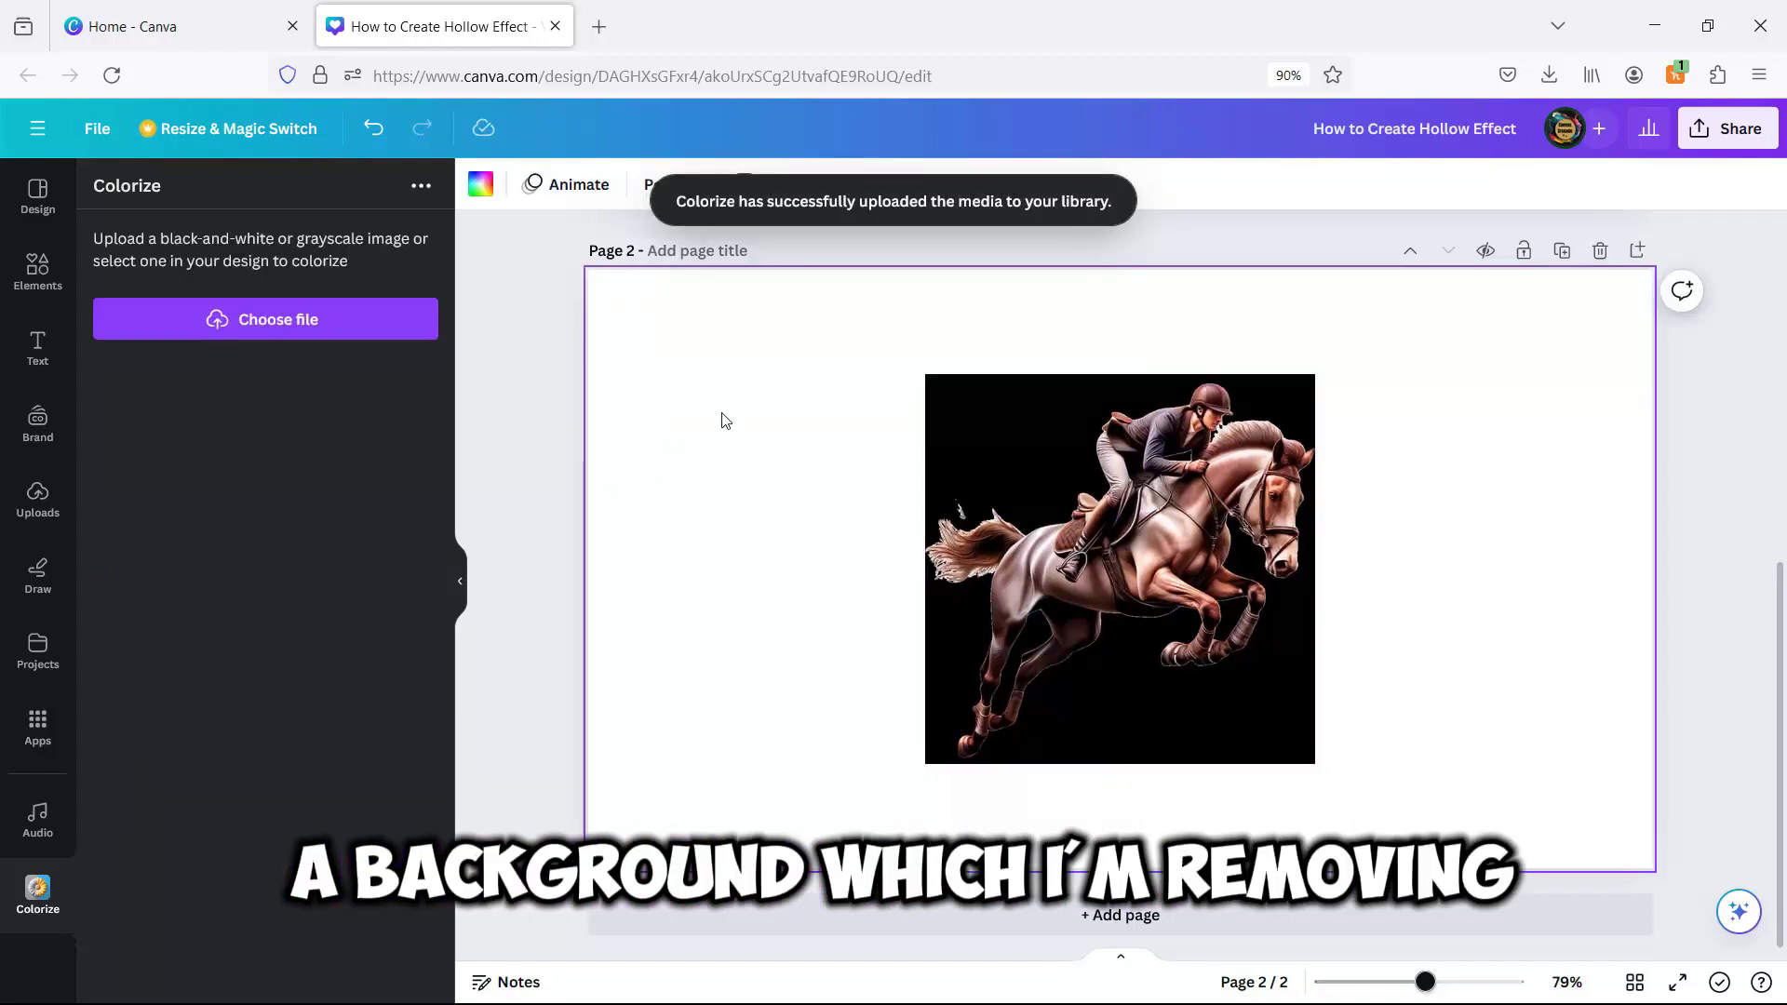
Step: Remove the black background from the coloured horse with BG Remover
{"action": "left_click", "coordinate": [1170, 469]}
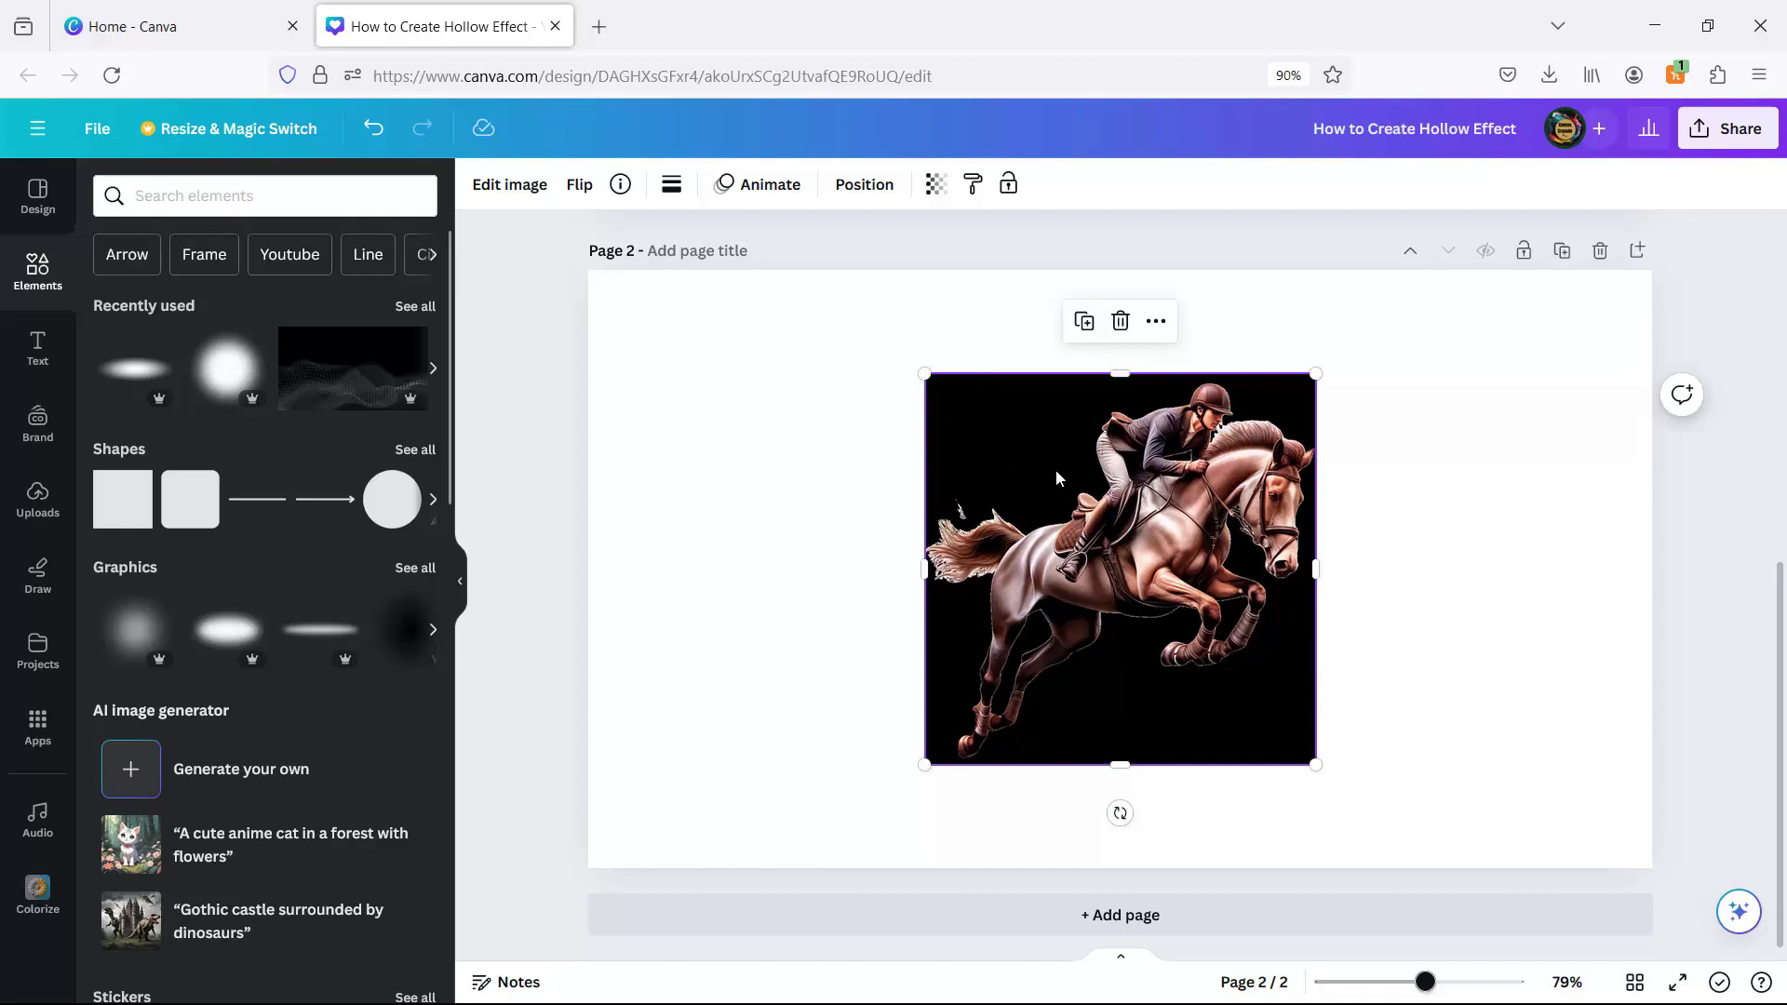
{"action": "left_click", "coordinate": [488, 184]}
{"action": "left_click", "coordinate": [147, 349]}
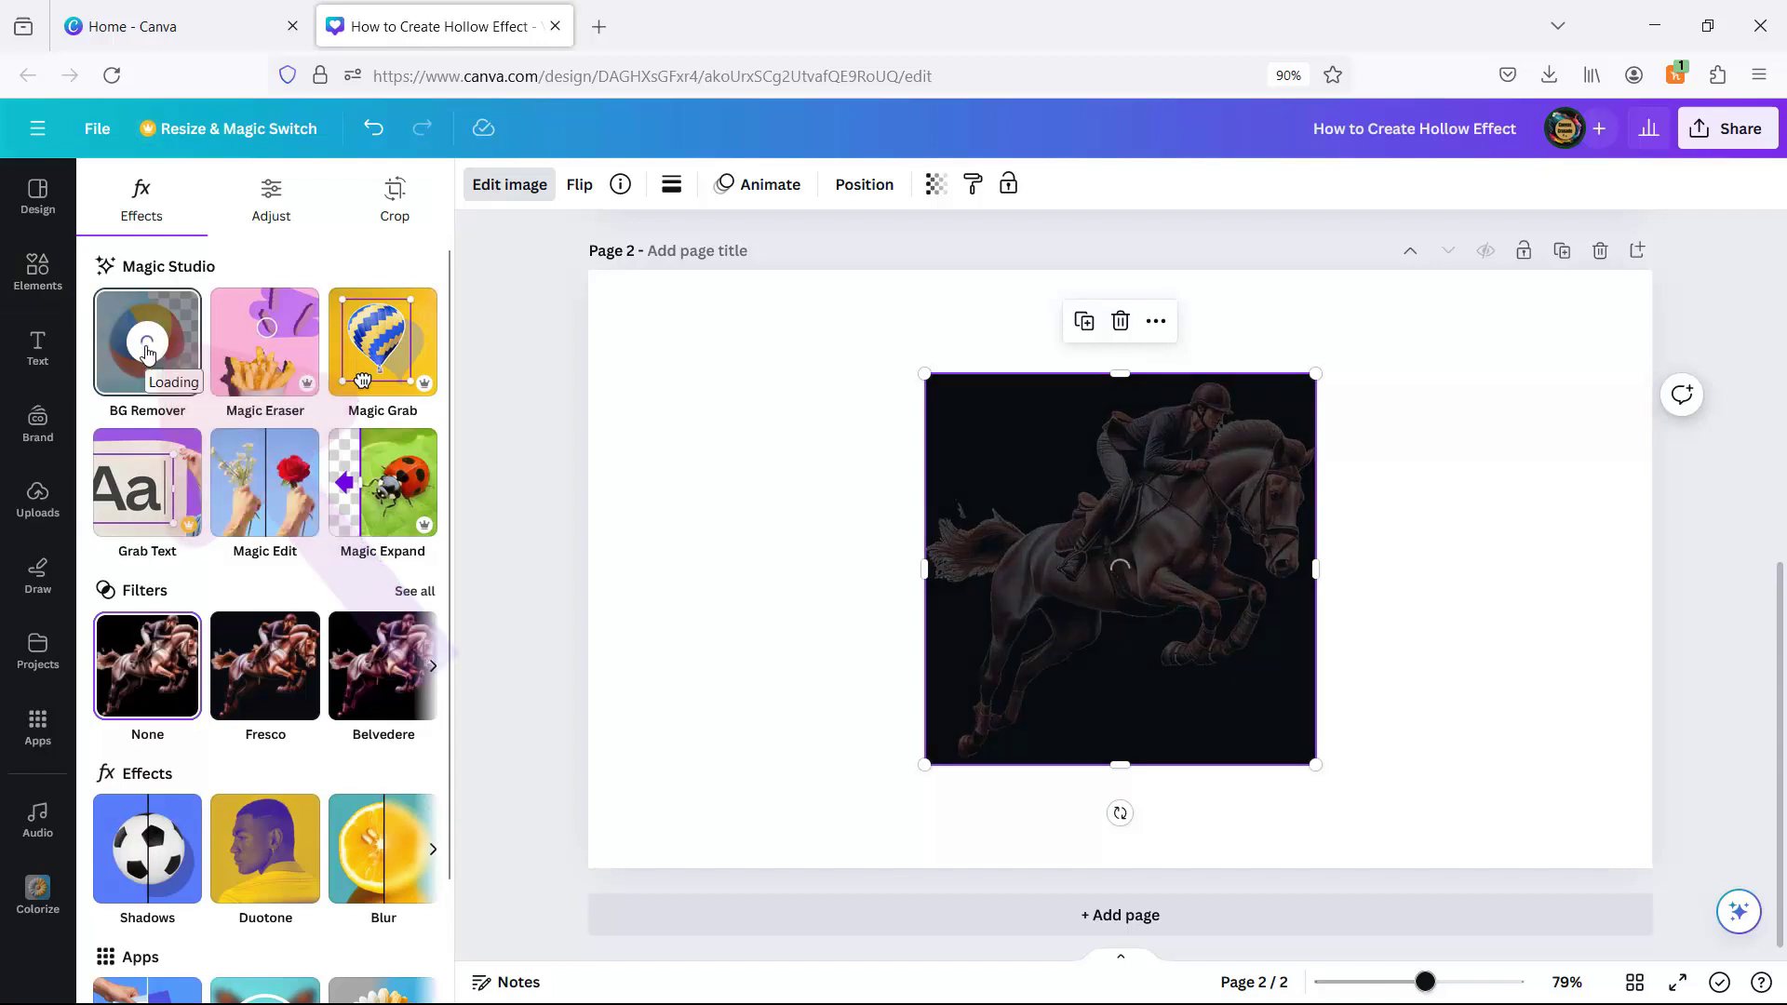
Step: Move the coloured horse toward the right side of Page 2
{"action": "left_click_drag", "start_coordinate": [1116, 533], "coordinate": [1348, 516]}
{"action": "scroll", "coordinate": [1303, 508], "scroll_direction": "up", "scroll_amount": 7}
{"action": "scroll", "coordinate": [1349, 444], "scroll_direction": "down", "scroll_amount": 2}
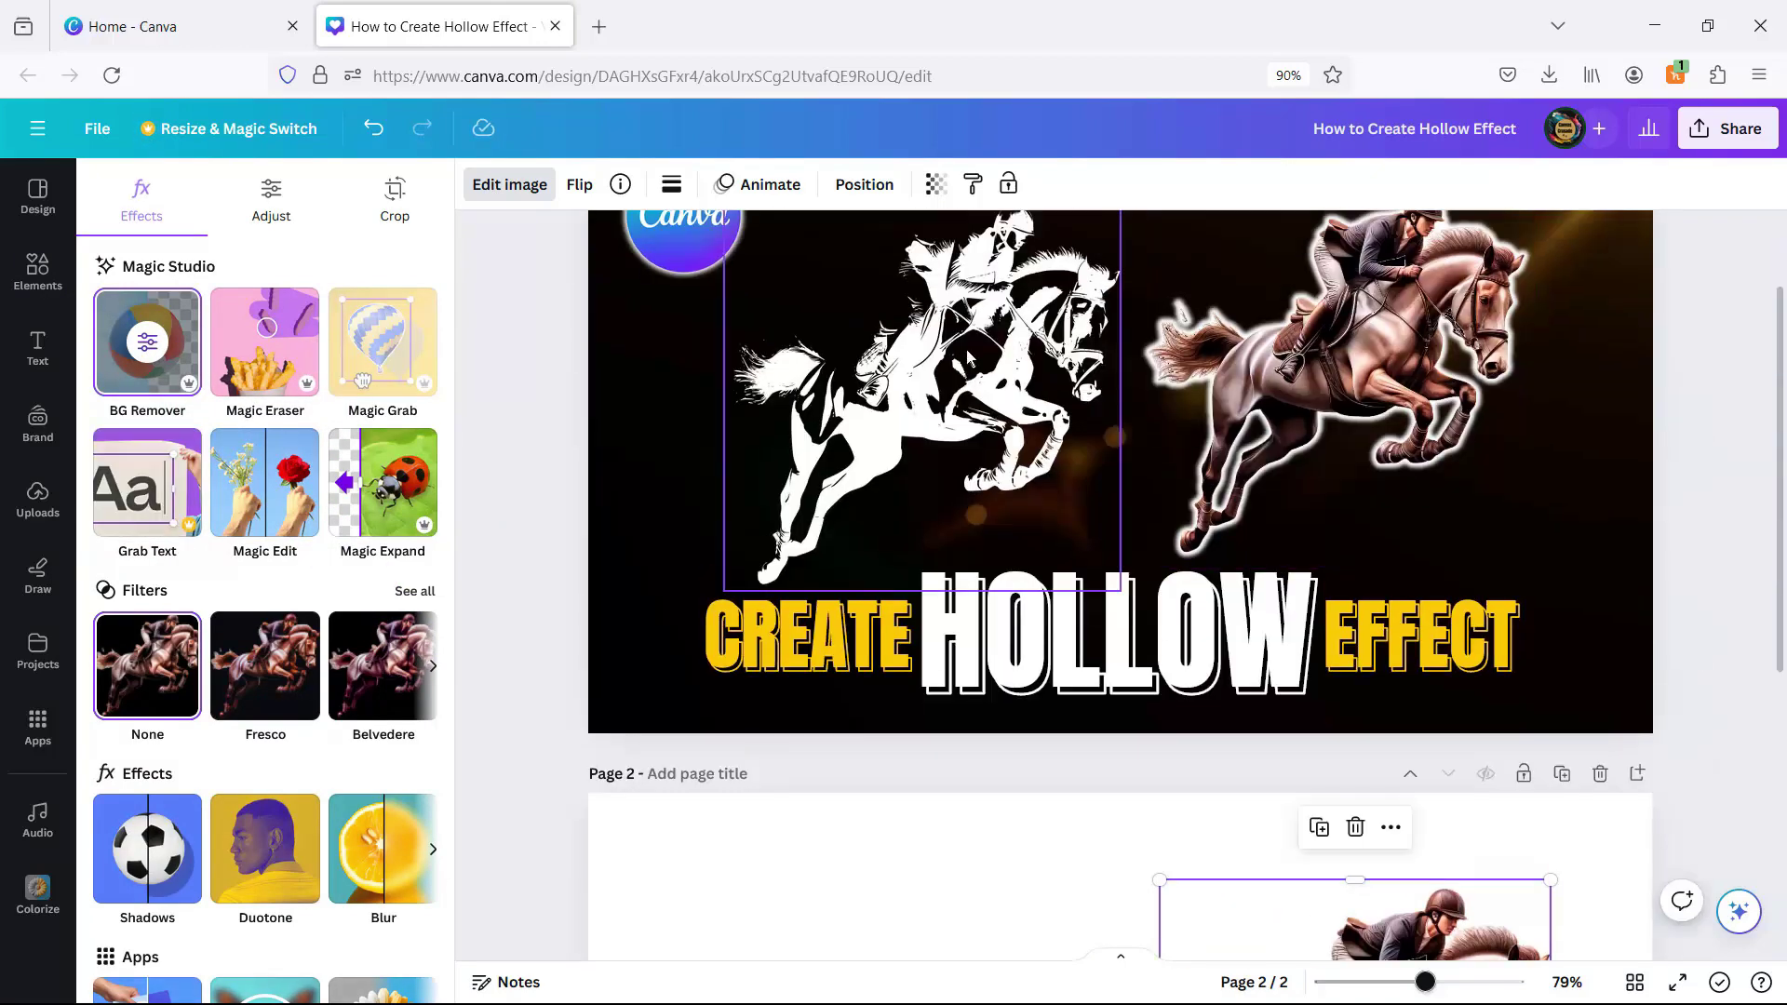
{"action": "left_click", "coordinate": [966, 349]}
{"action": "scroll", "coordinate": [1210, 566], "scroll_direction": "down", "scroll_amount": 6}
{"action": "left_click", "coordinate": [1362, 752]}
{"action": "scroll", "coordinate": [1340, 652], "scroll_direction": "down", "scroll_amount": 1}
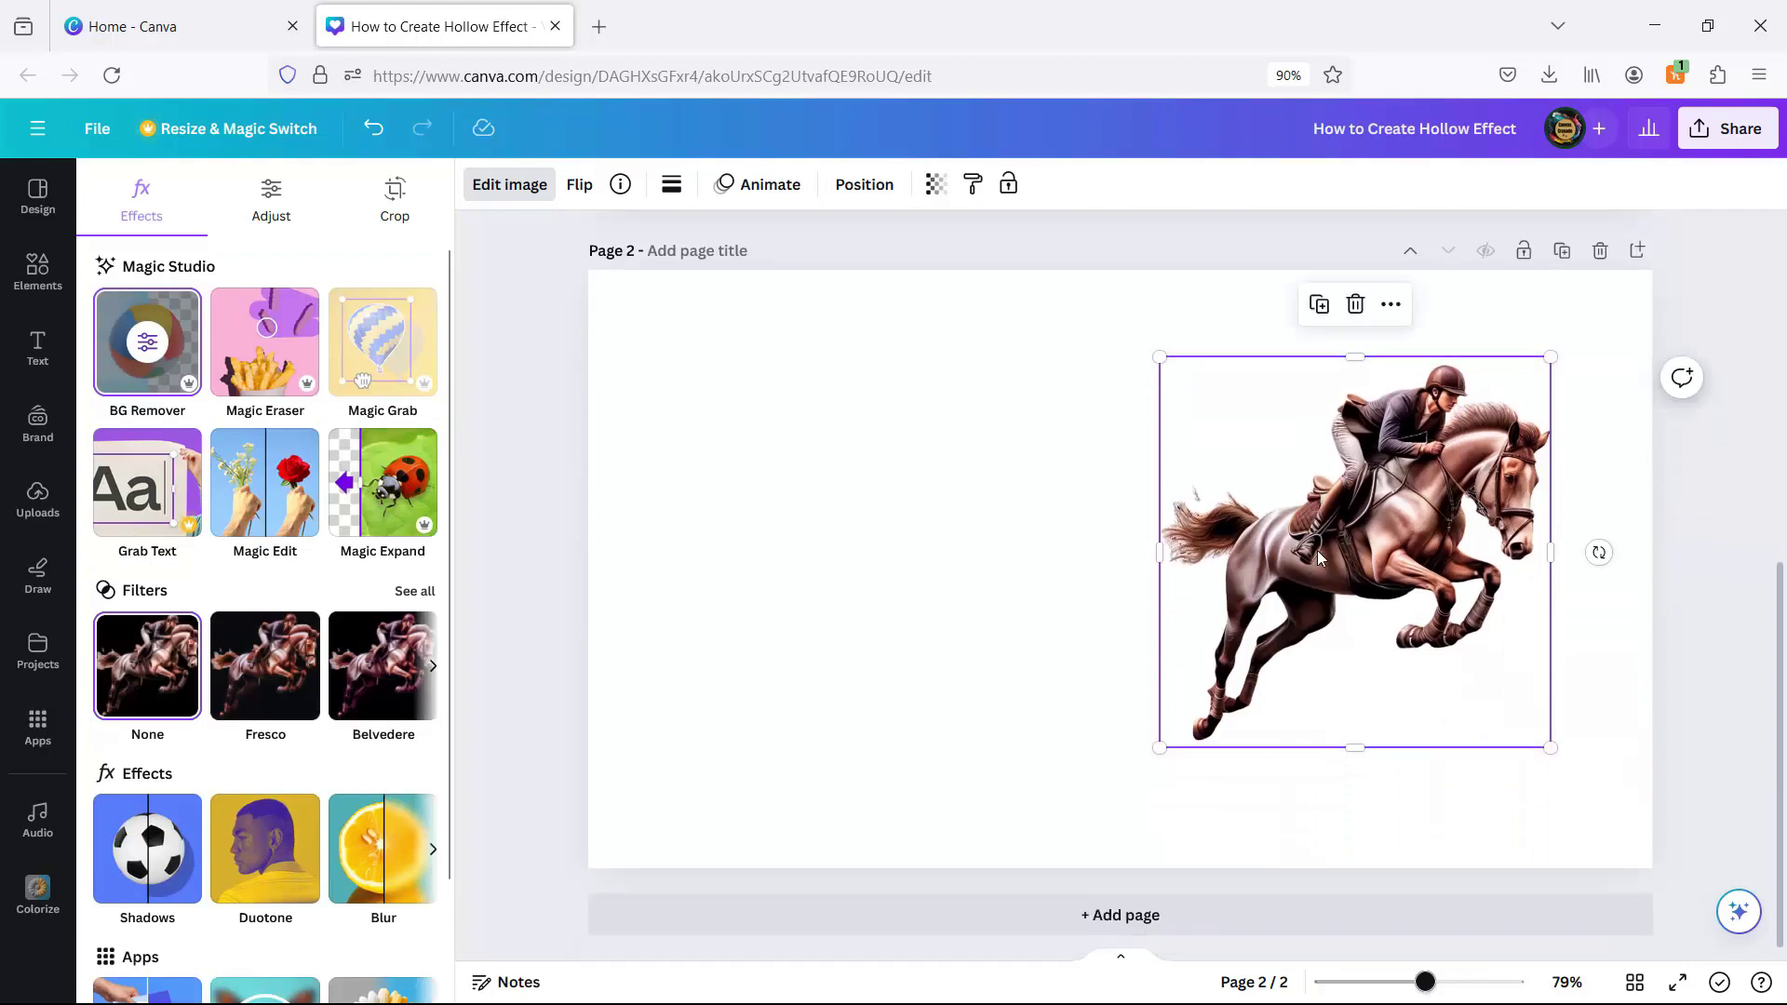
{"action": "left_click", "coordinate": [791, 336]}
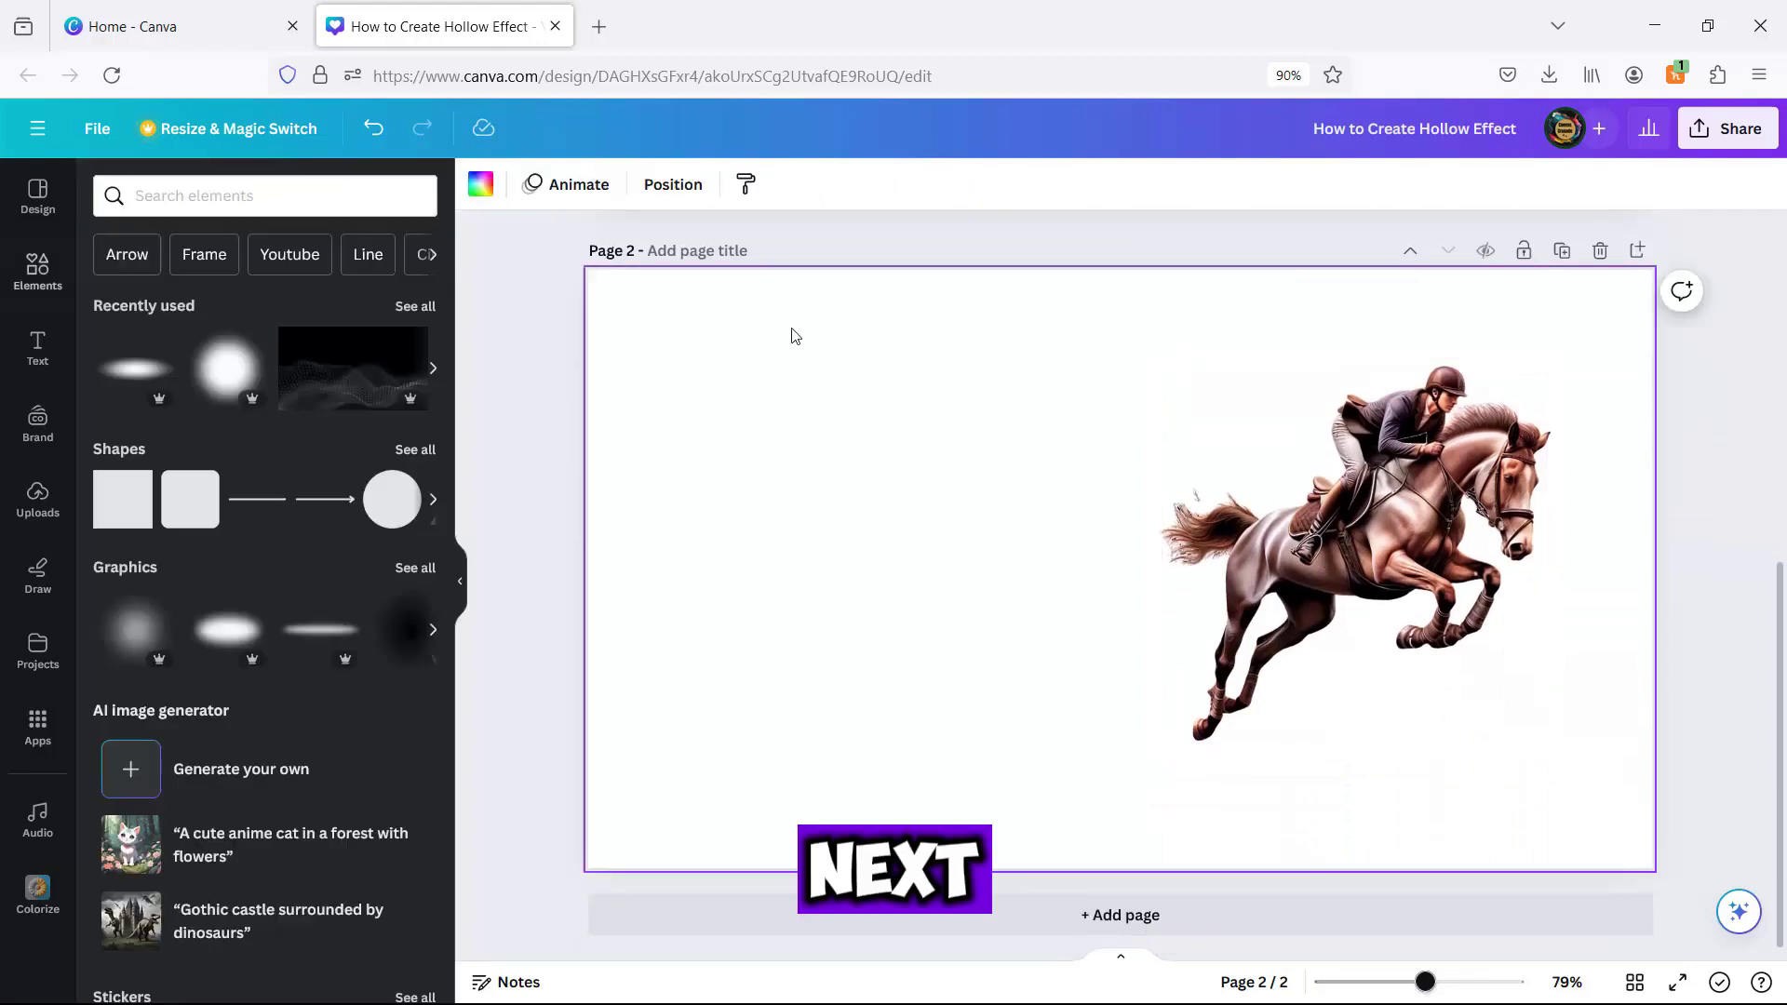
Step: Make the Page 2 background black and reselect the coloured horse
{"action": "left_click", "coordinate": [479, 186]}
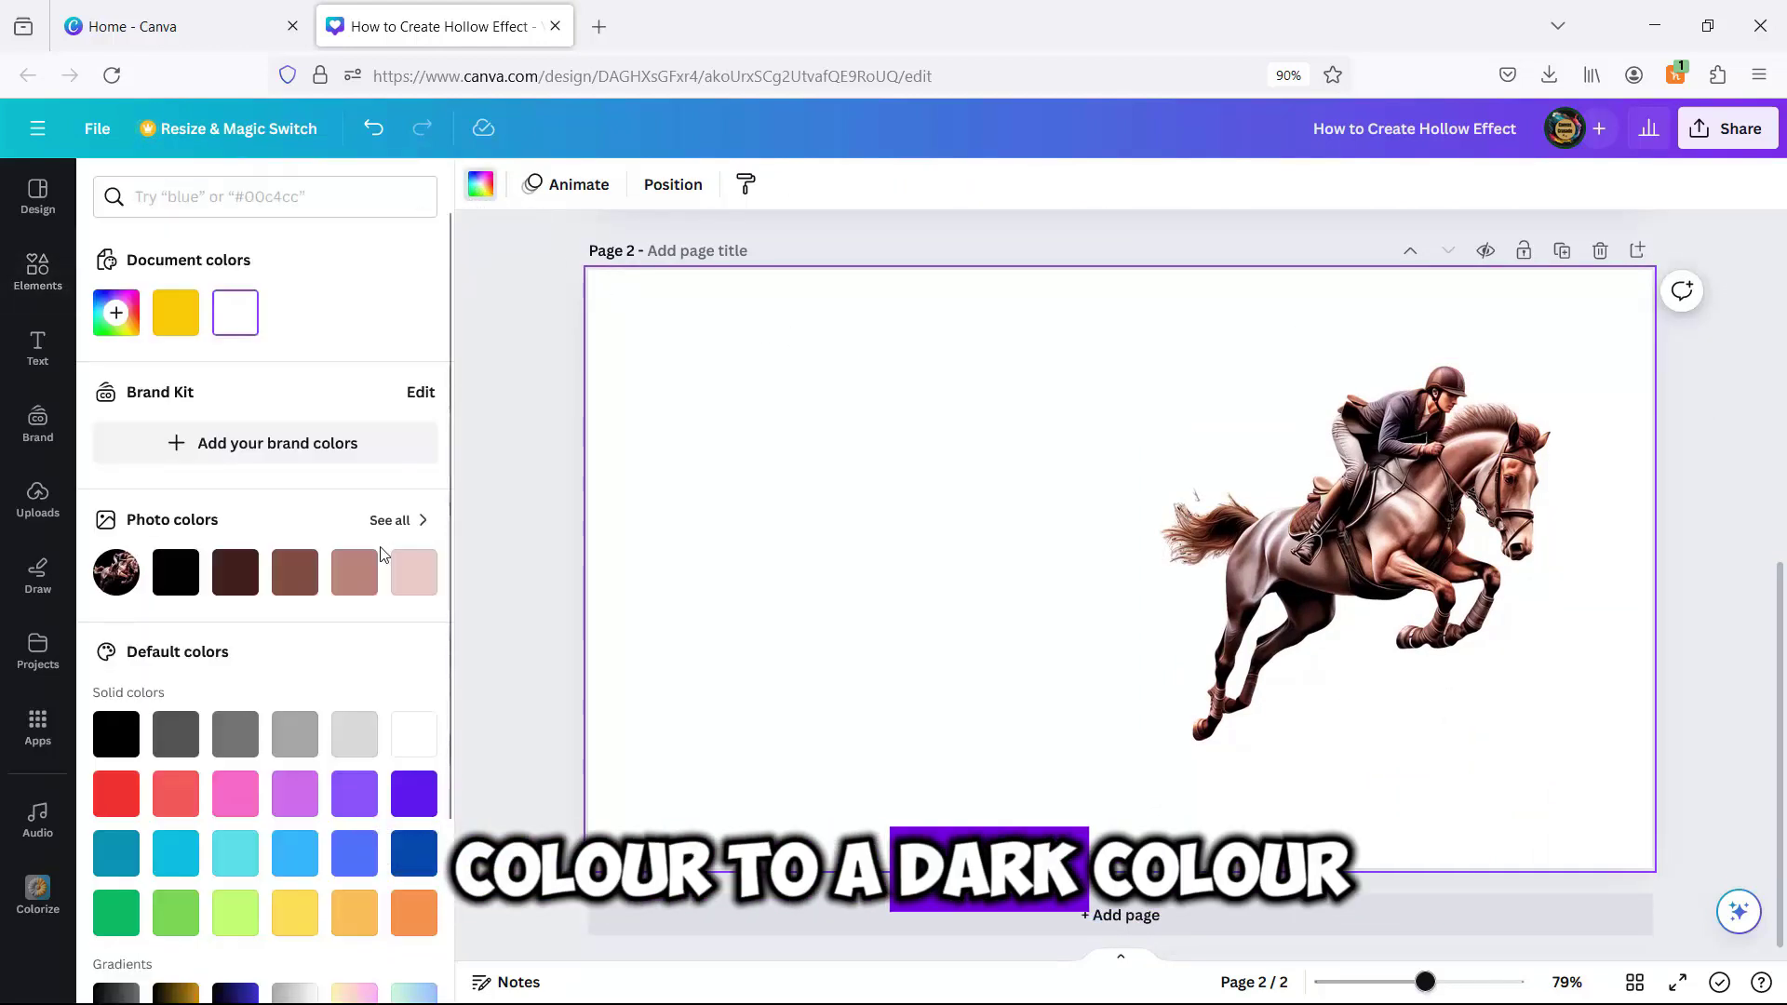
{"action": "left_click", "coordinate": [176, 572]}
{"action": "left_click", "coordinate": [1431, 570]}
{"action": "left_click", "coordinate": [511, 184]}
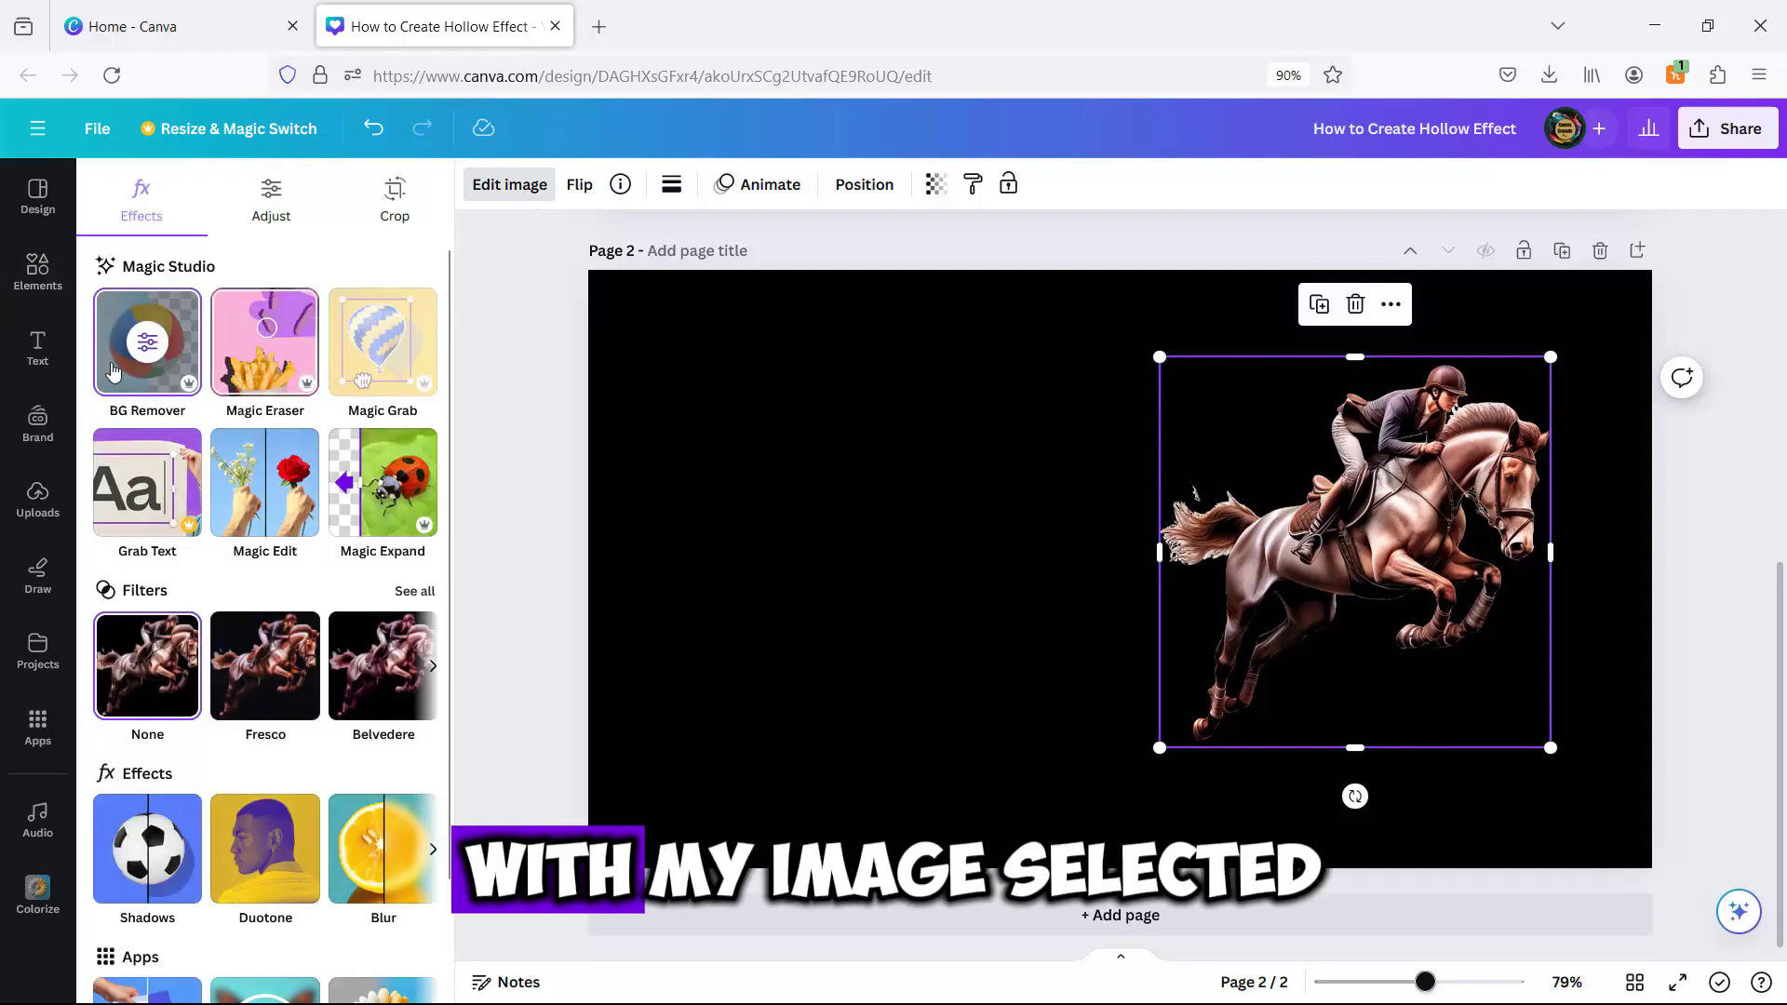
Step: Search the apps library for 'tracer' and open the Tracer app
{"action": "left_click", "coordinate": [38, 726]}
{"action": "left_click", "coordinate": [412, 198]}
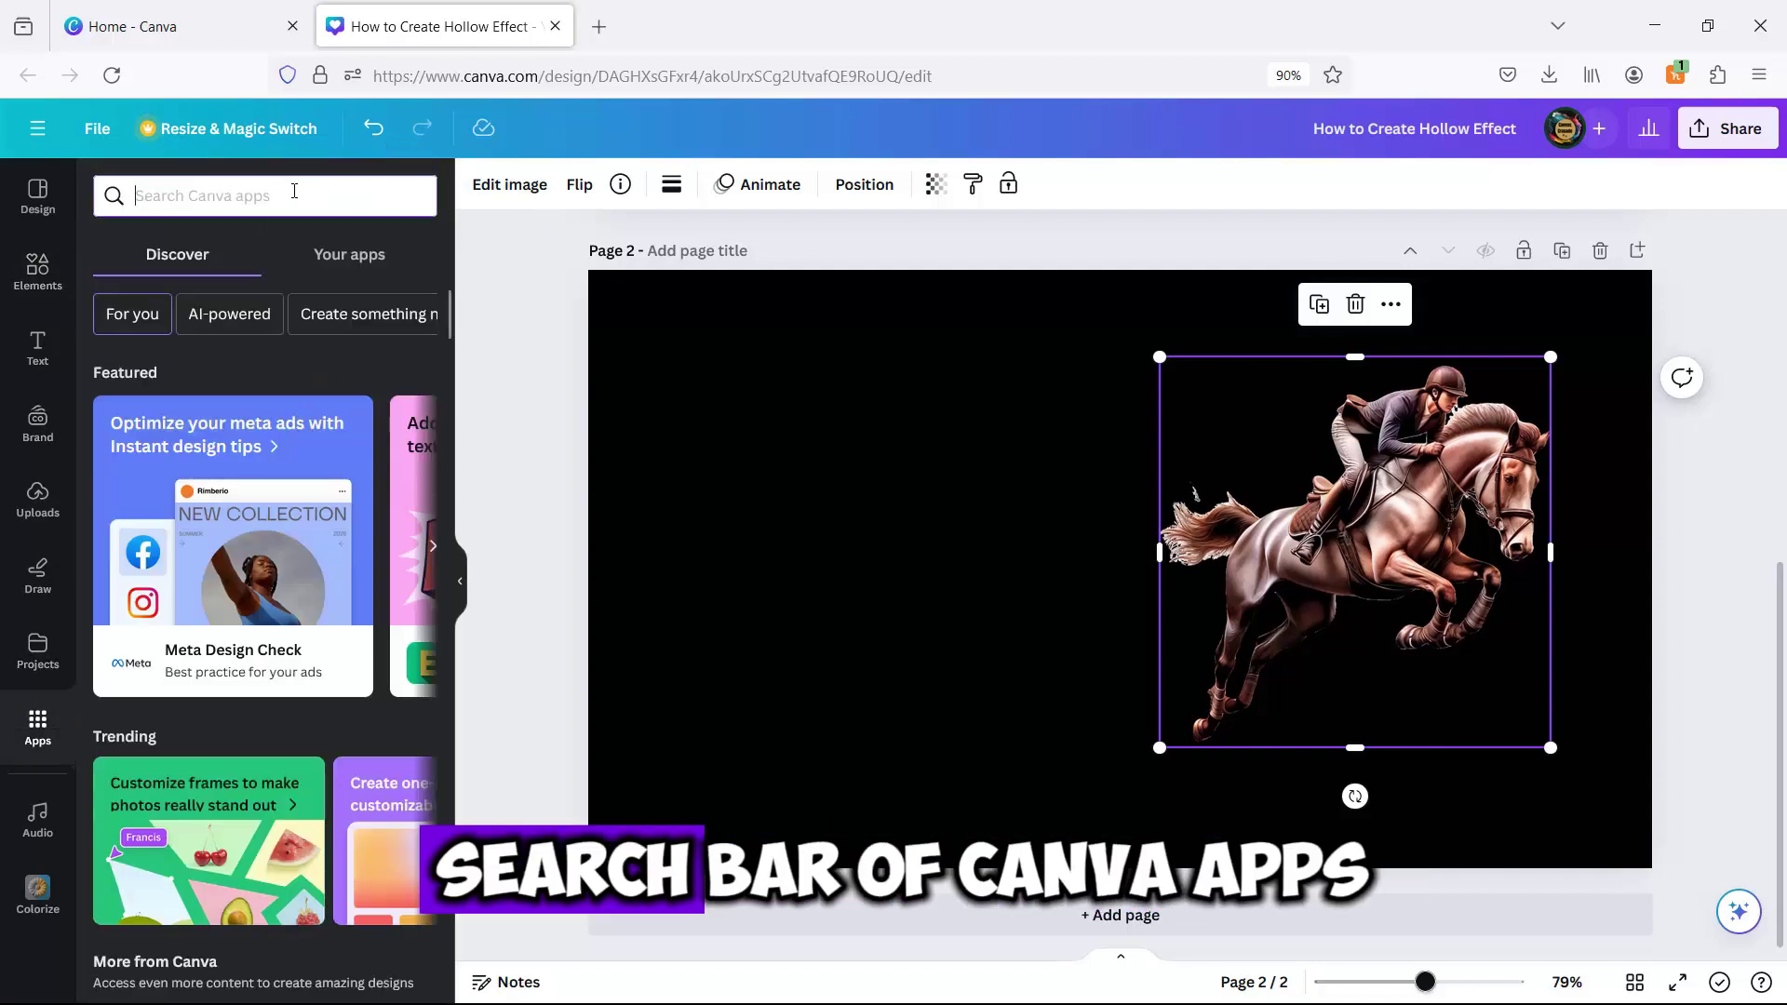
{"action": "type", "text": "tracer"}
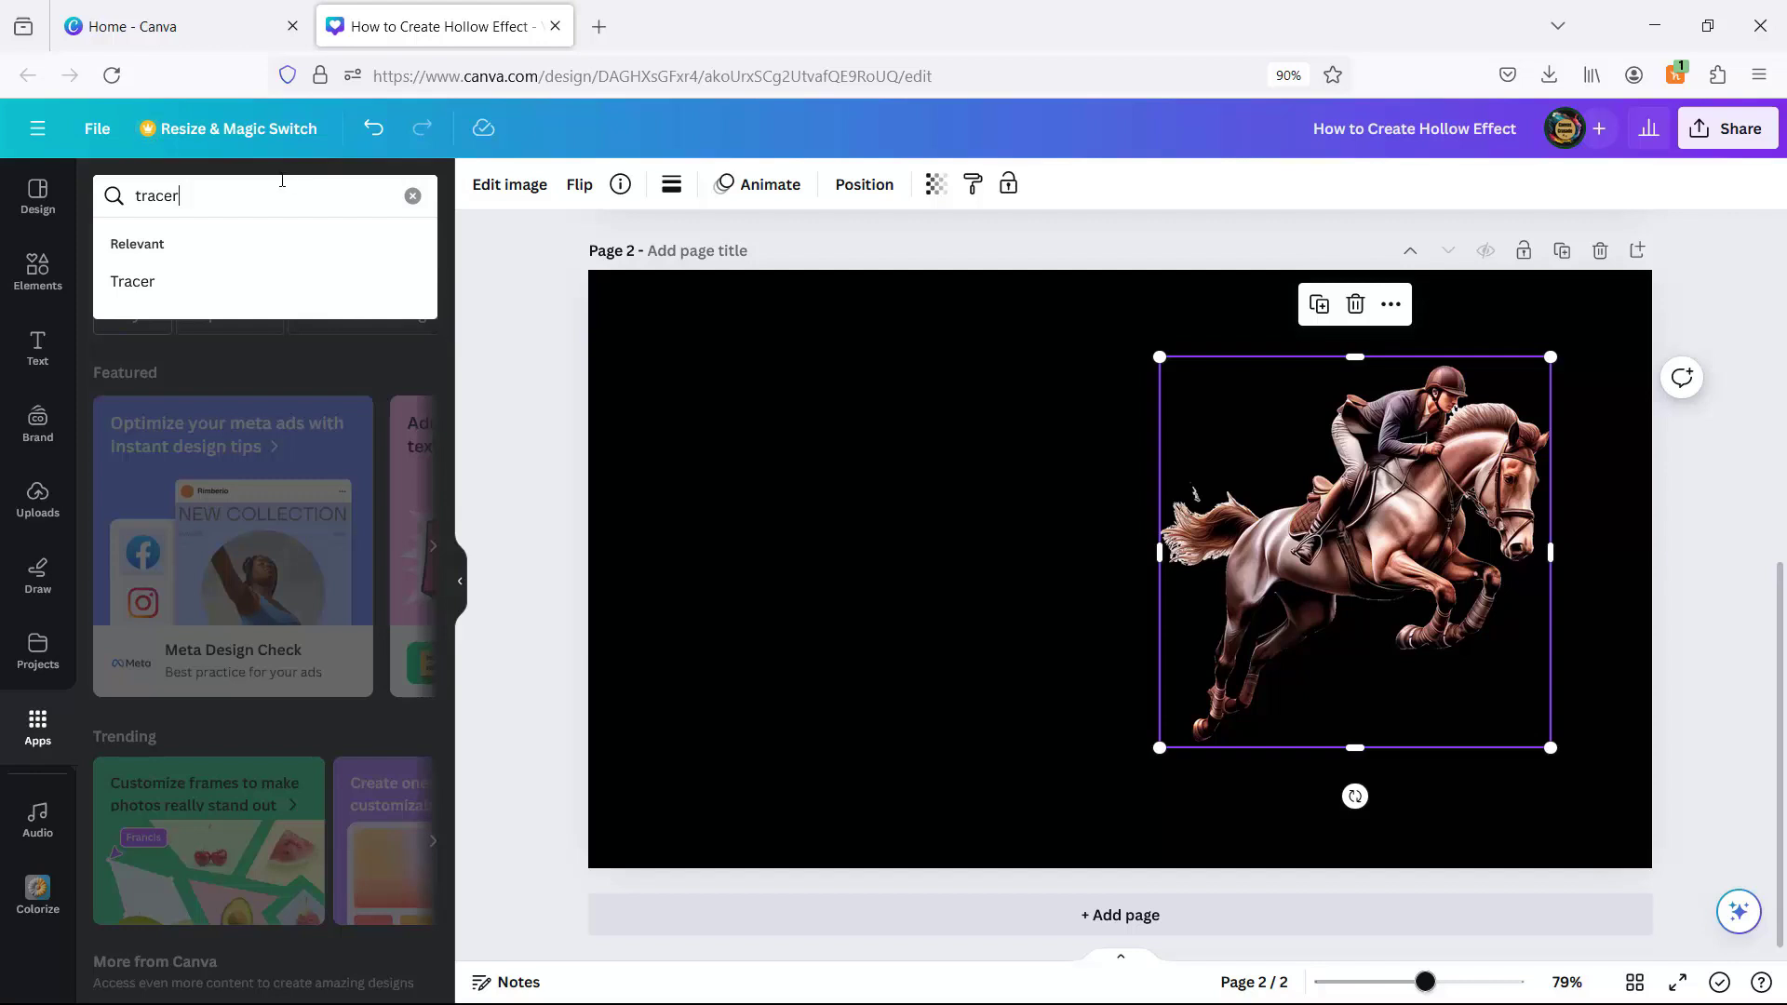
{"action": "left_click", "coordinate": [130, 281]}
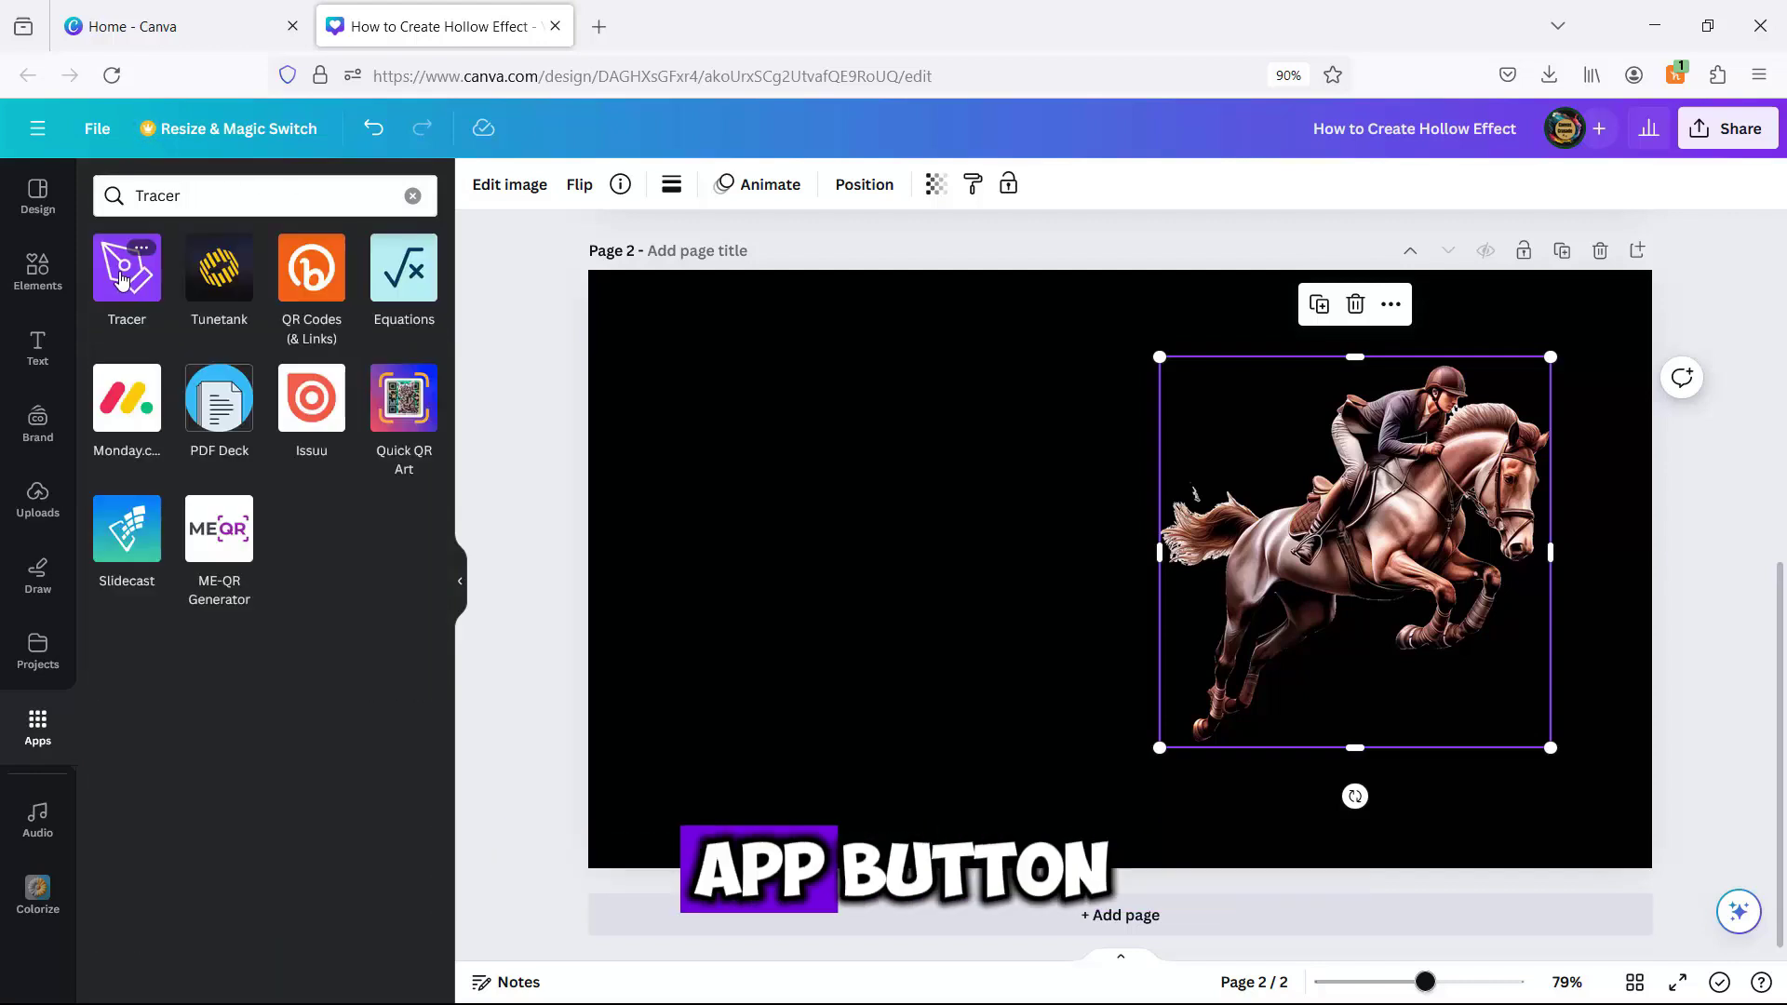
{"action": "left_click", "coordinate": [121, 277]}
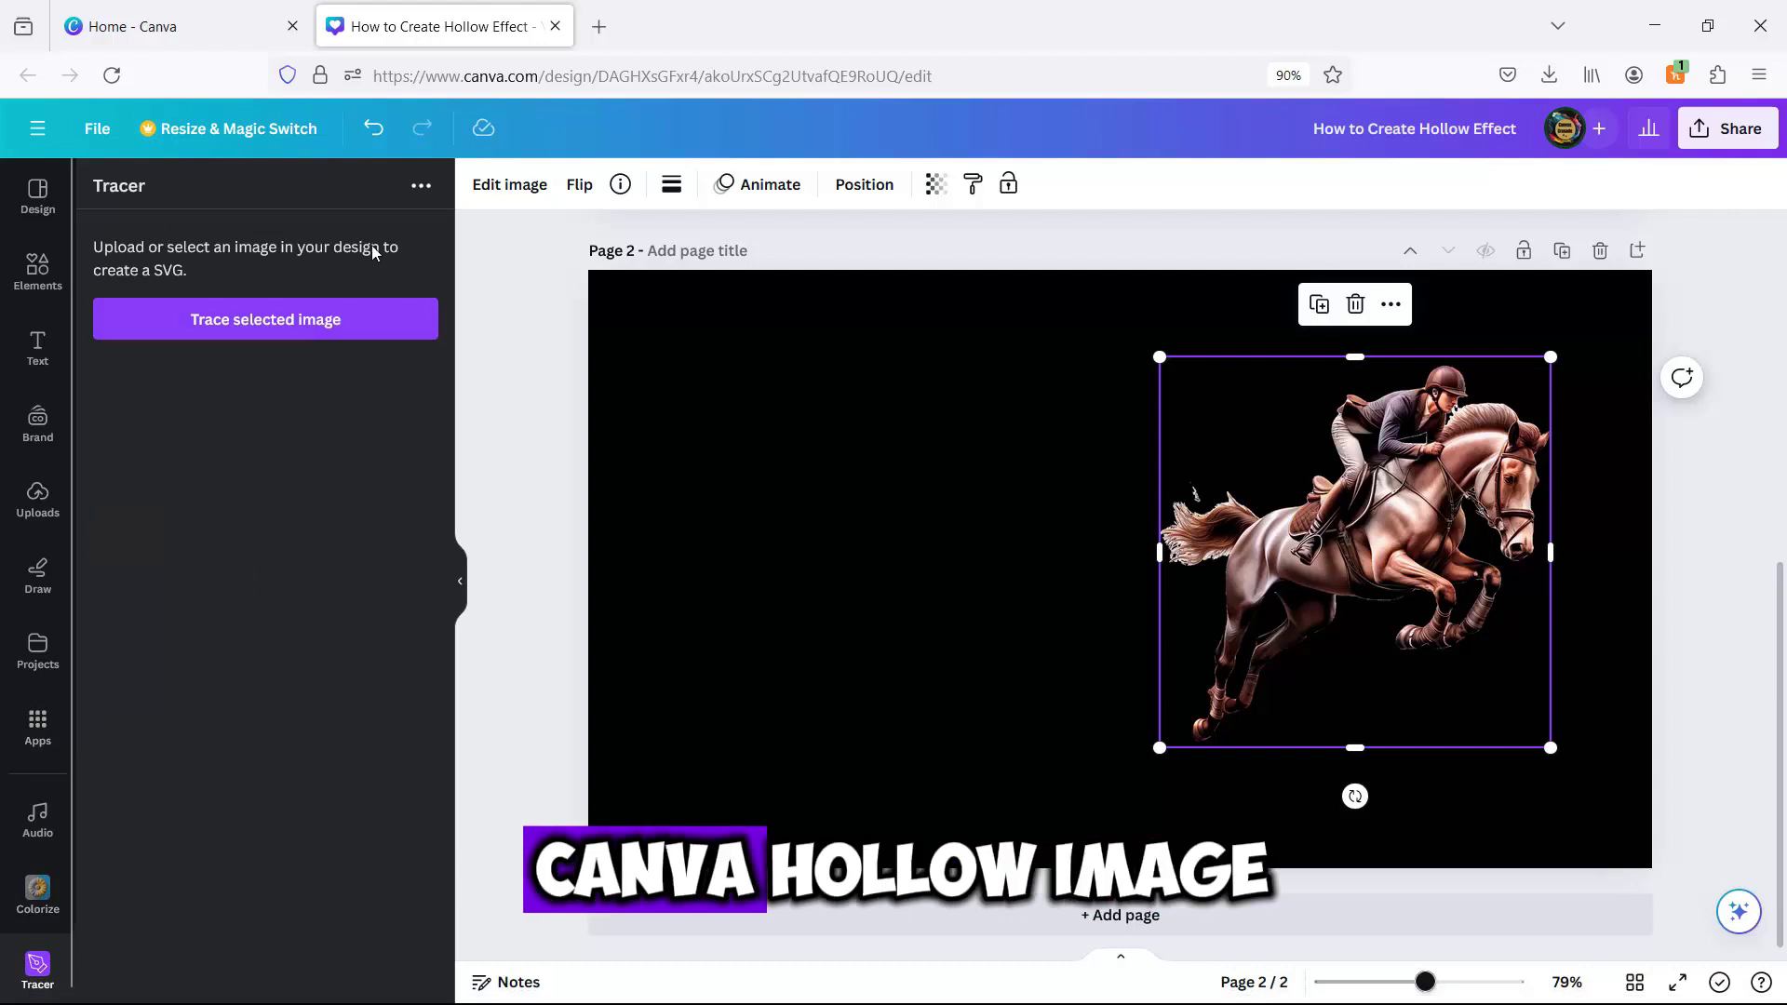
Step: Trace the horse at threshold 115 and add the black SVG silhouette to Page 2
{"action": "left_click", "coordinate": [283, 325]}
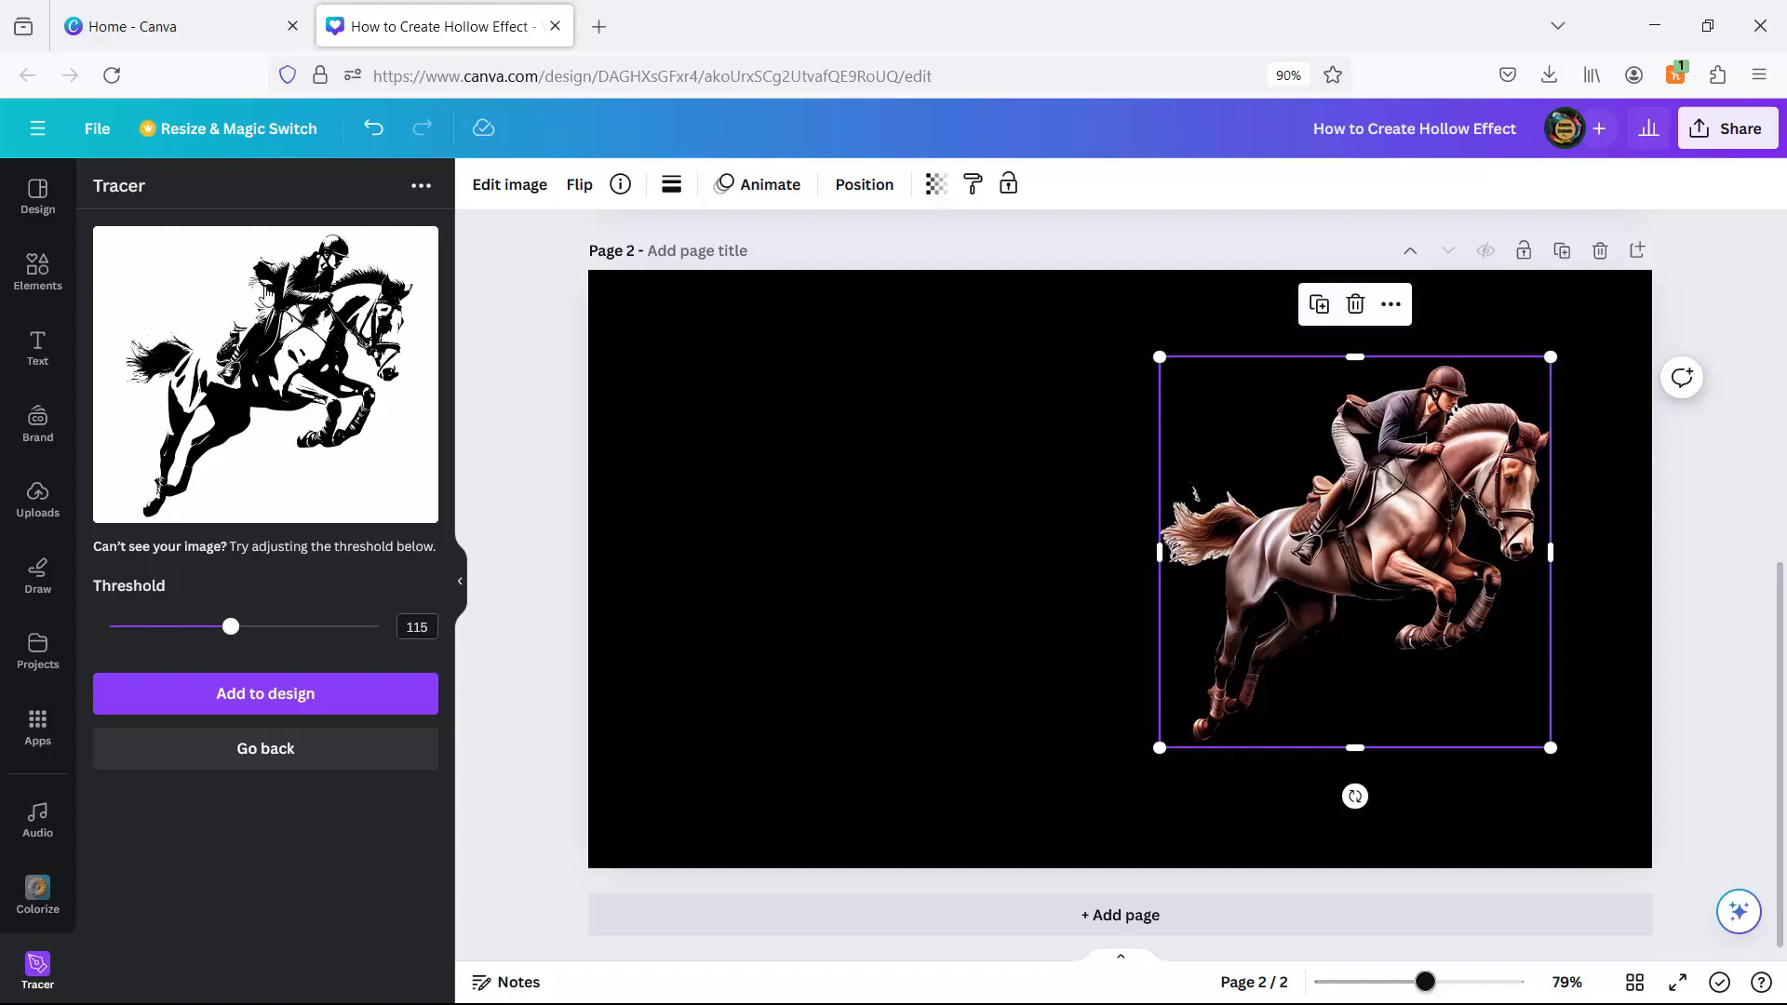
{"action": "left_click_drag", "start_coordinate": [231, 628], "coordinate": [312, 635]}
{"action": "left_click", "coordinate": [313, 711]}
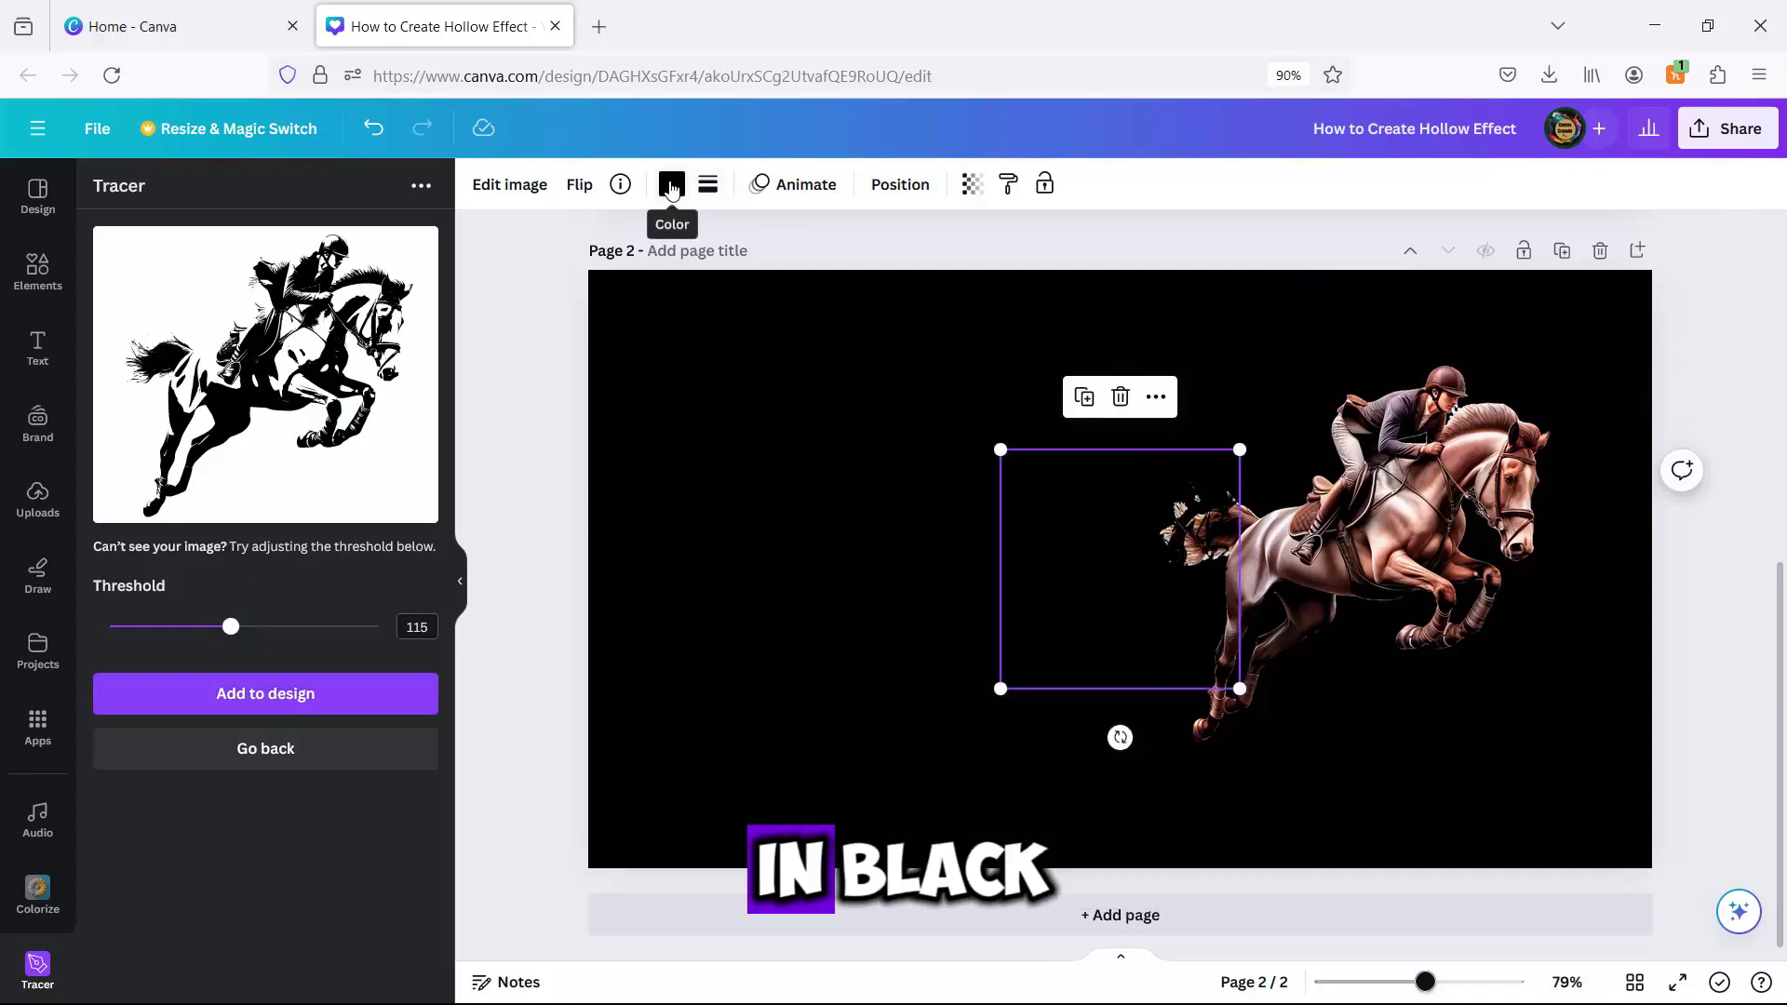
Step: Make the traced silhouette white, enlarge it, and place it left of the coloured horse
{"action": "left_click", "coordinate": [670, 185]}
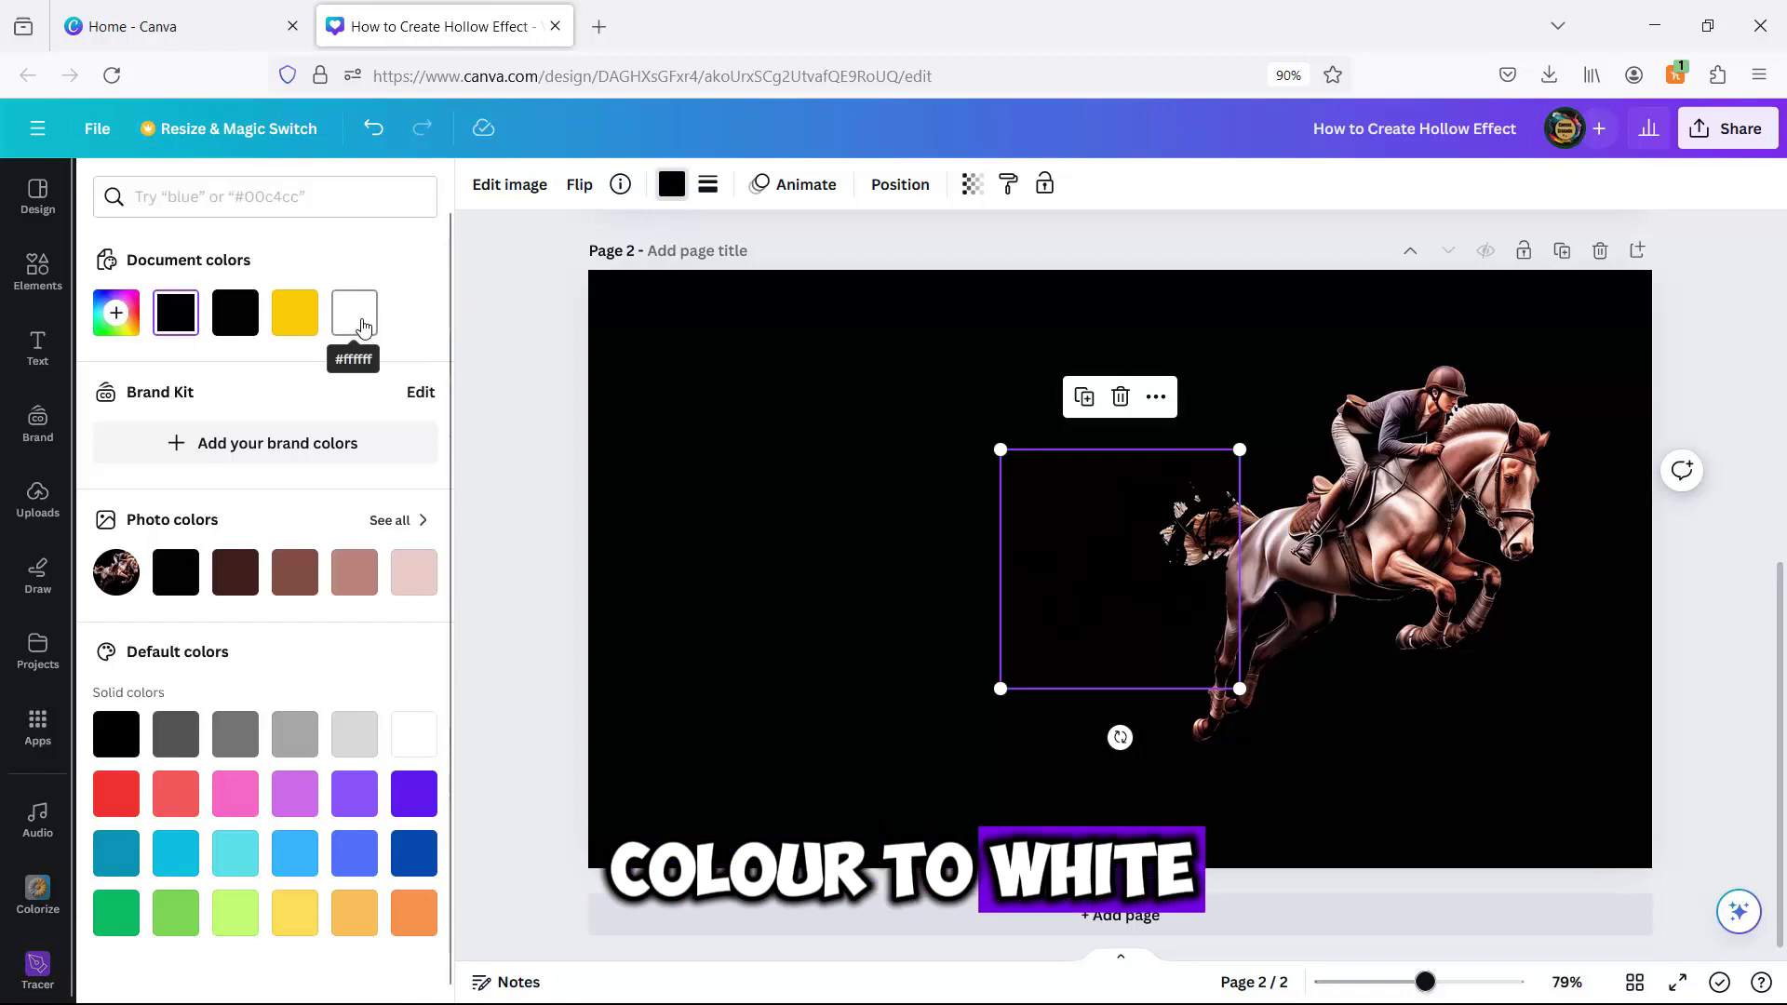
{"action": "left_click", "coordinate": [362, 324]}
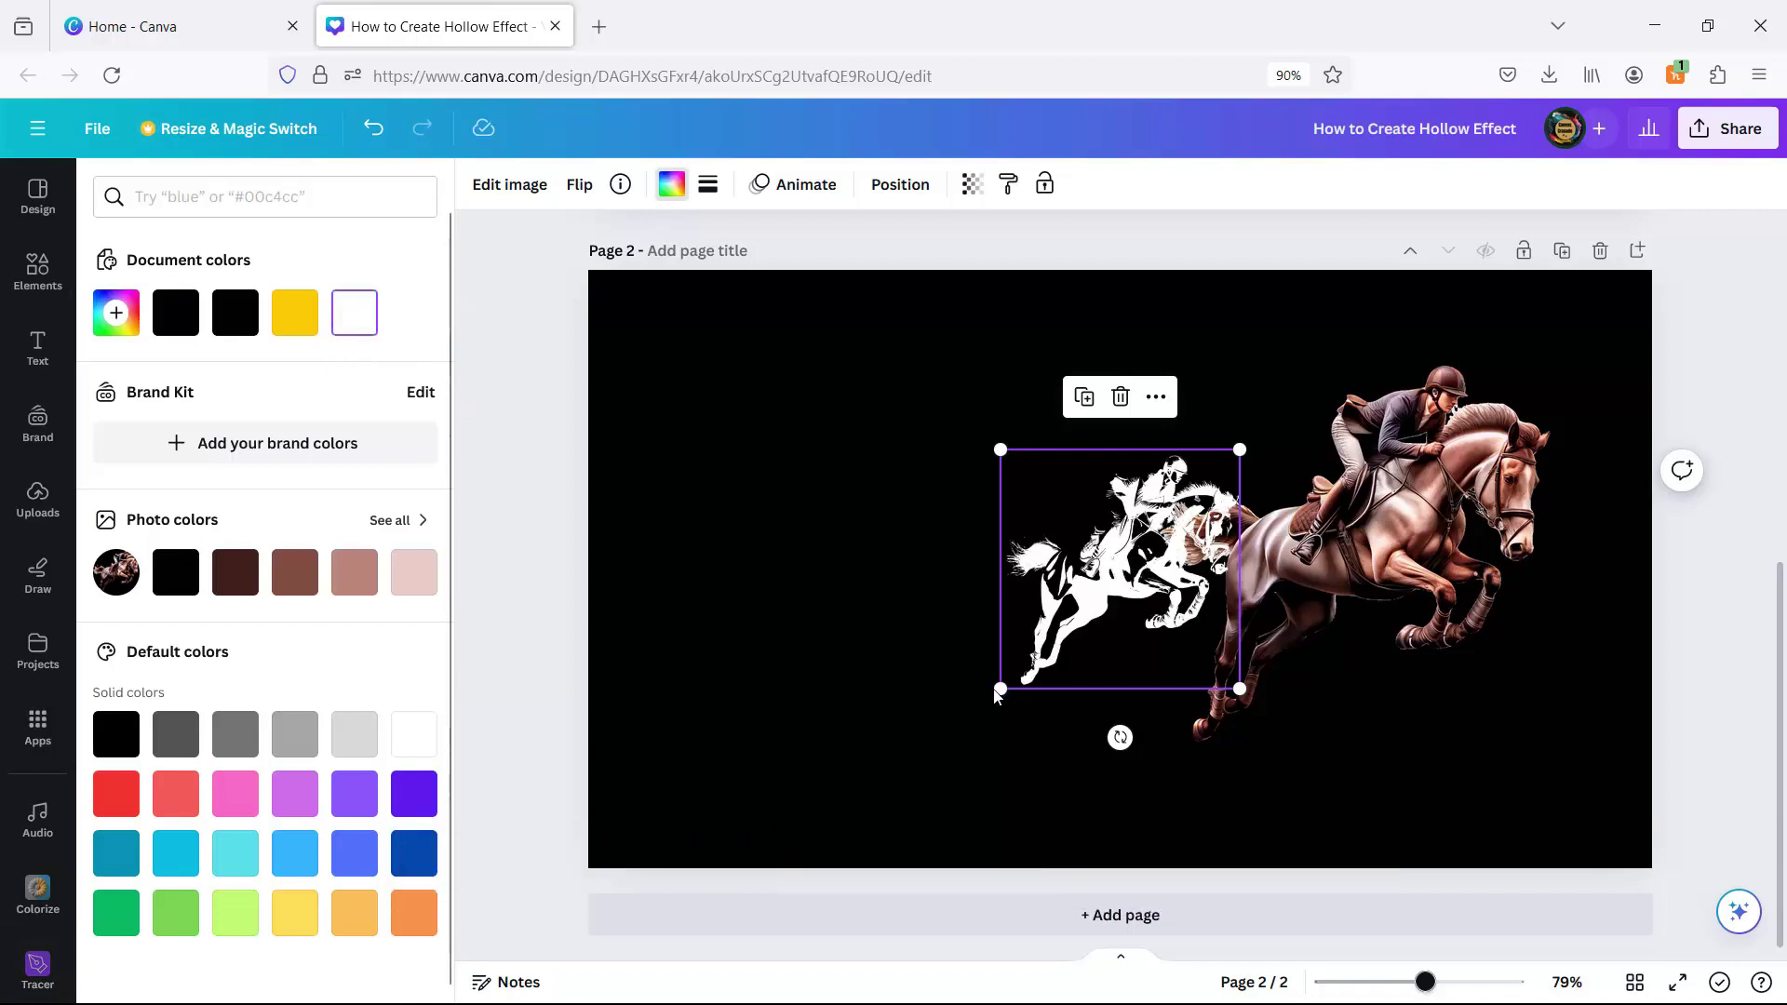
{"action": "left_click_drag", "start_coordinate": [997, 690], "coordinate": [899, 786]}
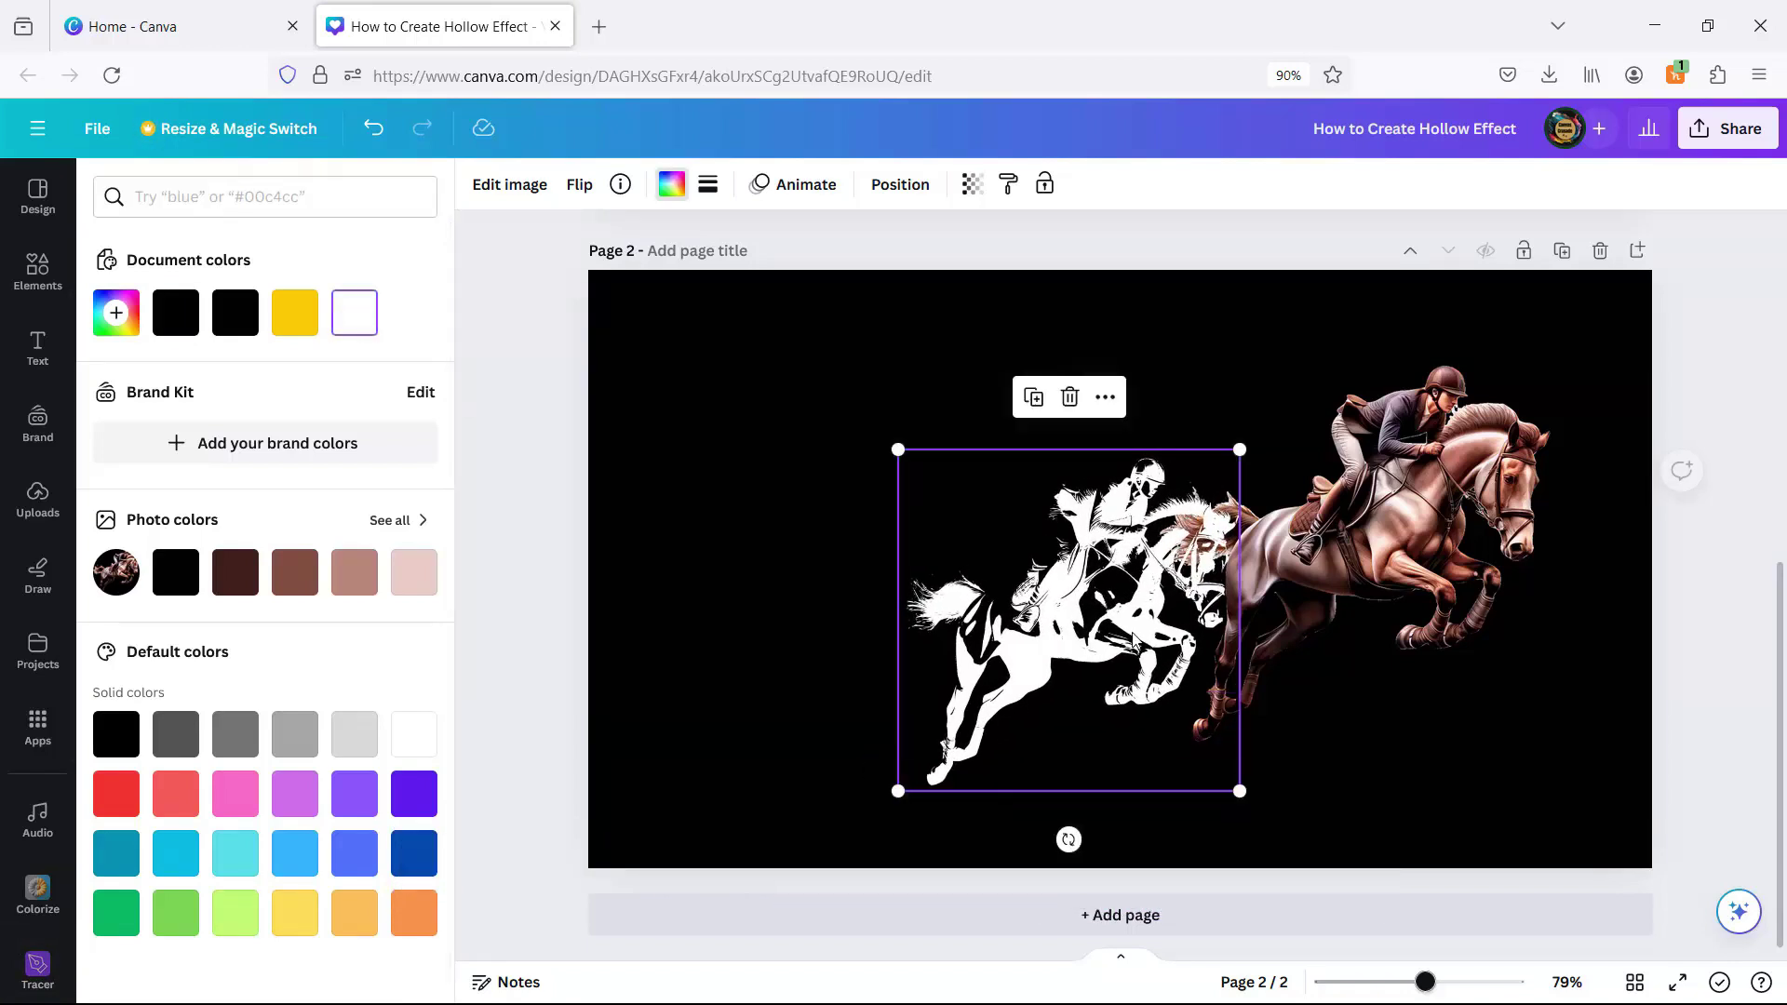
{"action": "left_click_drag", "start_coordinate": [1184, 592], "coordinate": [1457, 523]}
{"action": "left_click_drag", "start_coordinate": [1173, 724], "coordinate": [1153, 750]}
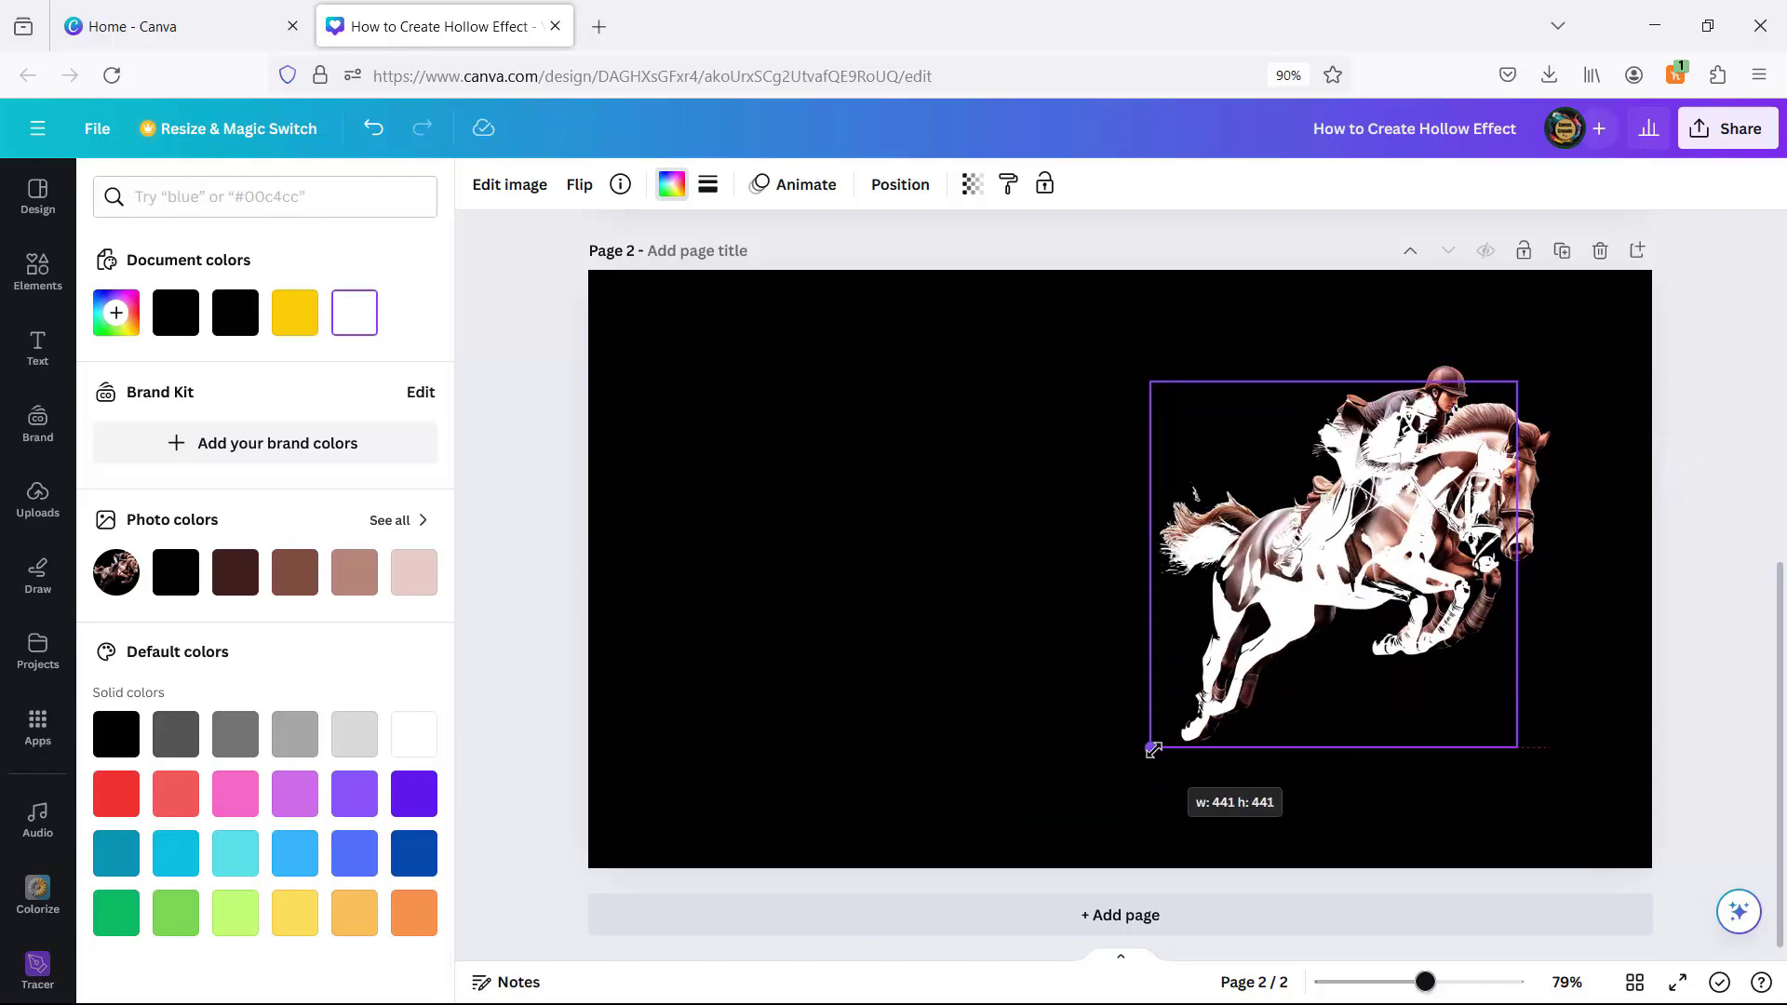
{"action": "left_click_drag", "start_coordinate": [1517, 381], "coordinate": [1550, 349]}
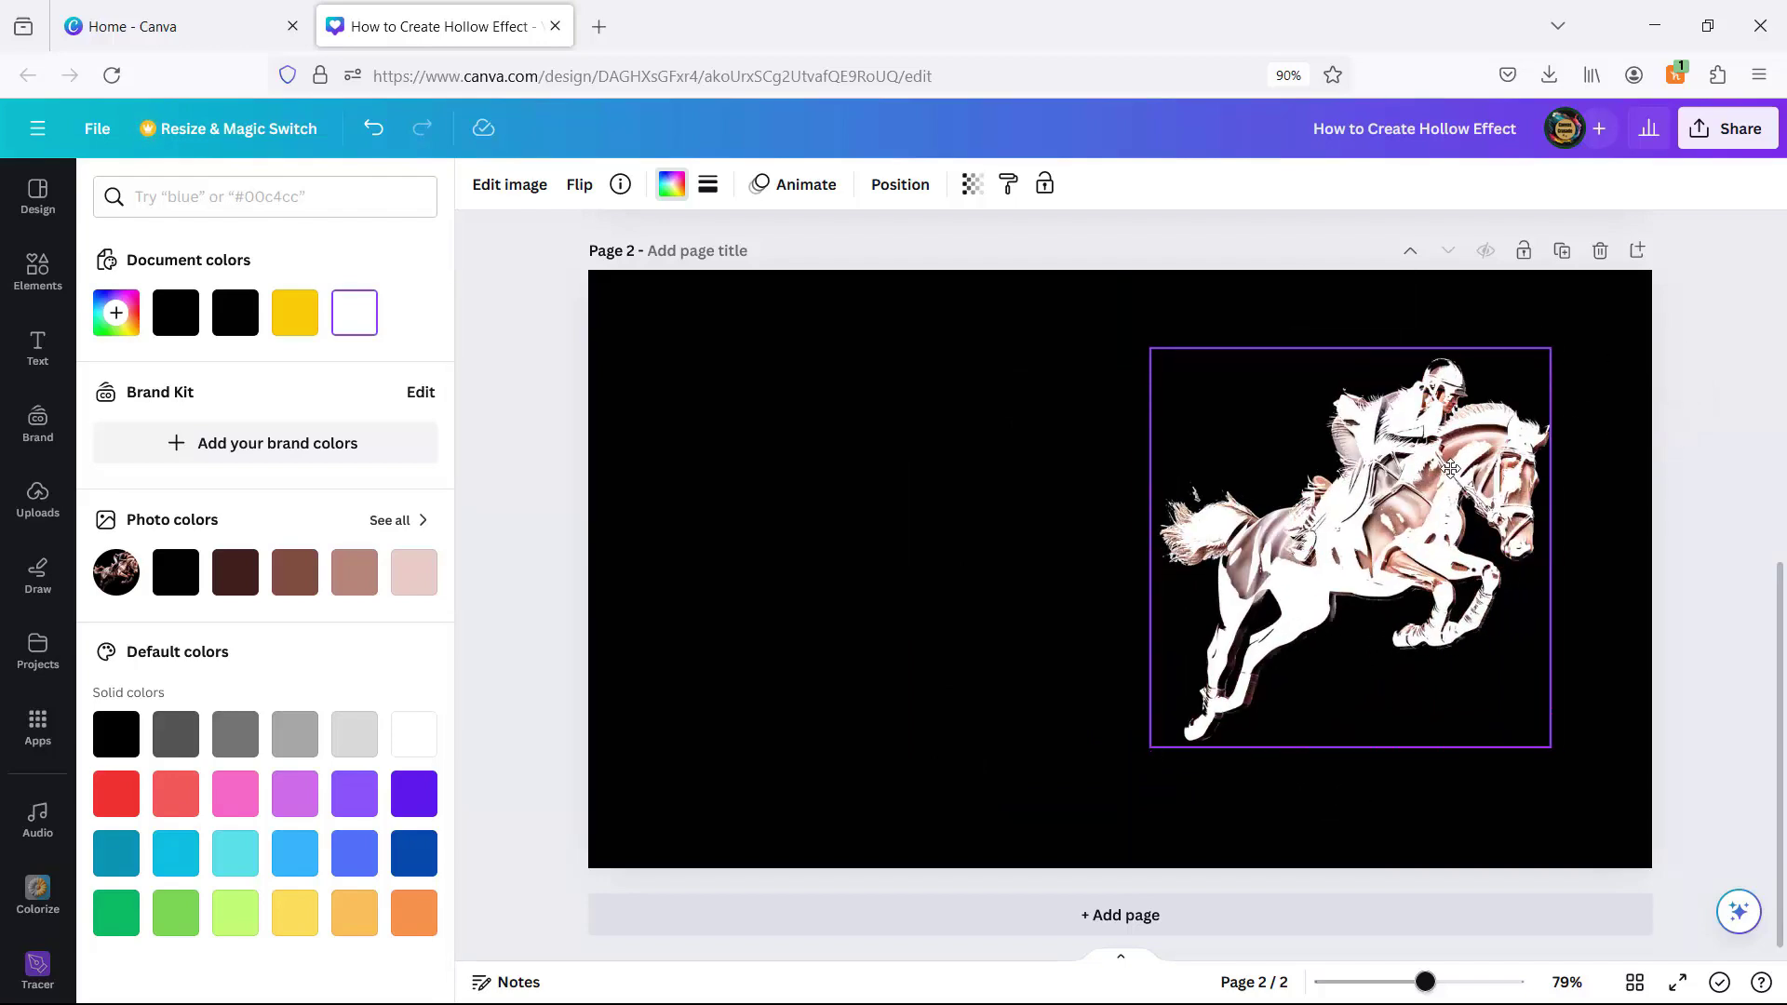
{"action": "left_click_drag", "start_coordinate": [1433, 505], "coordinate": [997, 512]}
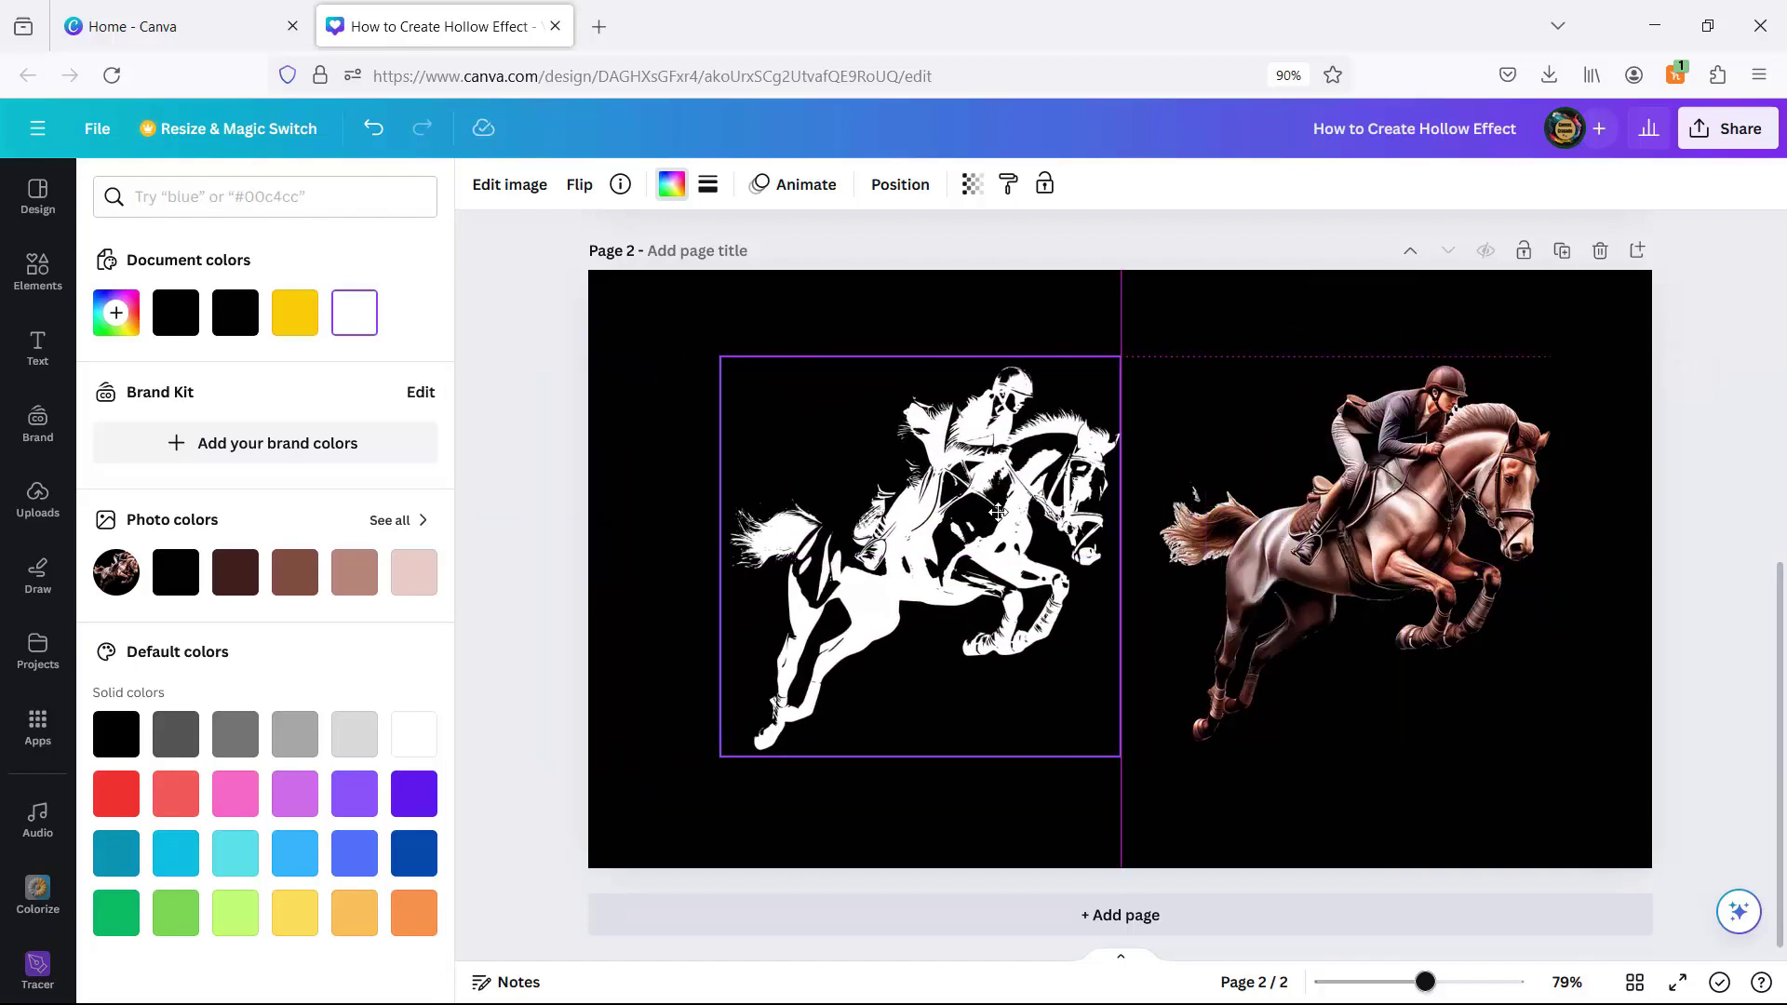
{"action": "scroll", "coordinate": [1484, 589], "scroll_direction": "up", "scroll_amount": 7}
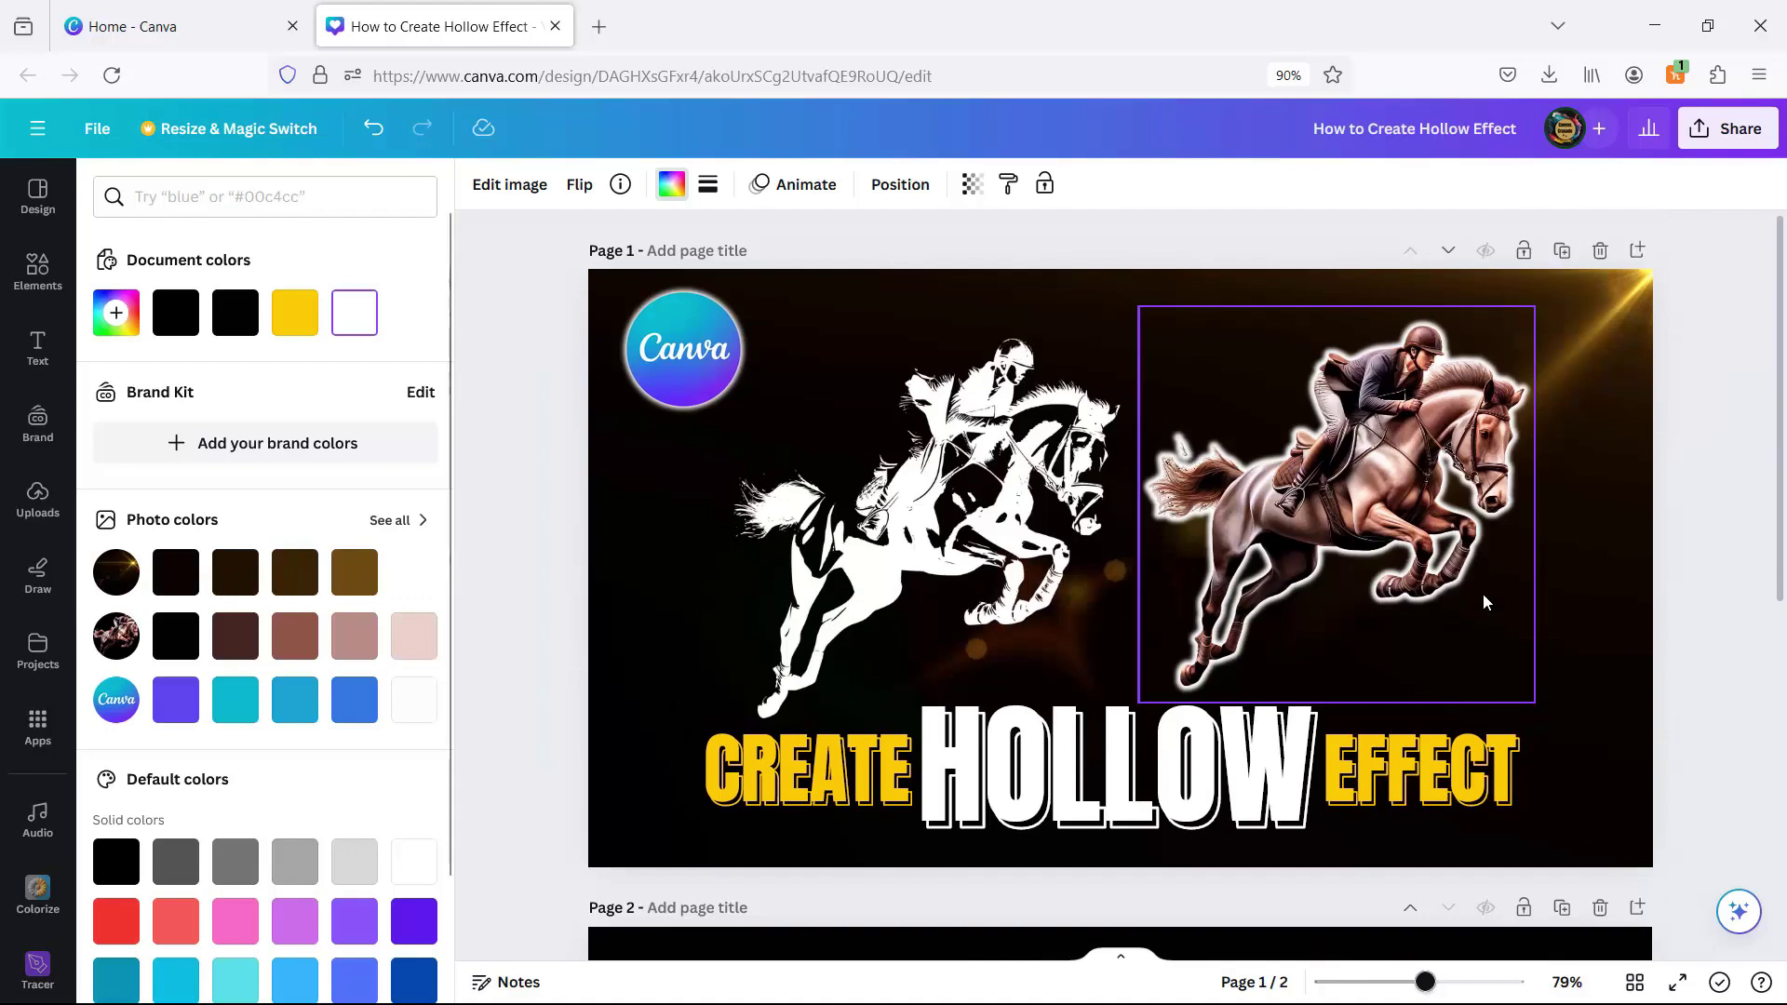
{"action": "scroll", "coordinate": [1452, 572], "scroll_direction": "down", "scroll_amount": 6}
Step: Search Elements photos for 'gold lens flare light' and add a flare photo to Page 2
{"action": "left_click", "coordinate": [686, 343]}
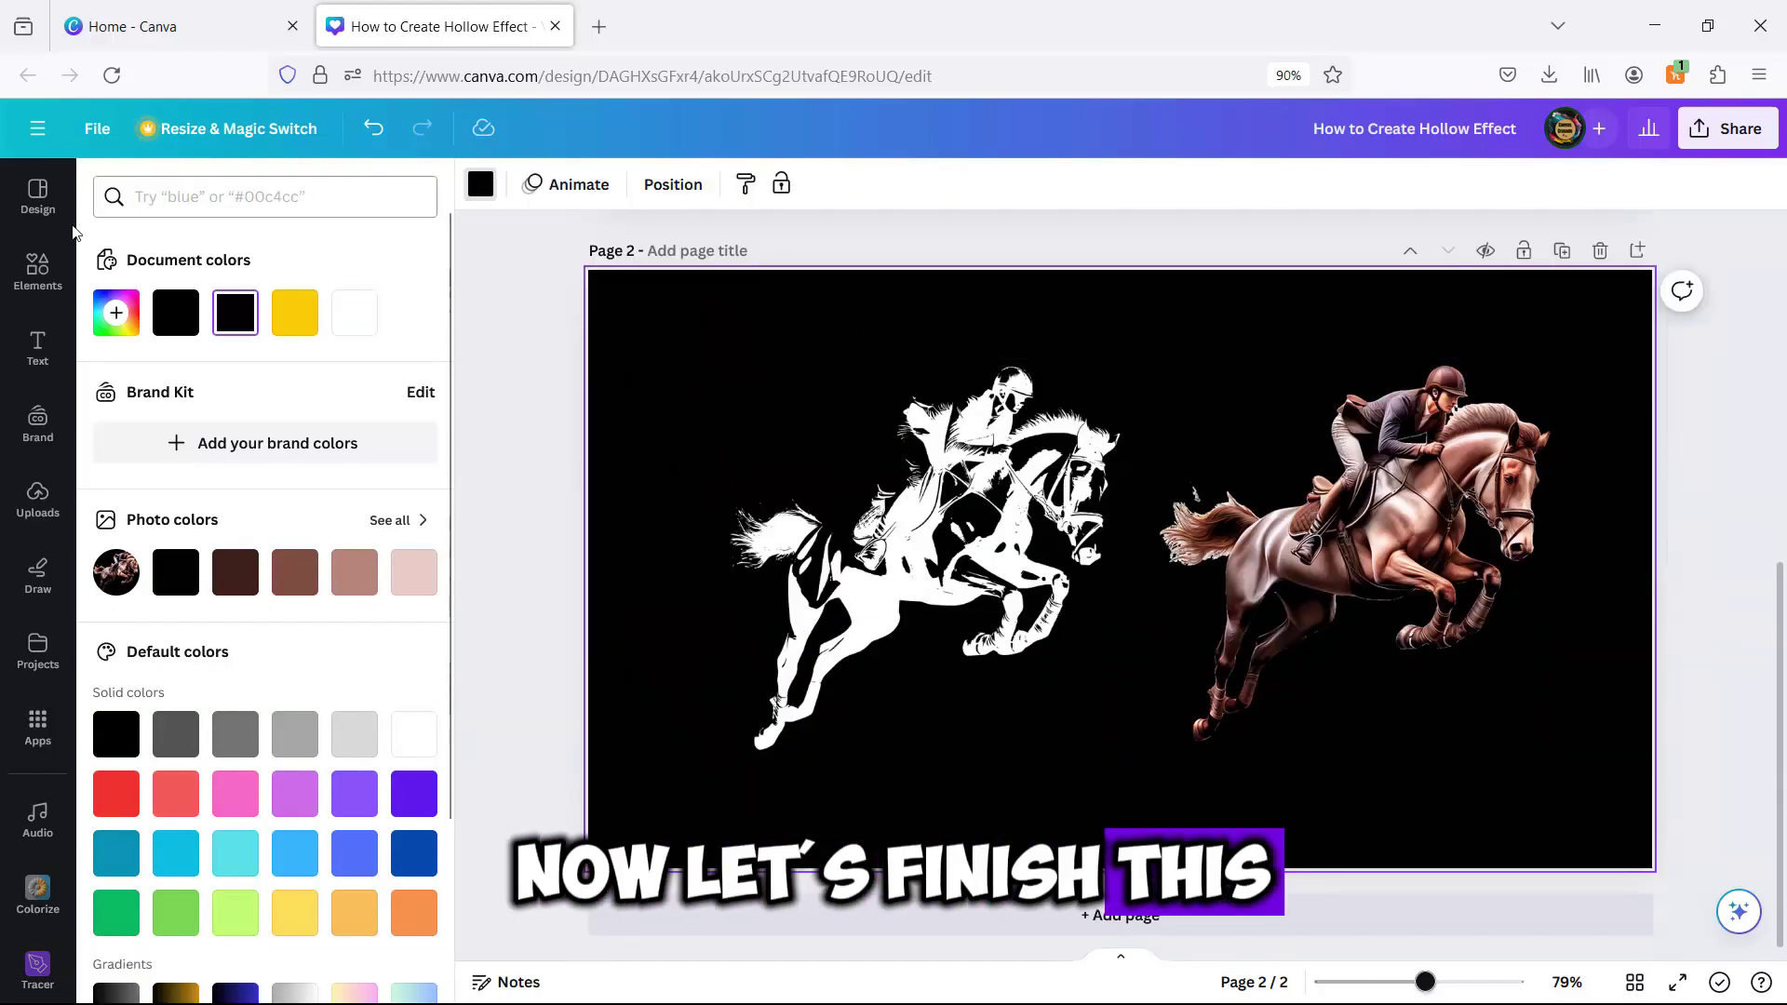
{"action": "left_click", "coordinate": [33, 270]}
{"action": "left_click", "coordinate": [166, 197]}
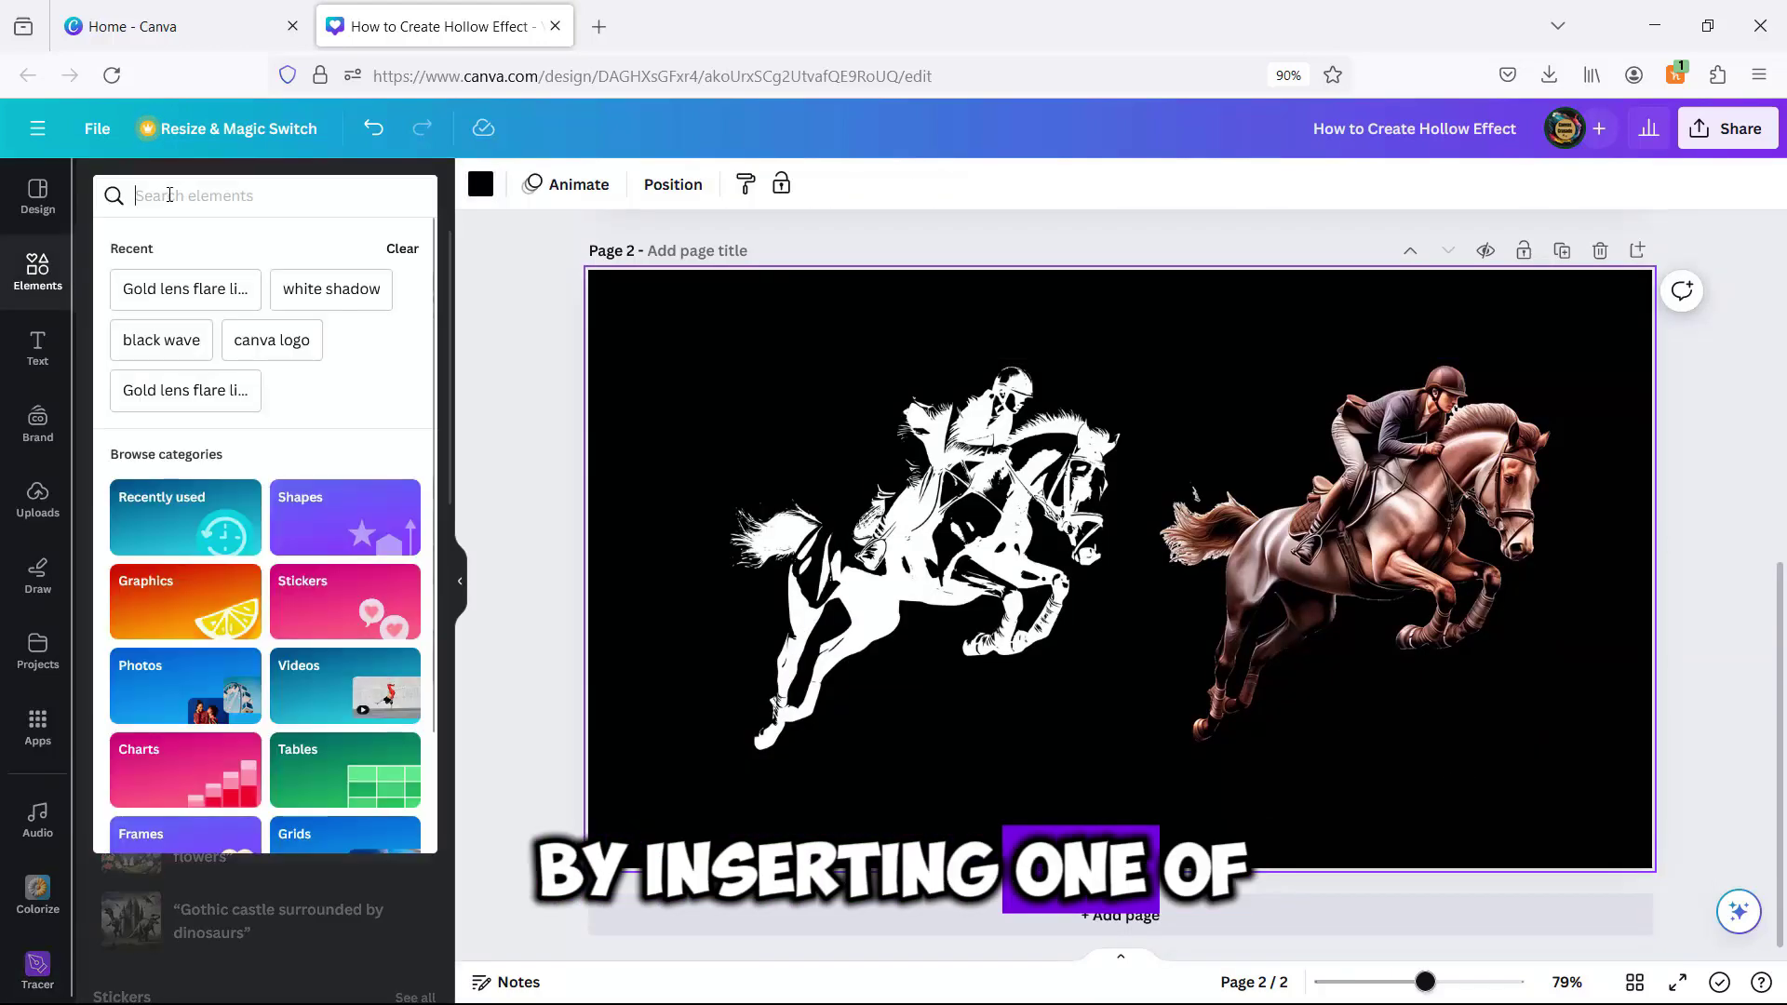
{"action": "left_click", "coordinate": [146, 285]}
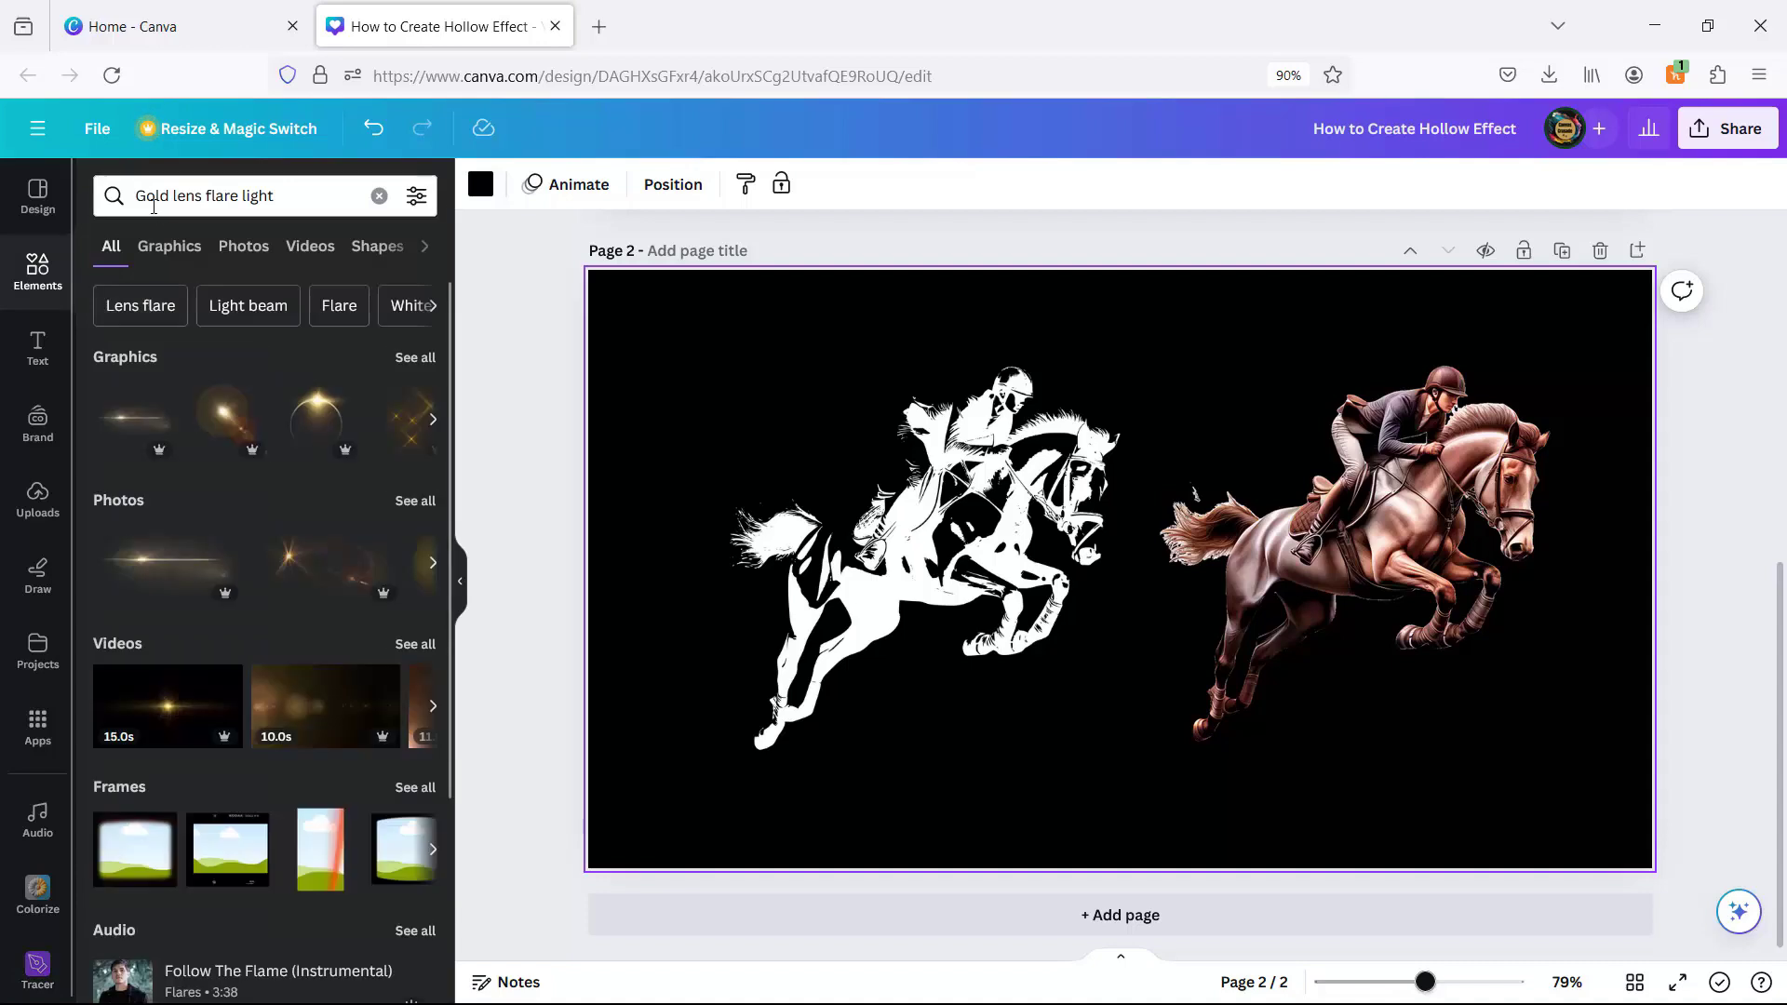
{"action": "left_click", "coordinate": [414, 505]}
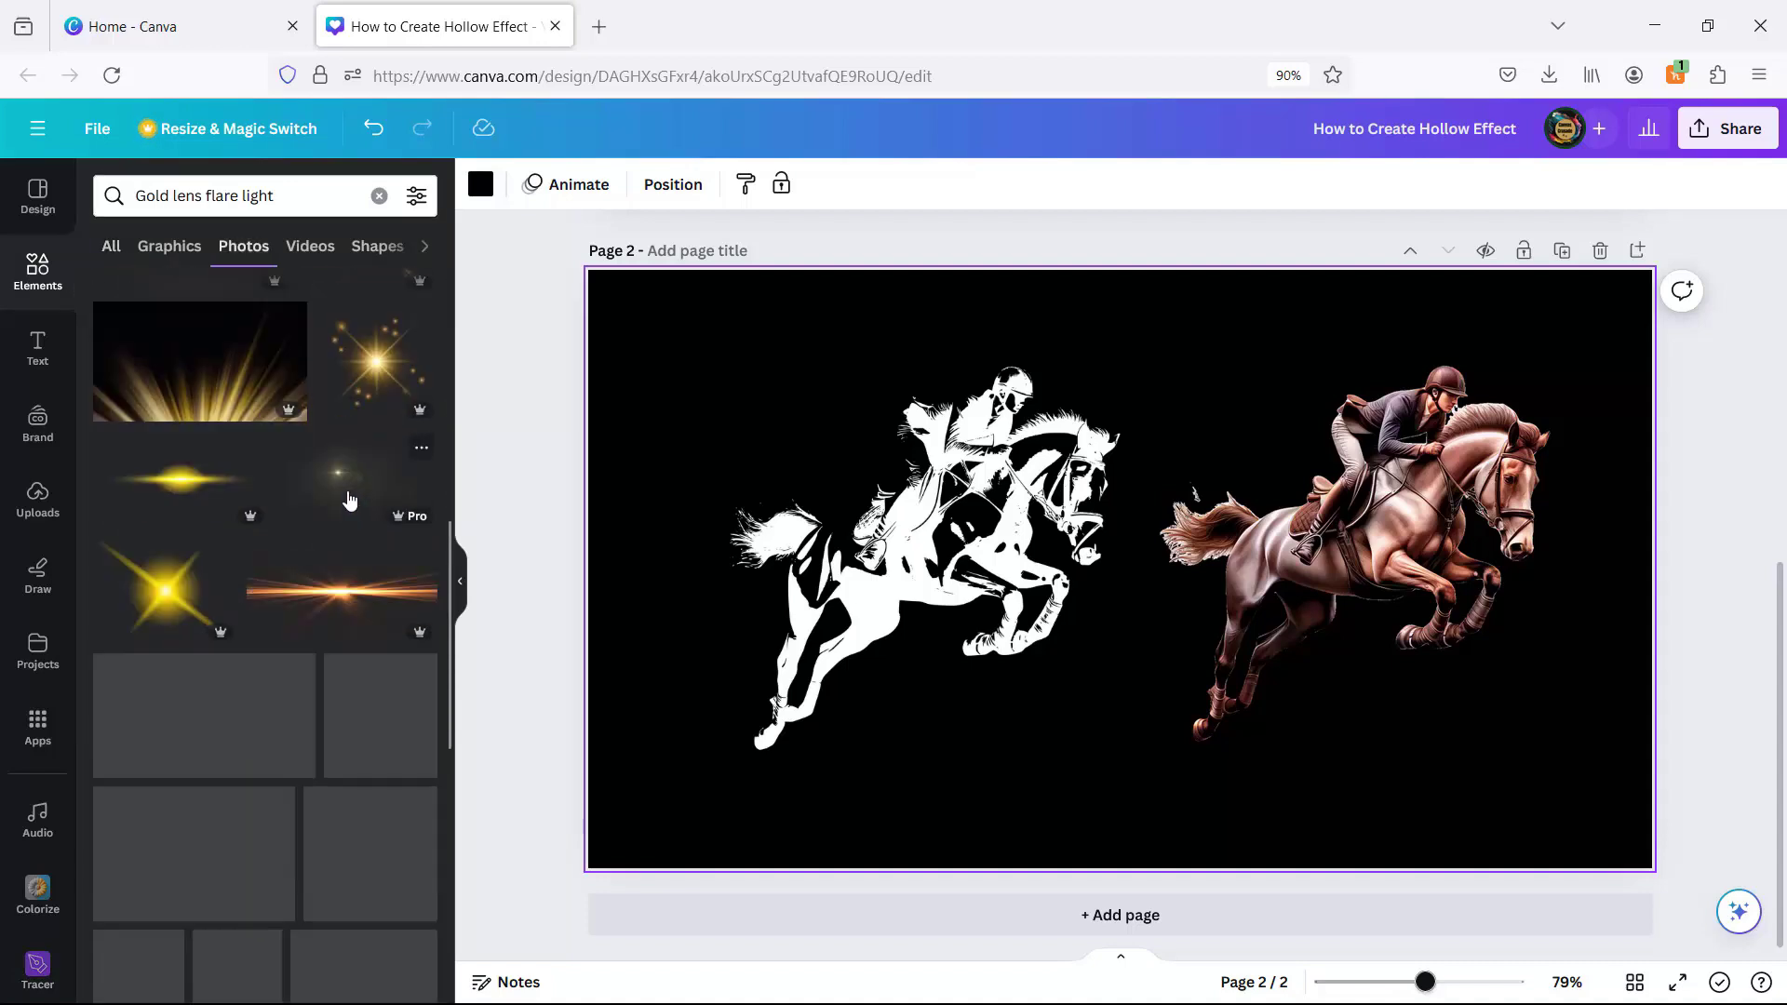
{"action": "left_click", "coordinate": [204, 714]}
Step: Stretch the lens-flare photo to cover the whole page
{"action": "left_click_drag", "start_coordinate": [1548, 327], "coordinate": [1769, 204]}
{"action": "scroll", "coordinate": [1289, 549], "scroll_direction": "down", "scroll_amount": 3}
{"action": "left_click_drag", "start_coordinate": [1552, 446], "coordinate": [1662, 386]}
{"action": "left_click_drag", "start_coordinate": [865, 829], "coordinate": [806, 865]}
{"action": "scroll", "coordinate": [1658, 490], "scroll_direction": "up", "scroll_amount": 1}
{"action": "left_click_drag", "start_coordinate": [1657, 490], "coordinate": [1719, 462]}
{"action": "scroll", "coordinate": [892, 678], "scroll_direction": "up", "scroll_amount": 2}
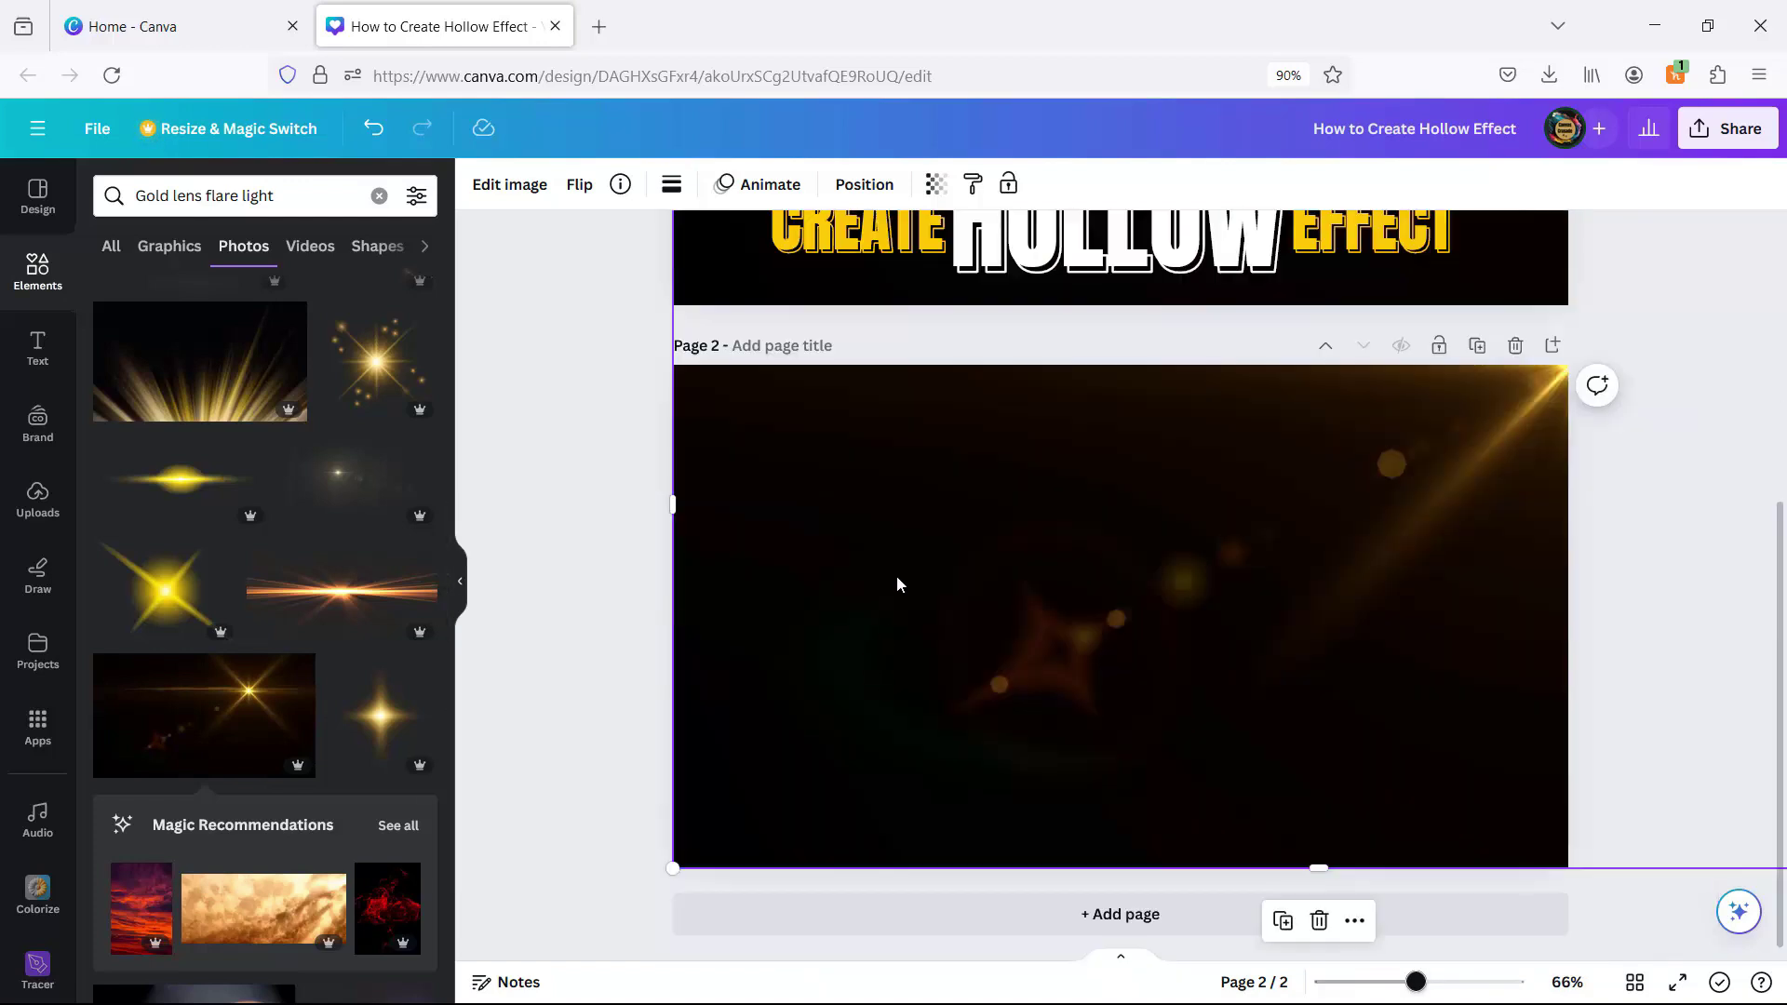
Step: Send the flare photo to the back, behind both horses
{"action": "left_click", "coordinate": [865, 185]}
{"action": "left_click", "coordinate": [334, 291]}
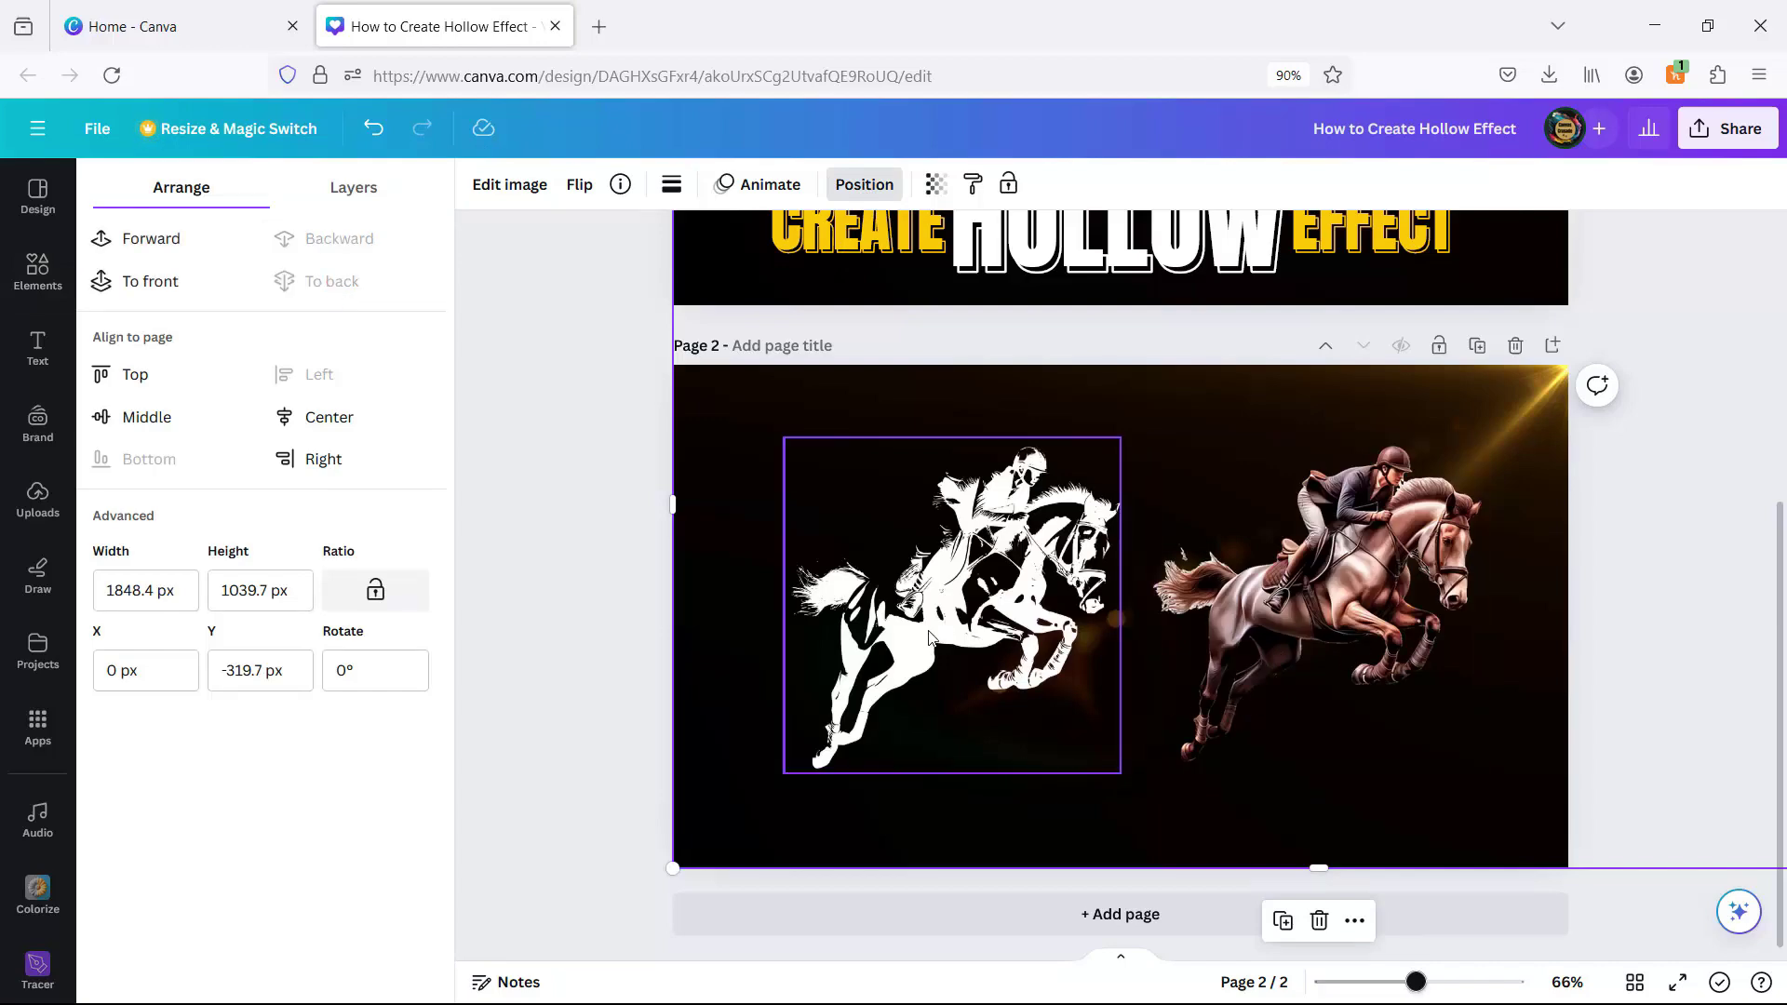
{"action": "left_click", "coordinate": [1352, 551]}
{"action": "scroll", "coordinate": [1349, 550], "scroll_direction": "up", "scroll_amount": 5}
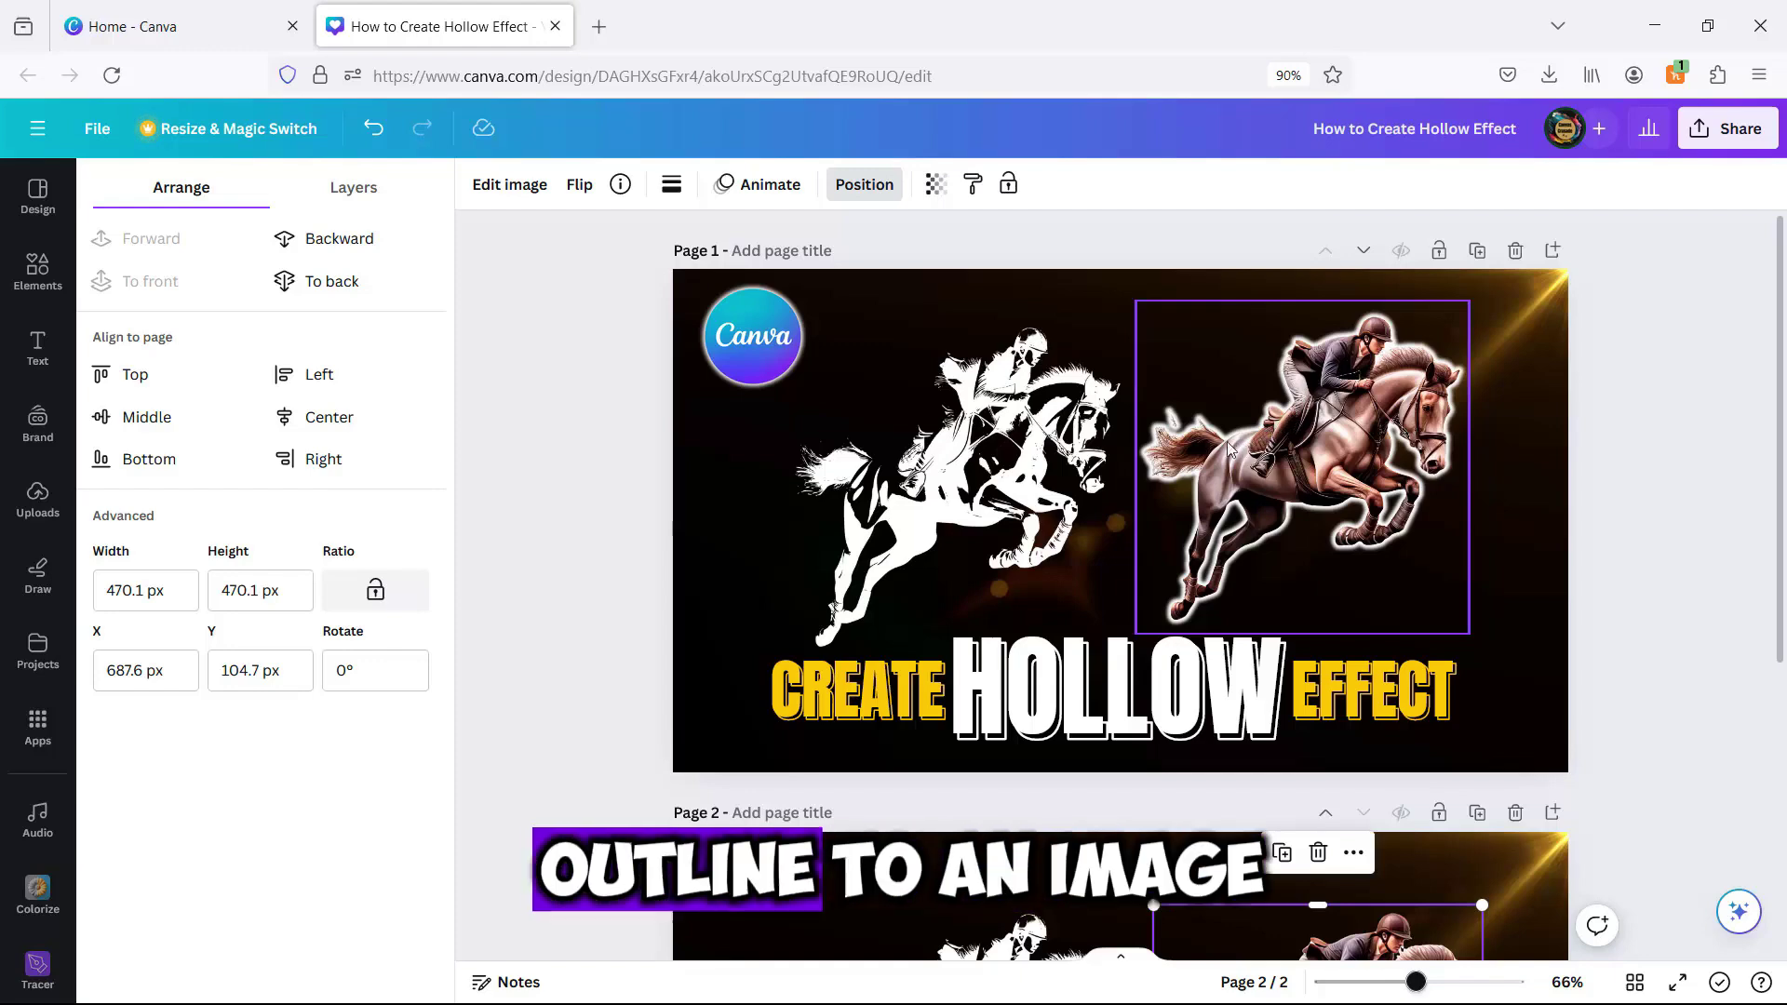
{"action": "scroll", "coordinate": [1256, 465], "scroll_direction": "down", "scroll_amount": 1}
Step: Add a Glow shadow effect to the coloured horse on Page 2
{"action": "scroll", "coordinate": [1254, 458], "scroll_direction": "down", "scroll_amount": 4}
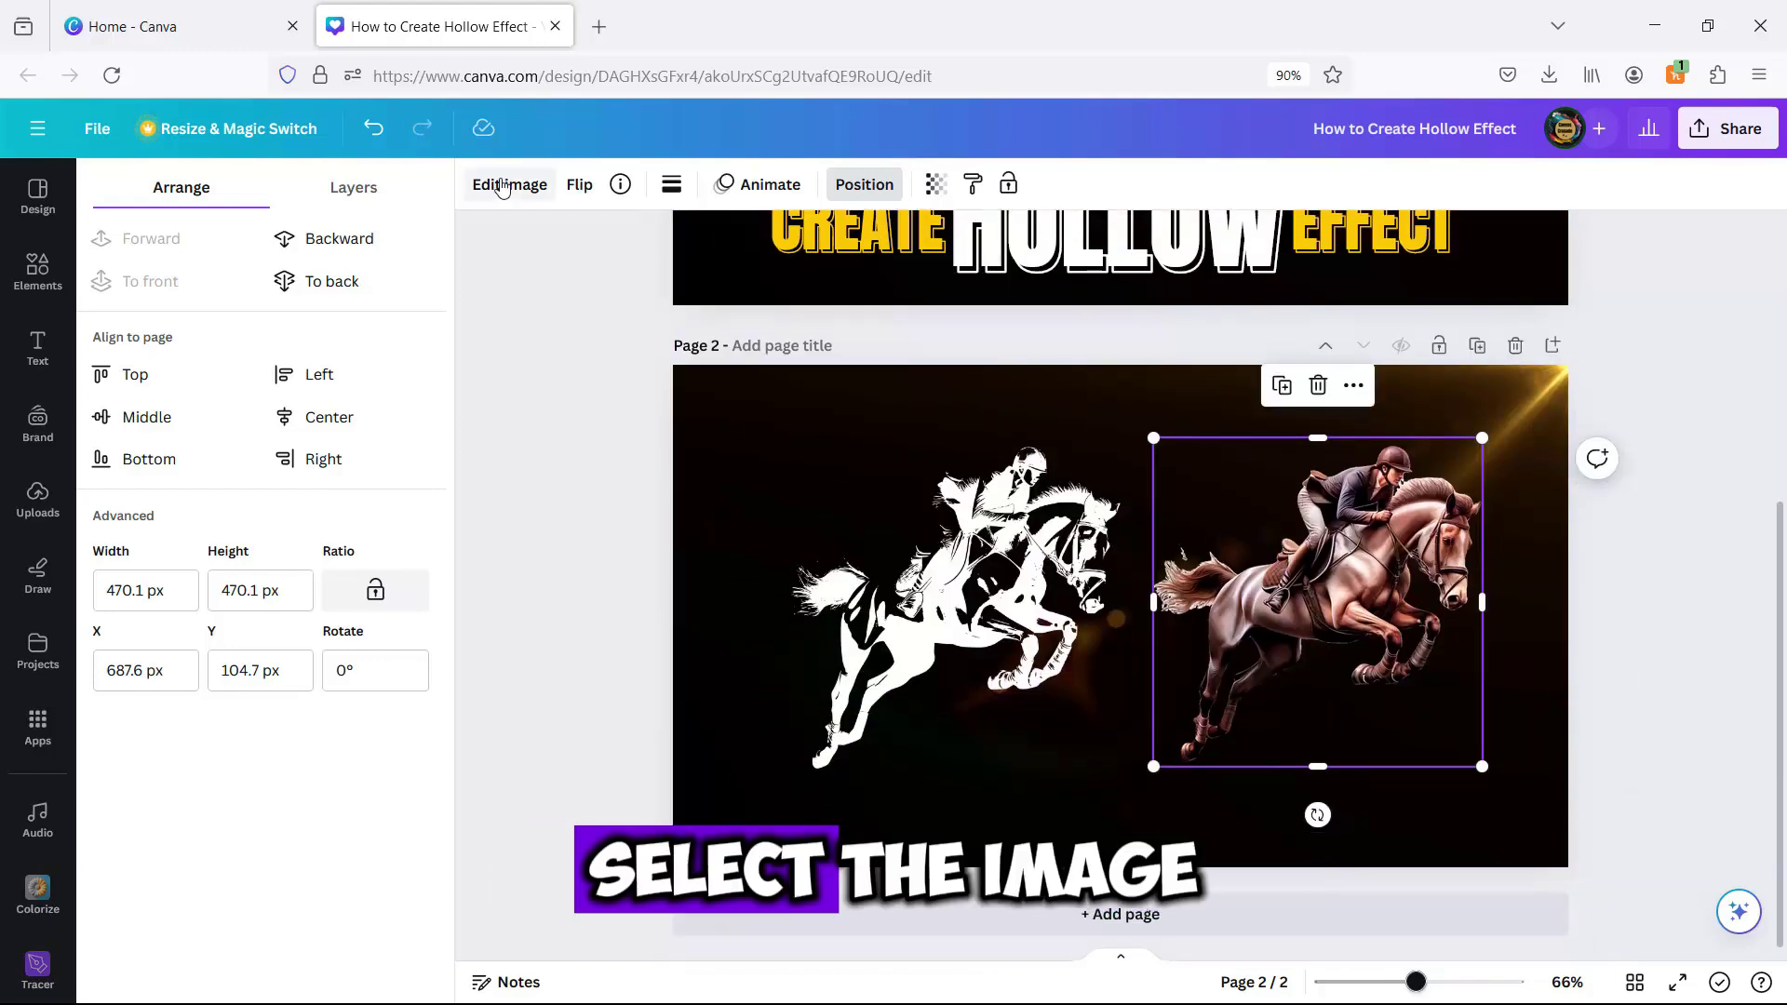
{"action": "left_click", "coordinate": [510, 184]}
{"action": "scroll", "coordinate": [133, 717], "scroll_direction": "down", "scroll_amount": 2}
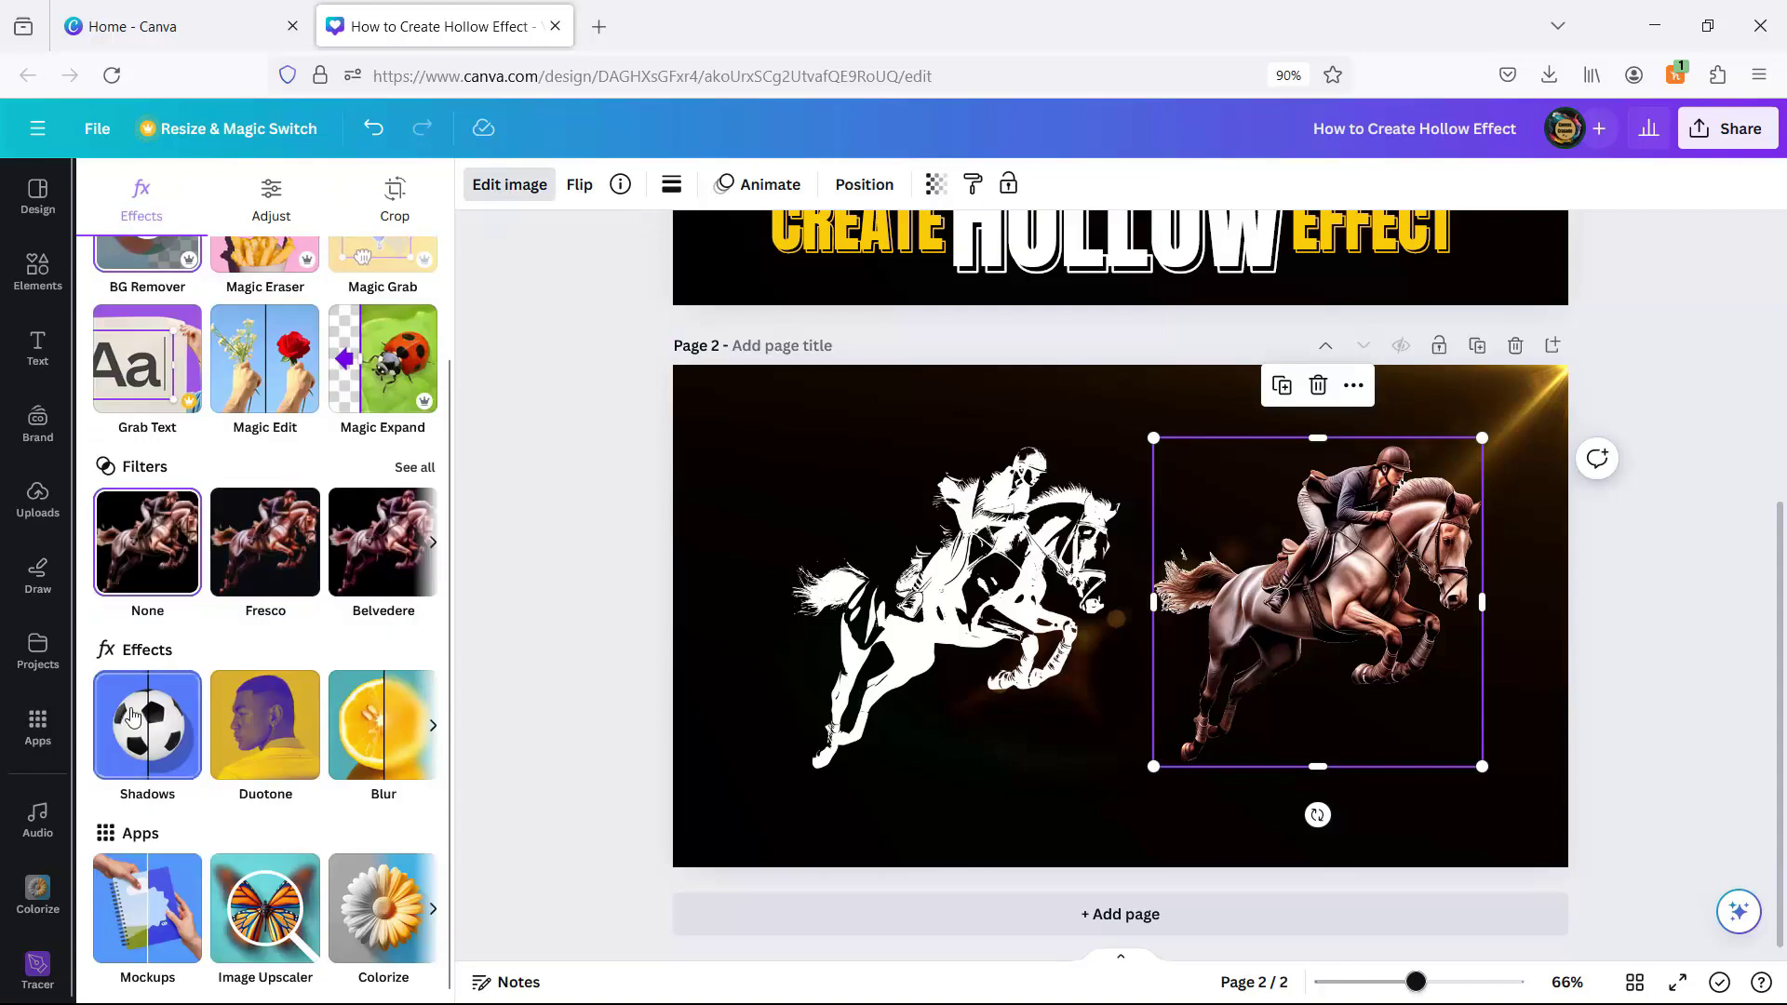
{"action": "left_click", "coordinate": [155, 739]}
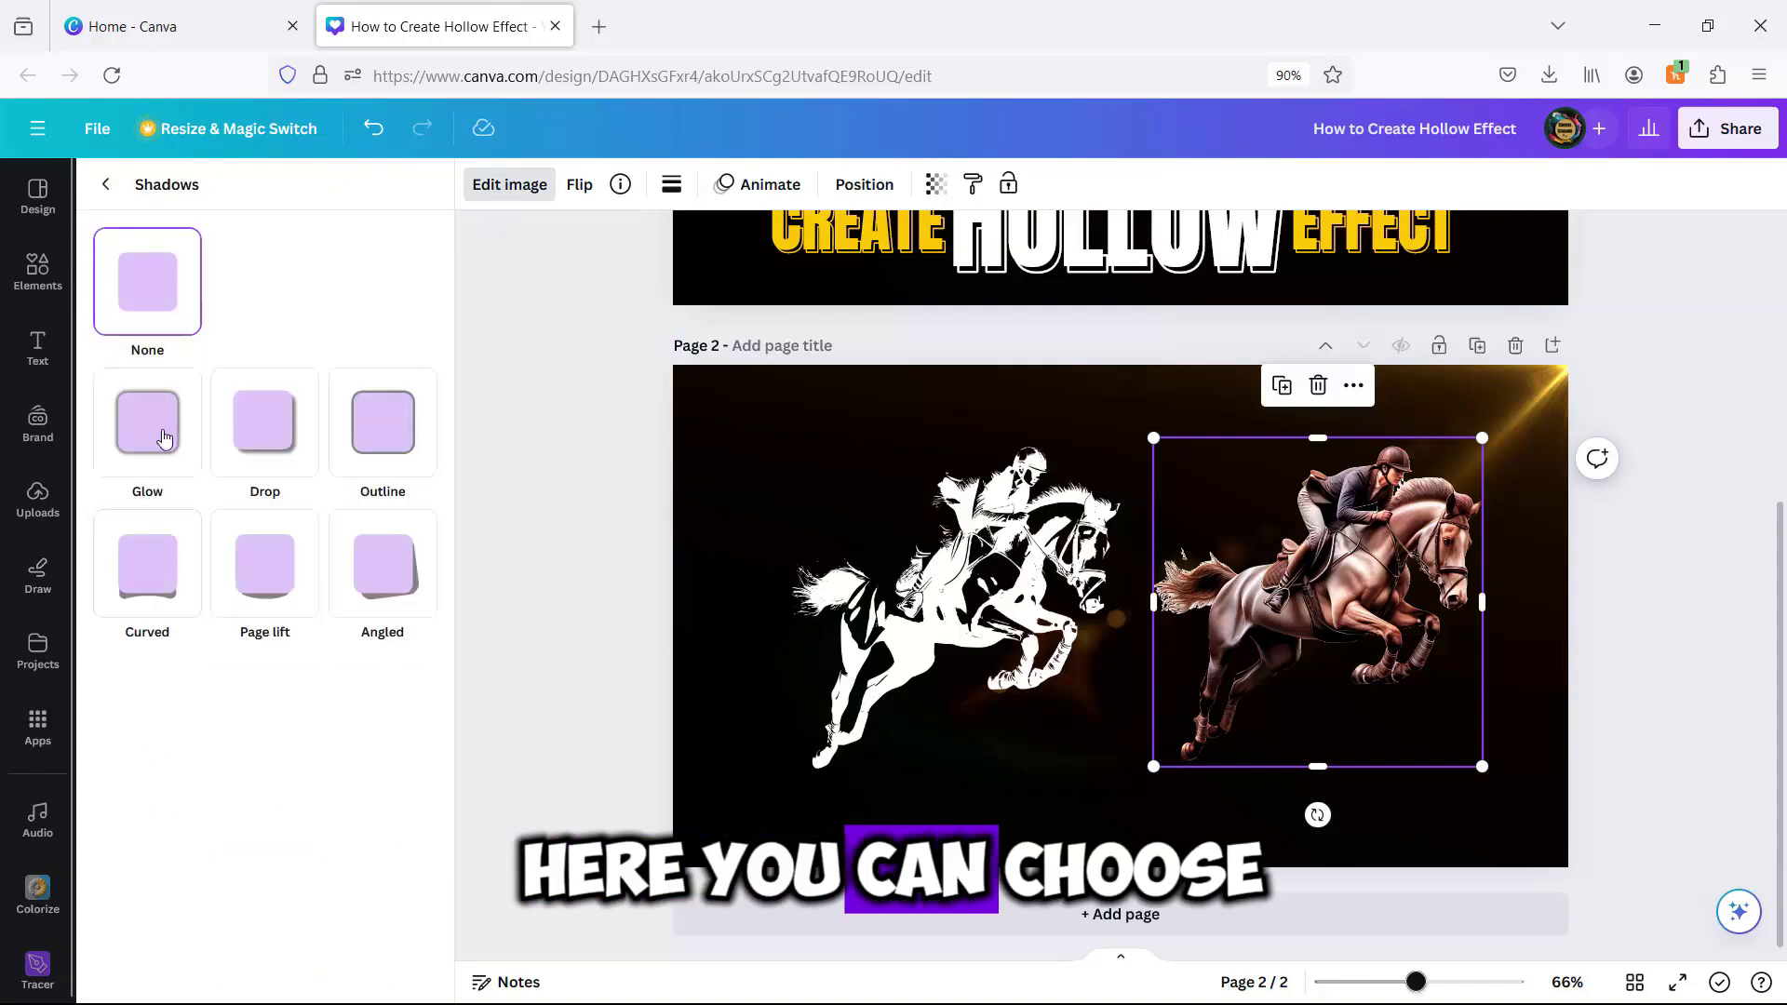
{"action": "left_click", "coordinate": [158, 439]}
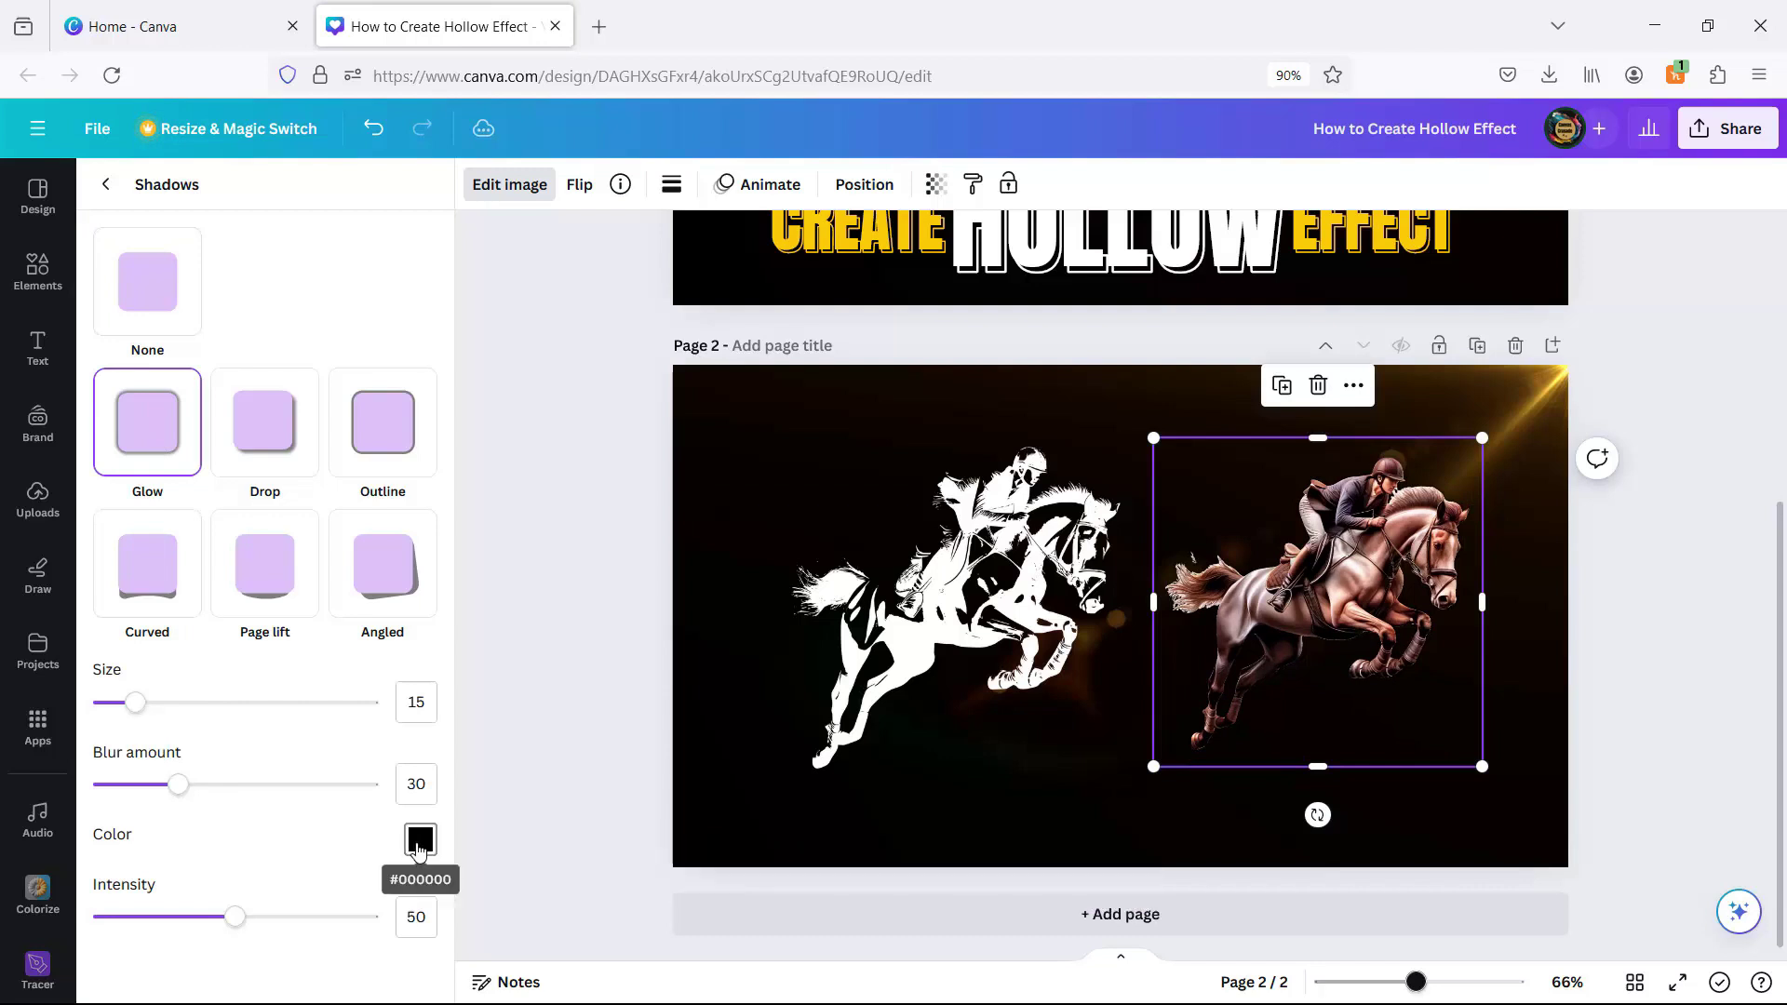
Step: Set the glow to white with intensity 100, size 25 and blur 15, matching Page 1's horse
{"action": "left_click", "coordinate": [419, 840]}
{"action": "left_click_drag", "start_coordinate": [430, 618], "coordinate": [394, 611]}
{"action": "left_click", "coordinate": [284, 884]}
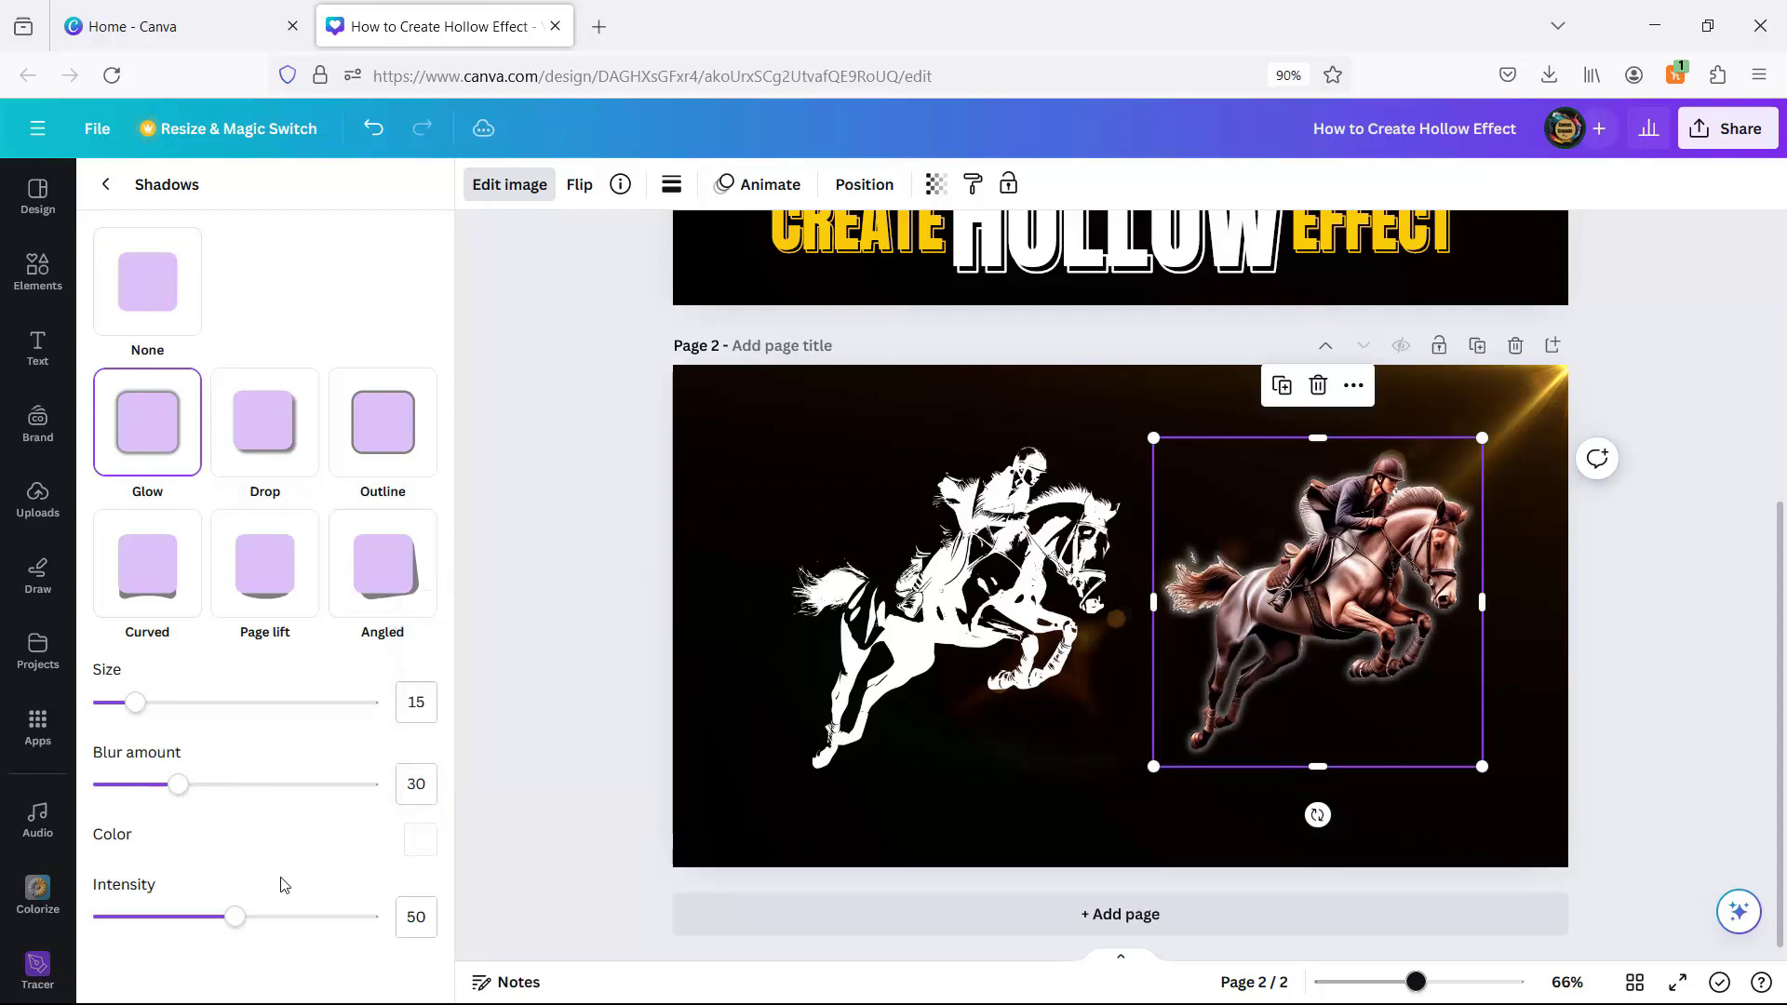
{"action": "left_click_drag", "start_coordinate": [298, 923], "coordinate": [415, 940]}
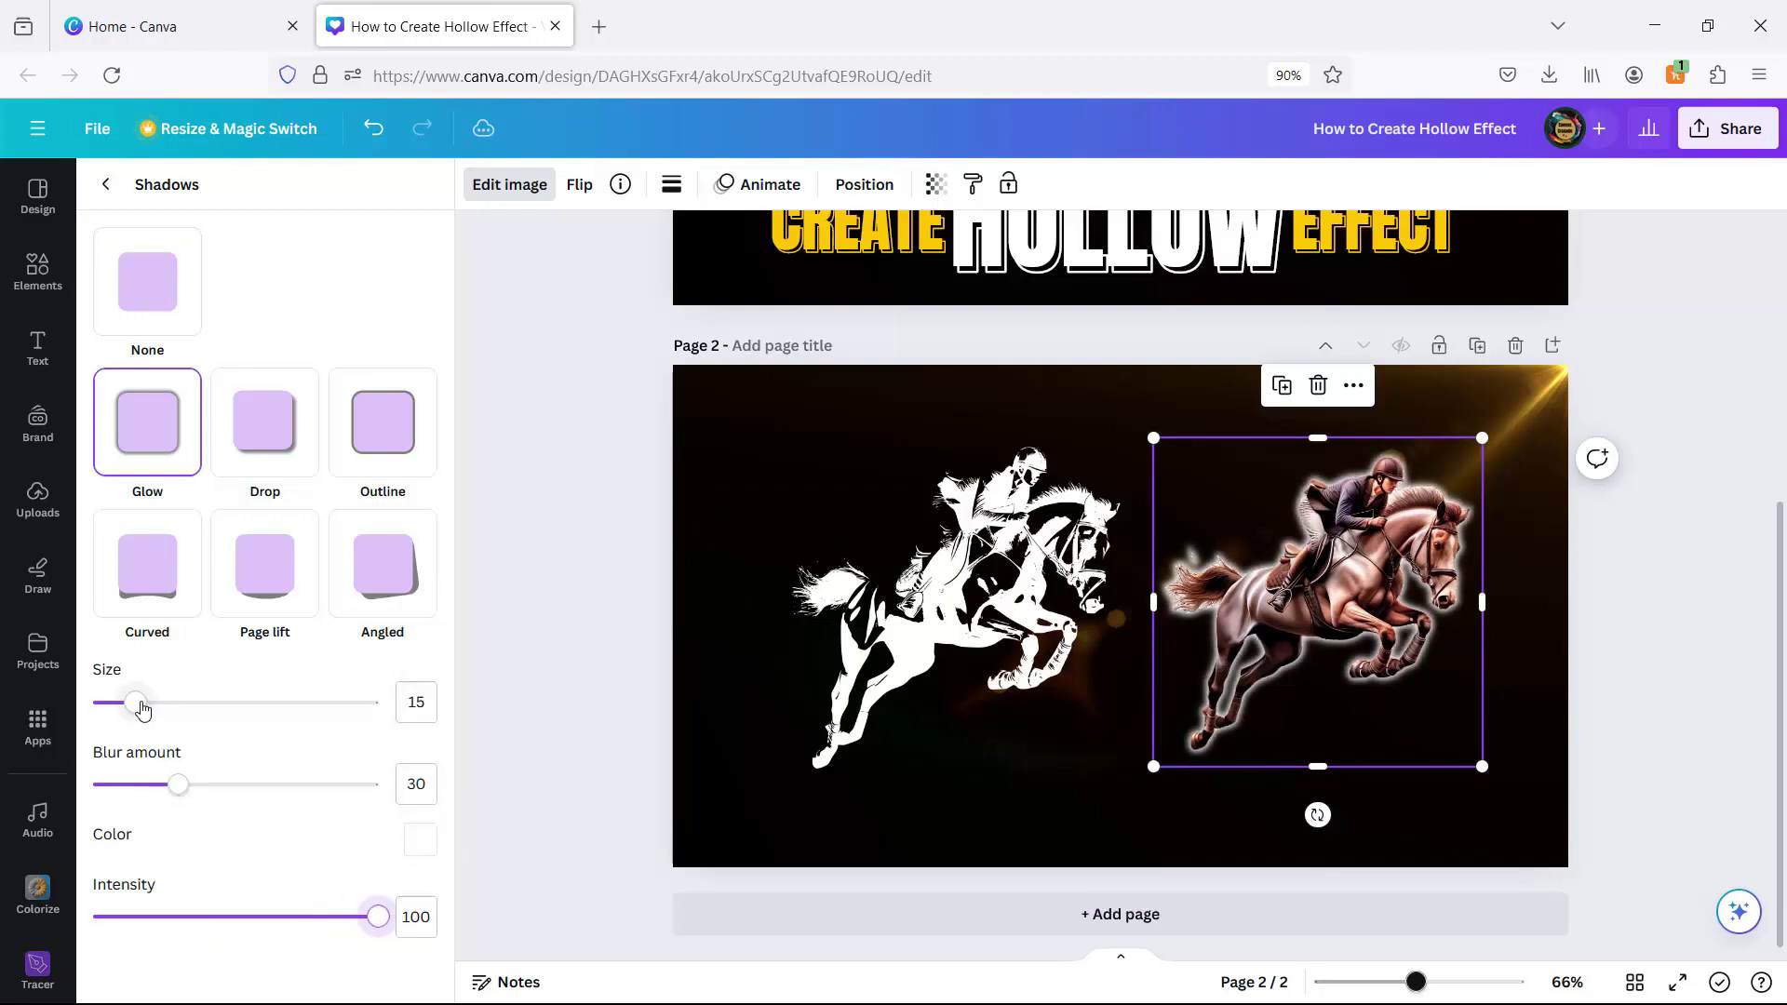
{"action": "left_click_drag", "start_coordinate": [142, 710], "coordinate": [152, 711]}
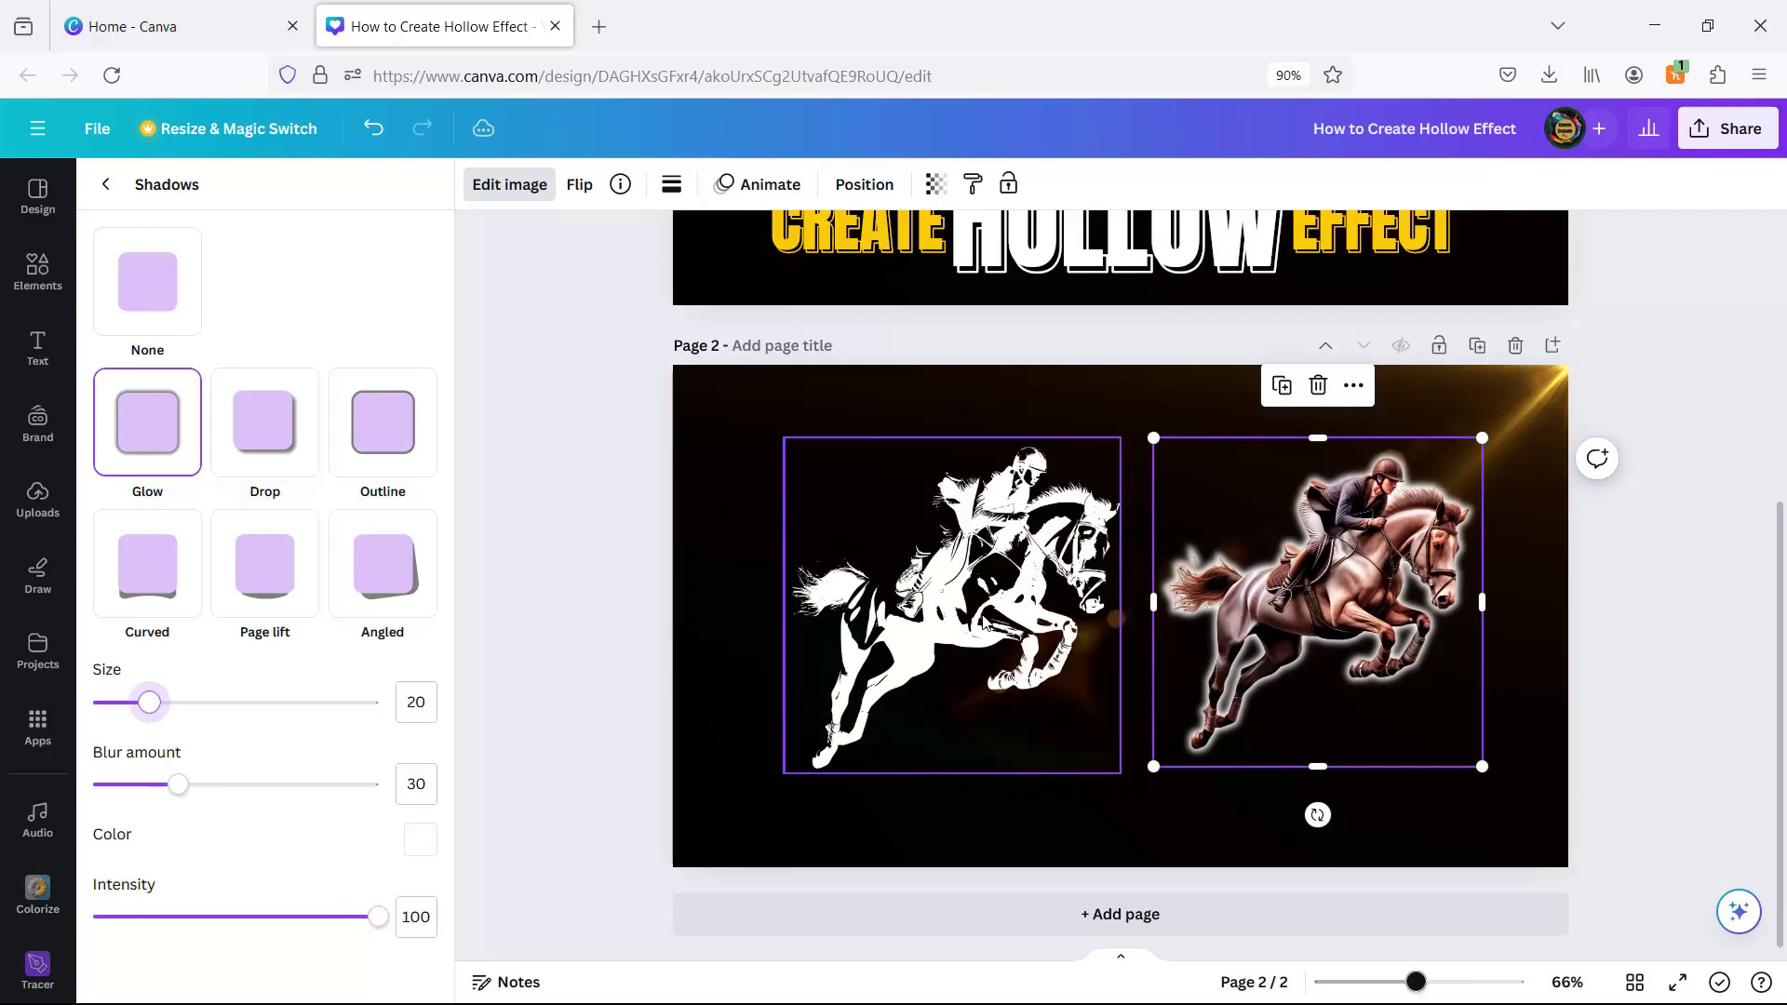
{"action": "scroll", "coordinate": [1162, 387], "scroll_direction": "up", "scroll_amount": 4}
{"action": "left_click", "coordinate": [1162, 387]}
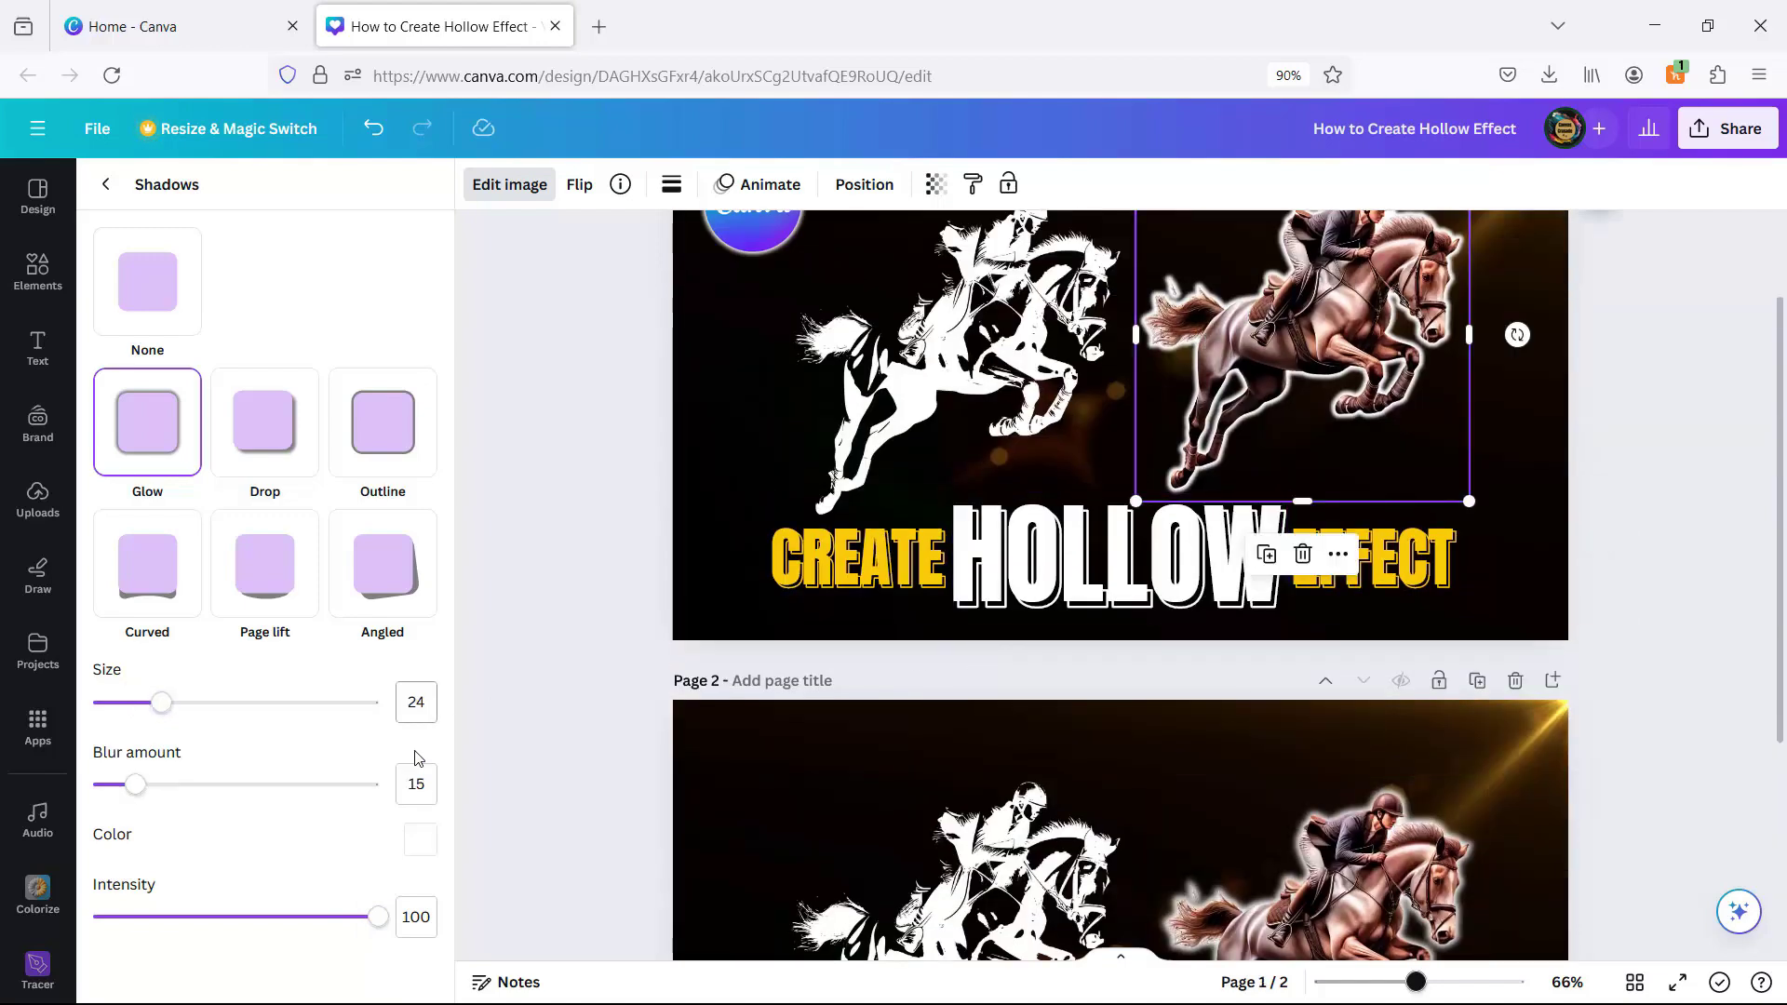
{"action": "left_click", "coordinate": [1369, 847]}
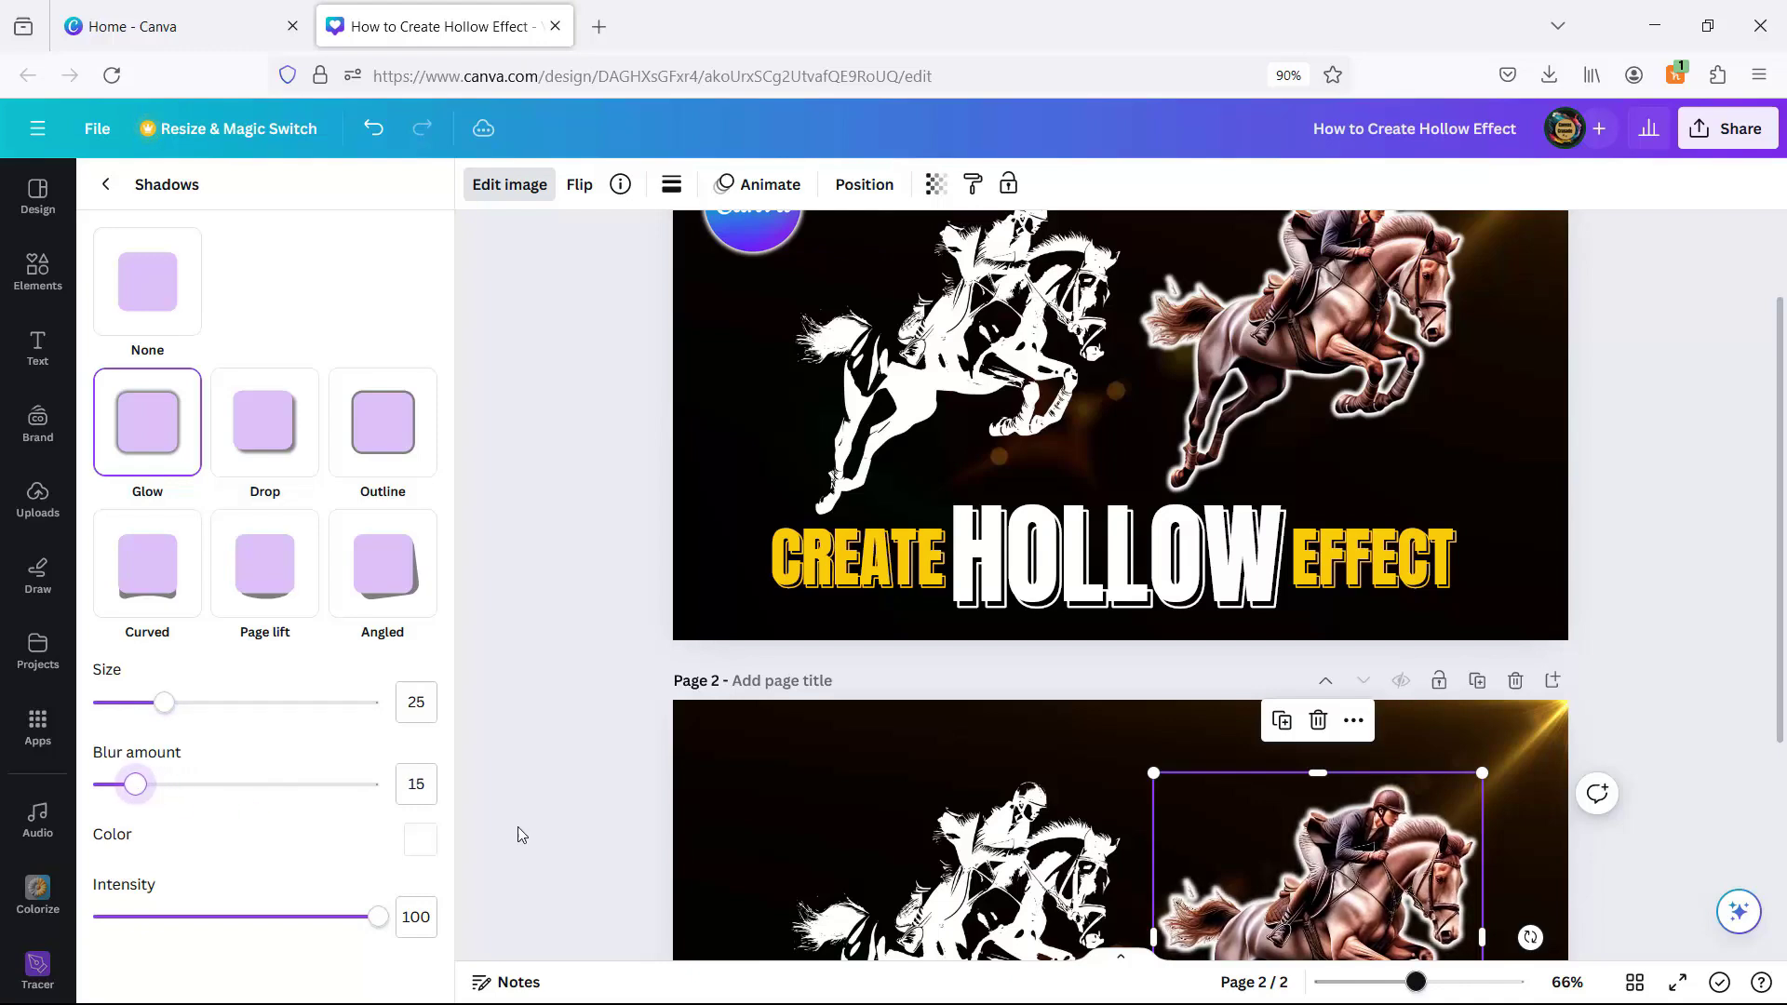
Step: Nudge both horses slightly higher, keeping the white silhouette aligned with the coloured horse
{"action": "scroll", "coordinate": [1347, 745], "scroll_direction": "down", "scroll_amount": 2}
{"action": "scroll", "coordinate": [1347, 745], "scroll_direction": "up", "scroll_amount": 3}
{"action": "scroll", "coordinate": [1314, 741], "scroll_direction": "down", "scroll_amount": 4}
{"action": "scroll", "coordinate": [1305, 743], "scroll_direction": "up", "scroll_amount": 3}
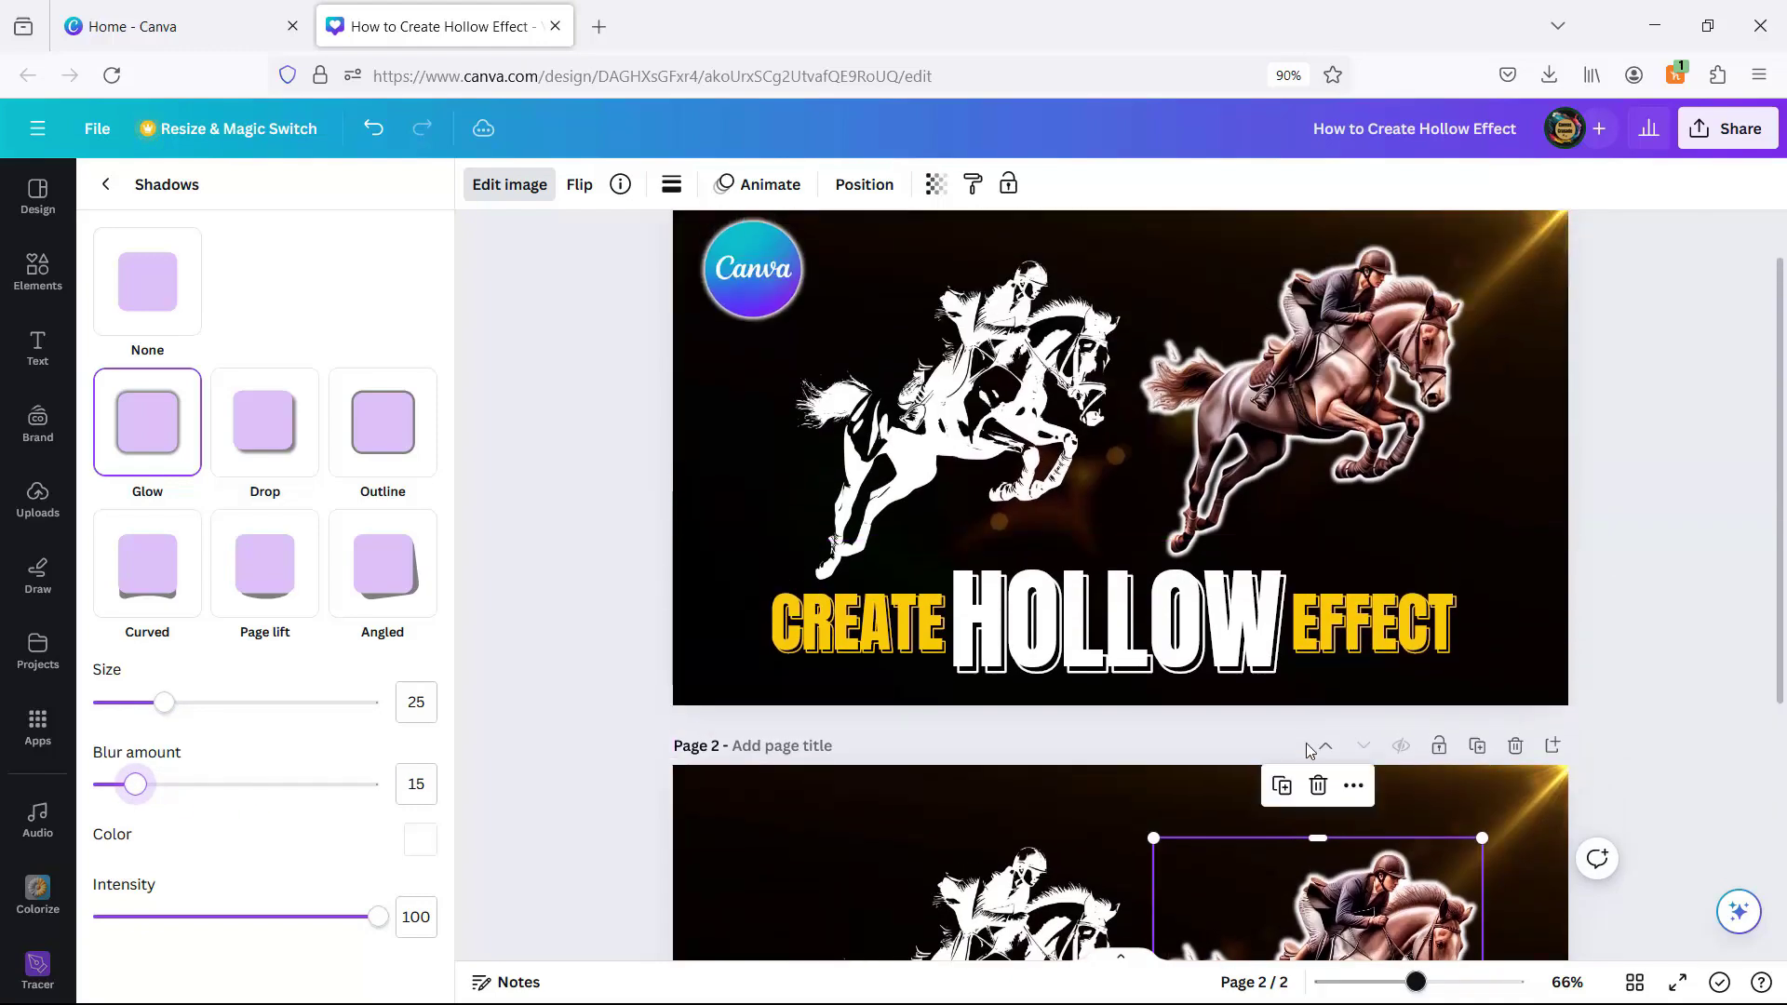
{"action": "scroll", "coordinate": [1305, 742], "scroll_direction": "down", "scroll_amount": 5}
{"action": "left_click_drag", "start_coordinate": [1322, 595], "coordinate": [1340, 551]}
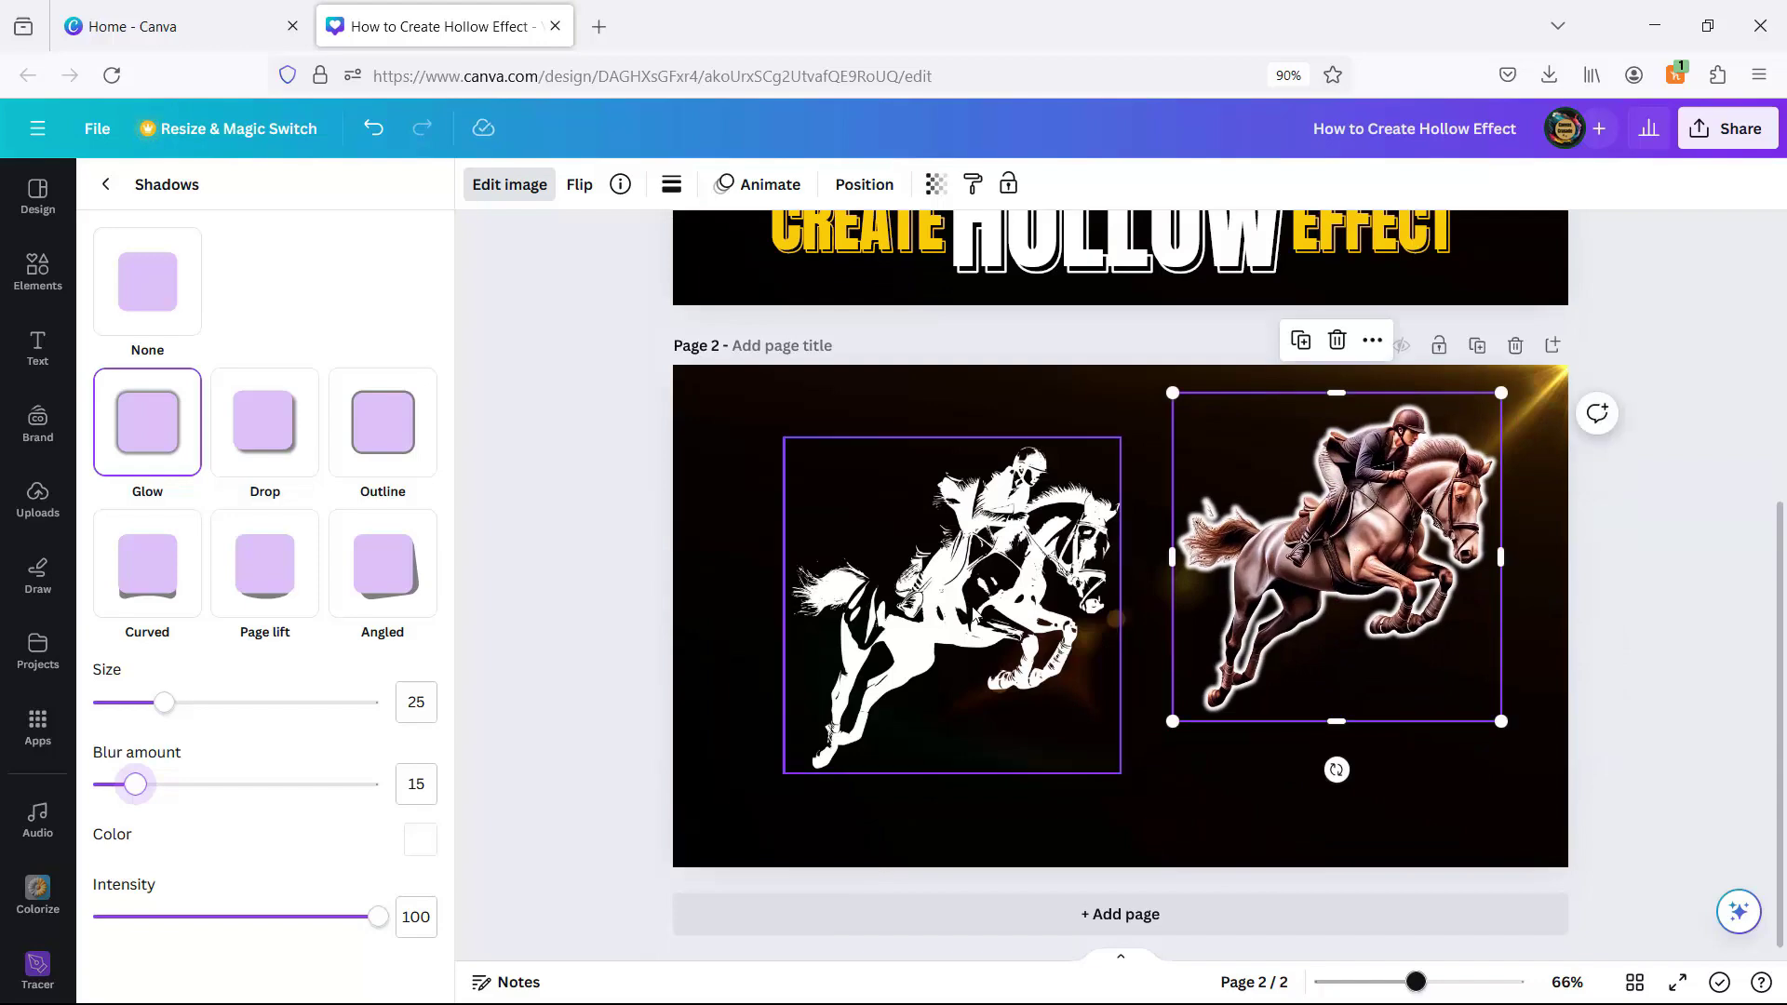
{"action": "left_click_drag", "start_coordinate": [974, 616], "coordinate": [973, 570]}
{"action": "left_click", "coordinate": [1154, 800]}
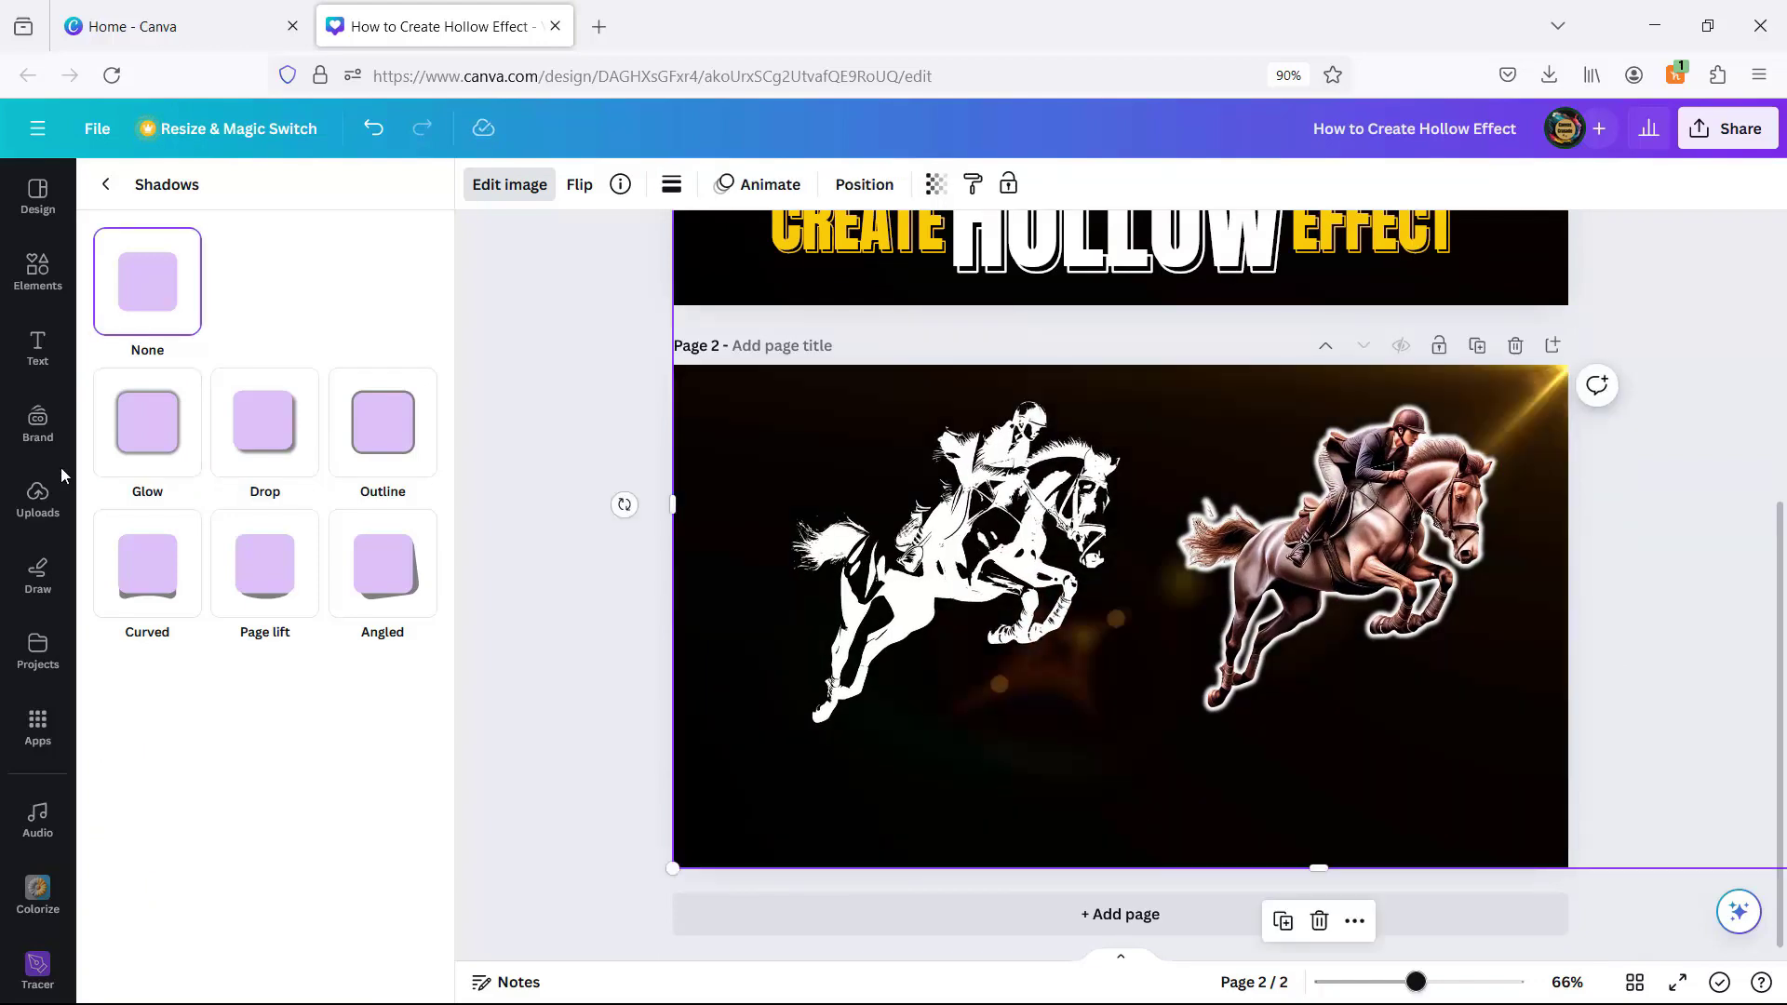
Step: Add a 'CREATE' heading in Anton at font size 70 between the horses
{"action": "left_click", "coordinate": [28, 344]}
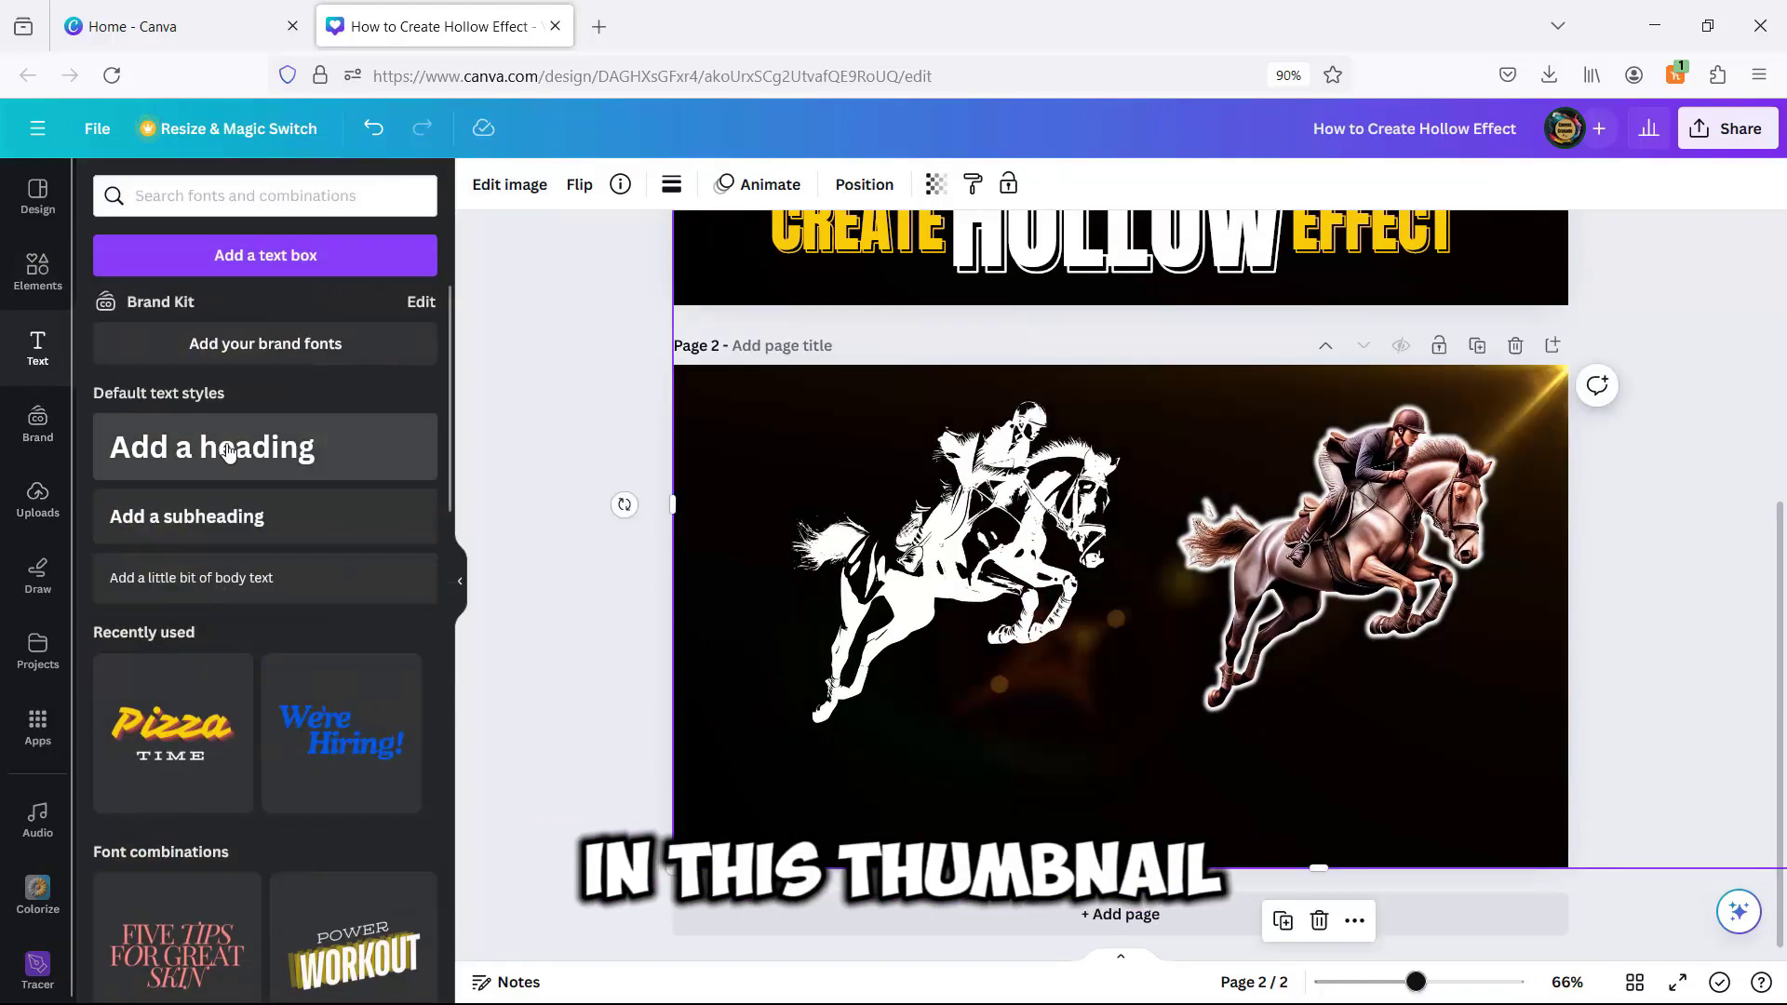
{"action": "left_click", "coordinate": [234, 451]}
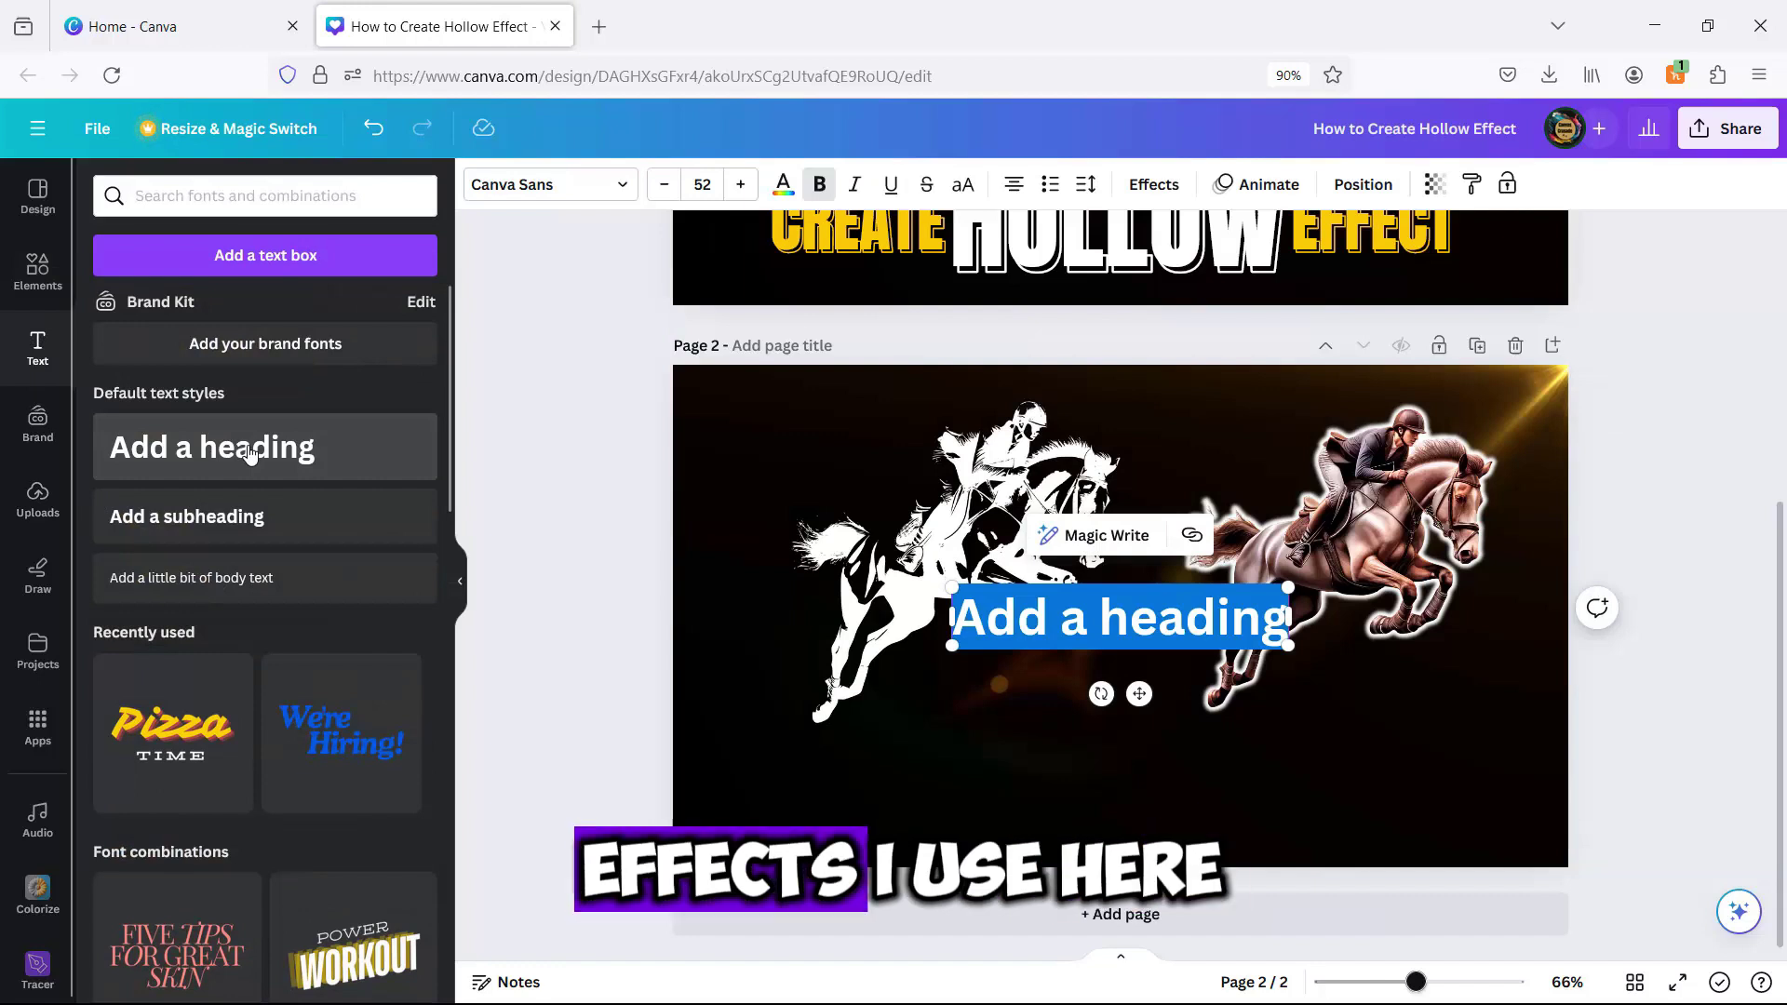
{"action": "type", "text": "CREATE"}
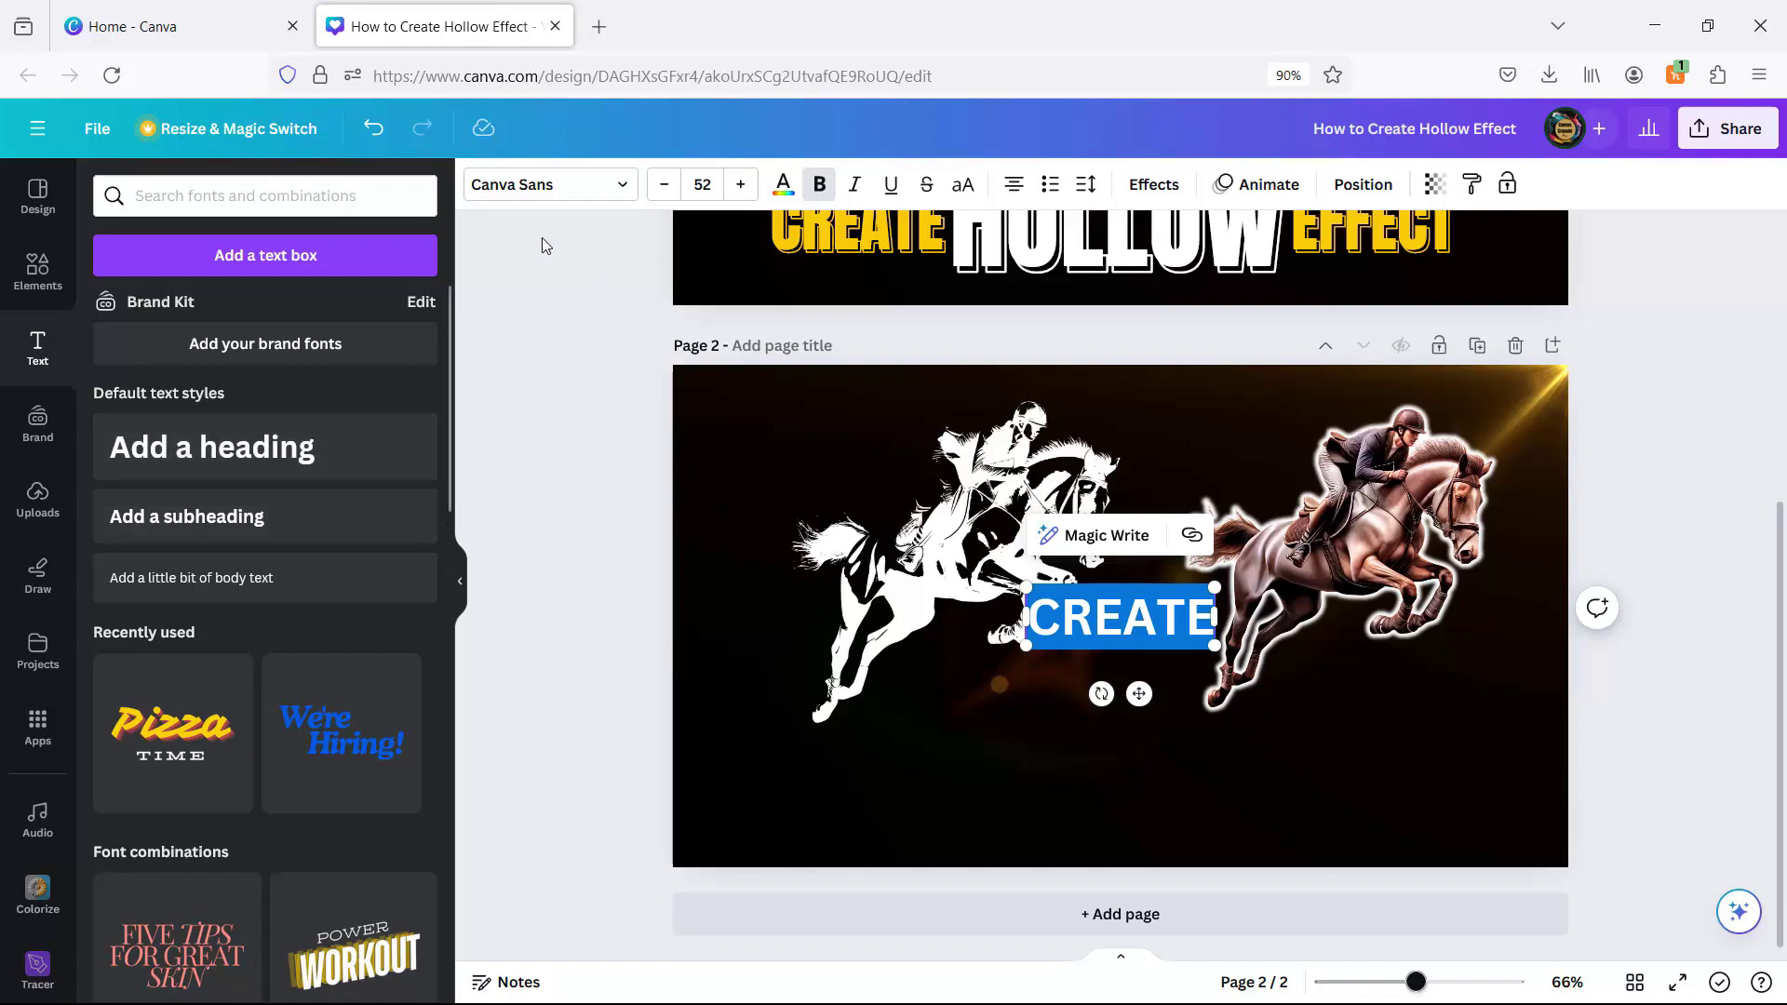
{"action": "left_click", "coordinate": [511, 190]}
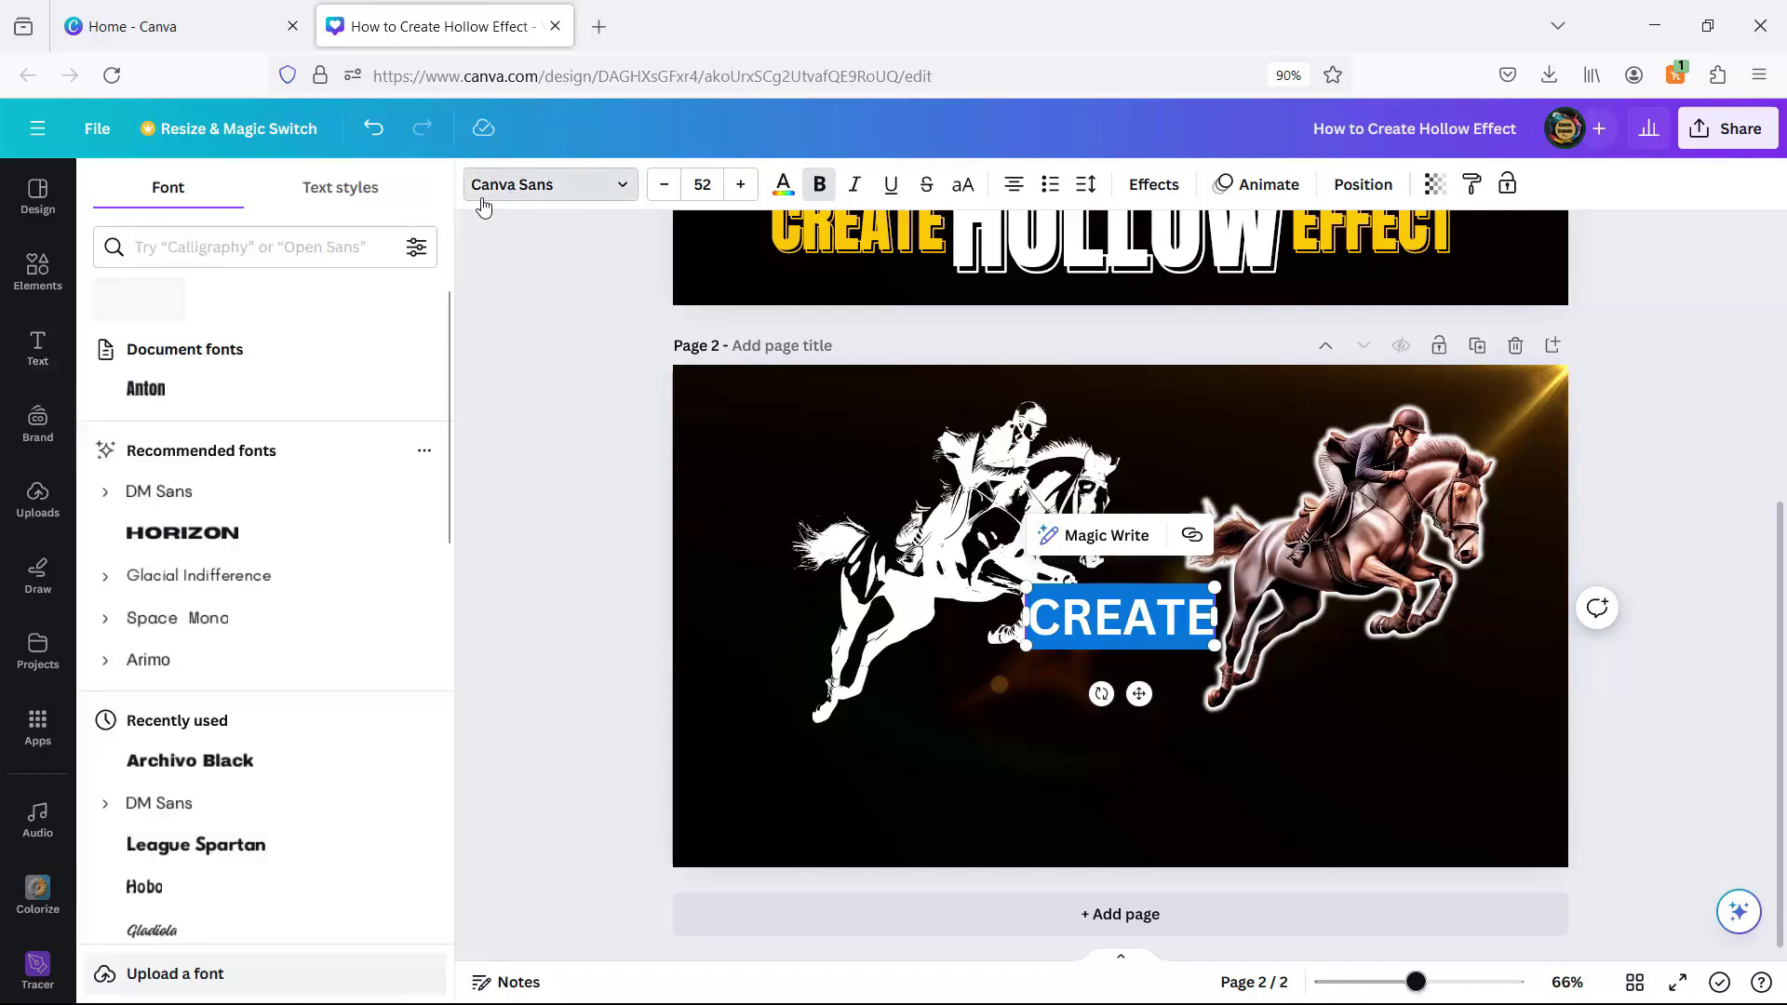
{"action": "left_click", "coordinate": [149, 391]}
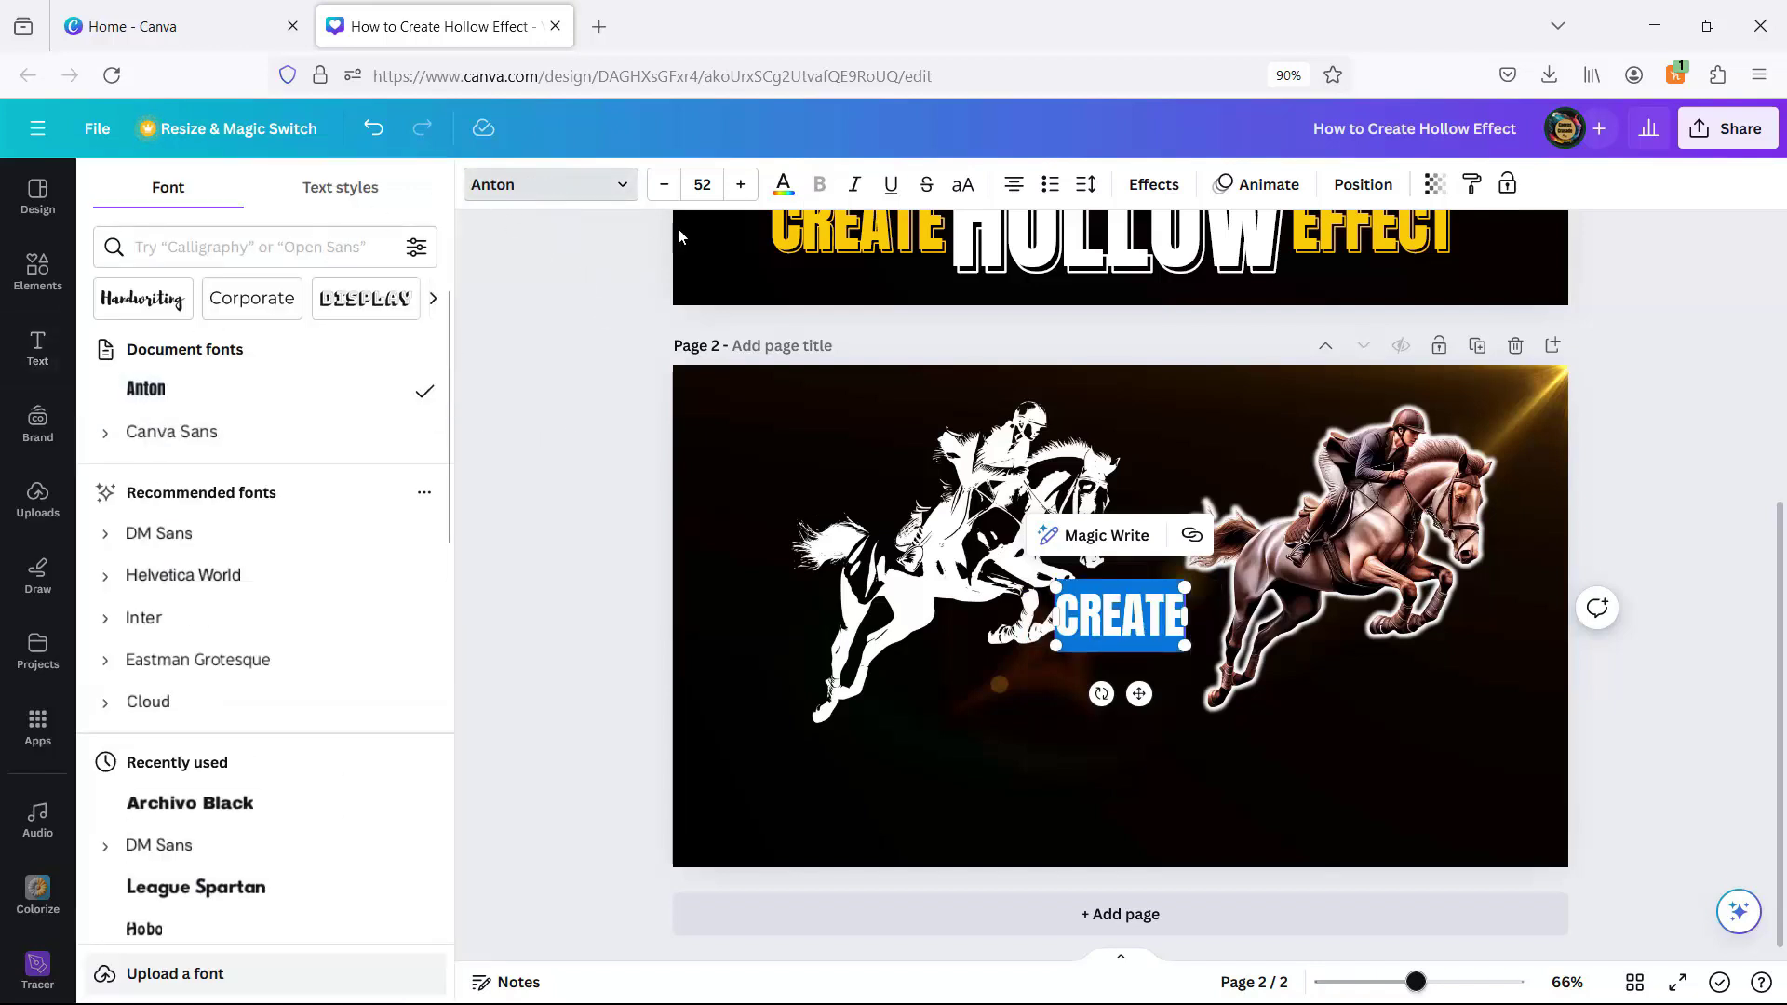
{"action": "left_click", "coordinate": [717, 186]}
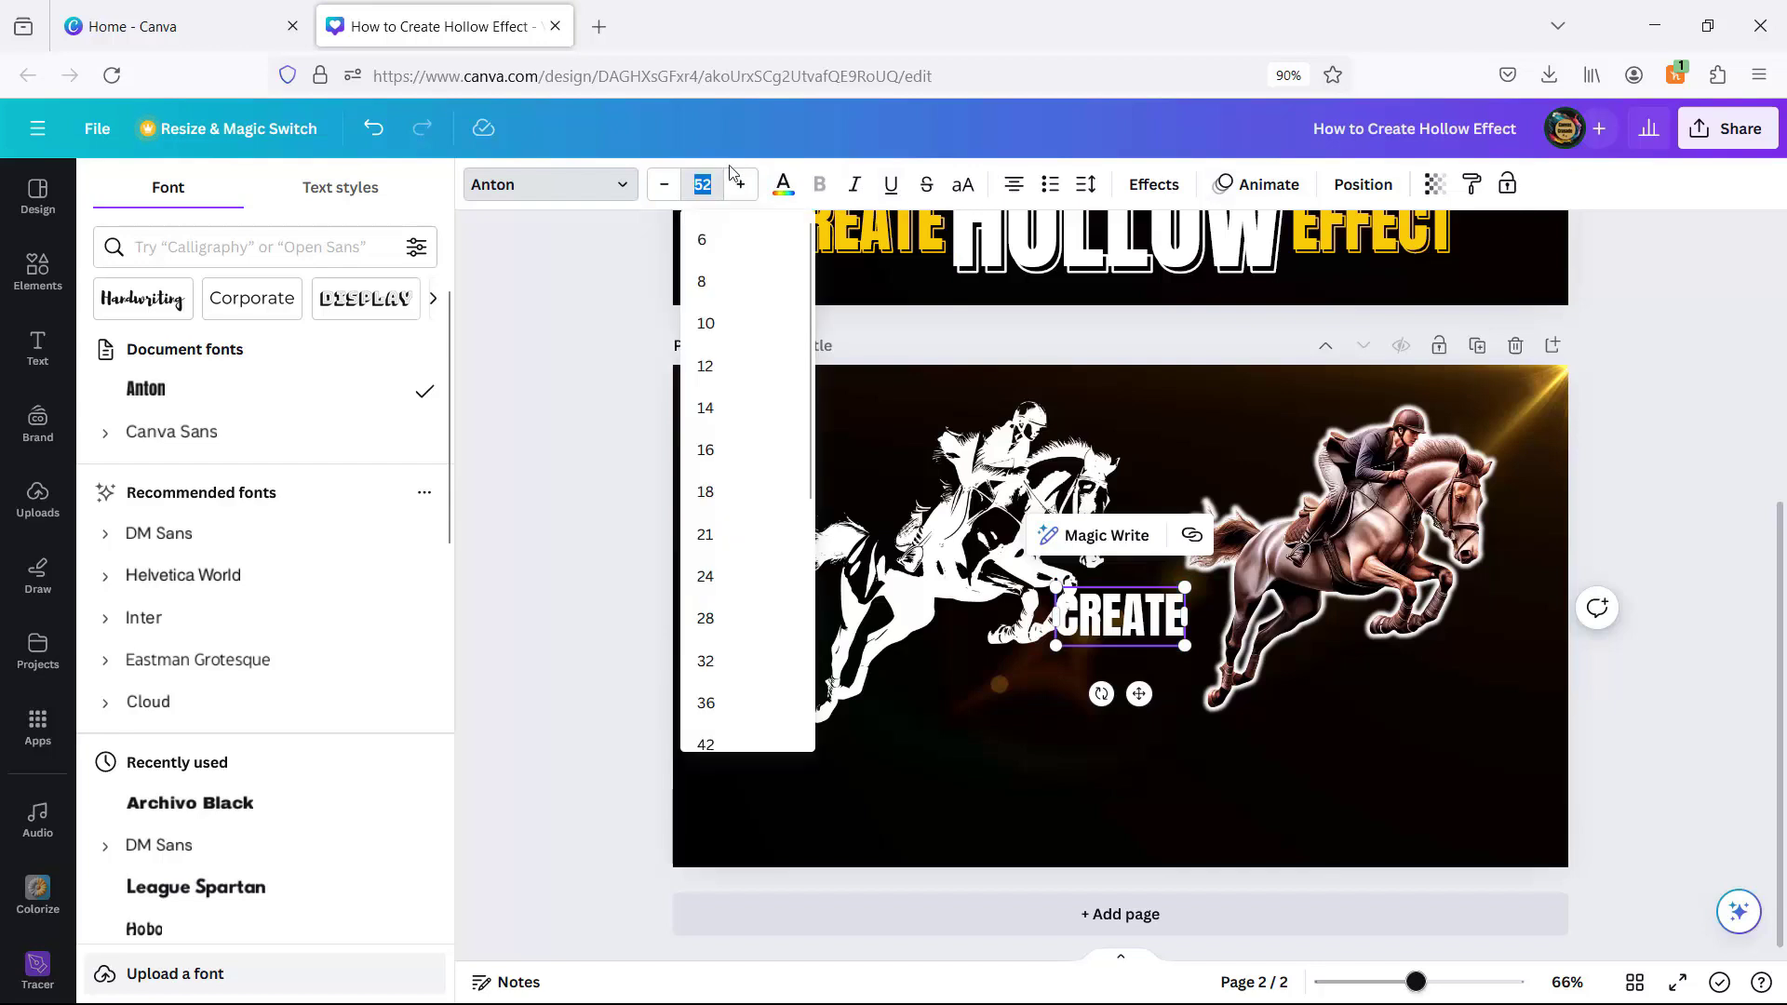
{"action": "key", "text": "Return"}
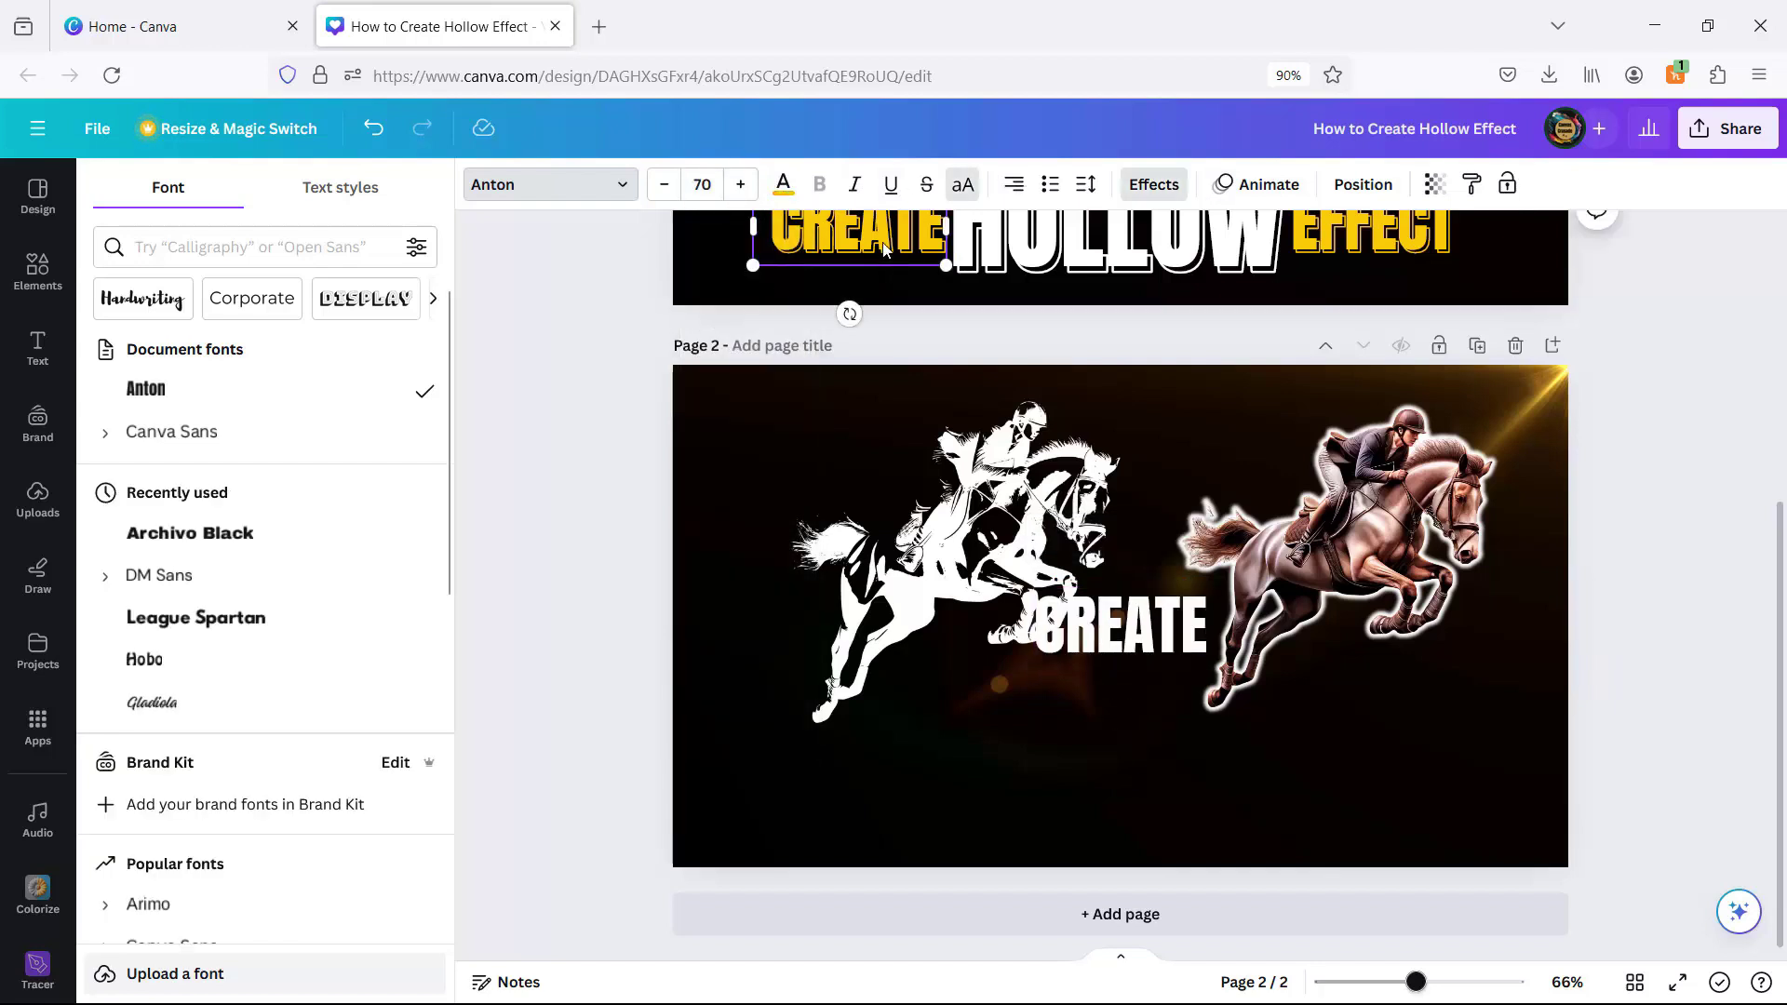
Step: Give CREATE a Splice effect and make both the effect colour and text yellow
{"action": "left_click", "coordinate": [1154, 186]}
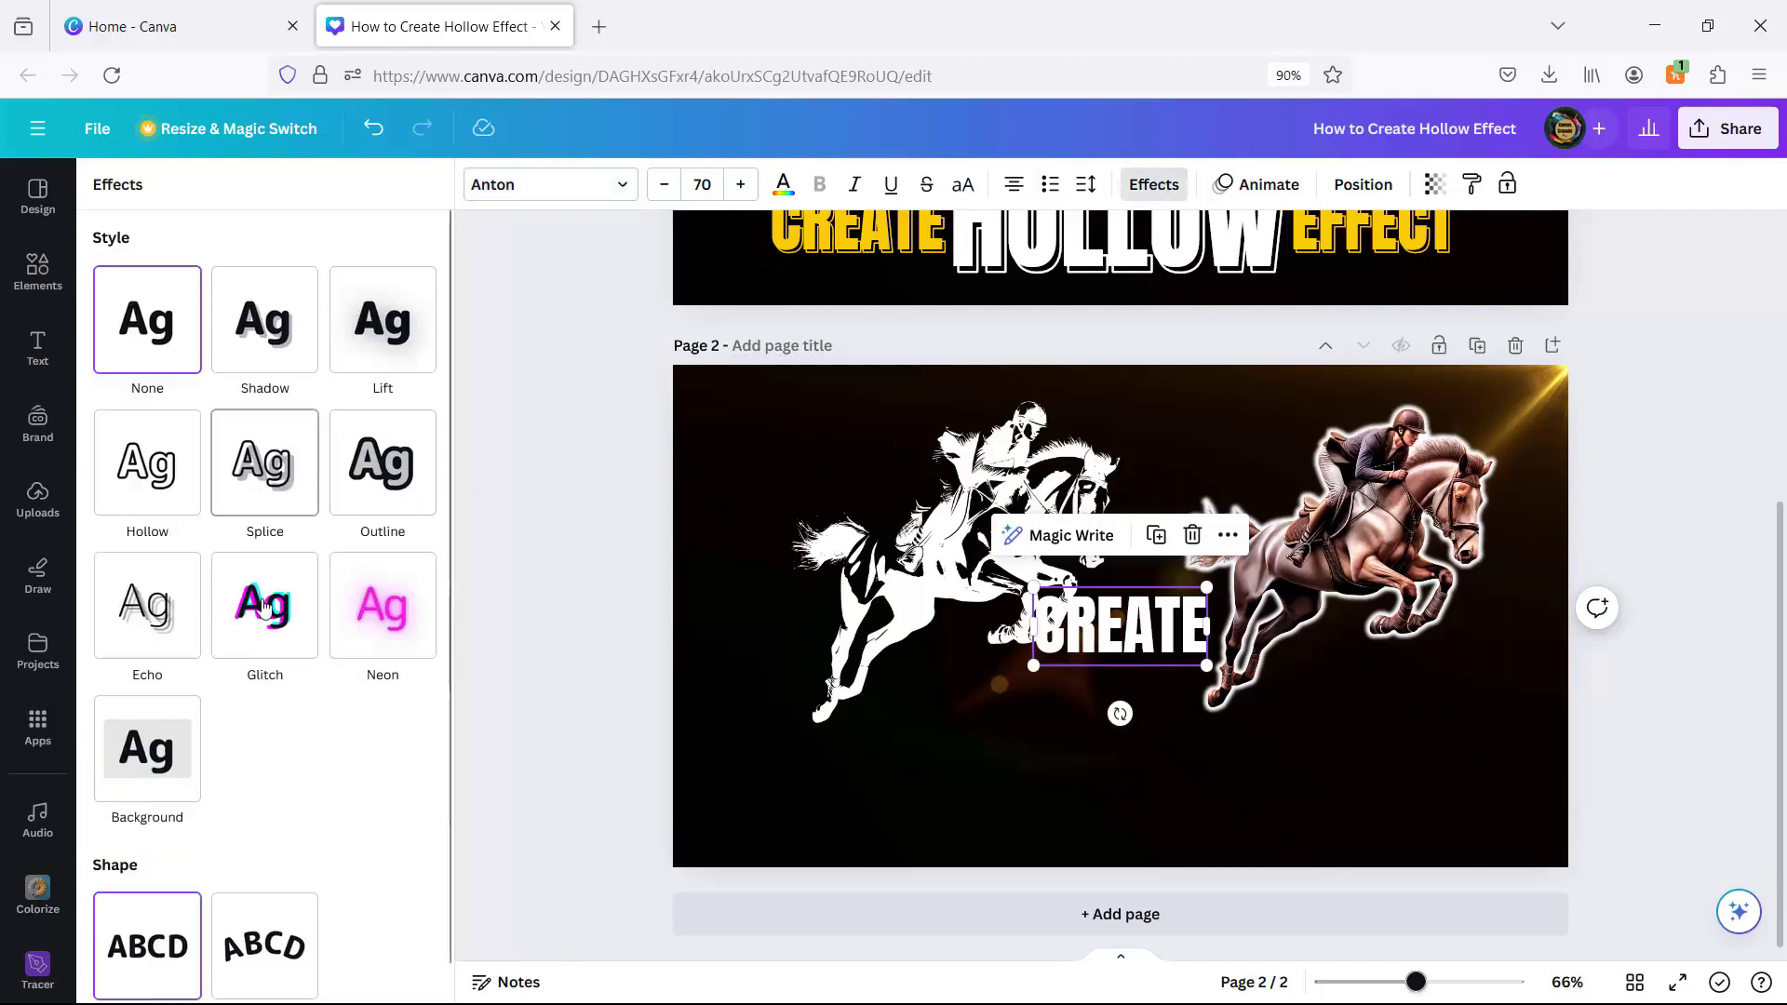
{"action": "left_click", "coordinate": [256, 479]}
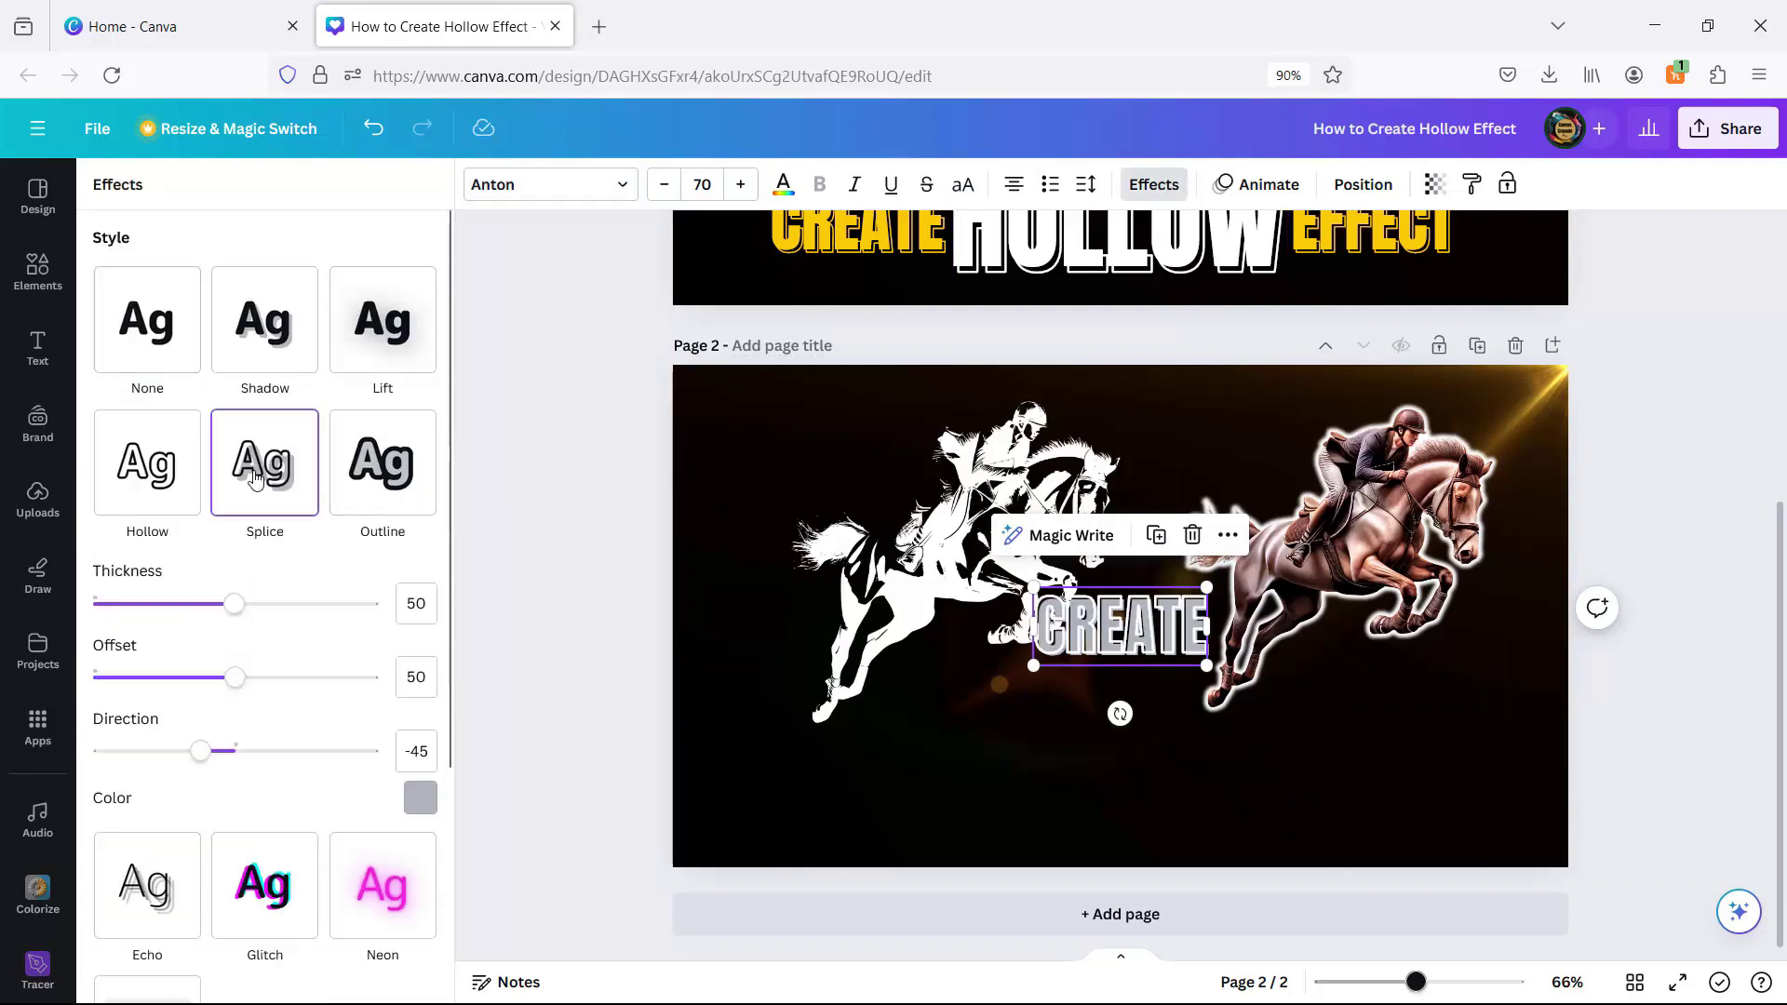
{"action": "left_click", "coordinate": [419, 801]}
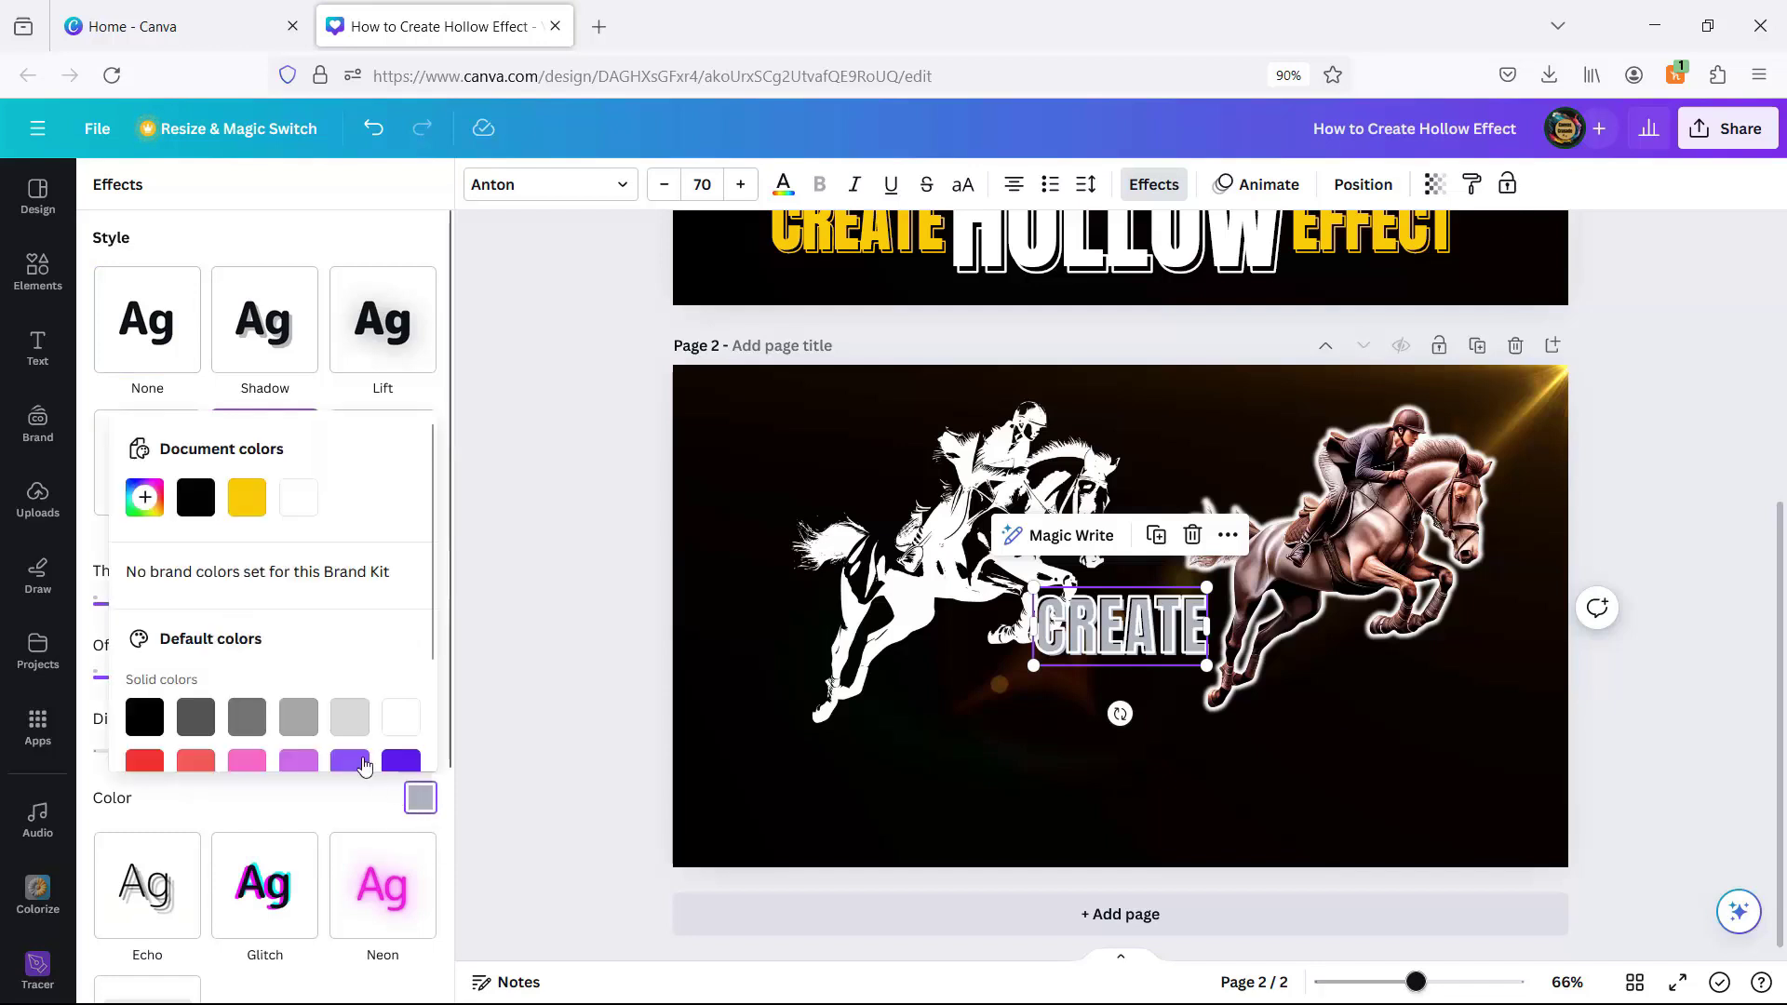
{"action": "left_click", "coordinate": [241, 516]}
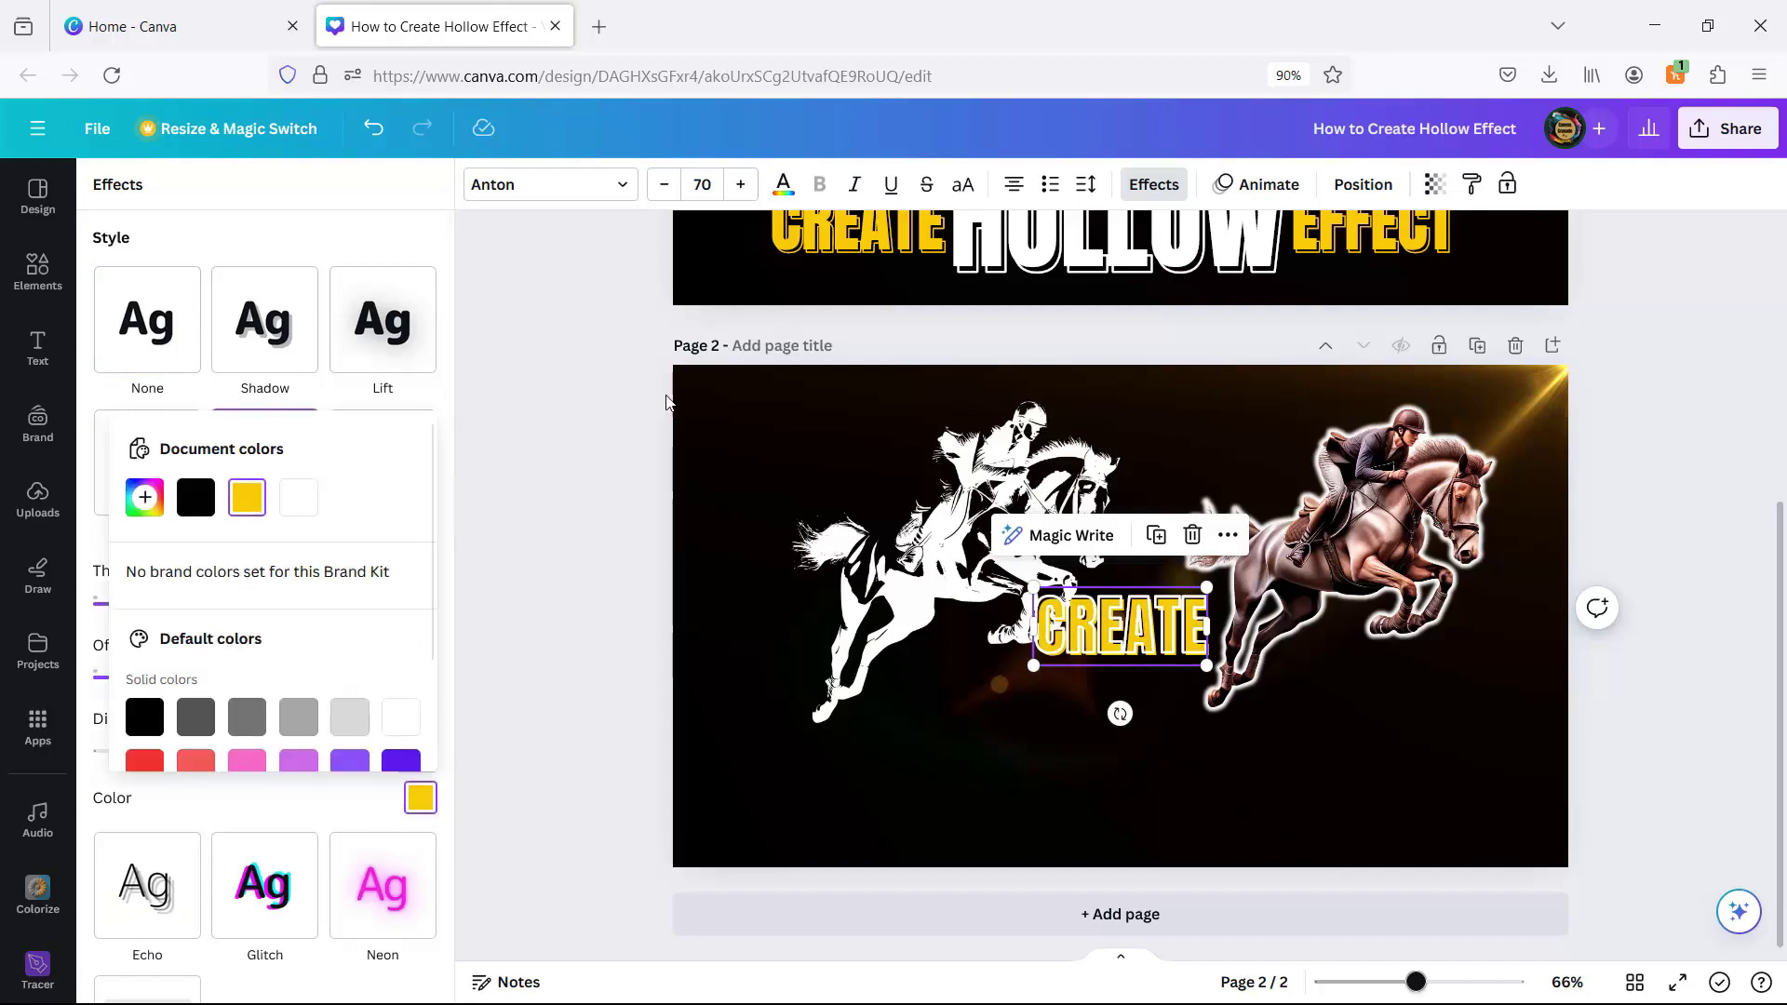
{"action": "left_click", "coordinate": [784, 184]}
{"action": "left_click", "coordinate": [246, 325]}
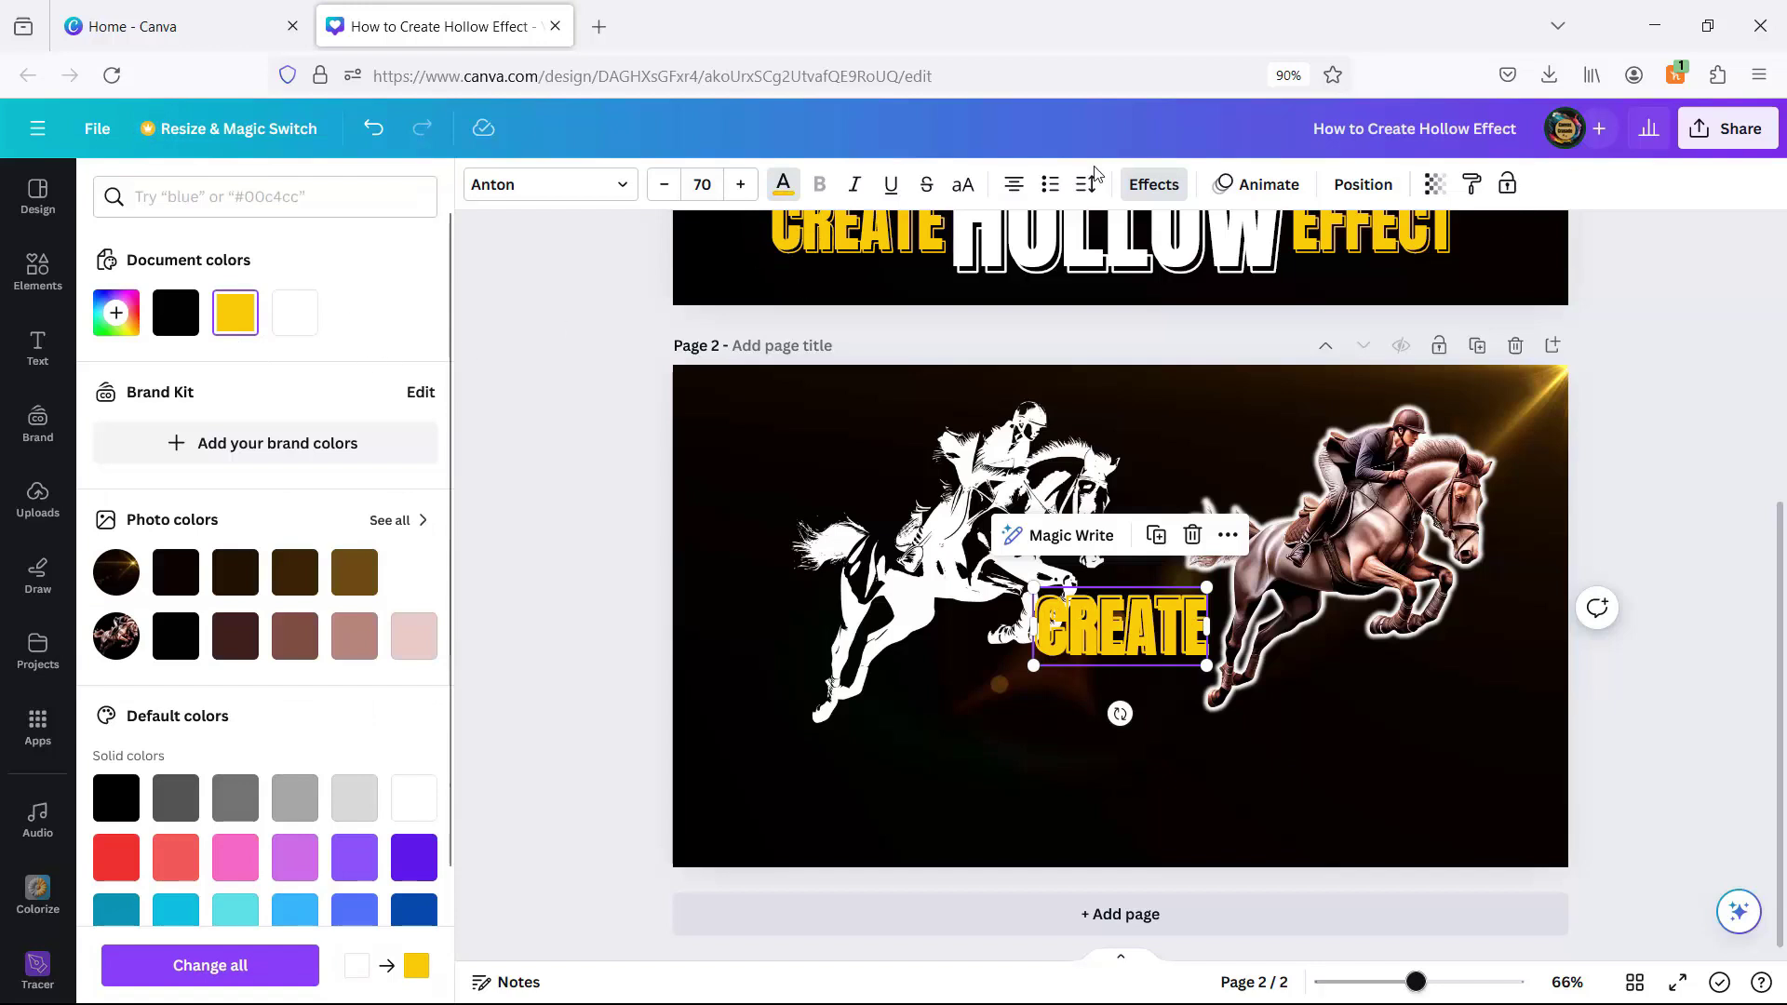
Step: Set splice thickness 20 and direction 139, then move CREATE to the lower left
{"action": "left_click", "coordinate": [1154, 185]}
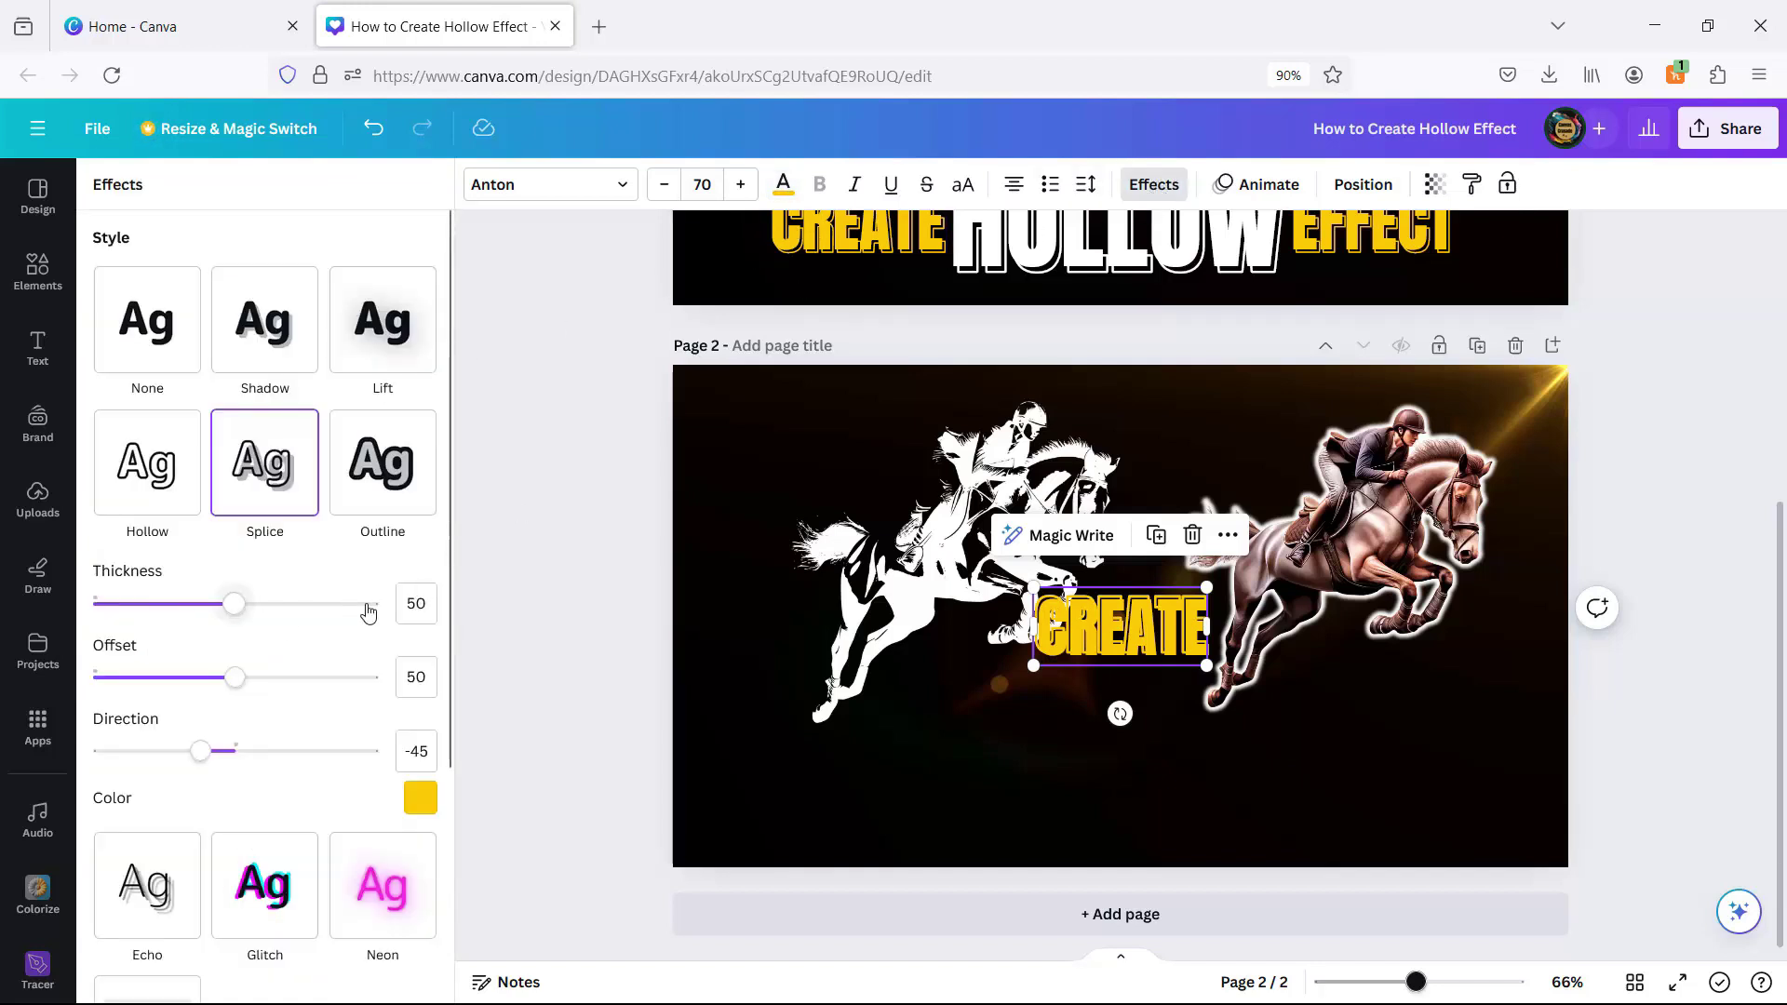
{"action": "left_click_drag", "start_coordinate": [239, 613], "coordinate": [166, 611]}
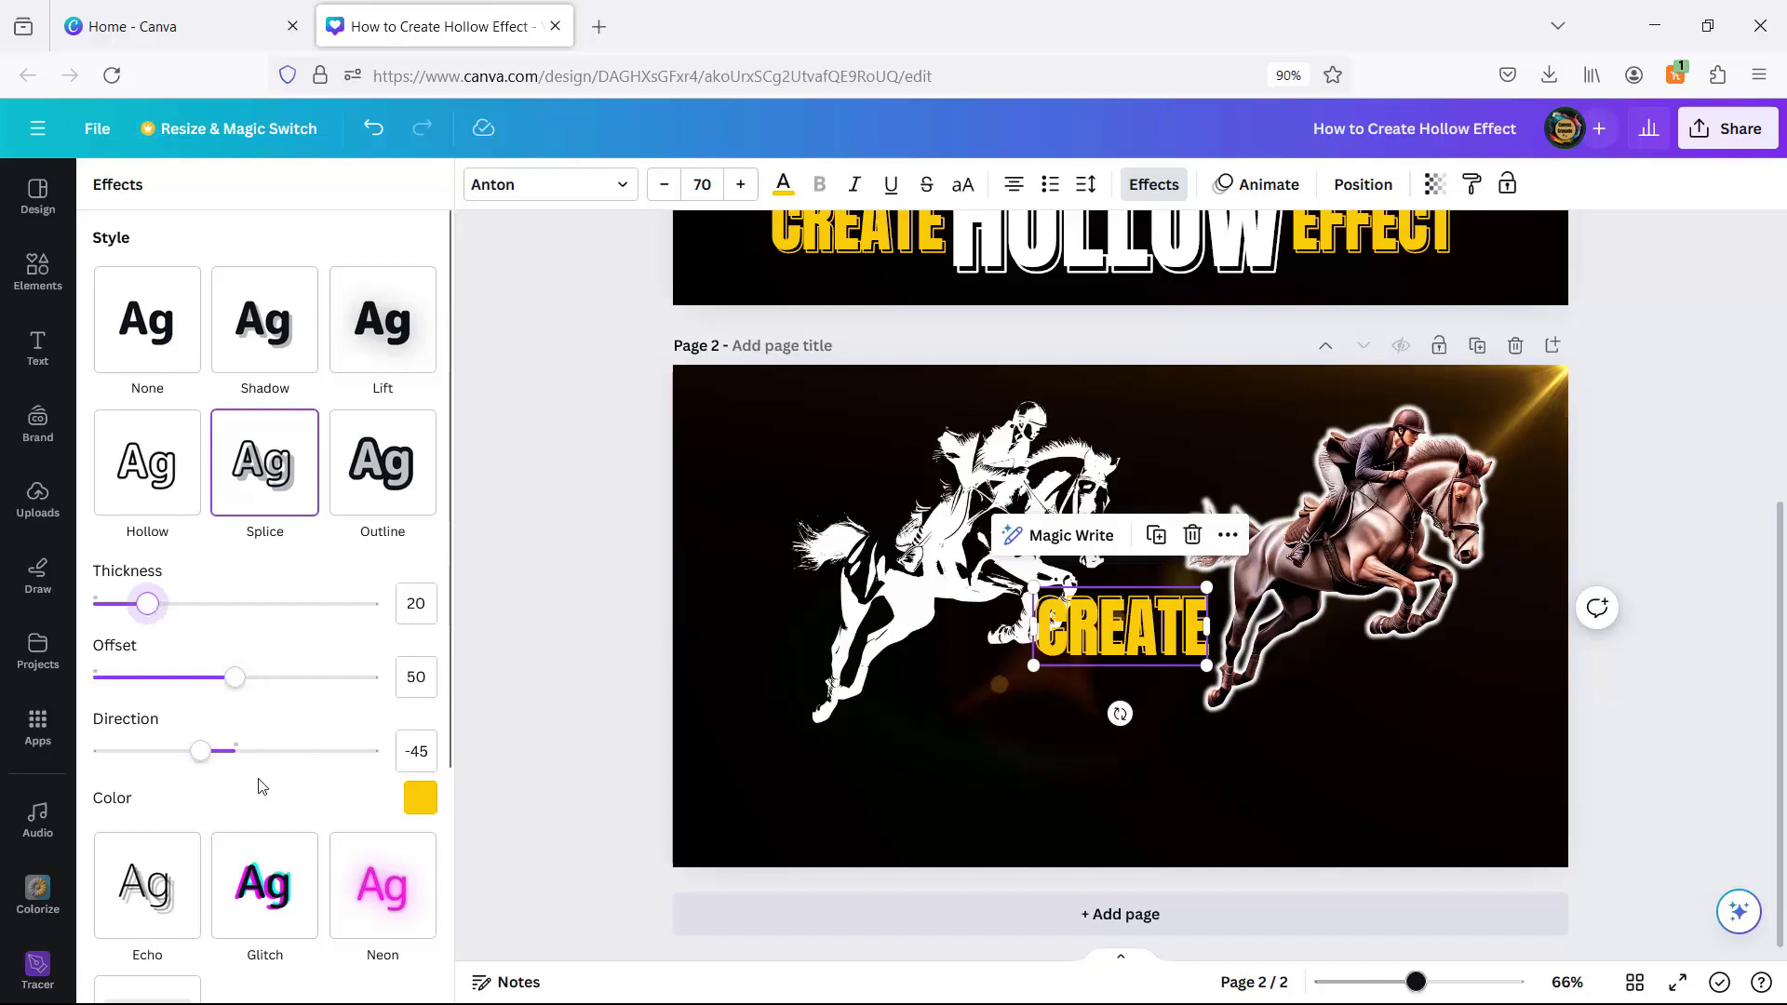
{"action": "left_click", "coordinate": [879, 253]}
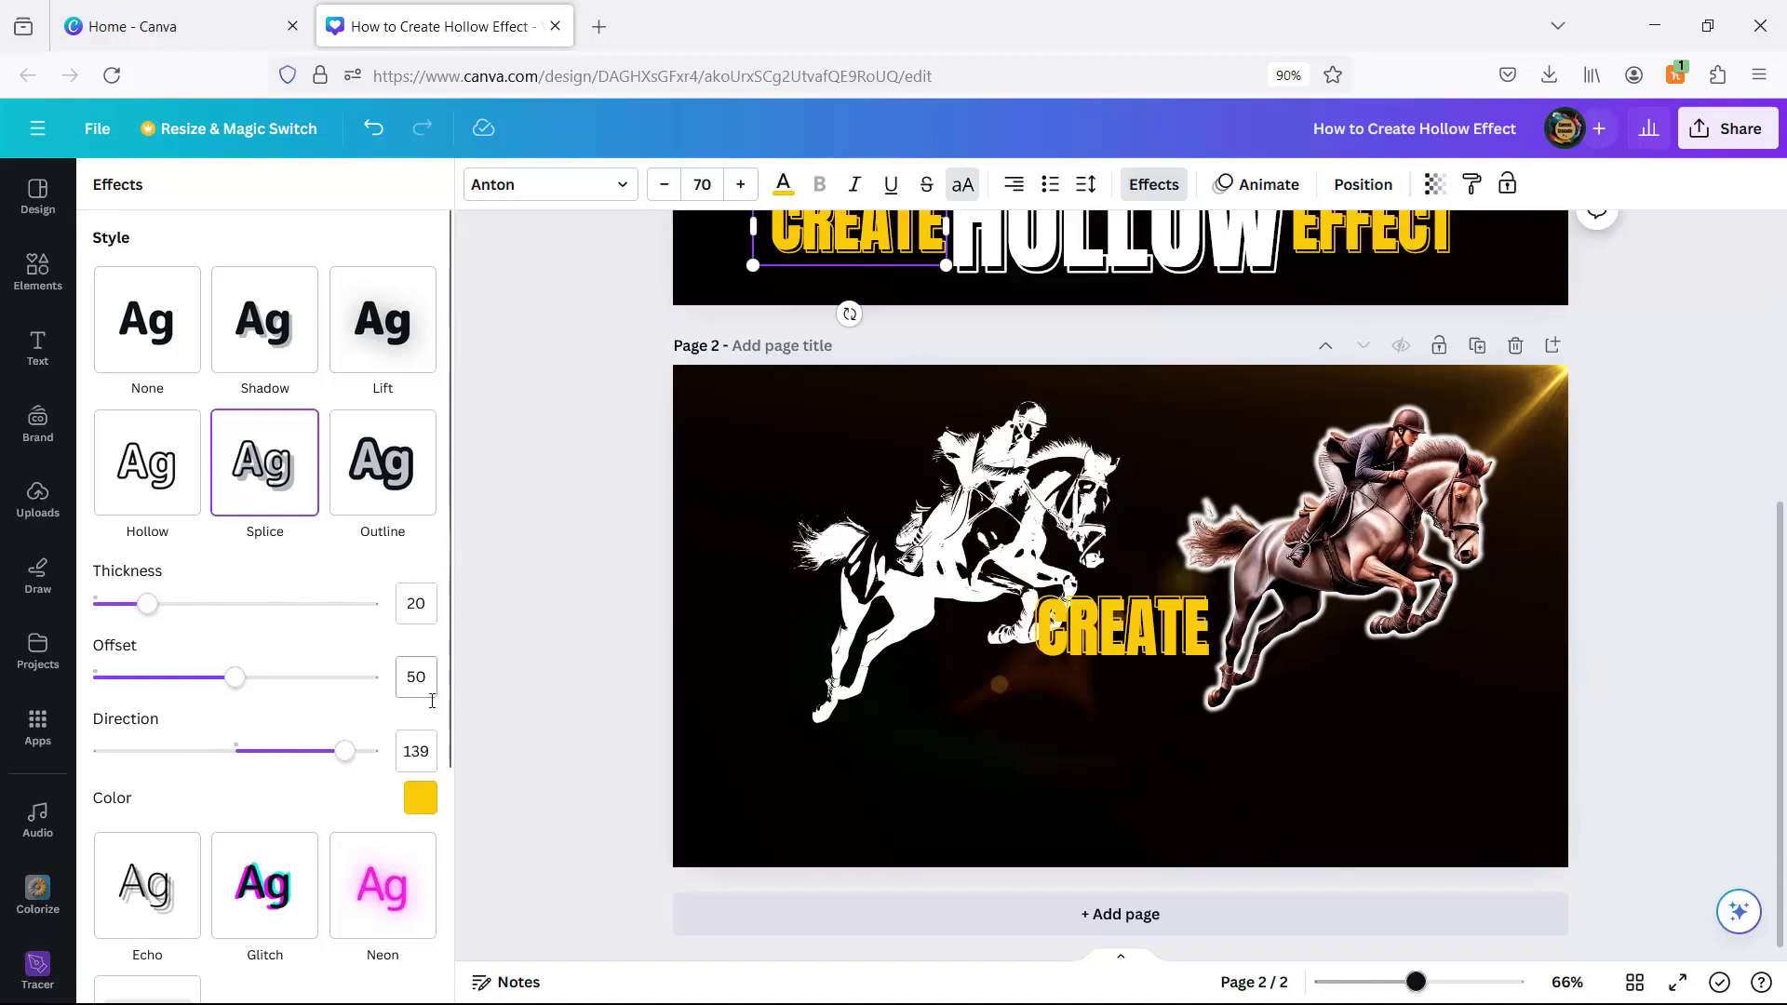
{"action": "left_click", "coordinate": [1100, 630]}
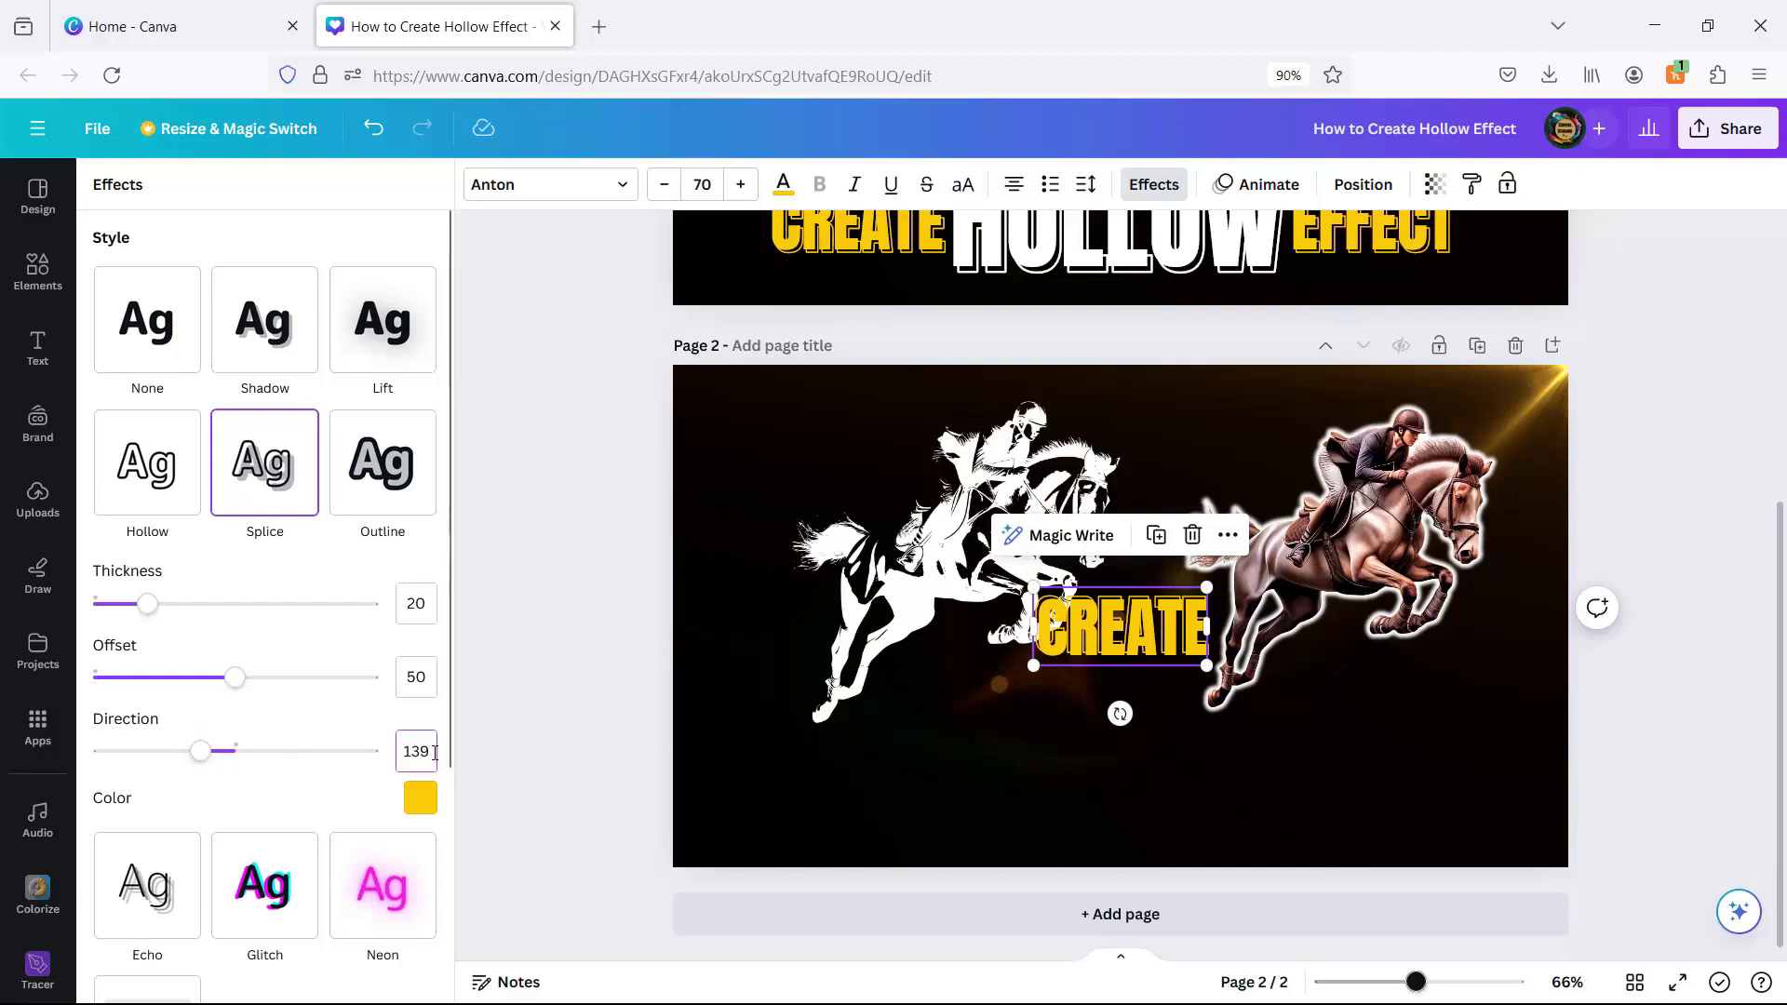
{"action": "key", "text": "Return"}
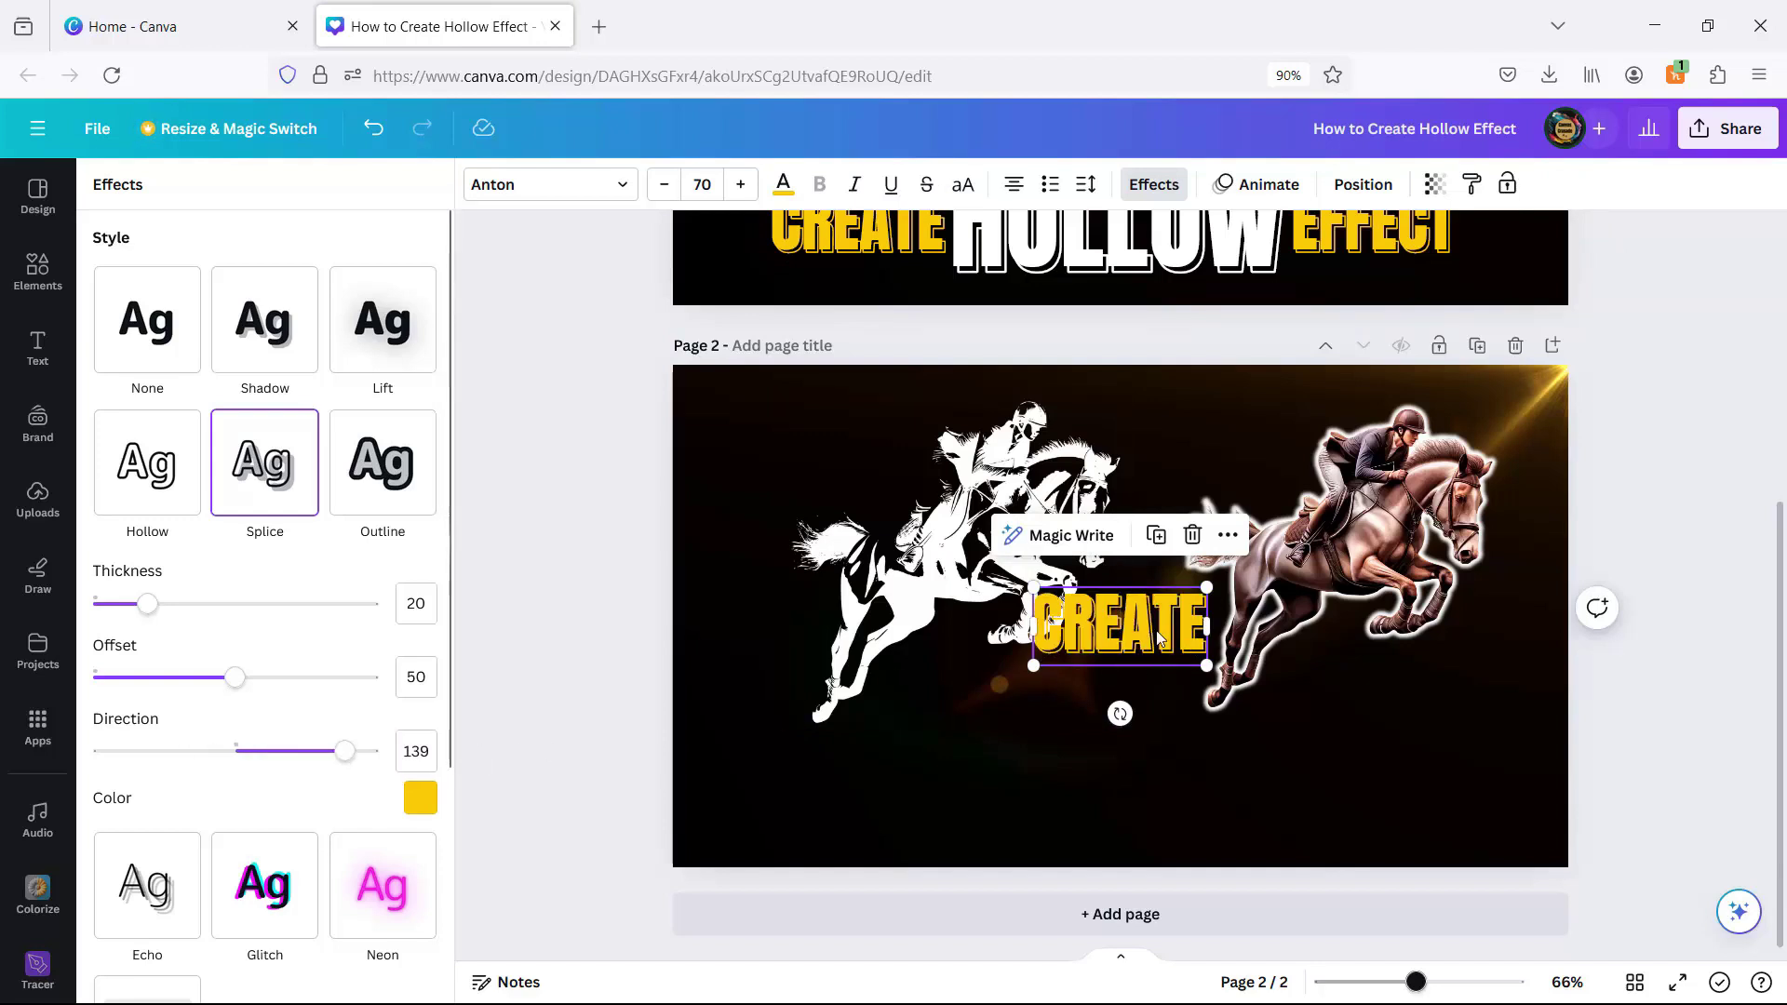
{"action": "left_click_drag", "start_coordinate": [1144, 625], "coordinate": [866, 801]}
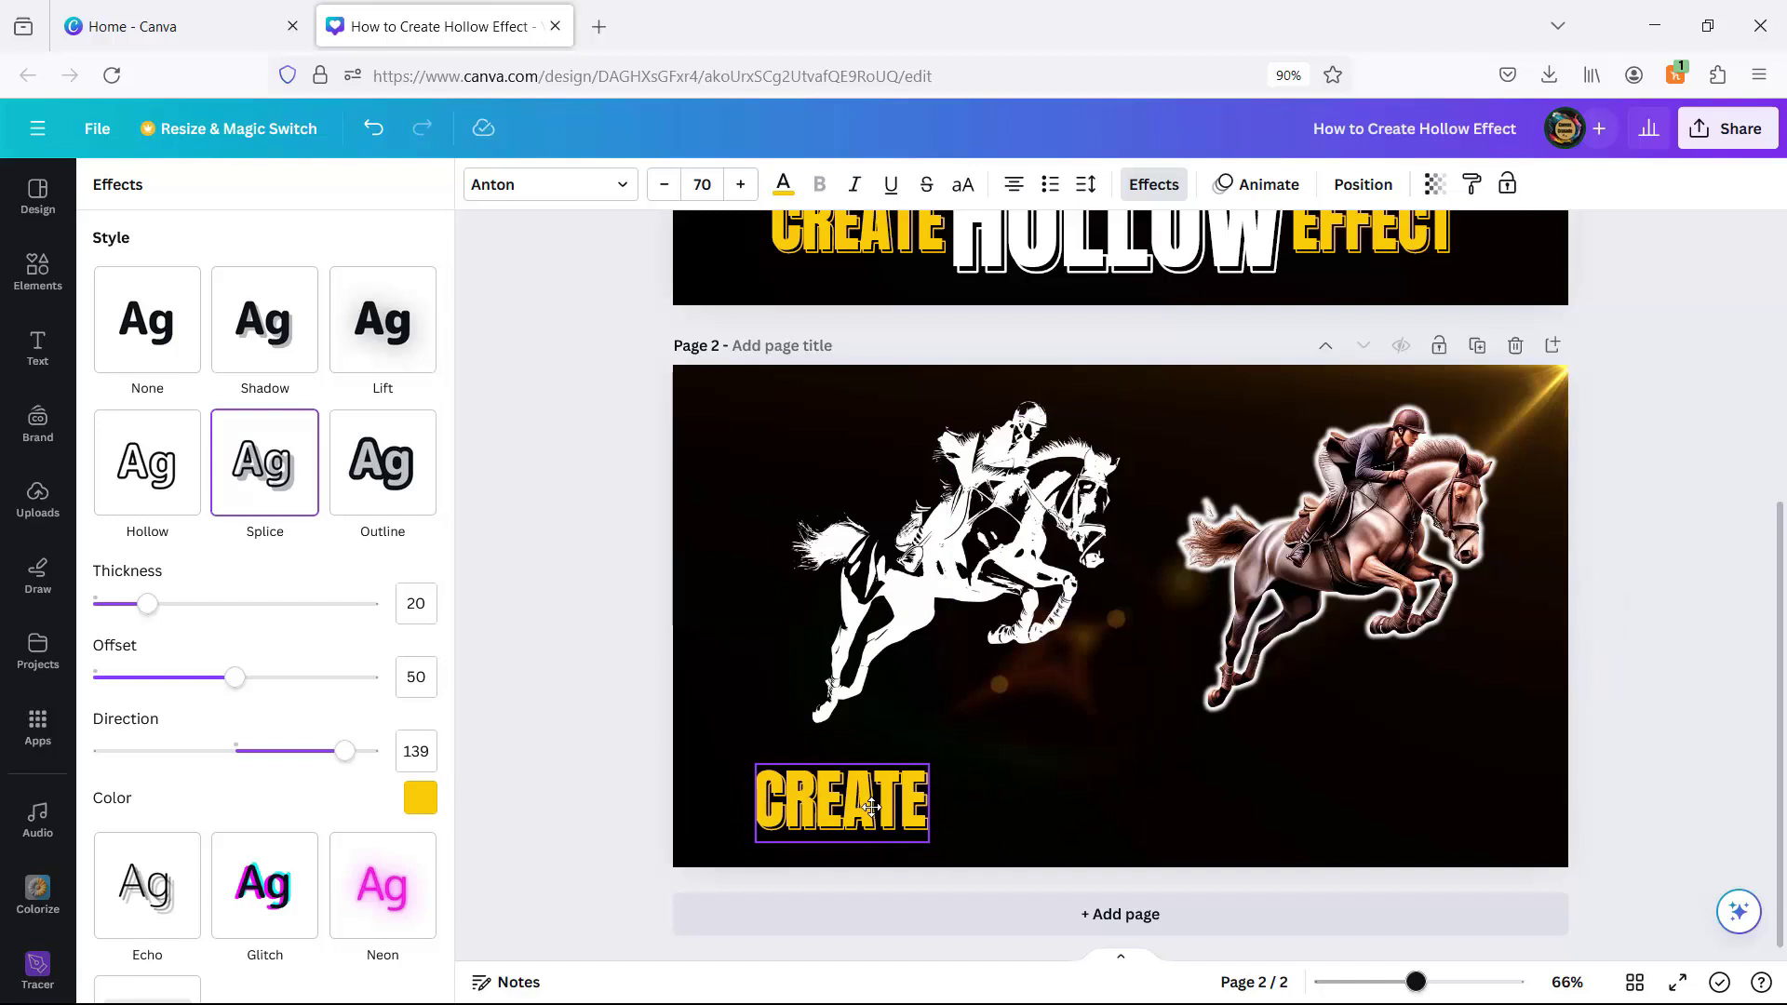
{"action": "left_click", "coordinate": [1074, 790]}
Step: Duplicate the yellow CREATE title, move the copy to its right, and set the copy to size 100
{"action": "left_click", "coordinate": [861, 802]}
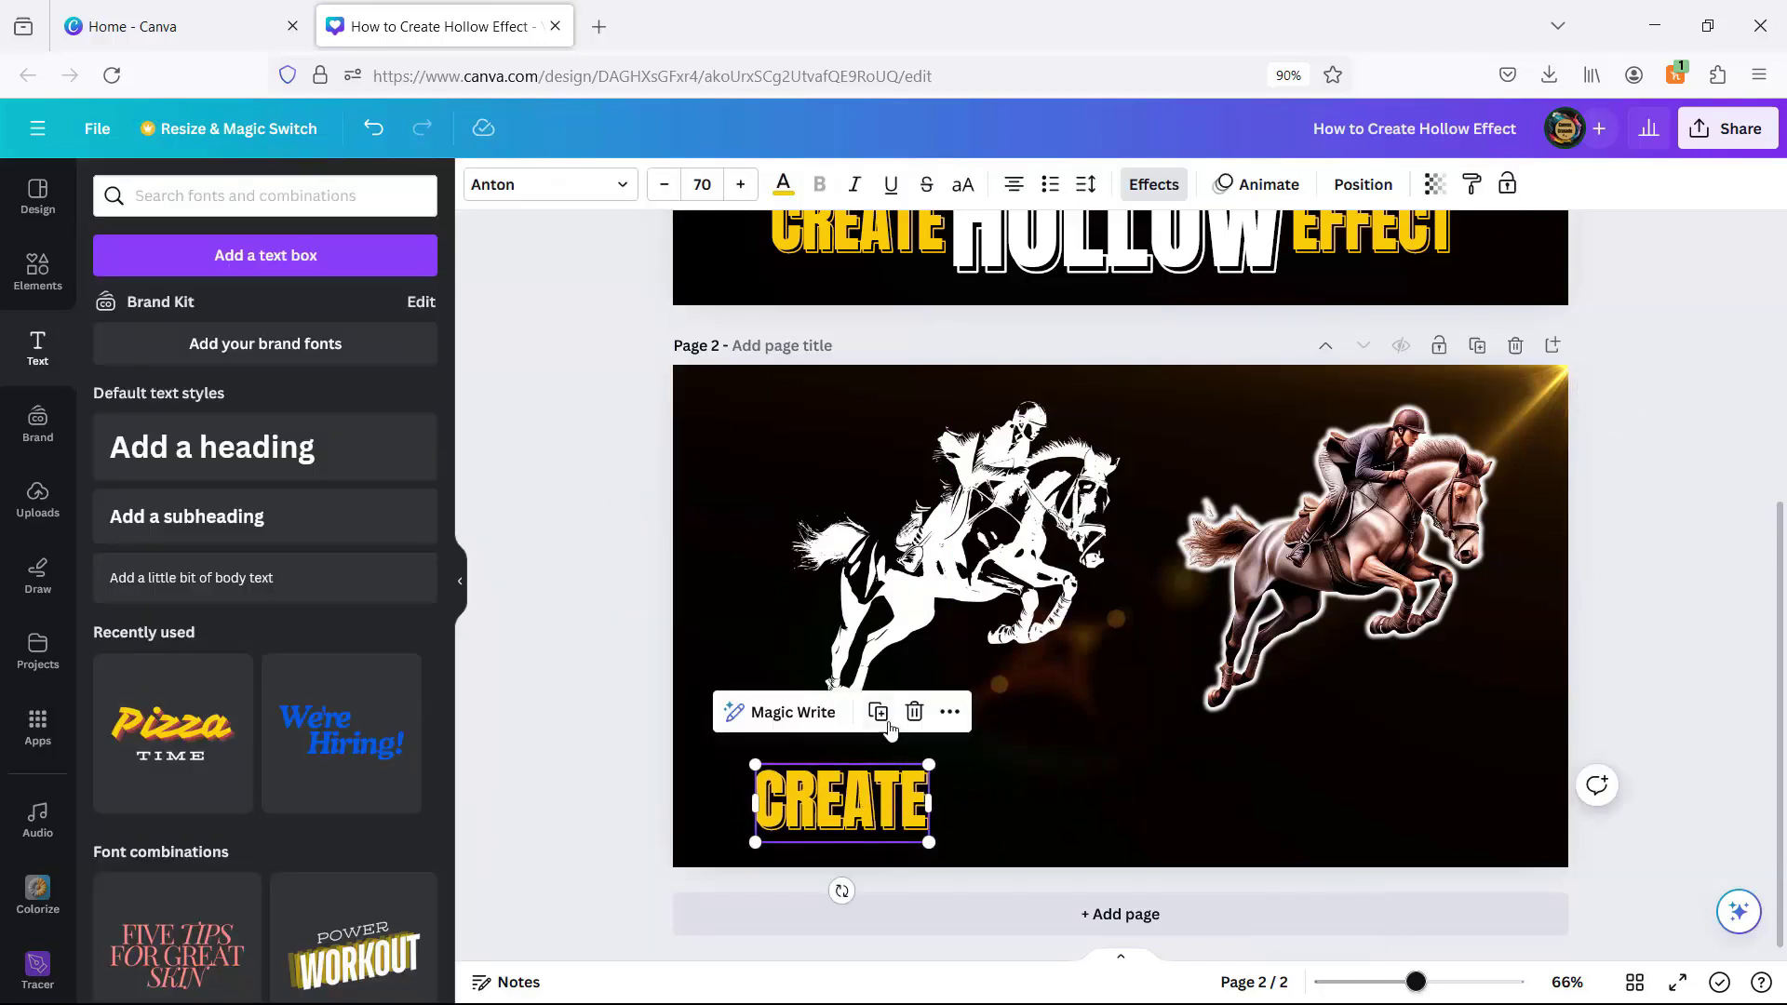
{"action": "left_click", "coordinate": [889, 724]}
{"action": "left_click_drag", "start_coordinate": [858, 805], "coordinate": [1097, 770]}
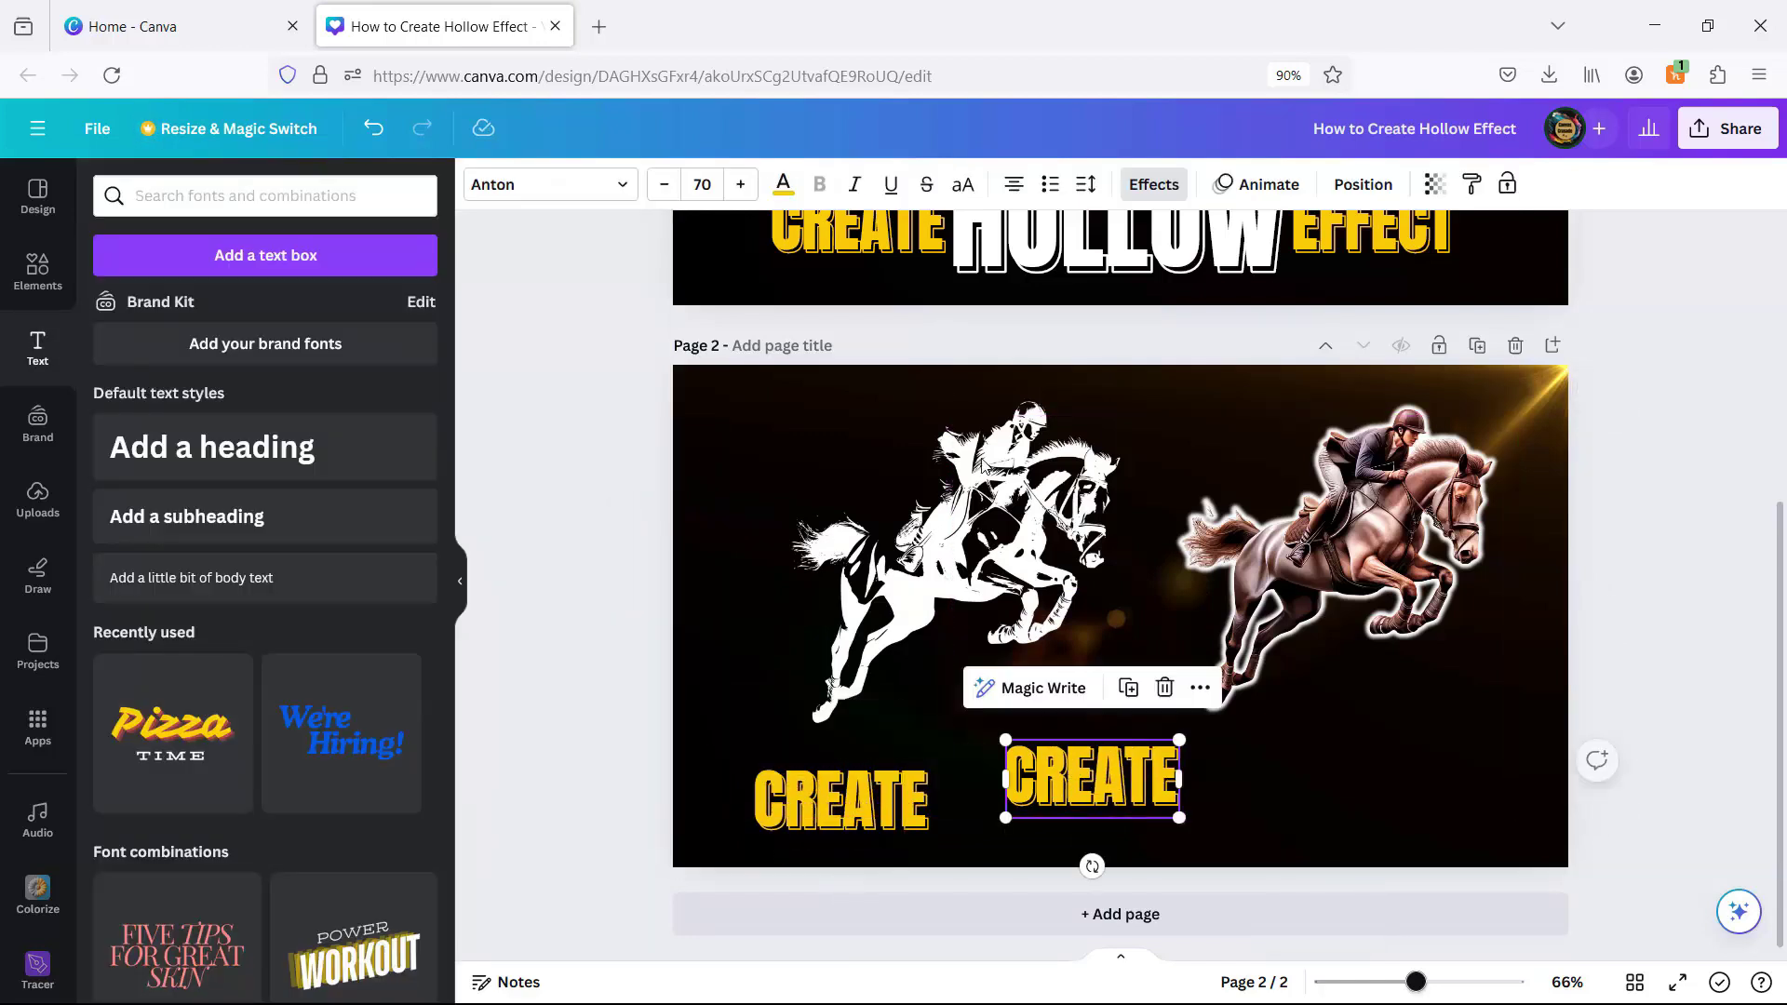
{"action": "left_click", "coordinate": [726, 183]}
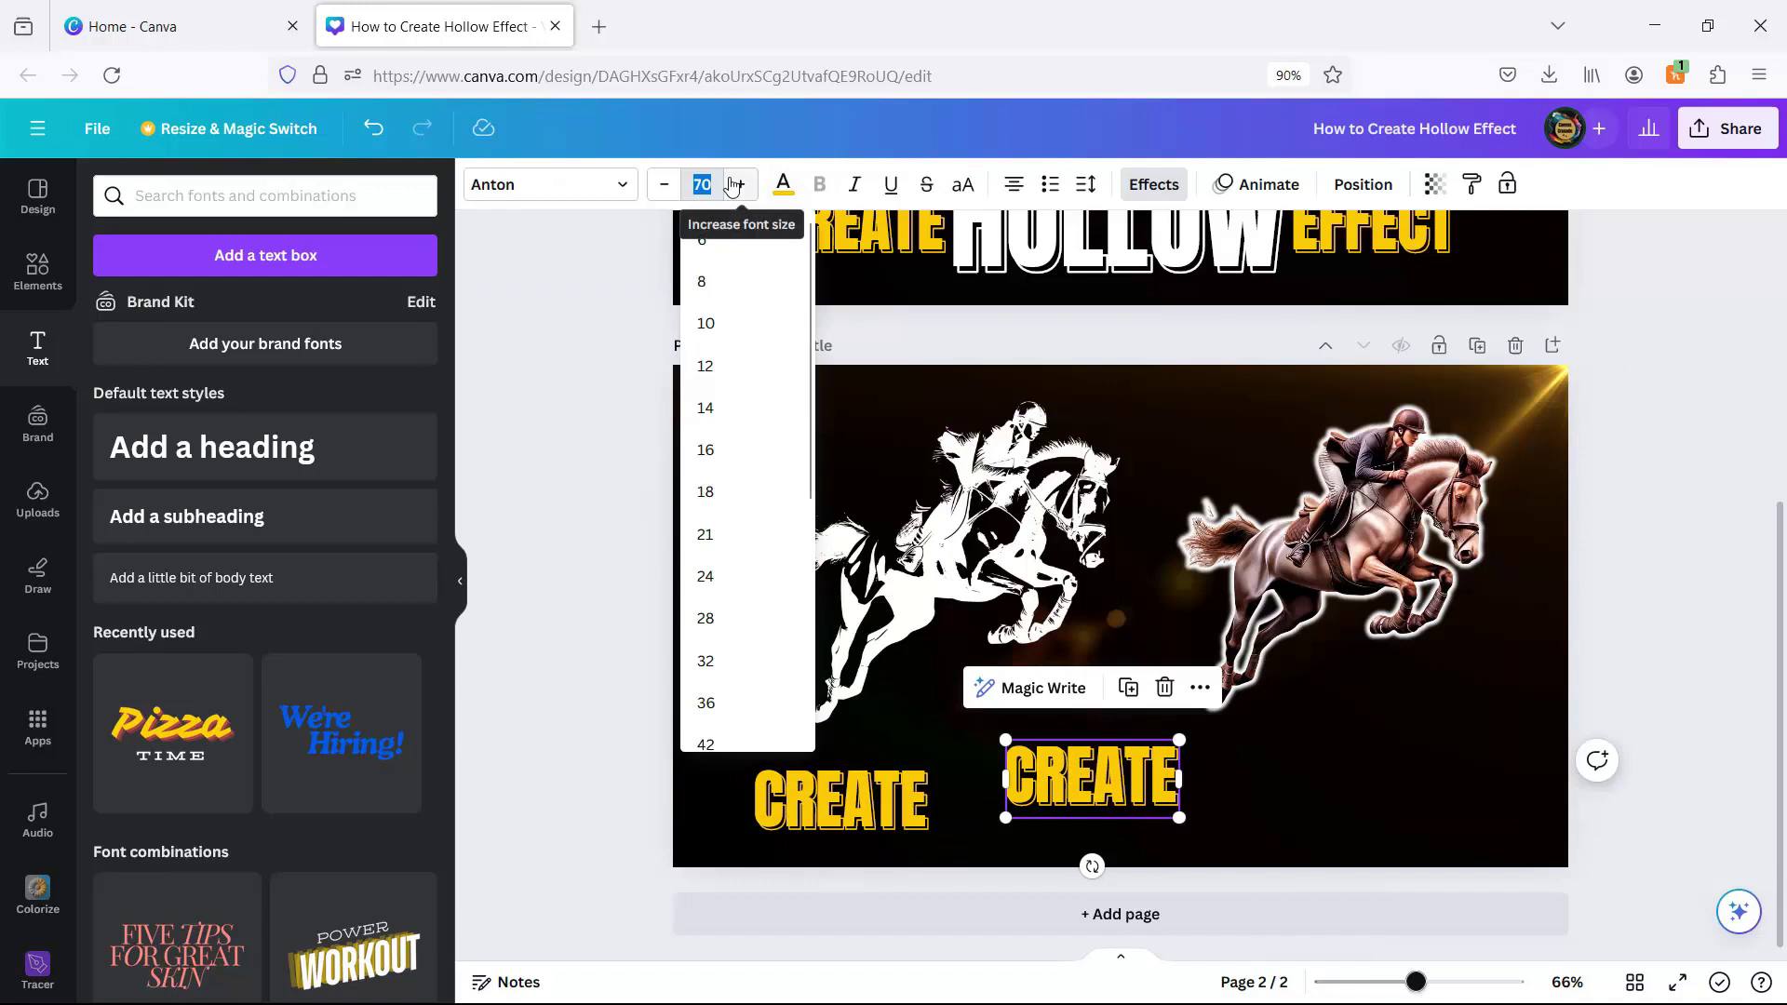
{"action": "type", "text": "100"}
{"action": "key", "text": "Return"}
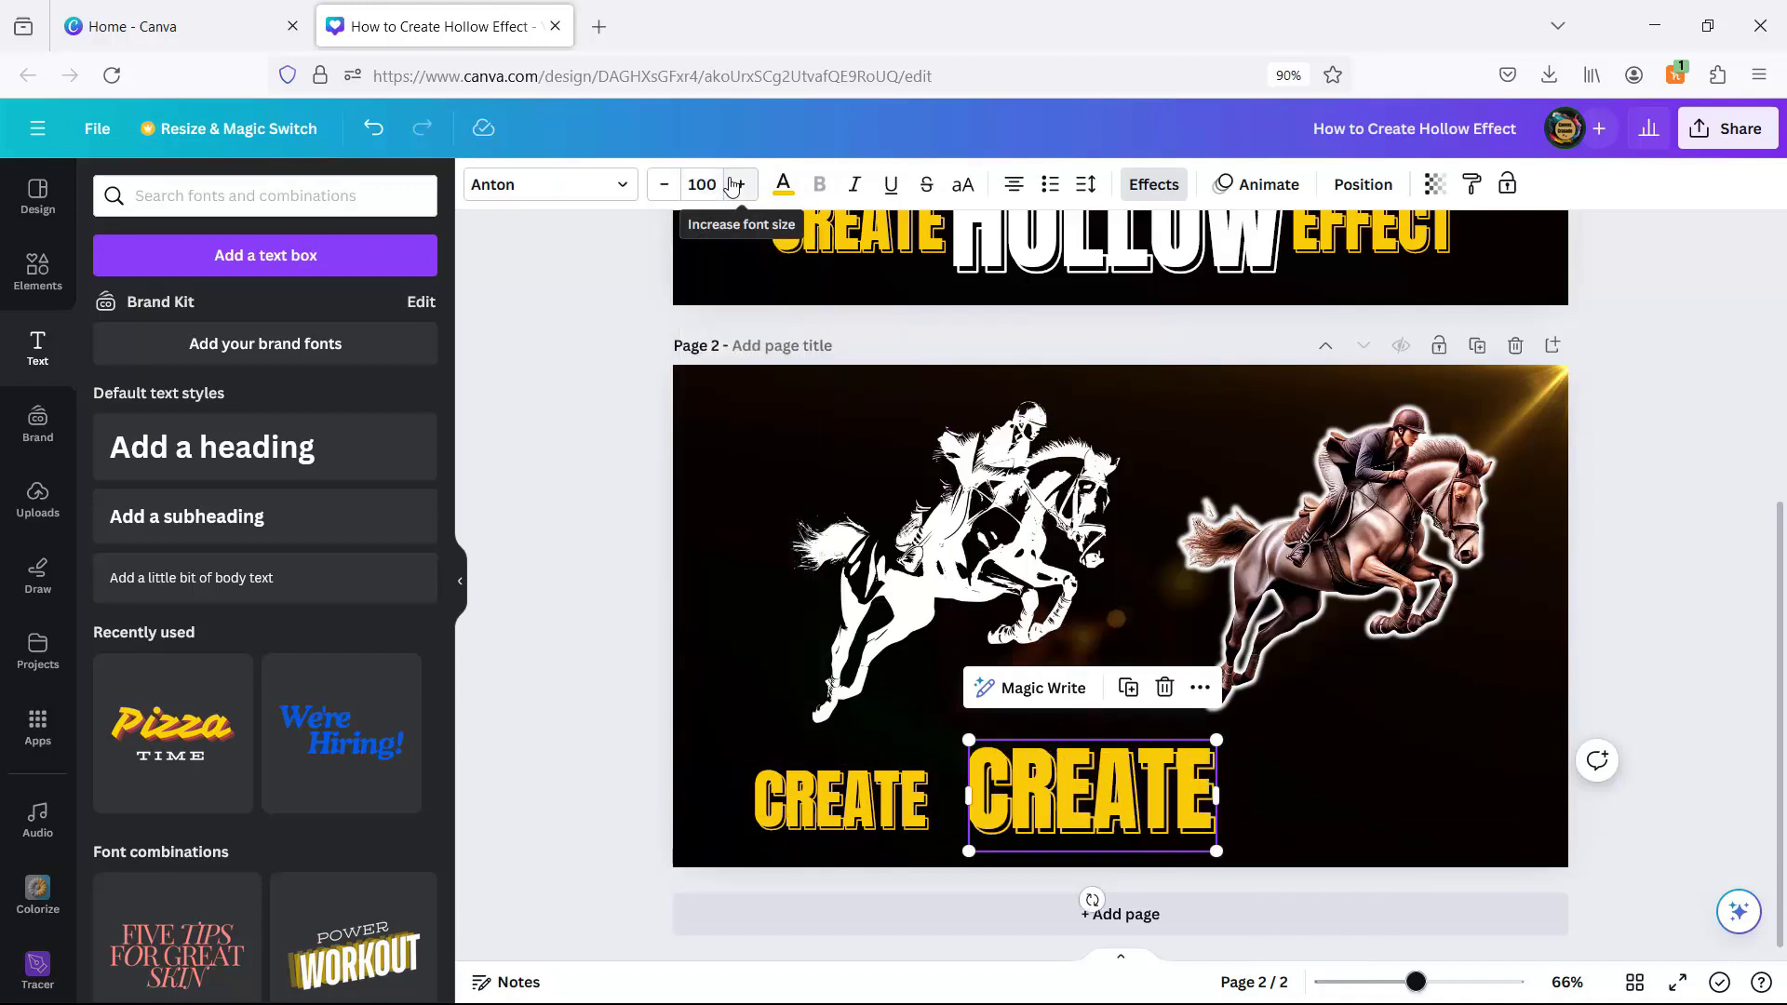
Step: Make the copy's text and Splice shadow white, then retype it as HOLLOW
{"action": "left_click", "coordinate": [787, 186]}
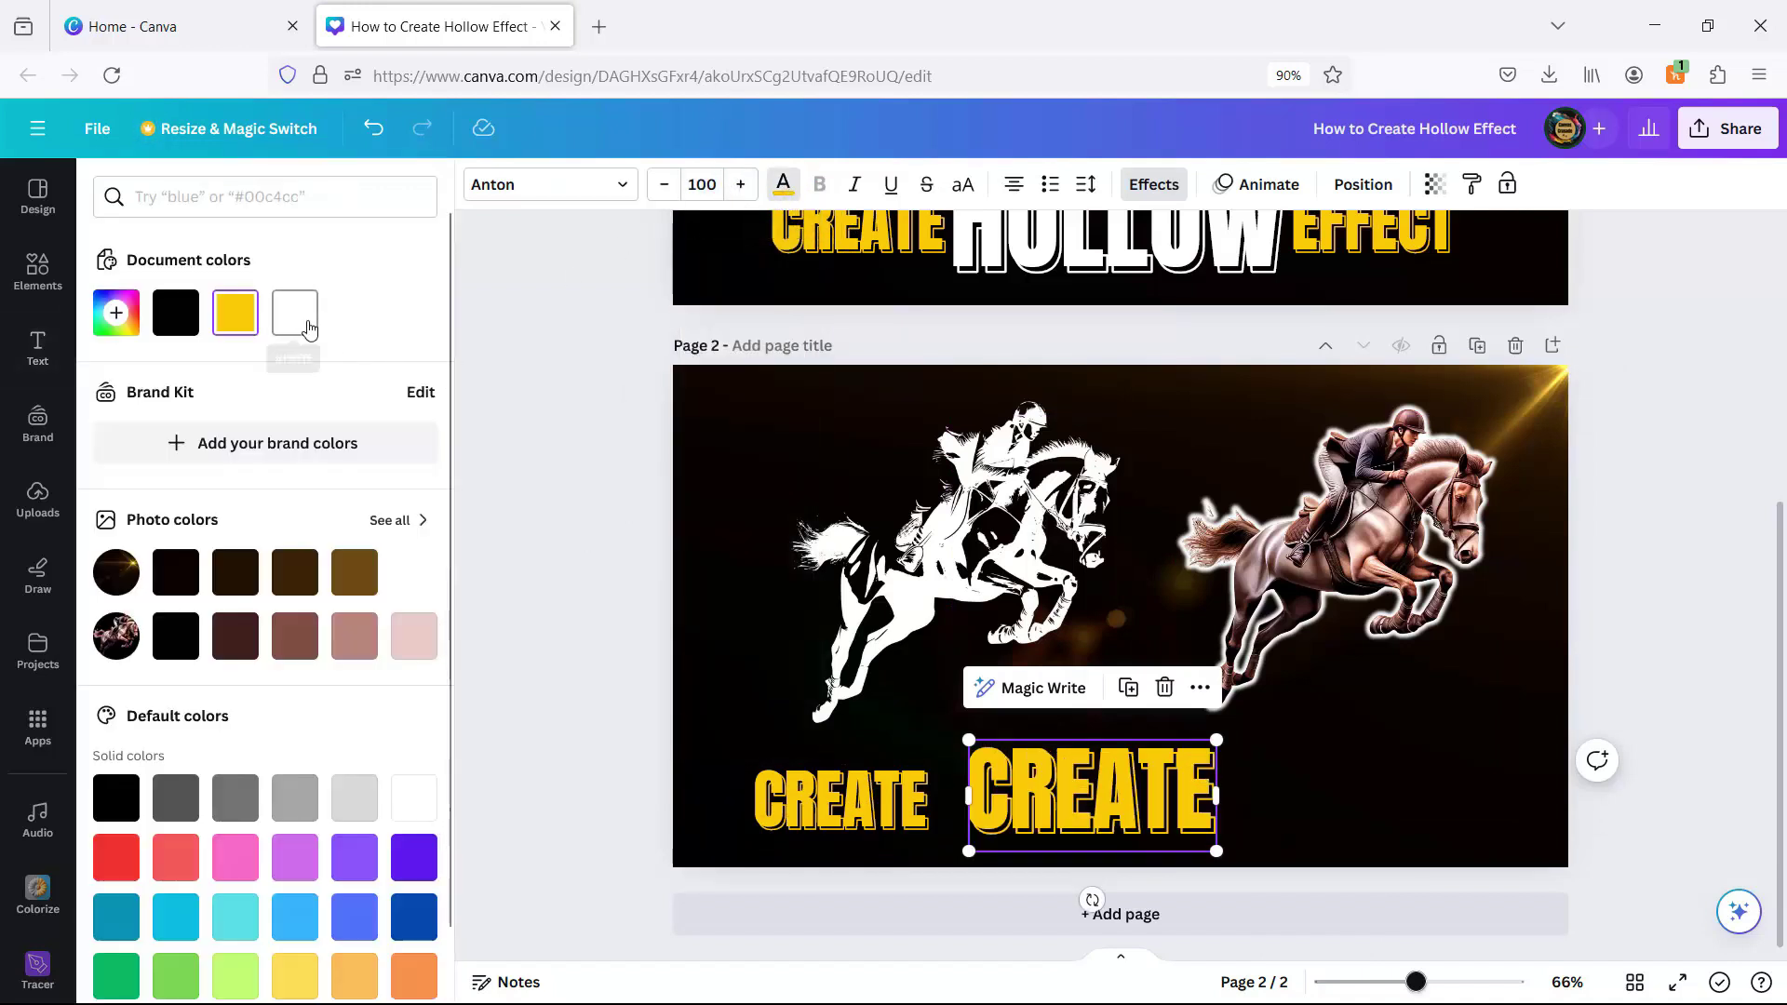
{"action": "left_click", "coordinate": [296, 313]}
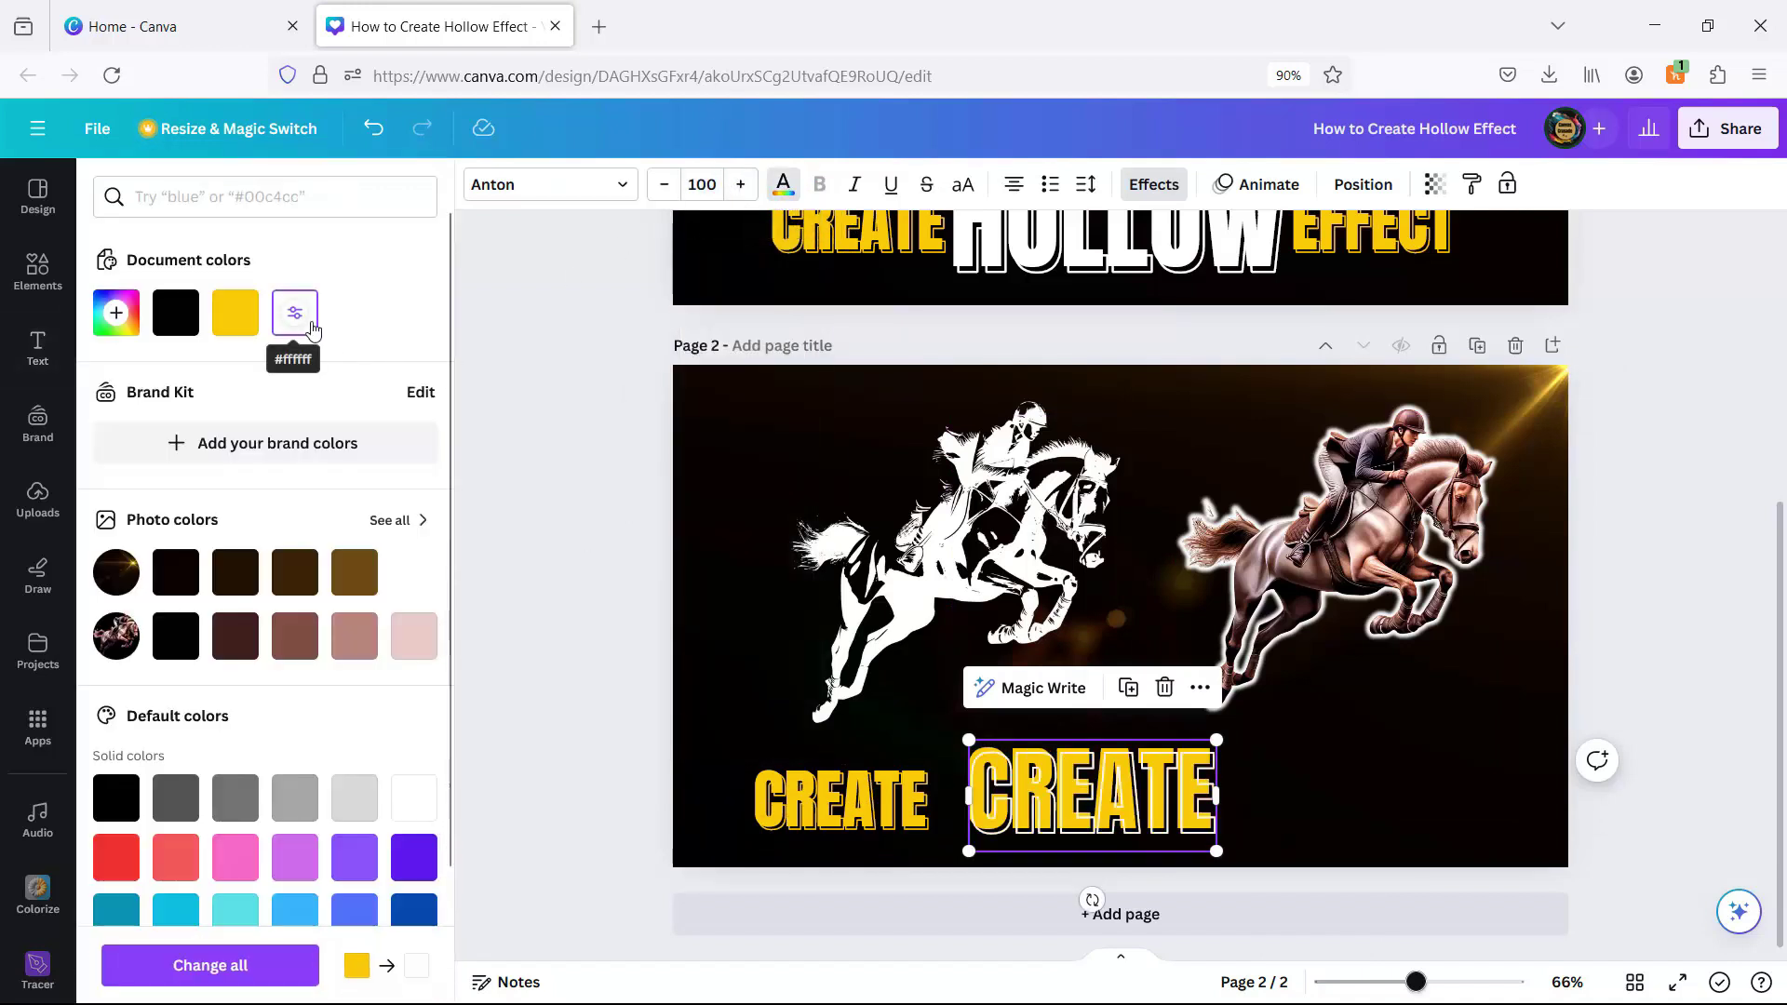
{"action": "left_click", "coordinate": [1146, 180]}
{"action": "left_click", "coordinate": [420, 797]}
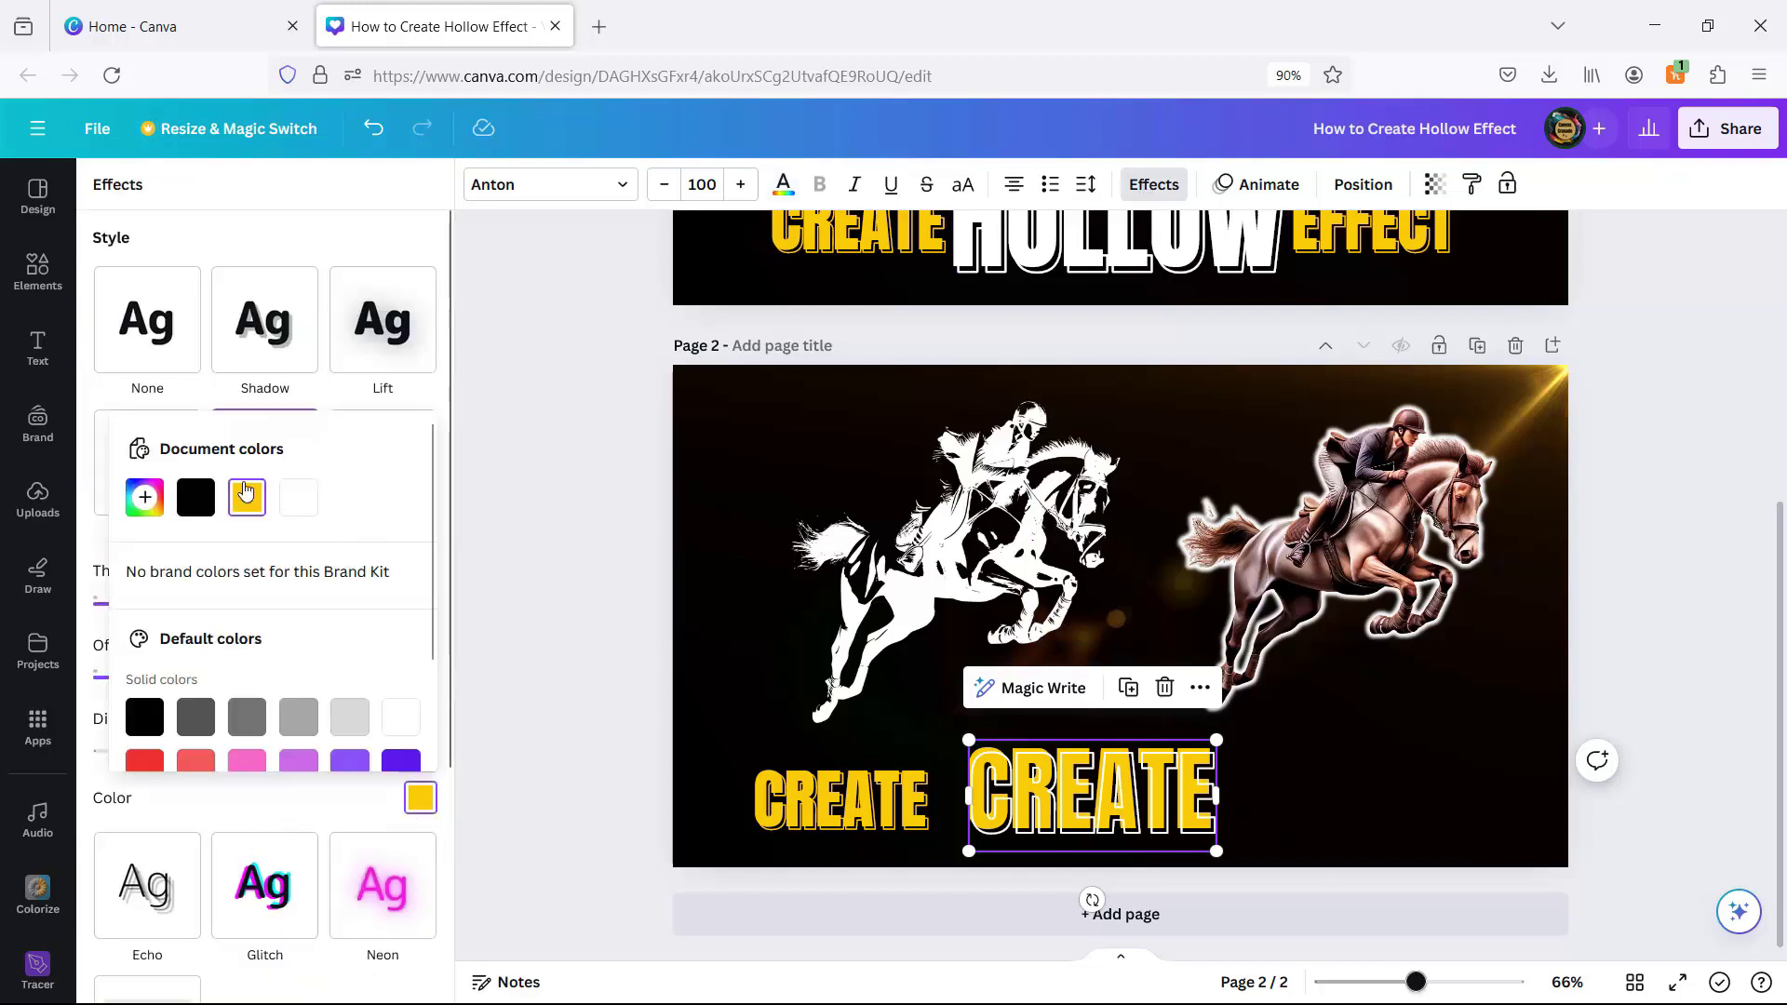
{"action": "left_click", "coordinate": [300, 499]}
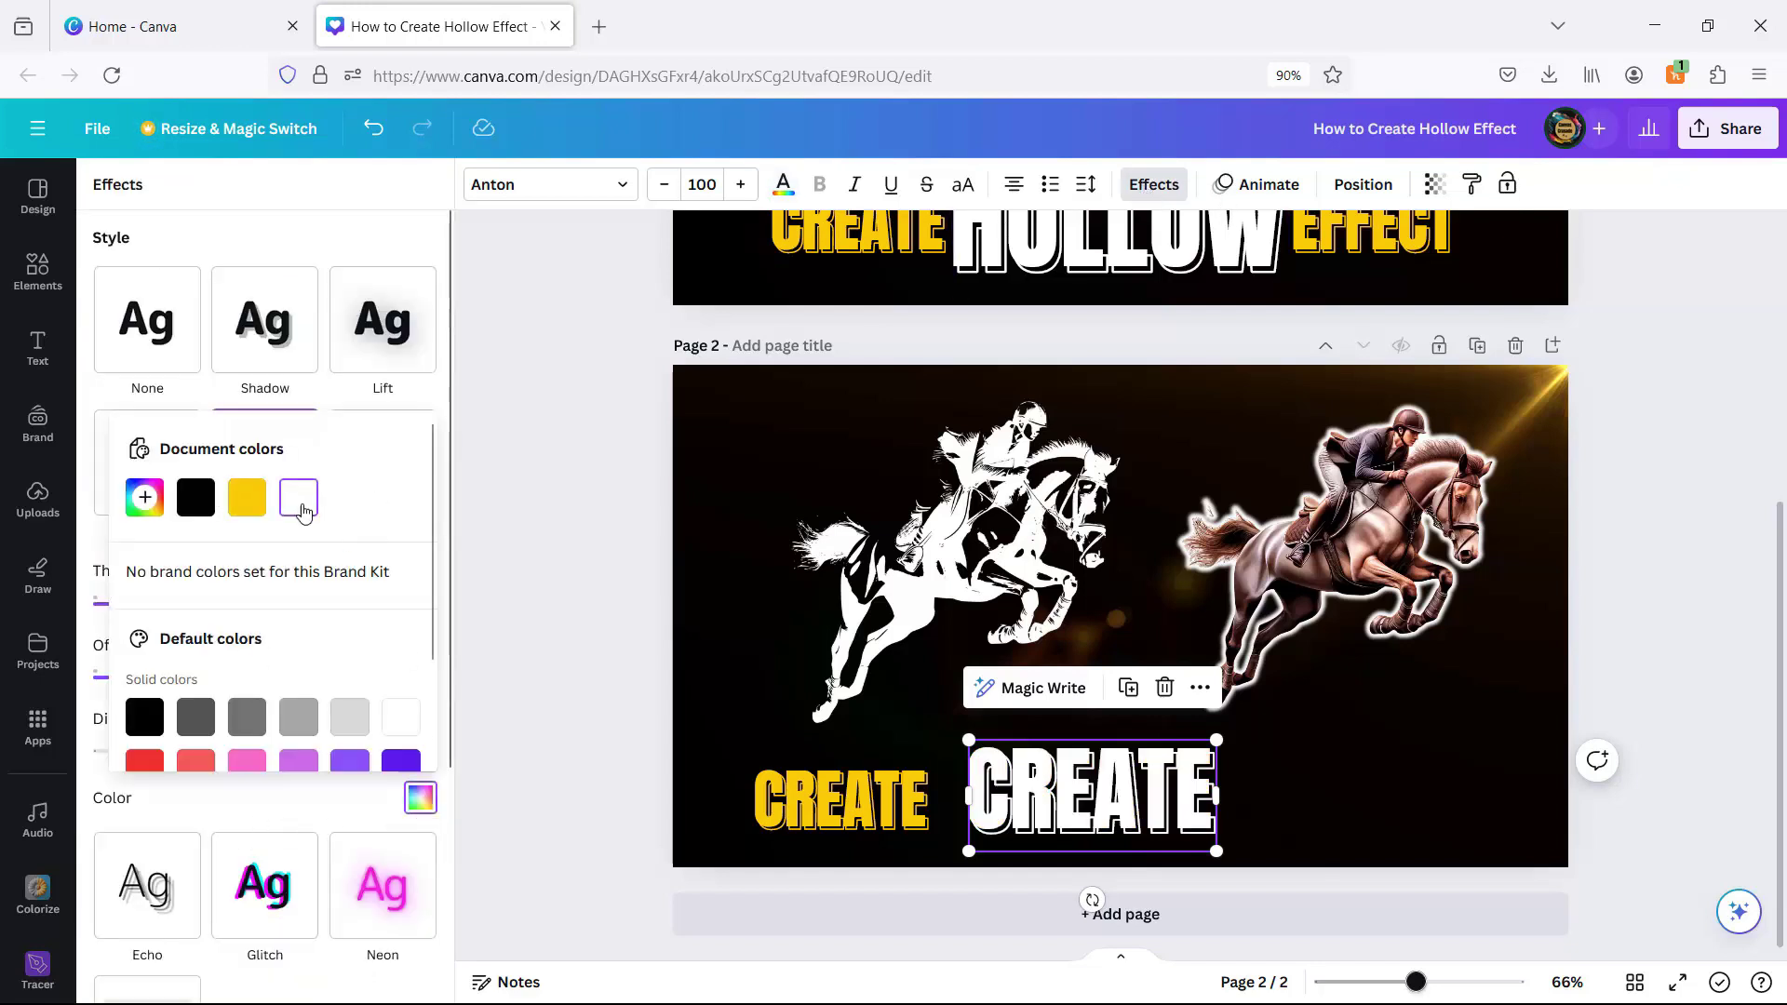
{"action": "left_click", "coordinate": [281, 250]}
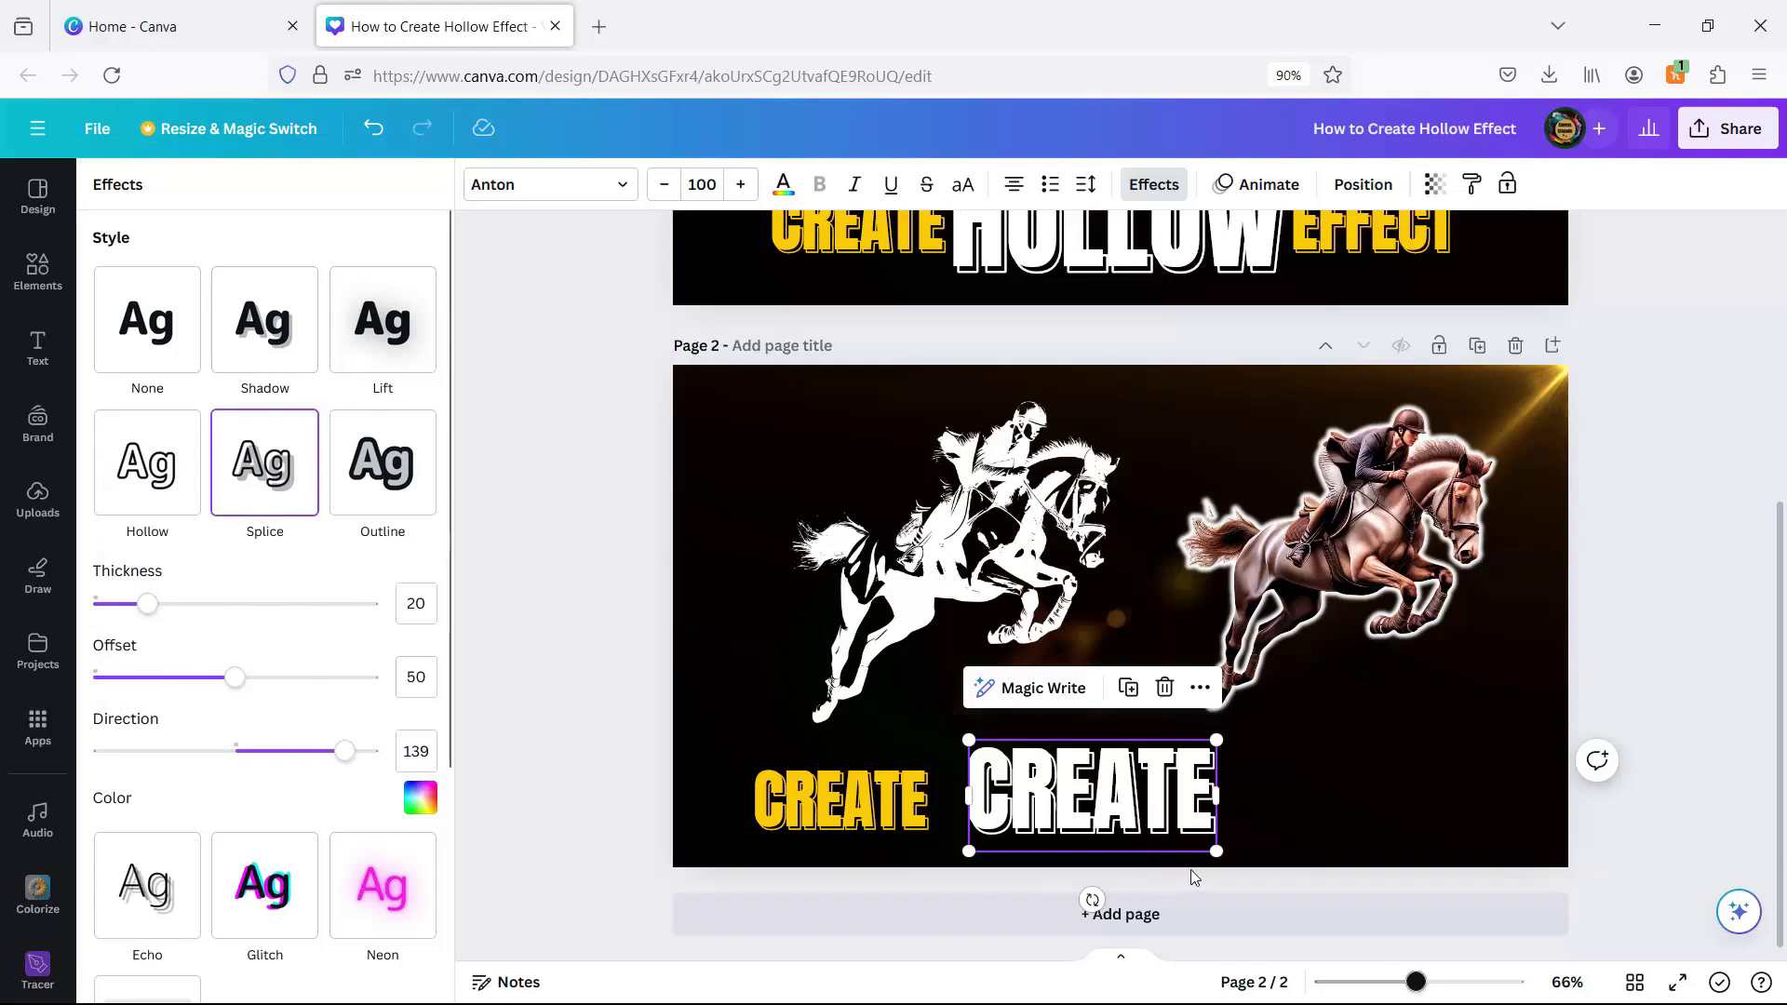
{"action": "double_click", "coordinate": [1132, 822]}
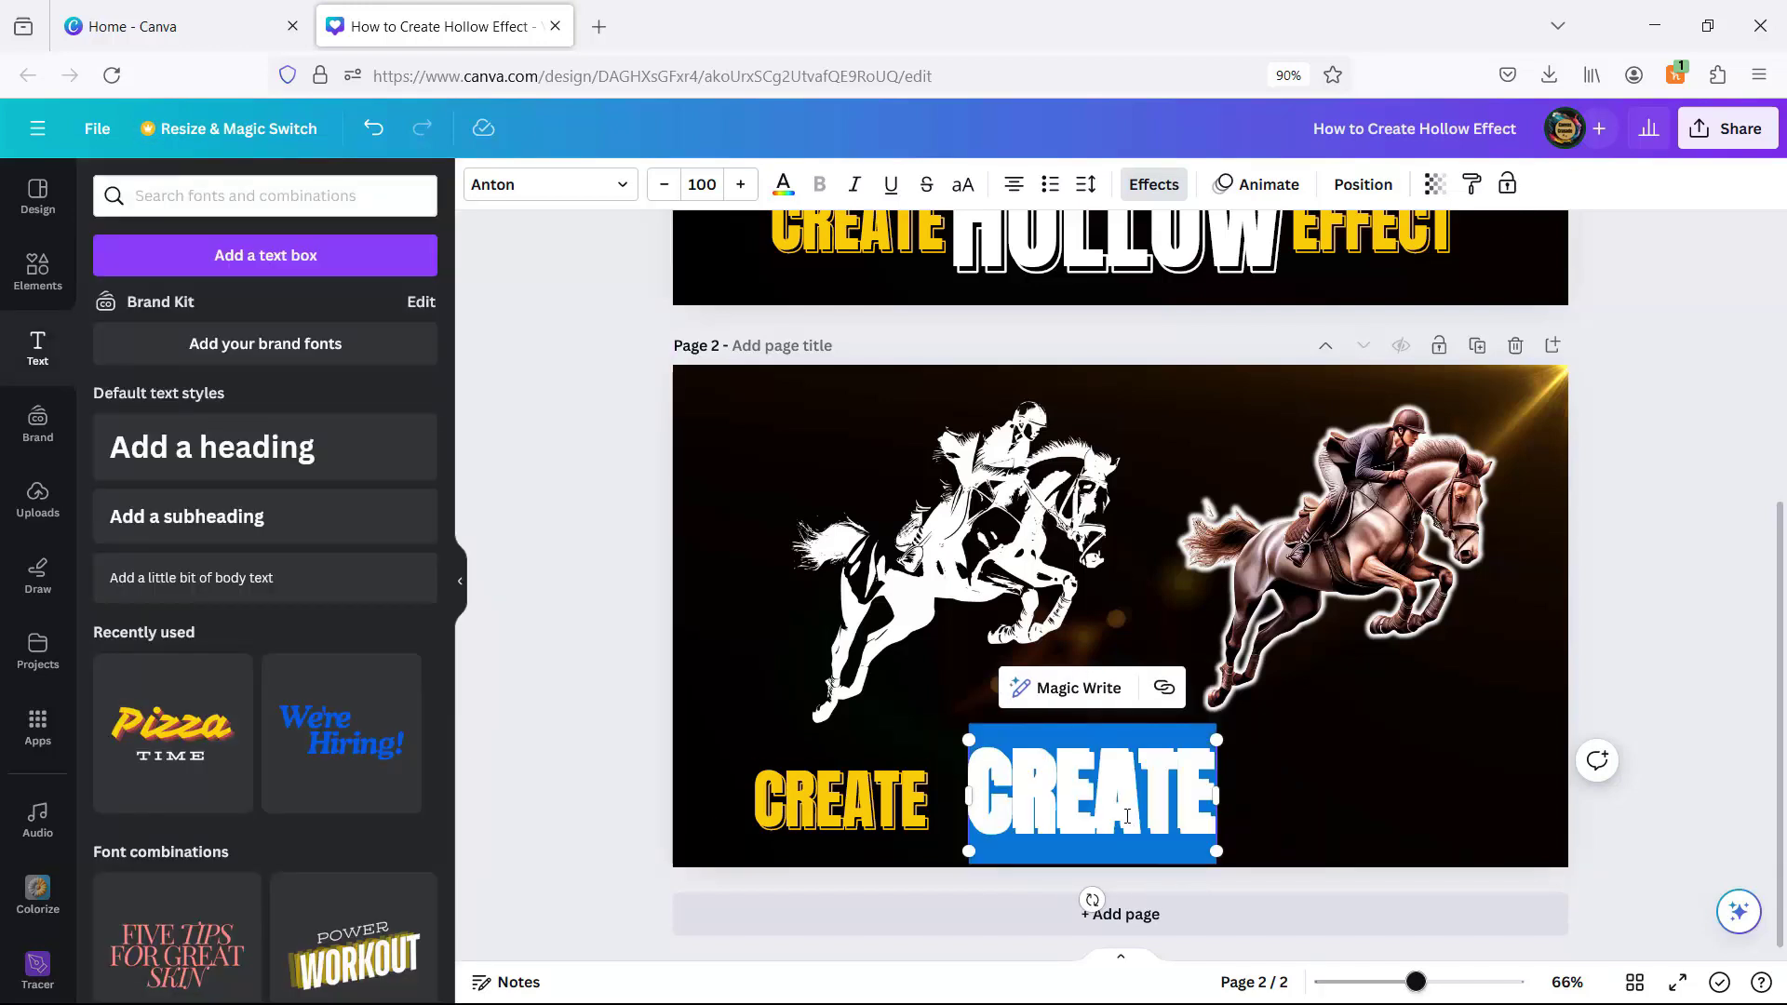
{"action": "type", "text": "HOLLOW"}
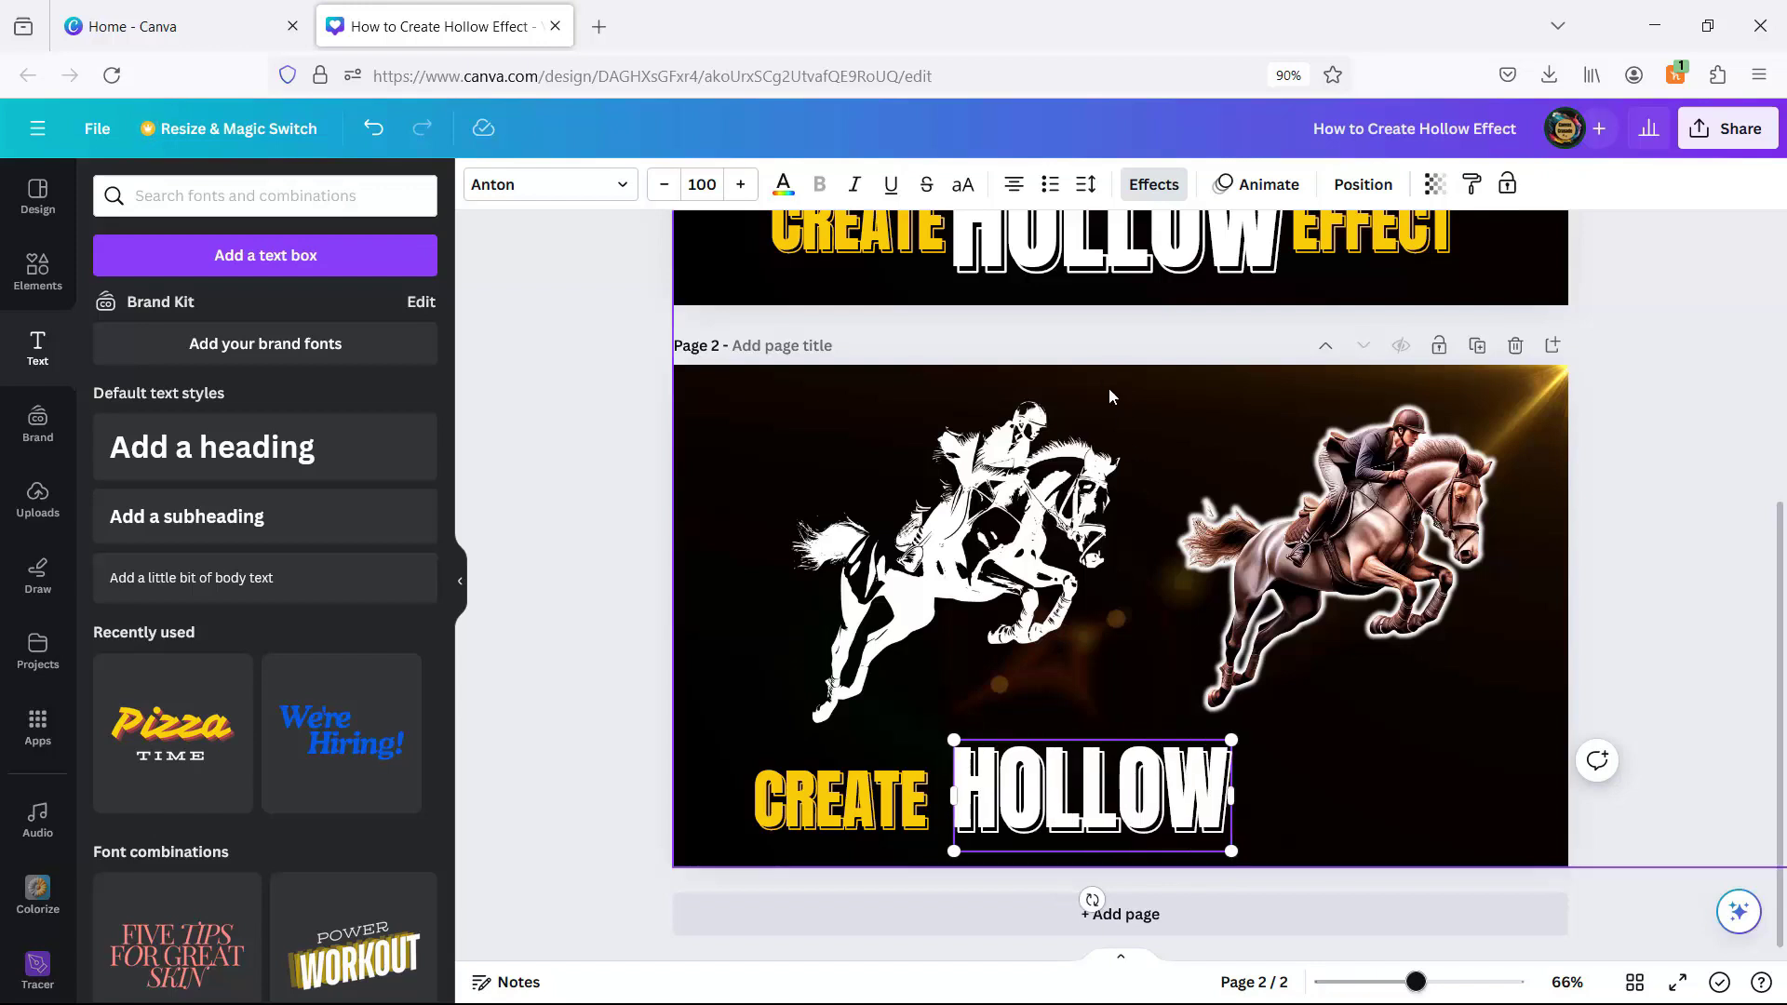
Step: Set HOLLOW to font size 120 and centre it horizontally on page 2
{"action": "key", "text": "shift+Tab"}
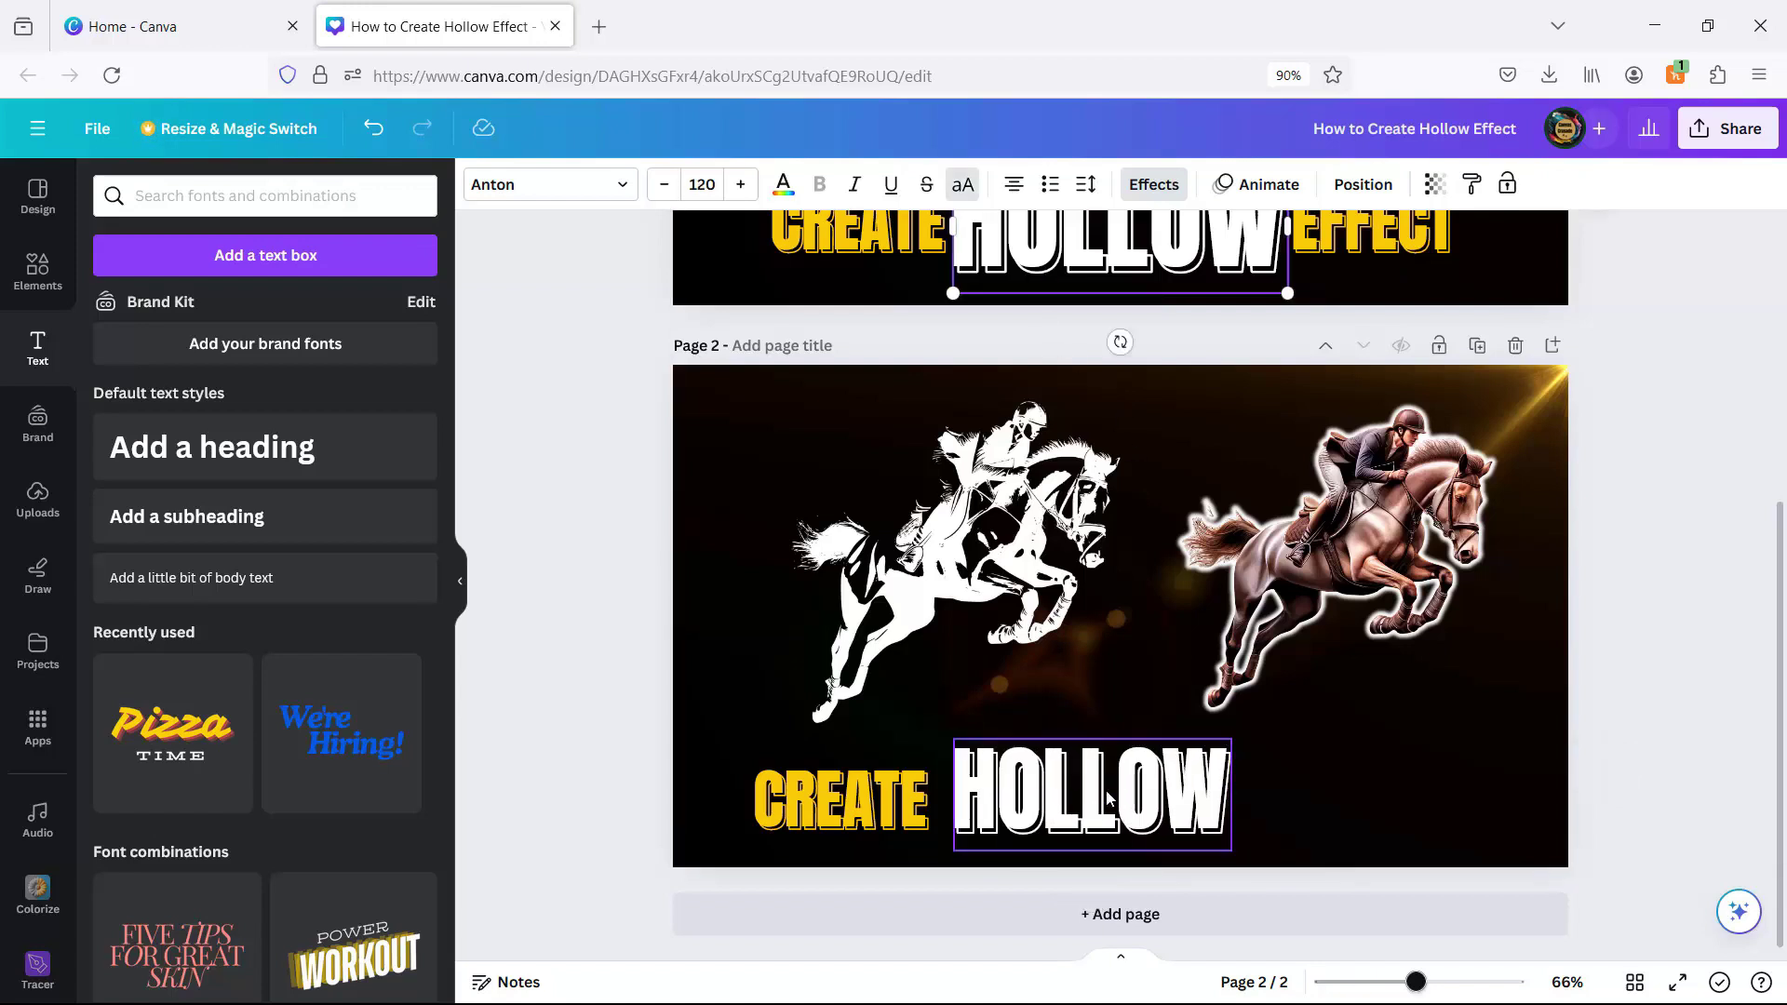
{"action": "left_click", "coordinate": [1091, 811]}
{"action": "left_click", "coordinate": [703, 185]}
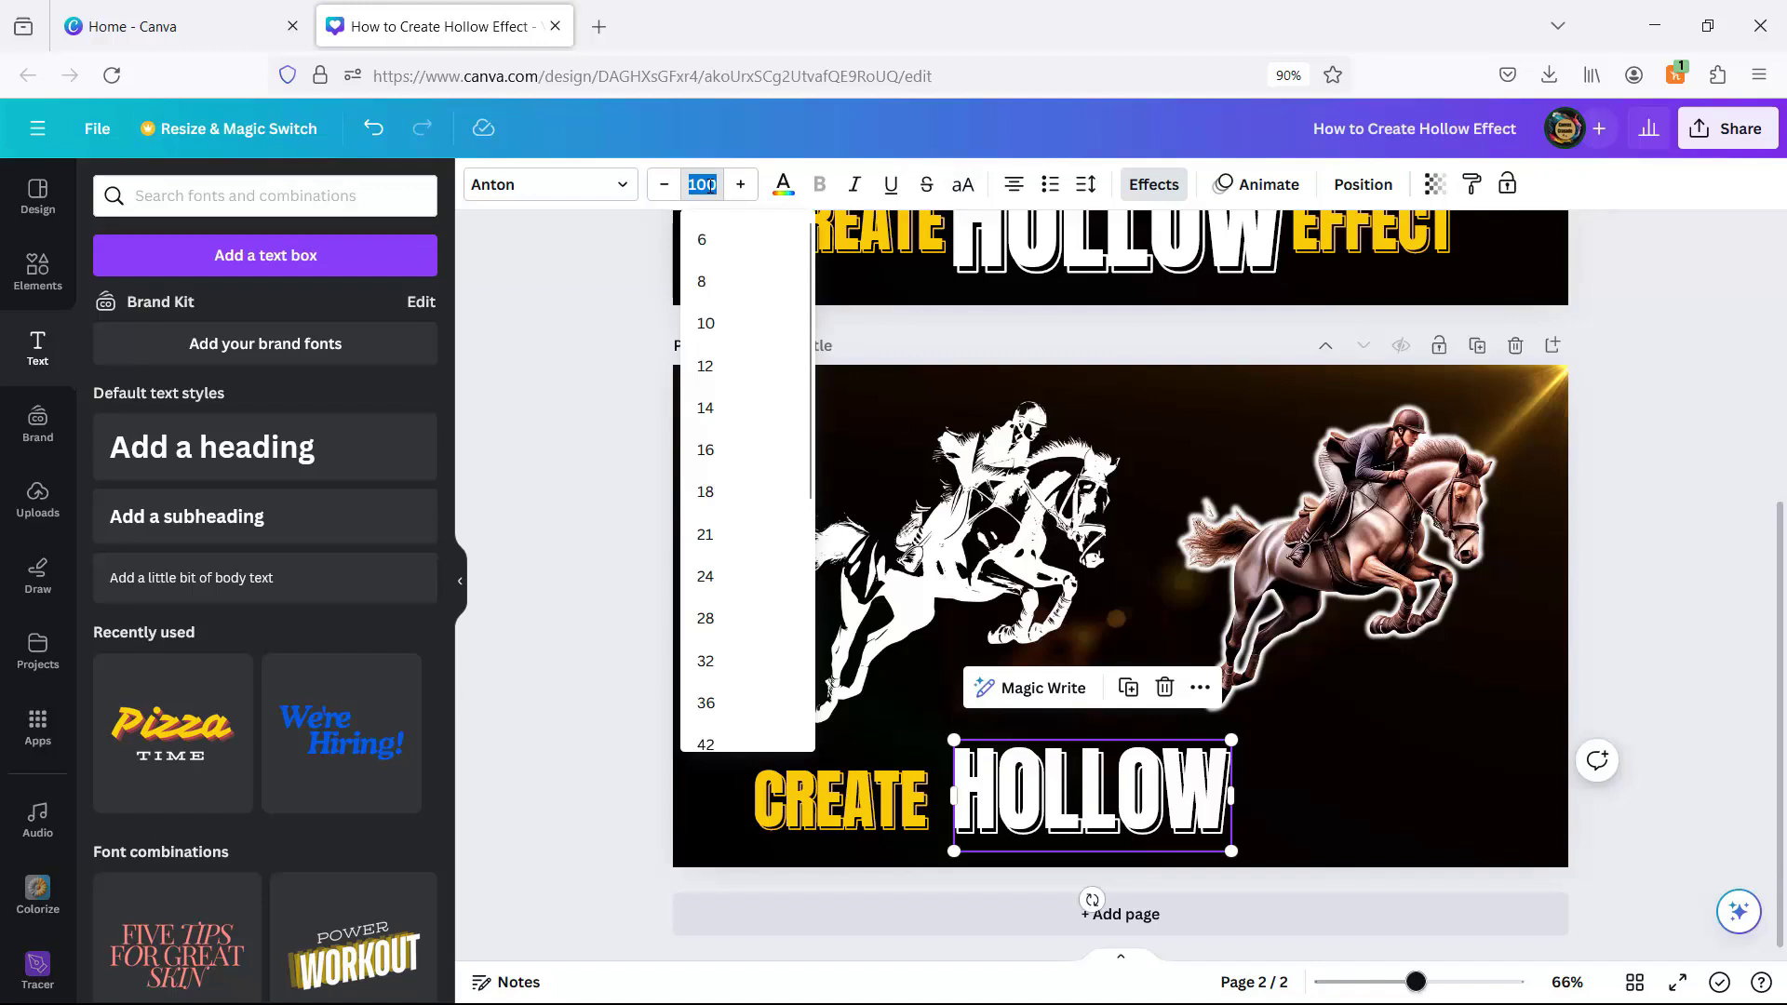
{"action": "type", "text": "120"}
{"action": "key", "text": "Return"}
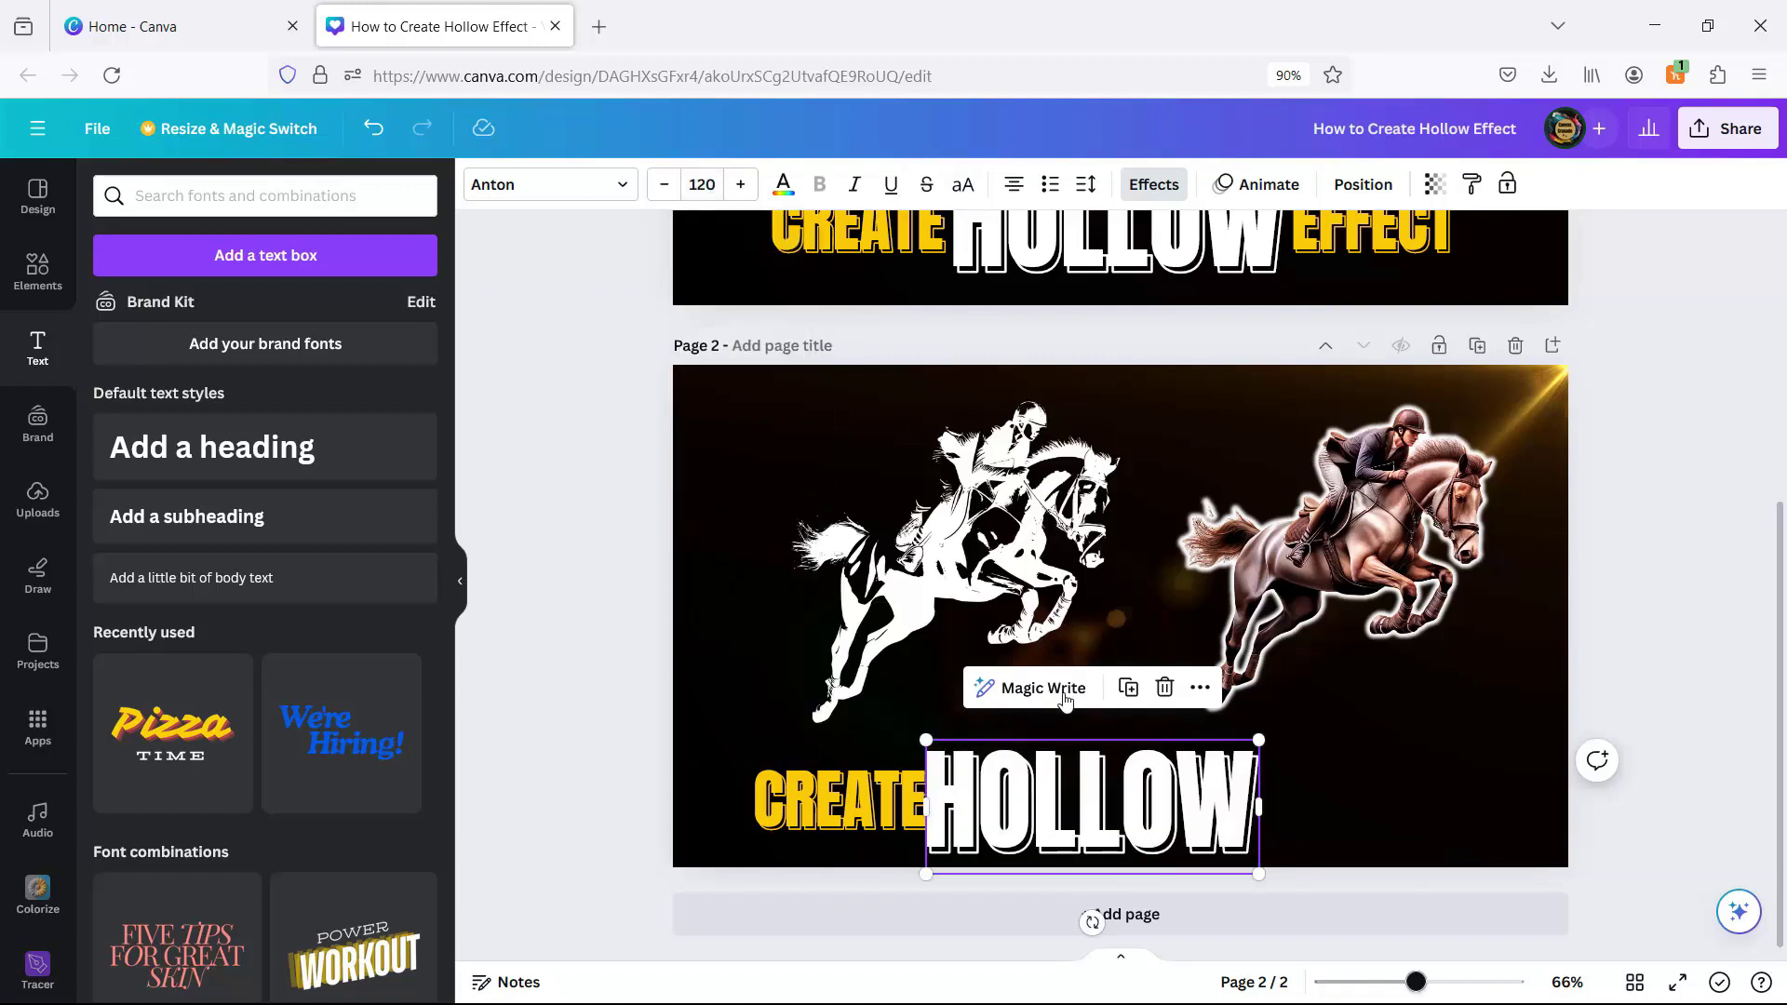
{"action": "left_click_drag", "start_coordinate": [1130, 816], "coordinate": [1157, 813]}
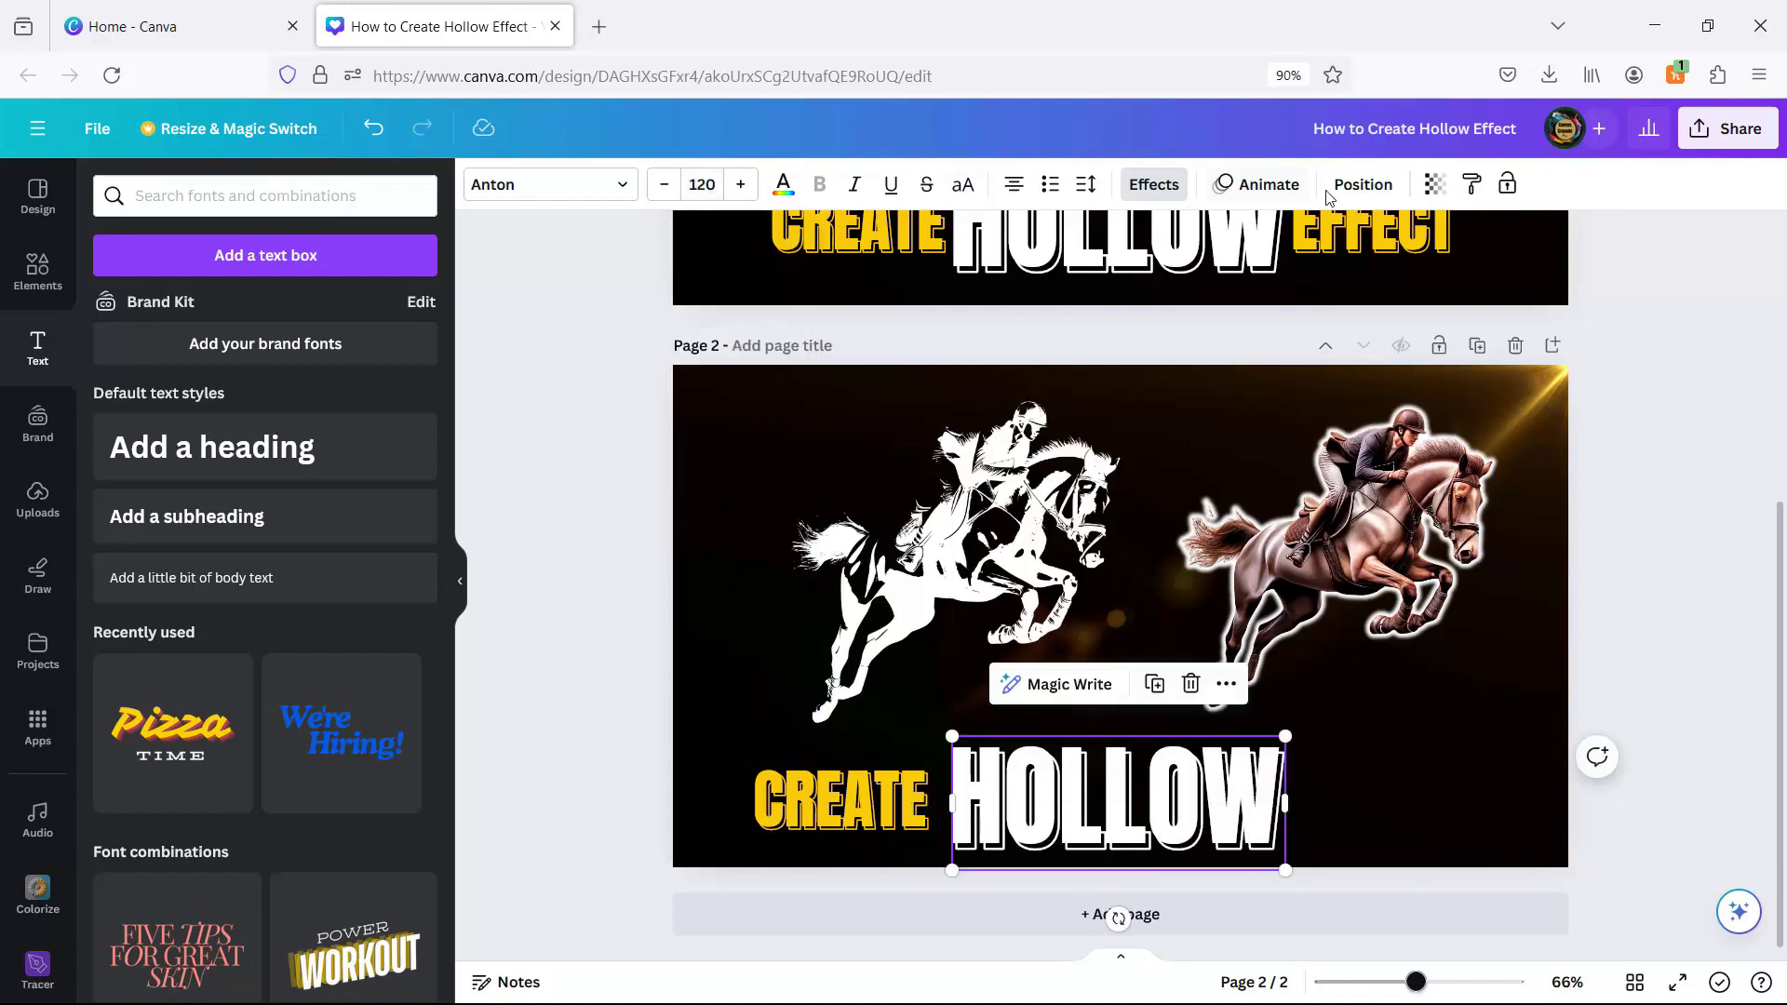
{"action": "left_click", "coordinate": [1361, 184]}
{"action": "left_click", "coordinate": [327, 419]}
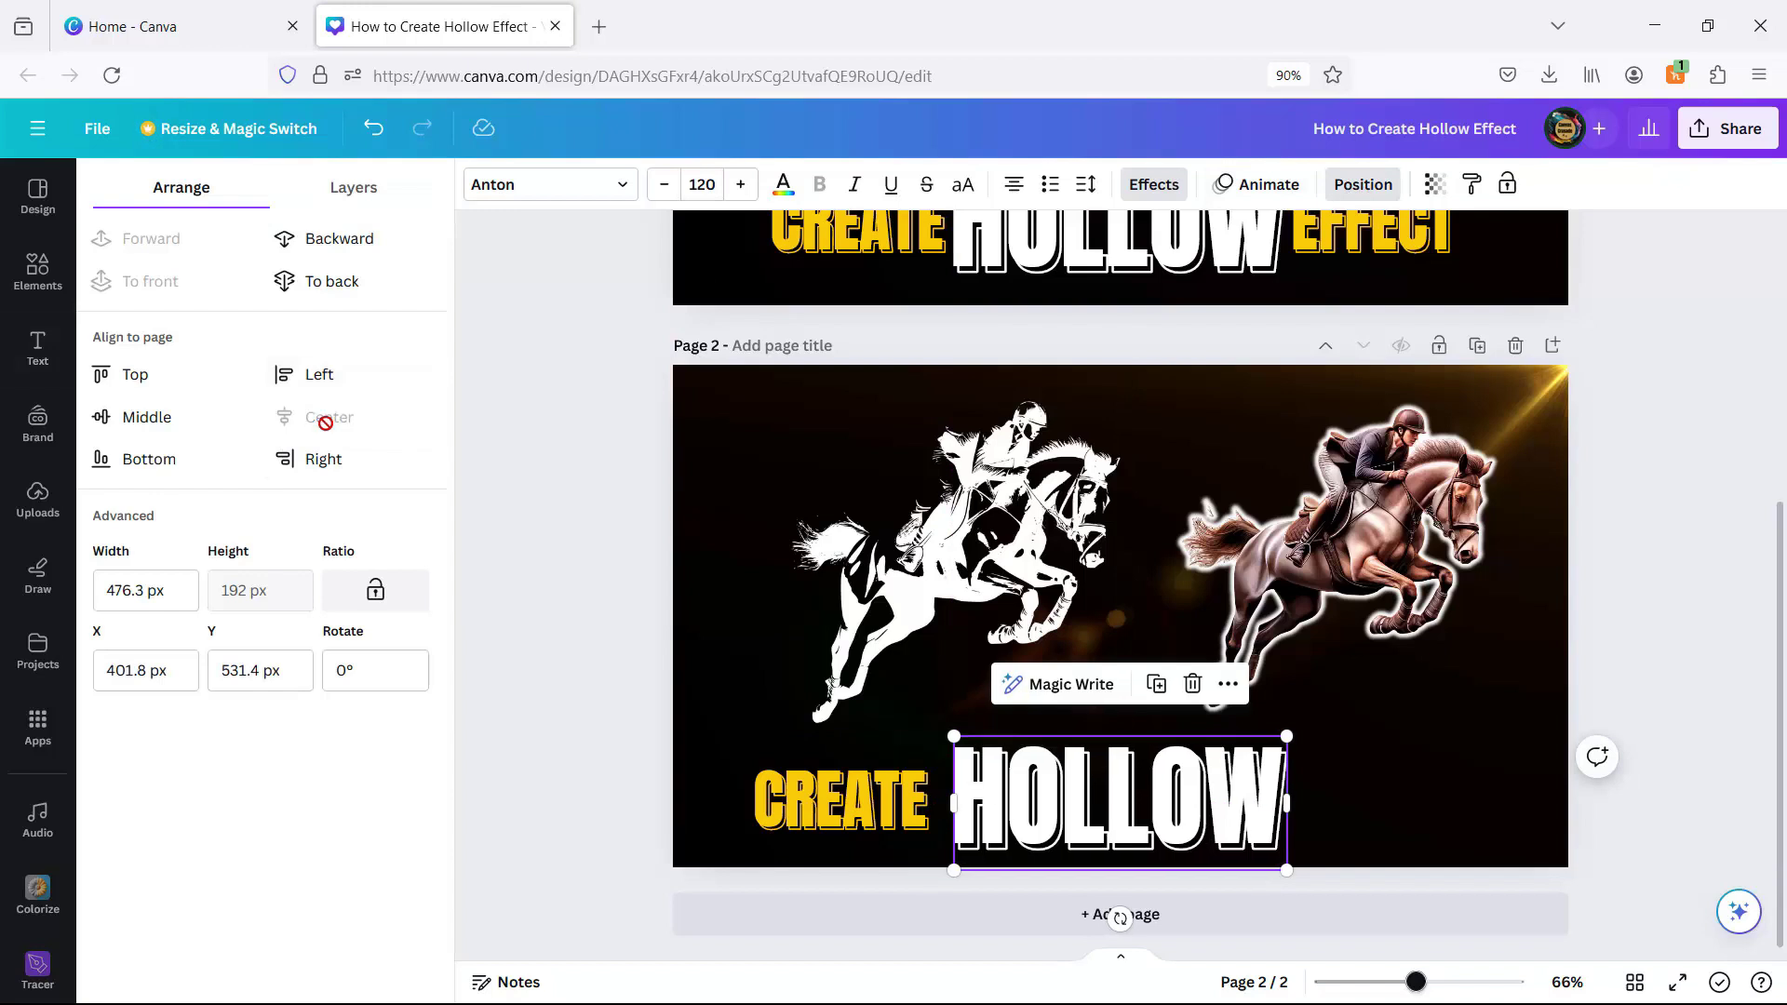
Step: Duplicate yellow CREATE to the right of HOLLOW, retype it as EFFECT, and line it up
{"action": "left_click", "coordinate": [815, 806]}
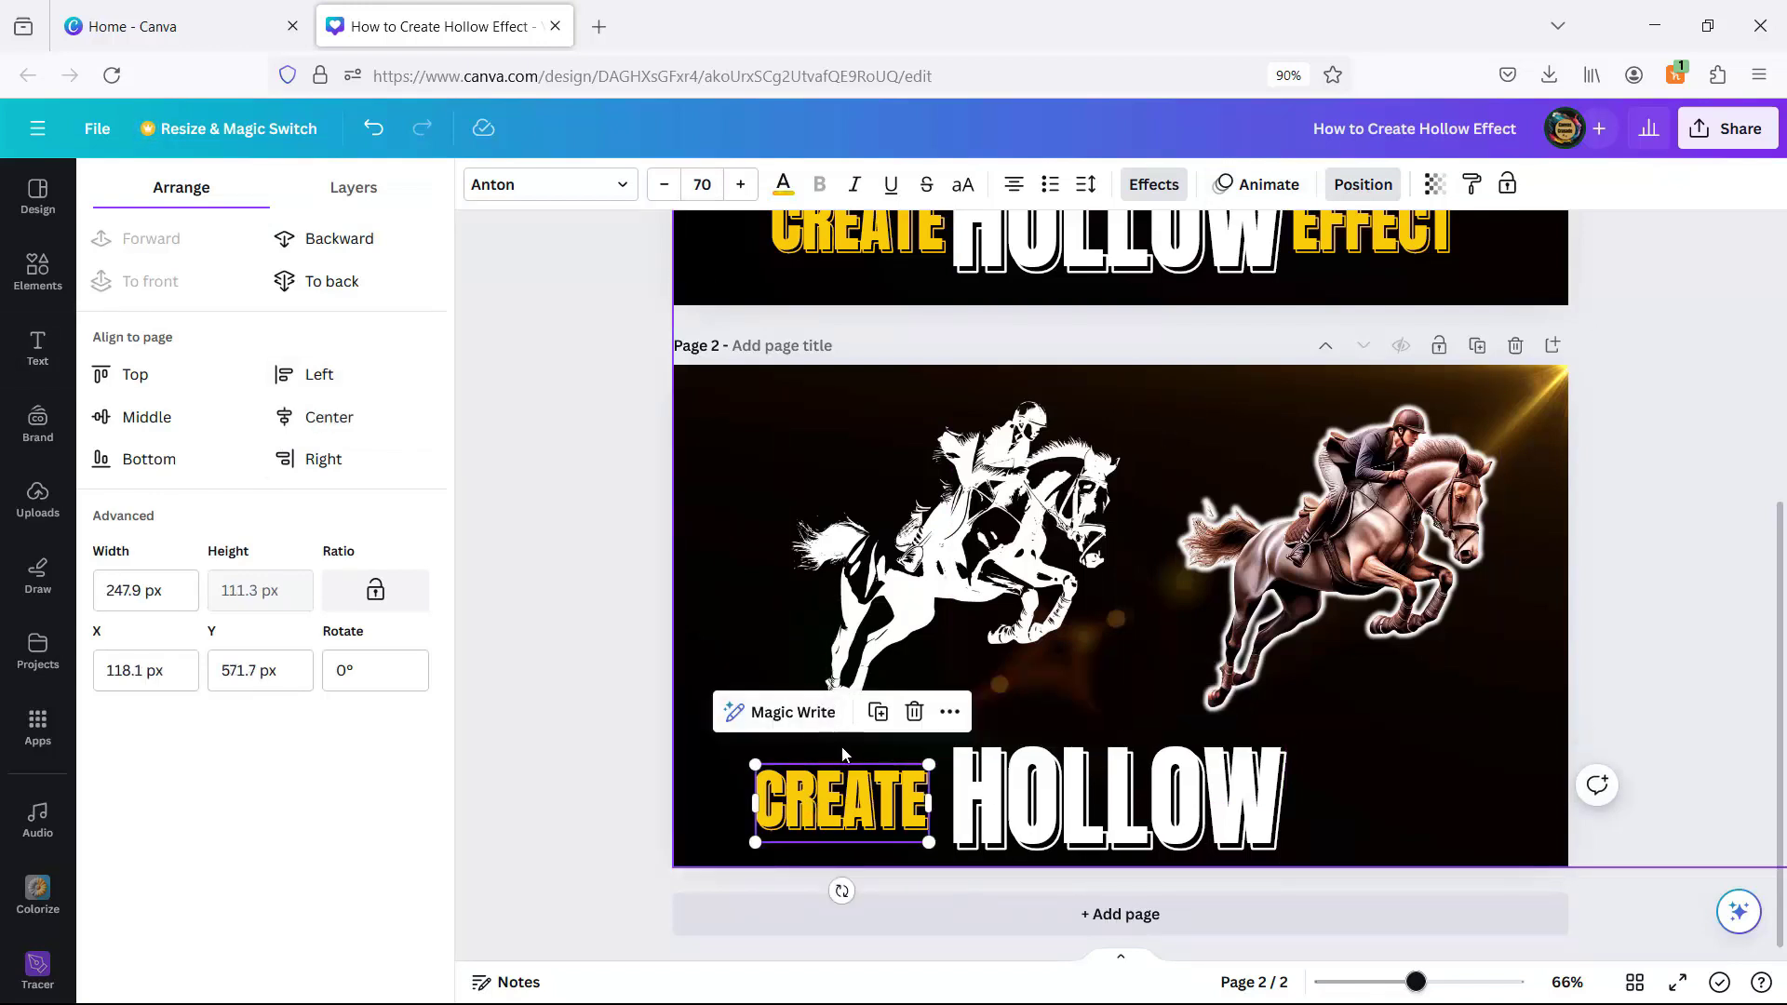
{"action": "left_click_drag", "start_coordinate": [858, 801], "coordinate": [1399, 796]}
{"action": "left_click", "coordinate": [894, 712]}
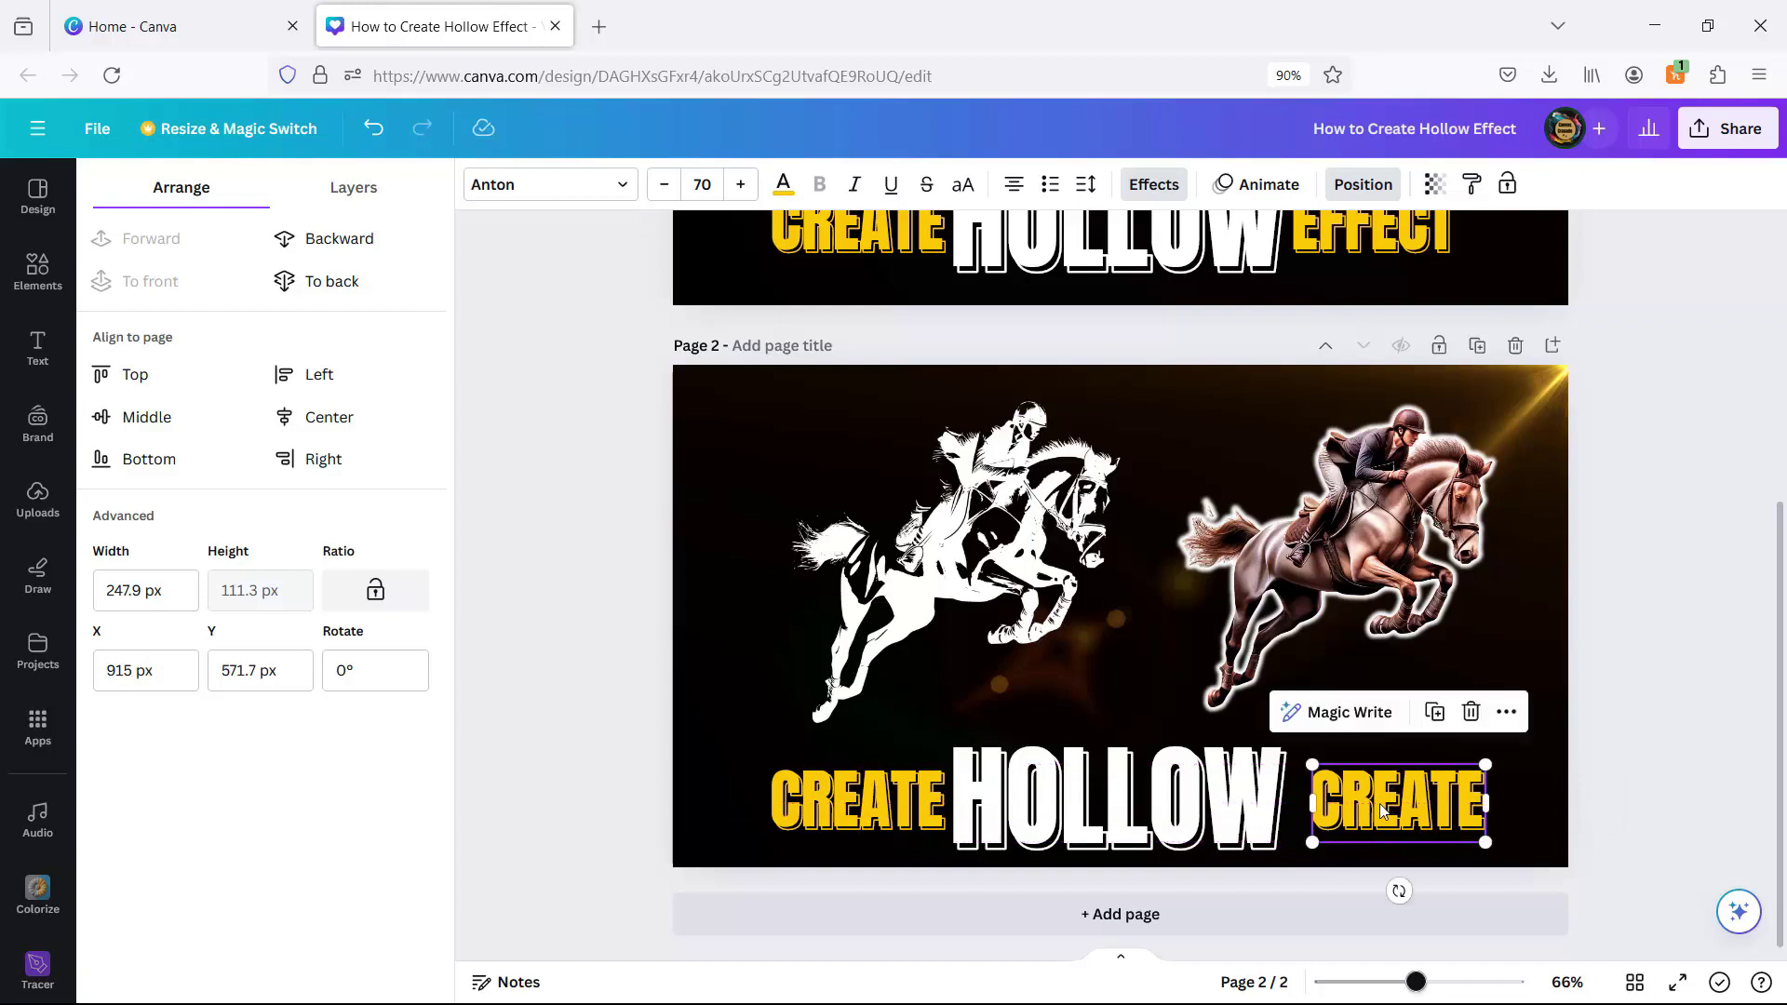
{"action": "double_click", "coordinate": [1380, 803]}
{"action": "type", "text": "EFFECT"}
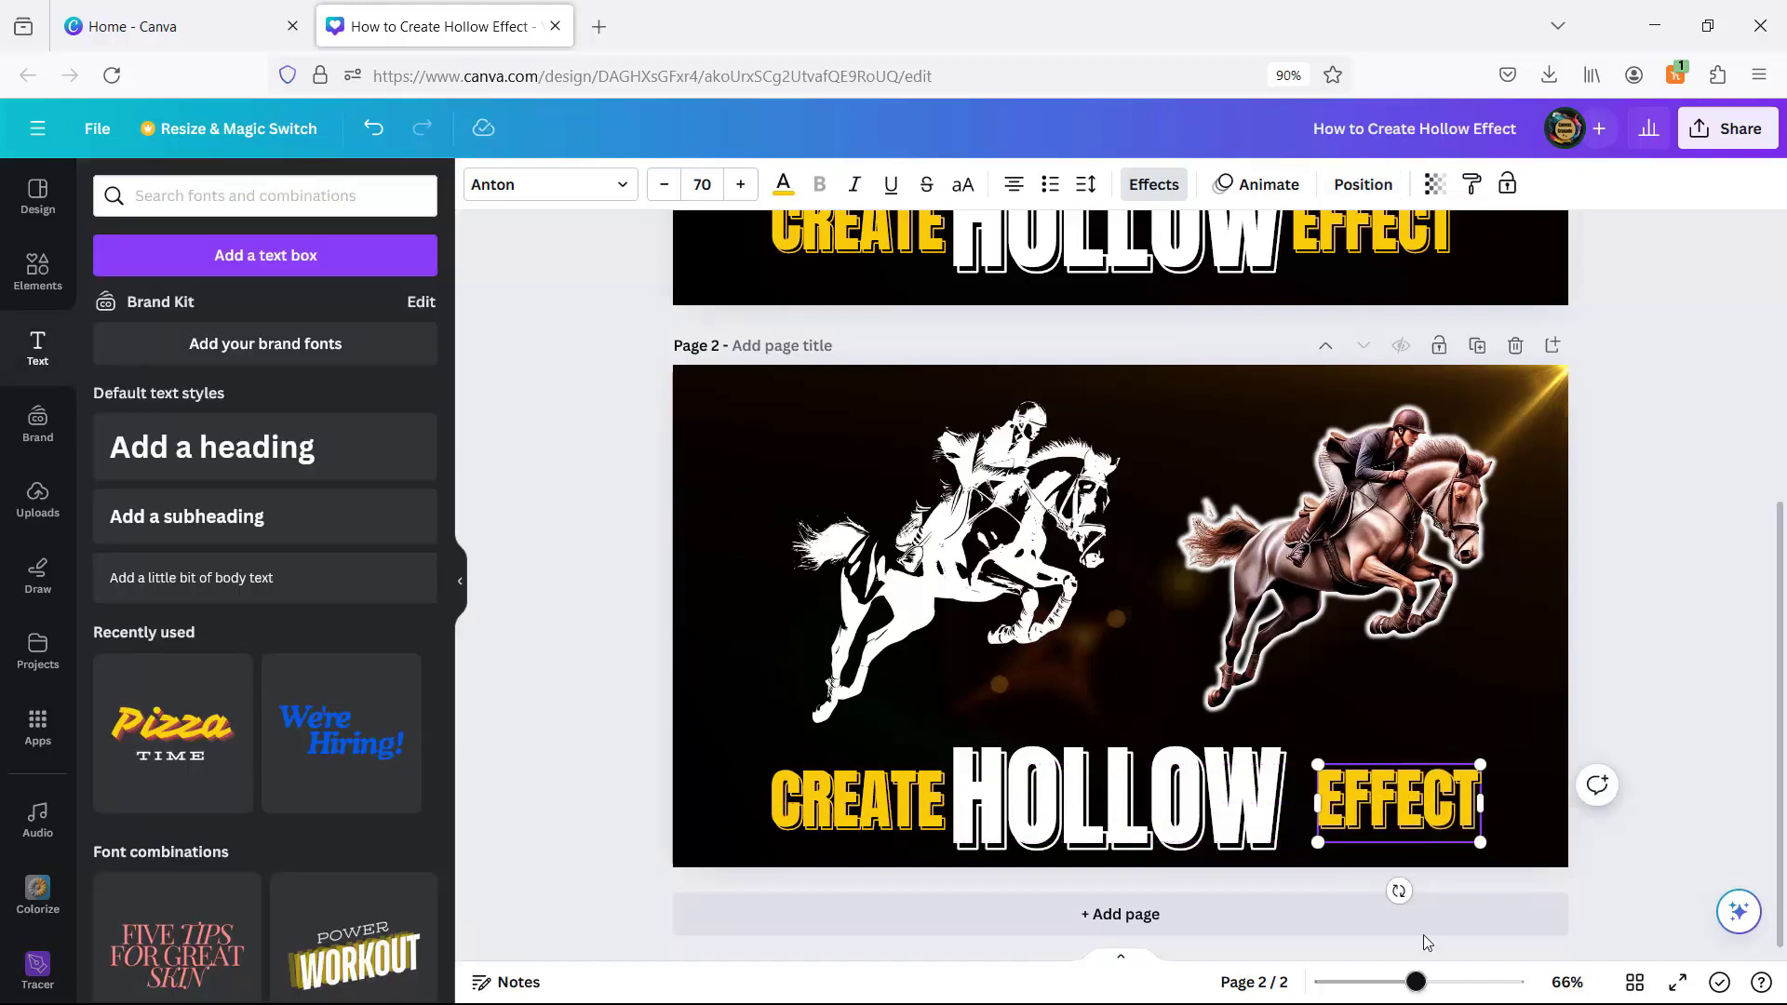
{"action": "left_click", "coordinate": [1521, 720]}
{"action": "left_click", "coordinate": [1415, 805]}
{"action": "left_click_drag", "start_coordinate": [1407, 802], "coordinate": [1389, 799]}
{"action": "left_click", "coordinate": [1655, 696]}
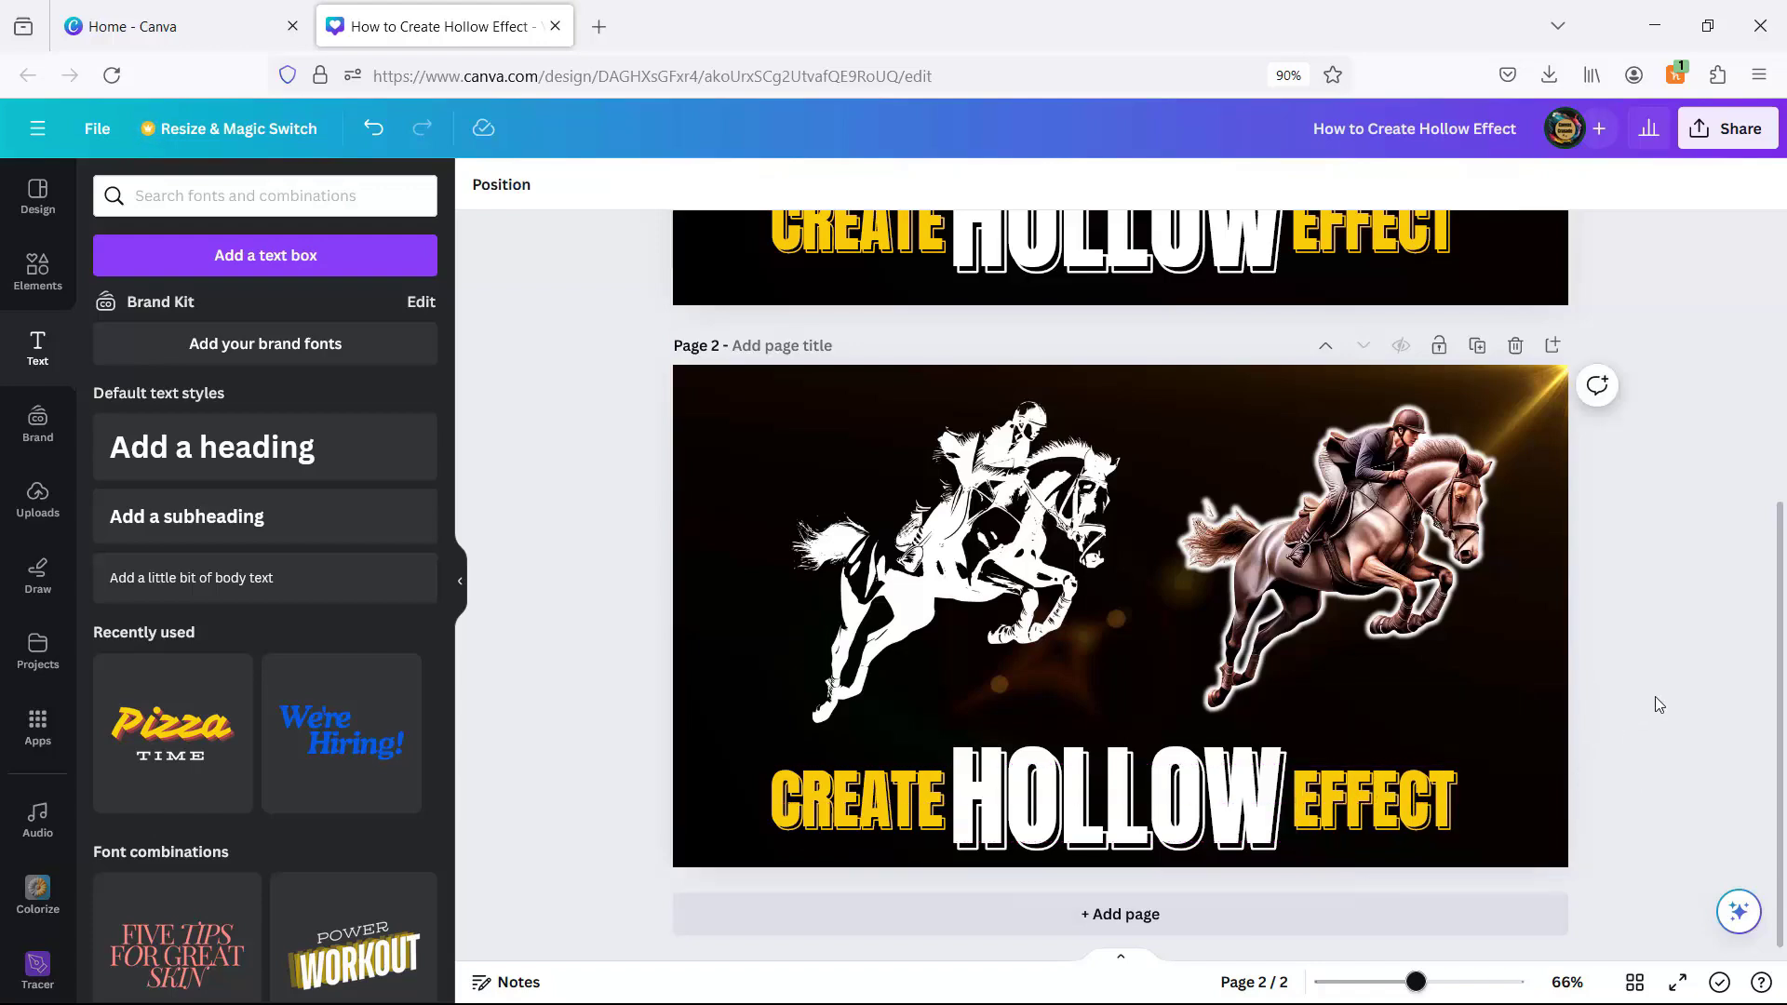
Step: Nudge the white horse silhouette down-left and the colour horse slightly right and down
{"action": "scroll", "coordinate": [1661, 689], "scroll_direction": "up", "scroll_amount": 5}
{"action": "scroll", "coordinate": [1667, 685], "scroll_direction": "down", "scroll_amount": 5}
{"action": "left_click_drag", "start_coordinate": [1427, 518], "coordinate": [1393, 523]}
{"action": "left_click_drag", "start_coordinate": [1044, 551], "coordinate": [1033, 574]}
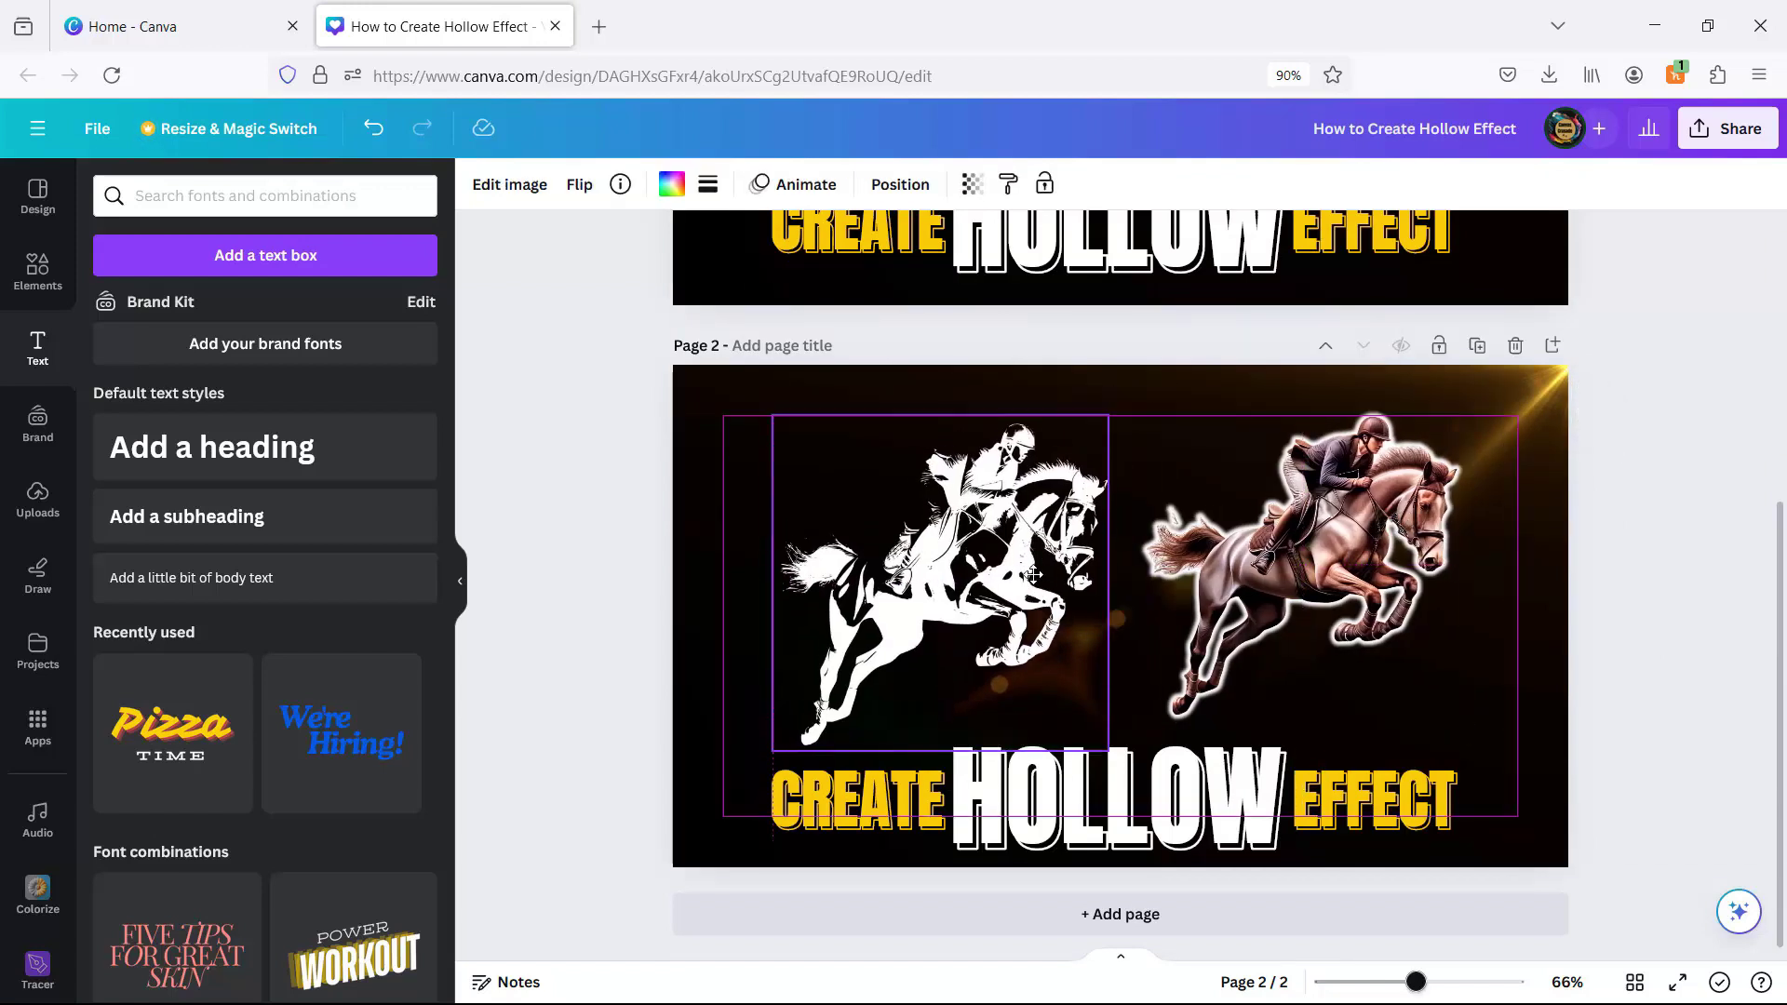
{"action": "left_click_drag", "start_coordinate": [1395, 474], "coordinate": [1406, 488]}
{"action": "left_click", "coordinate": [628, 450]}
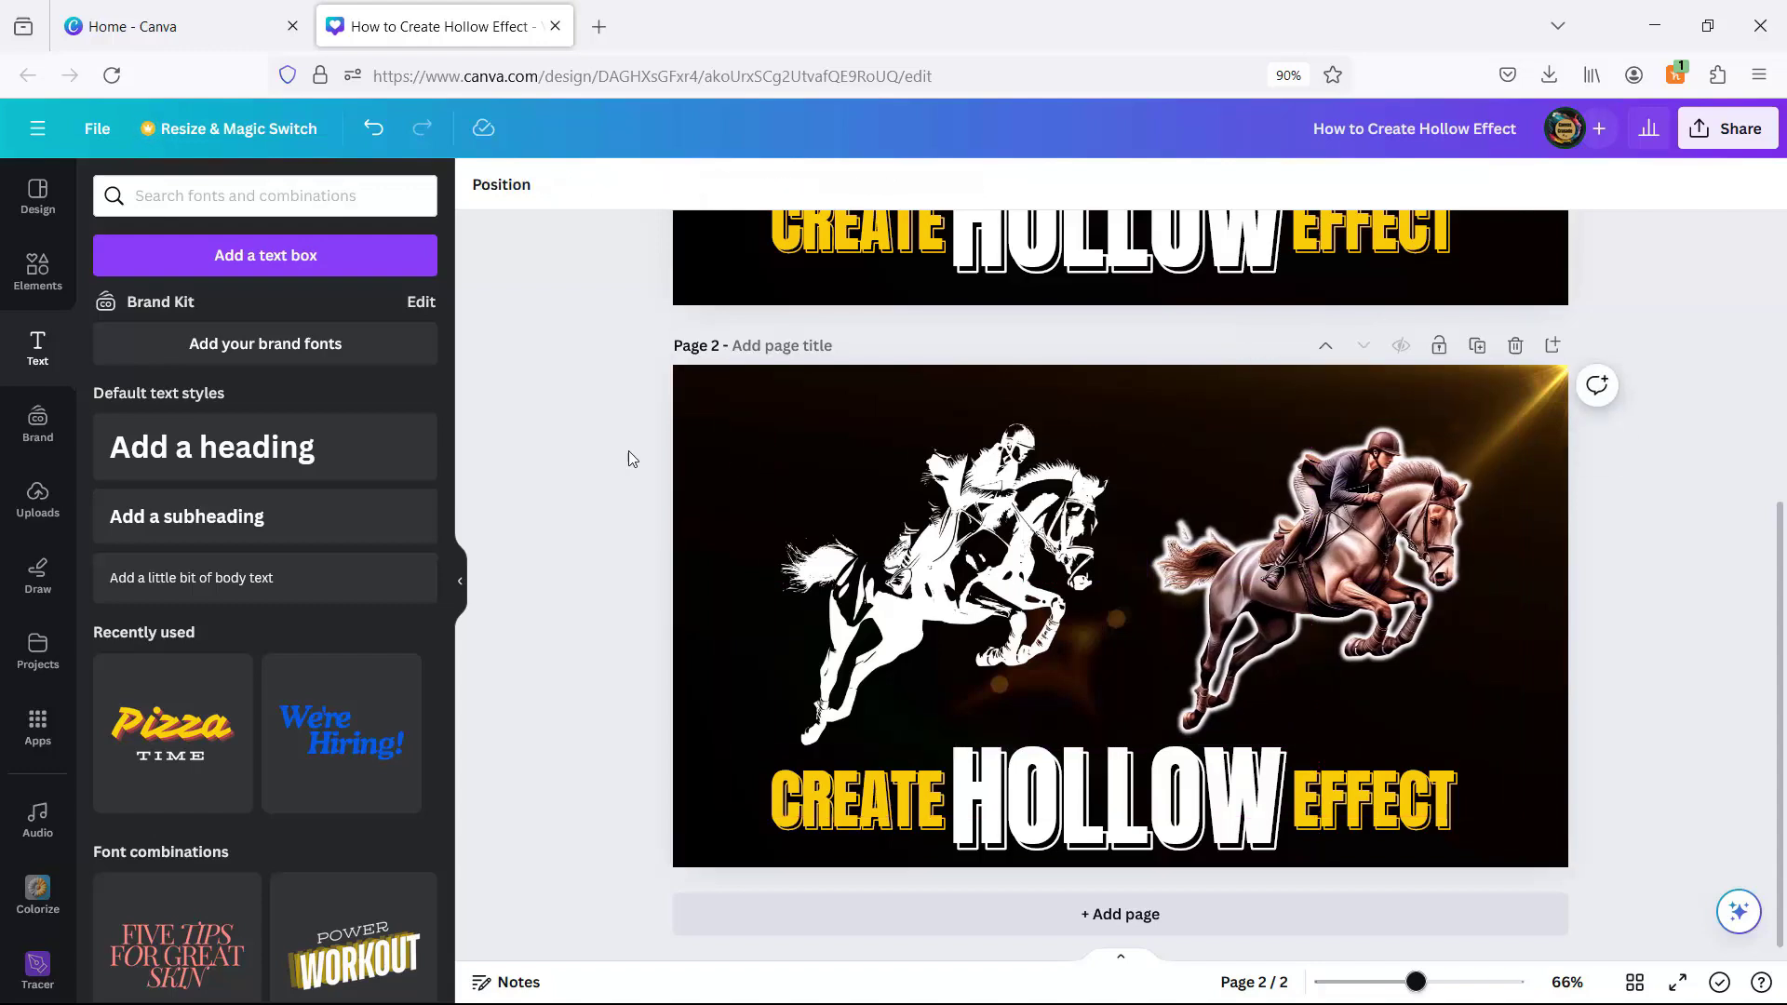
{"action": "scroll", "coordinate": [628, 450], "scroll_direction": "up", "scroll_amount": 5}
{"action": "scroll", "coordinate": [550, 479], "scroll_direction": "down", "scroll_amount": 5}
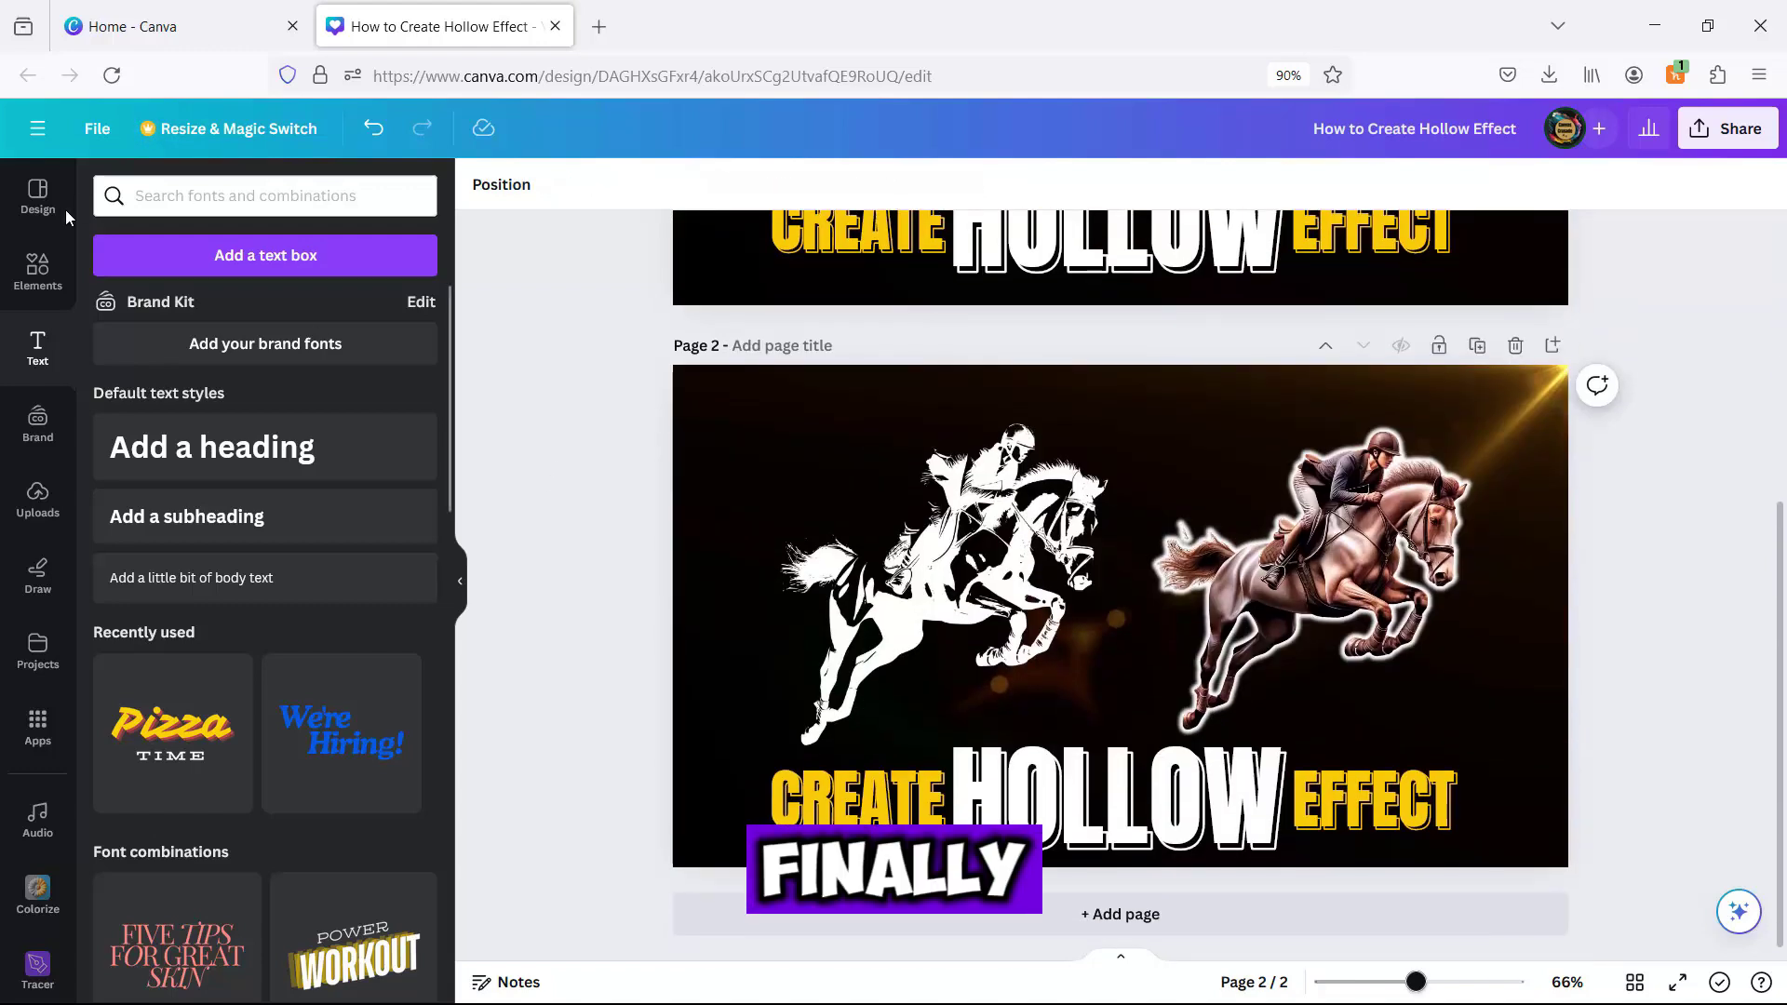
Step: Search Elements photos for 'CANVA' and place the round Canva logo in page 2's top-left corner
{"action": "left_click", "coordinate": [26, 279]}
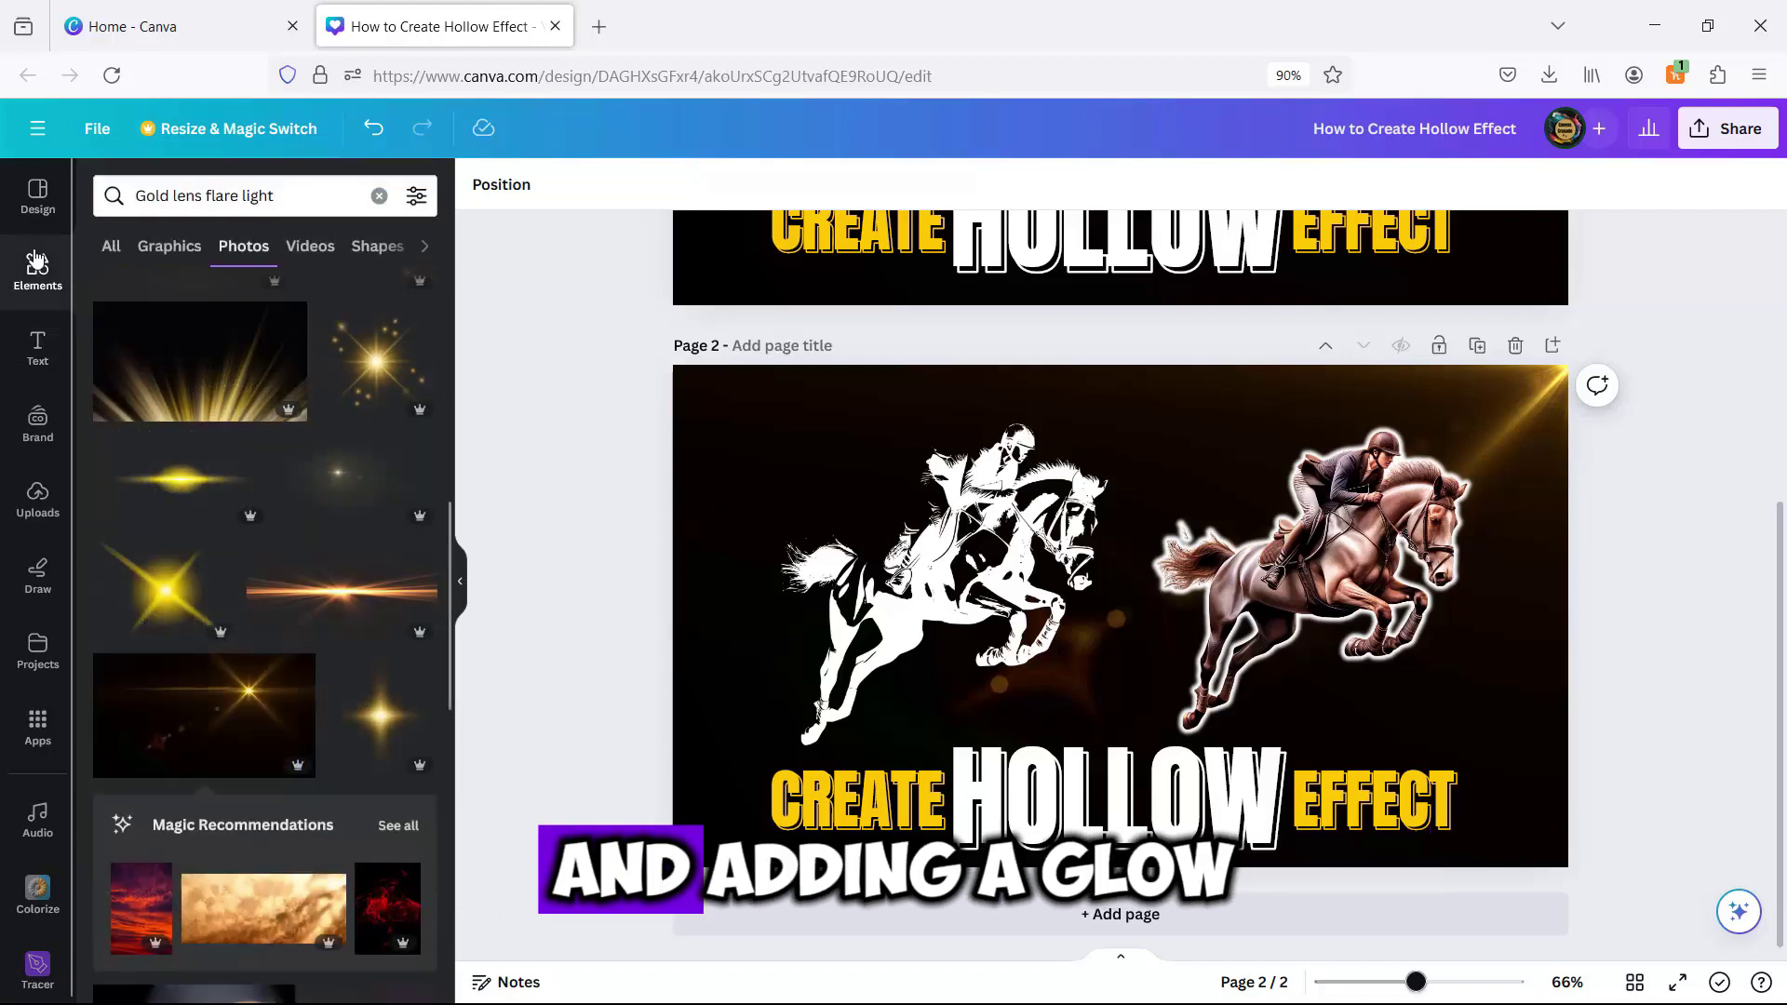
{"action": "left_click", "coordinate": [376, 193]}
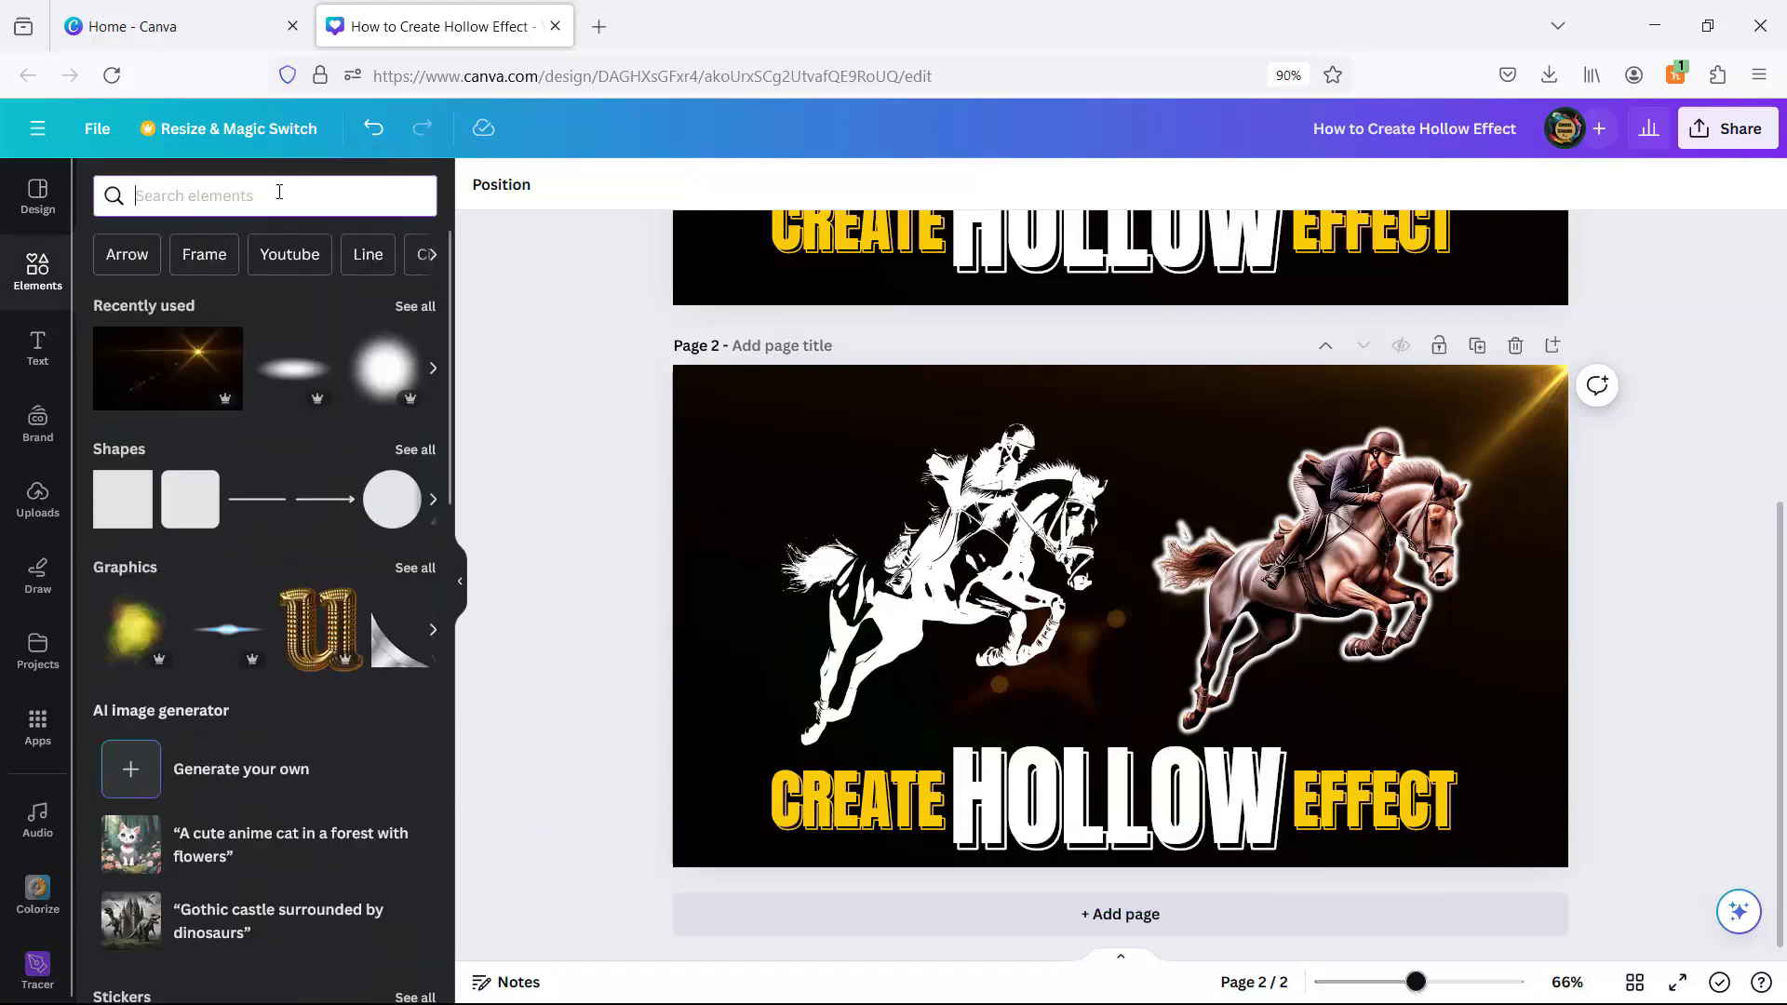
{"action": "type", "text": "CANVA"}
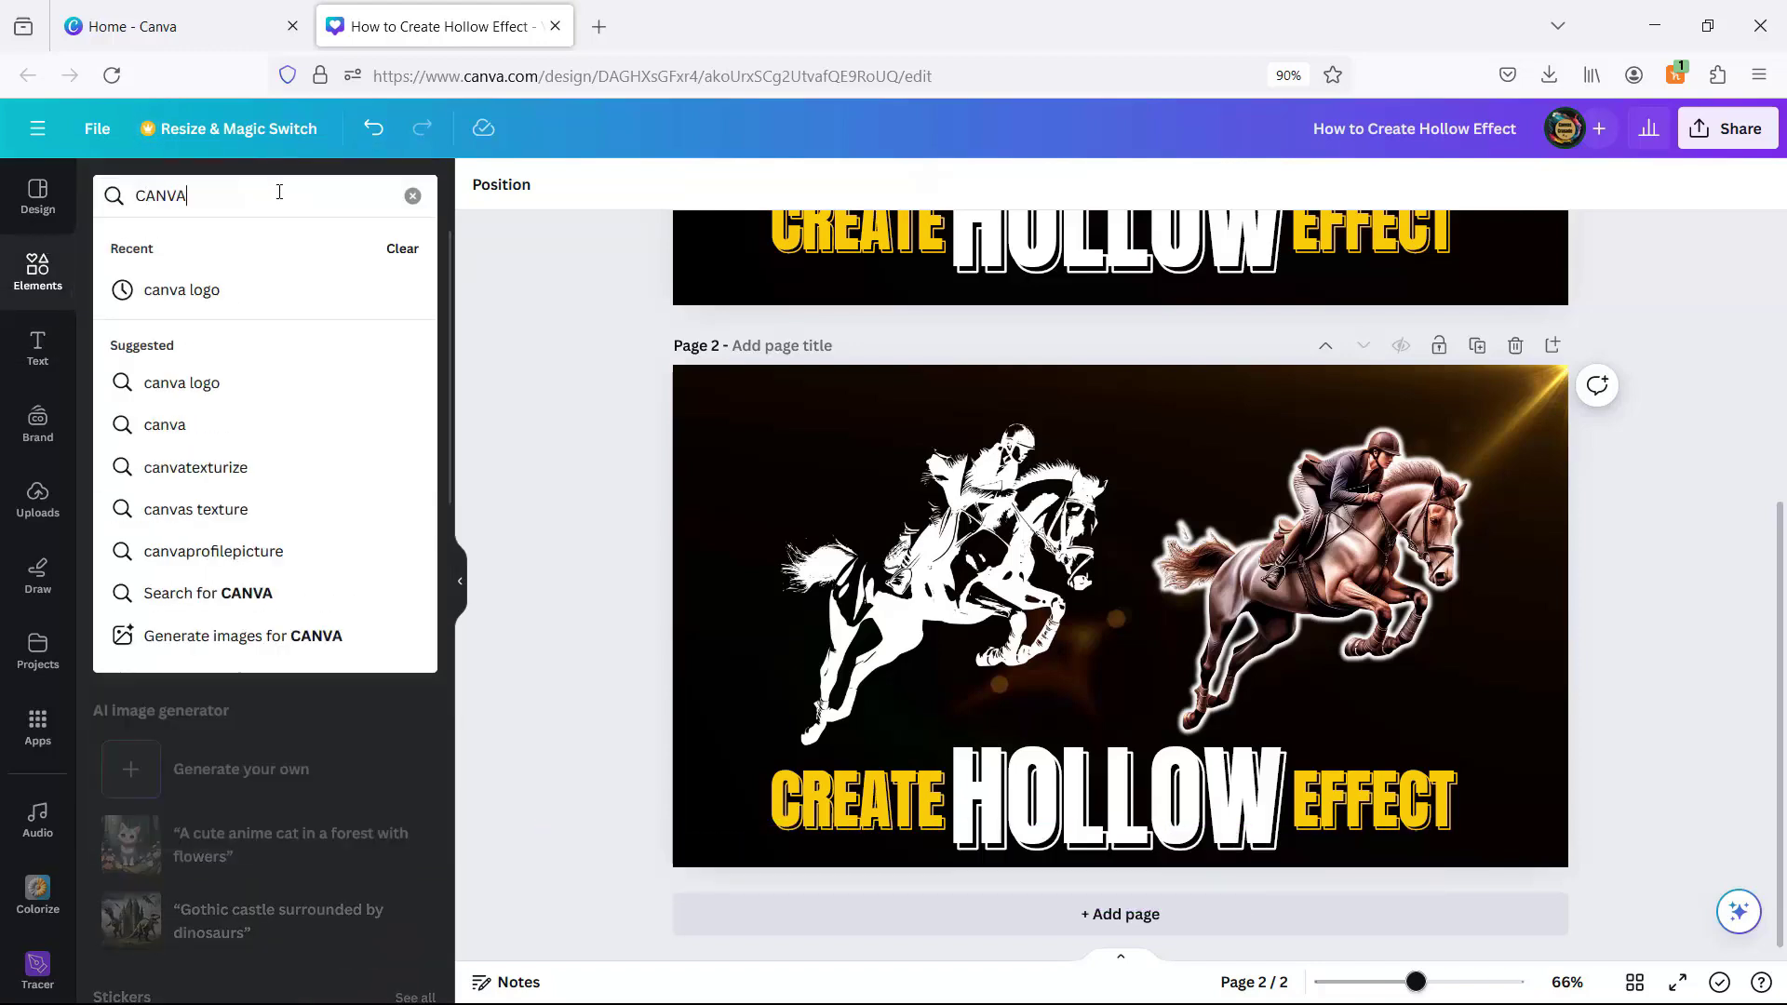
{"action": "left_click", "coordinate": [169, 294]}
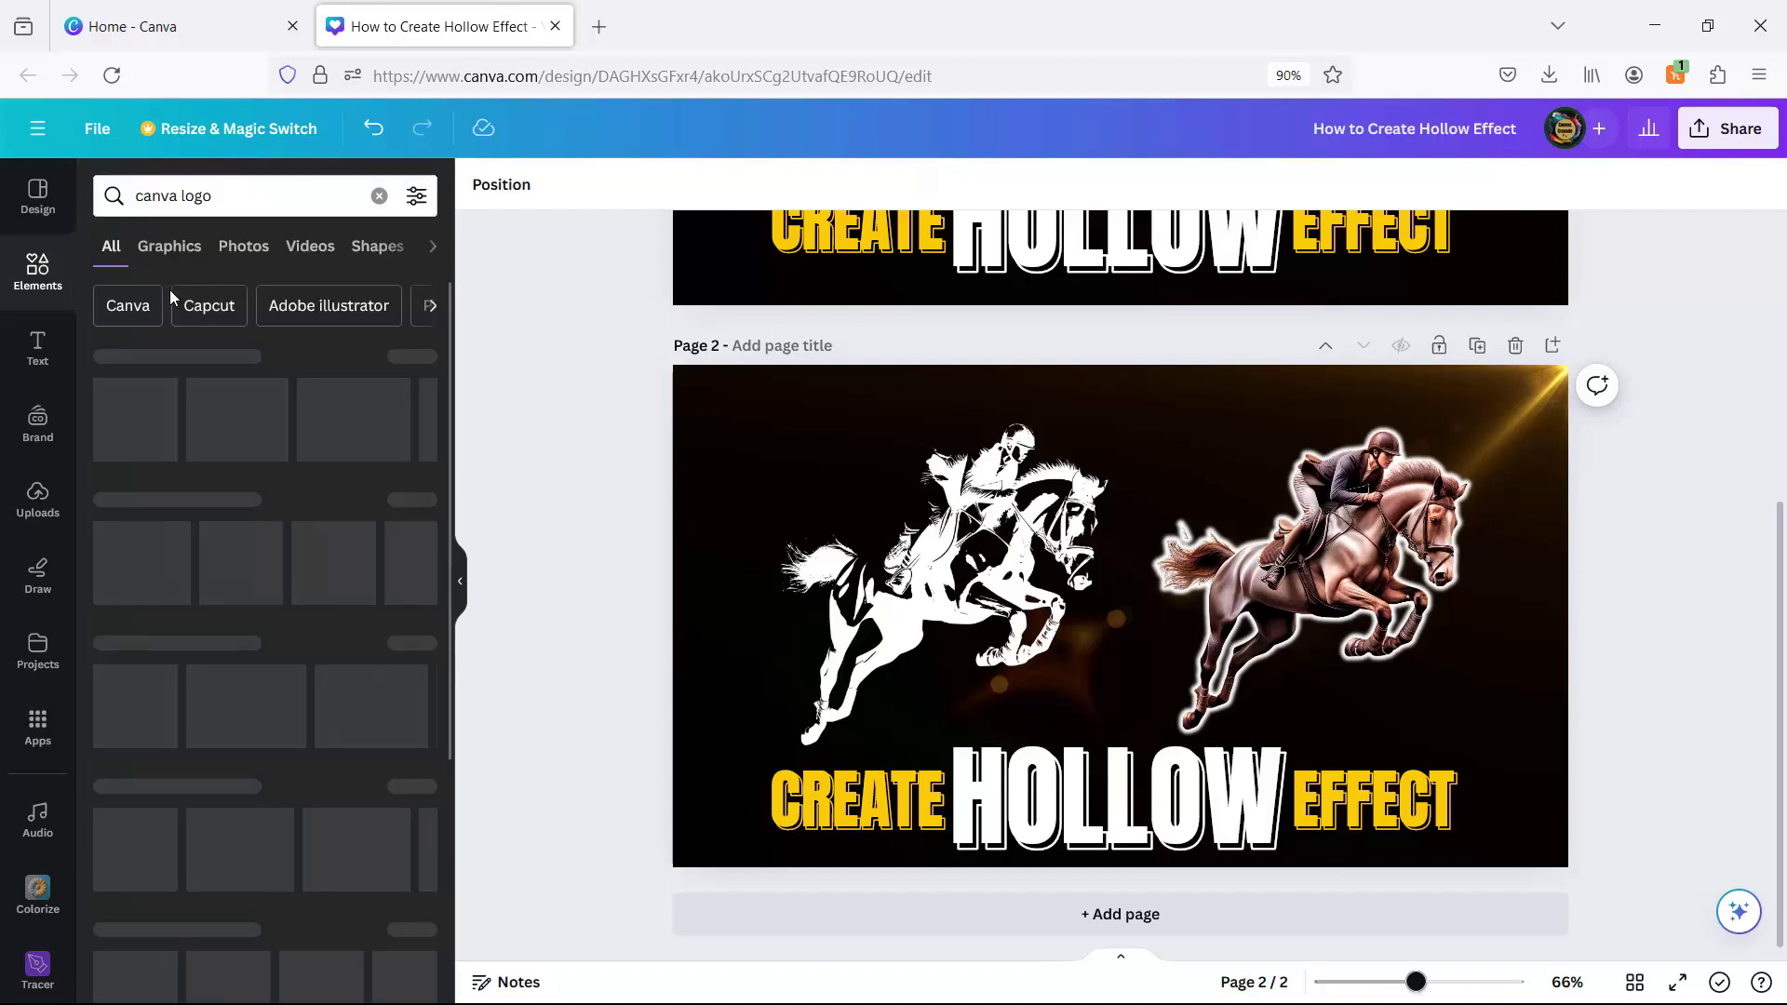
{"action": "left_click", "coordinate": [406, 359]}
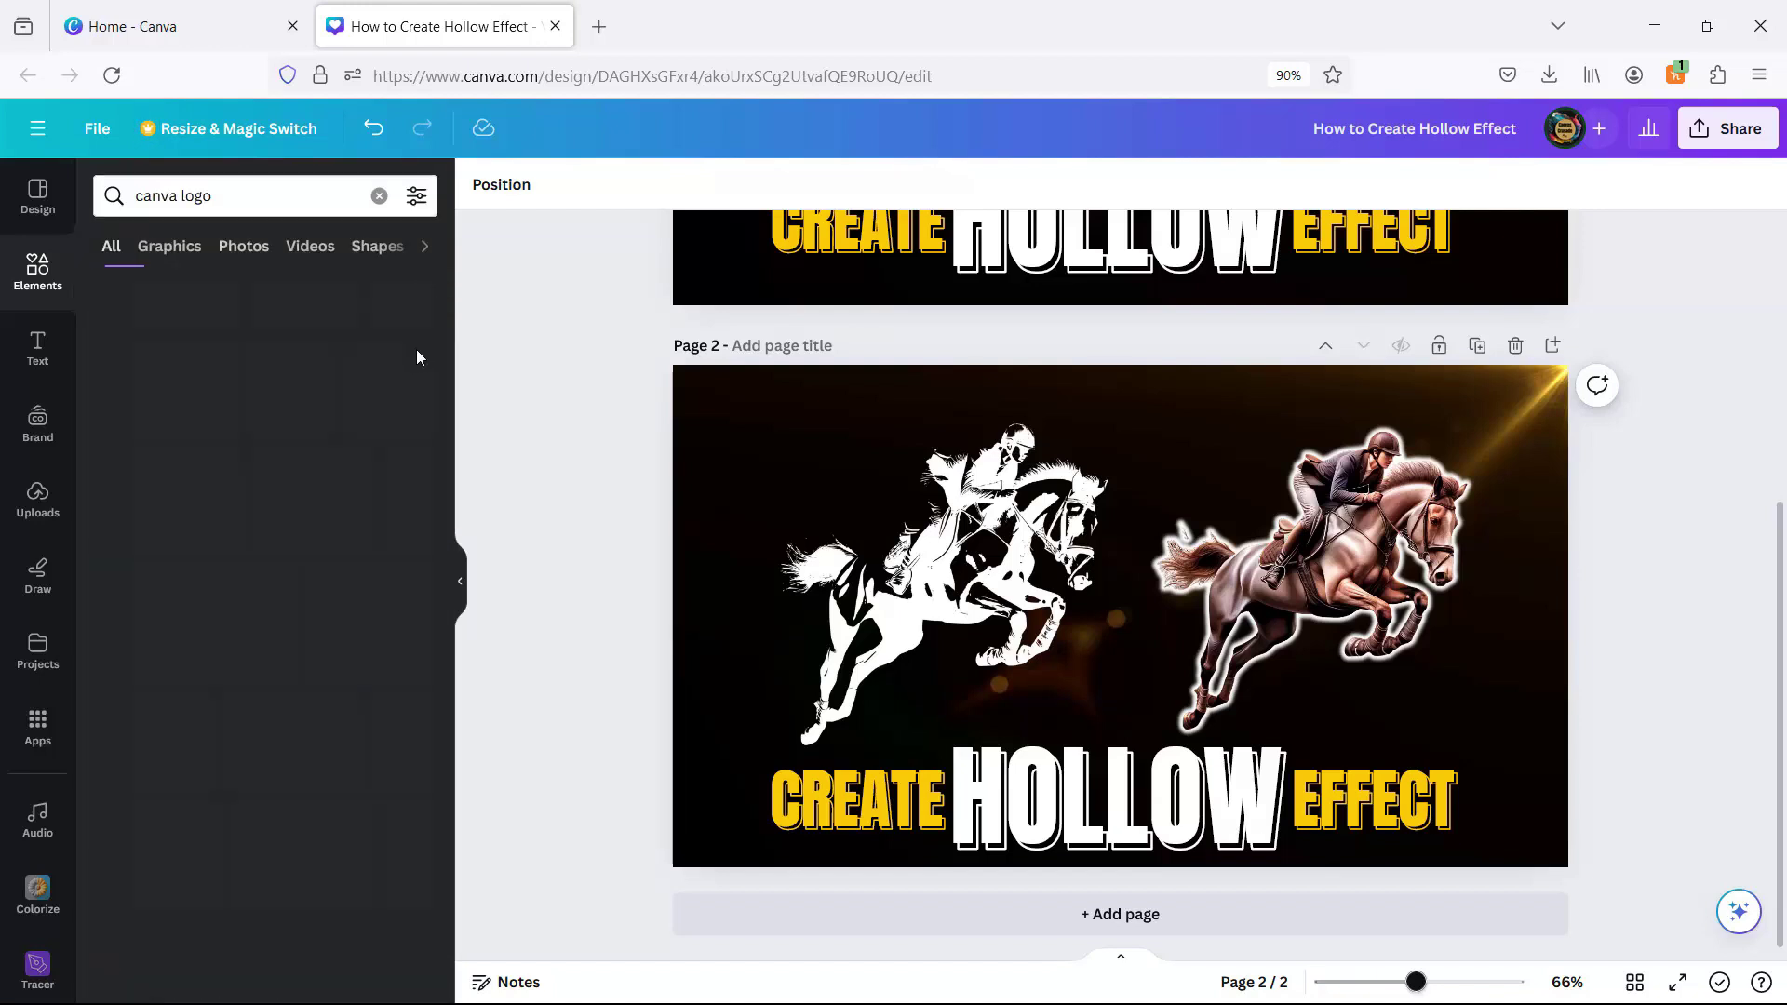
{"action": "left_click", "coordinate": [368, 649]}
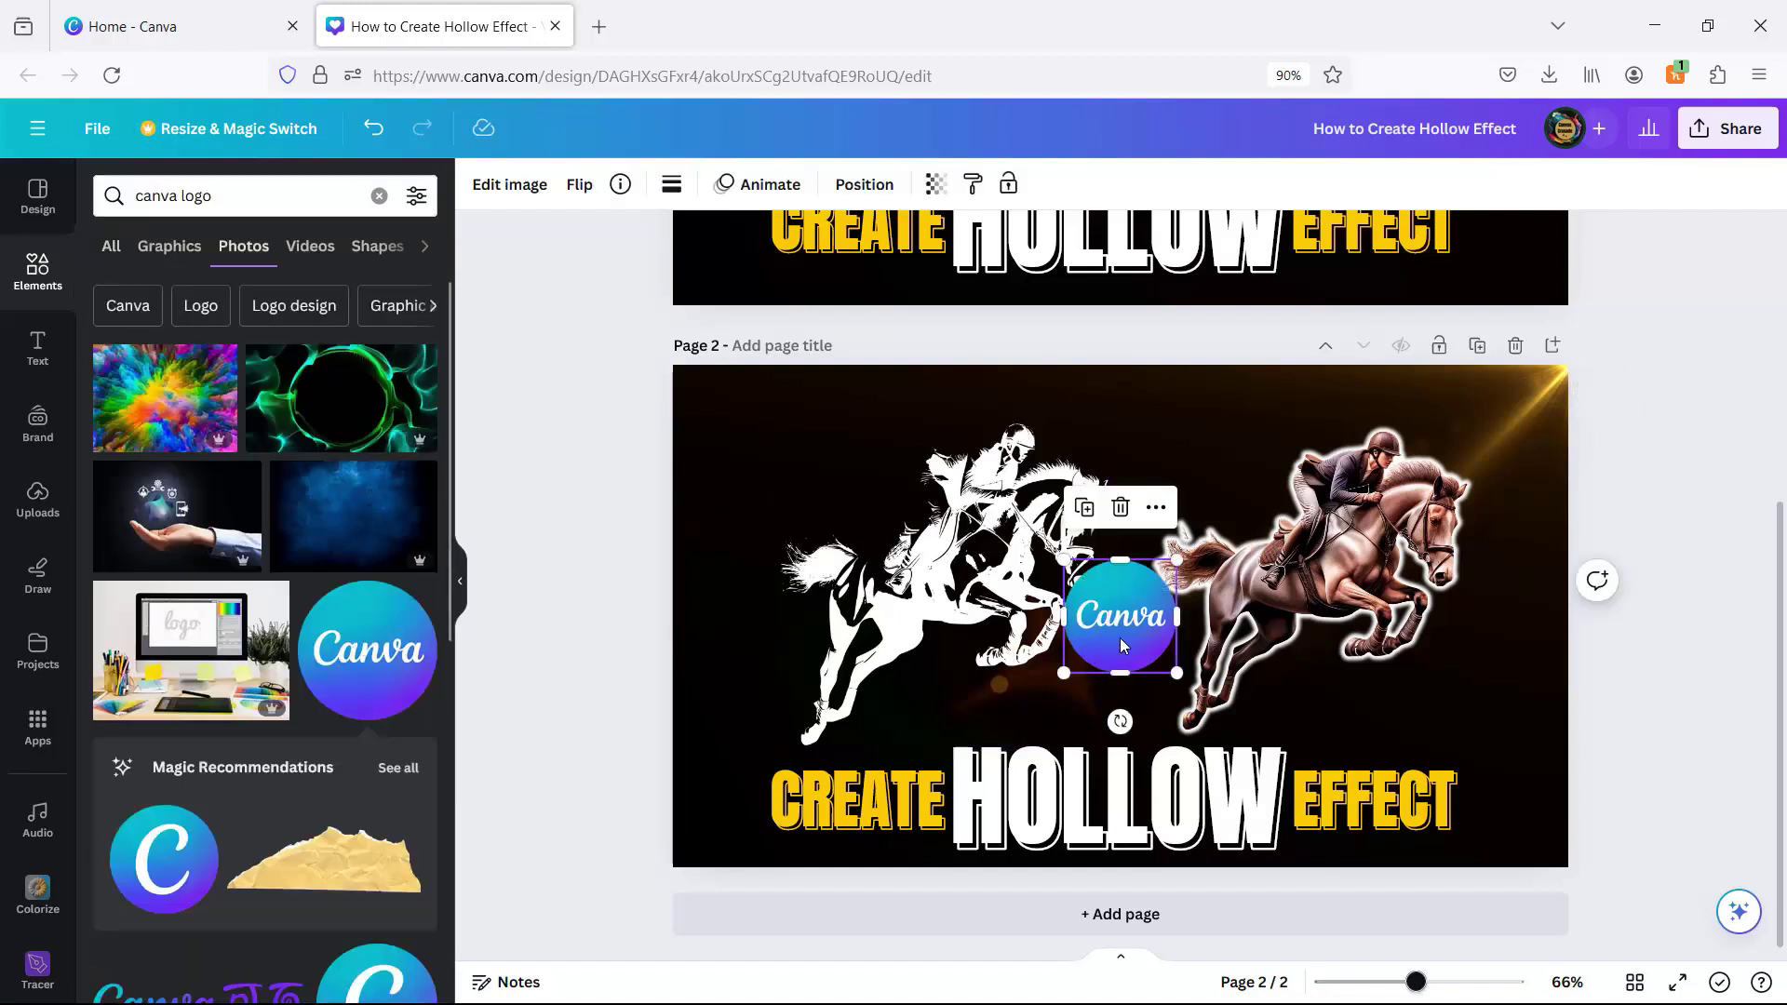
{"action": "left_click_drag", "start_coordinate": [1144, 633], "coordinate": [780, 454]}
Step: Give the page 2 logo a white Glow shadow with intensity 100
{"action": "left_click", "coordinate": [509, 184]}
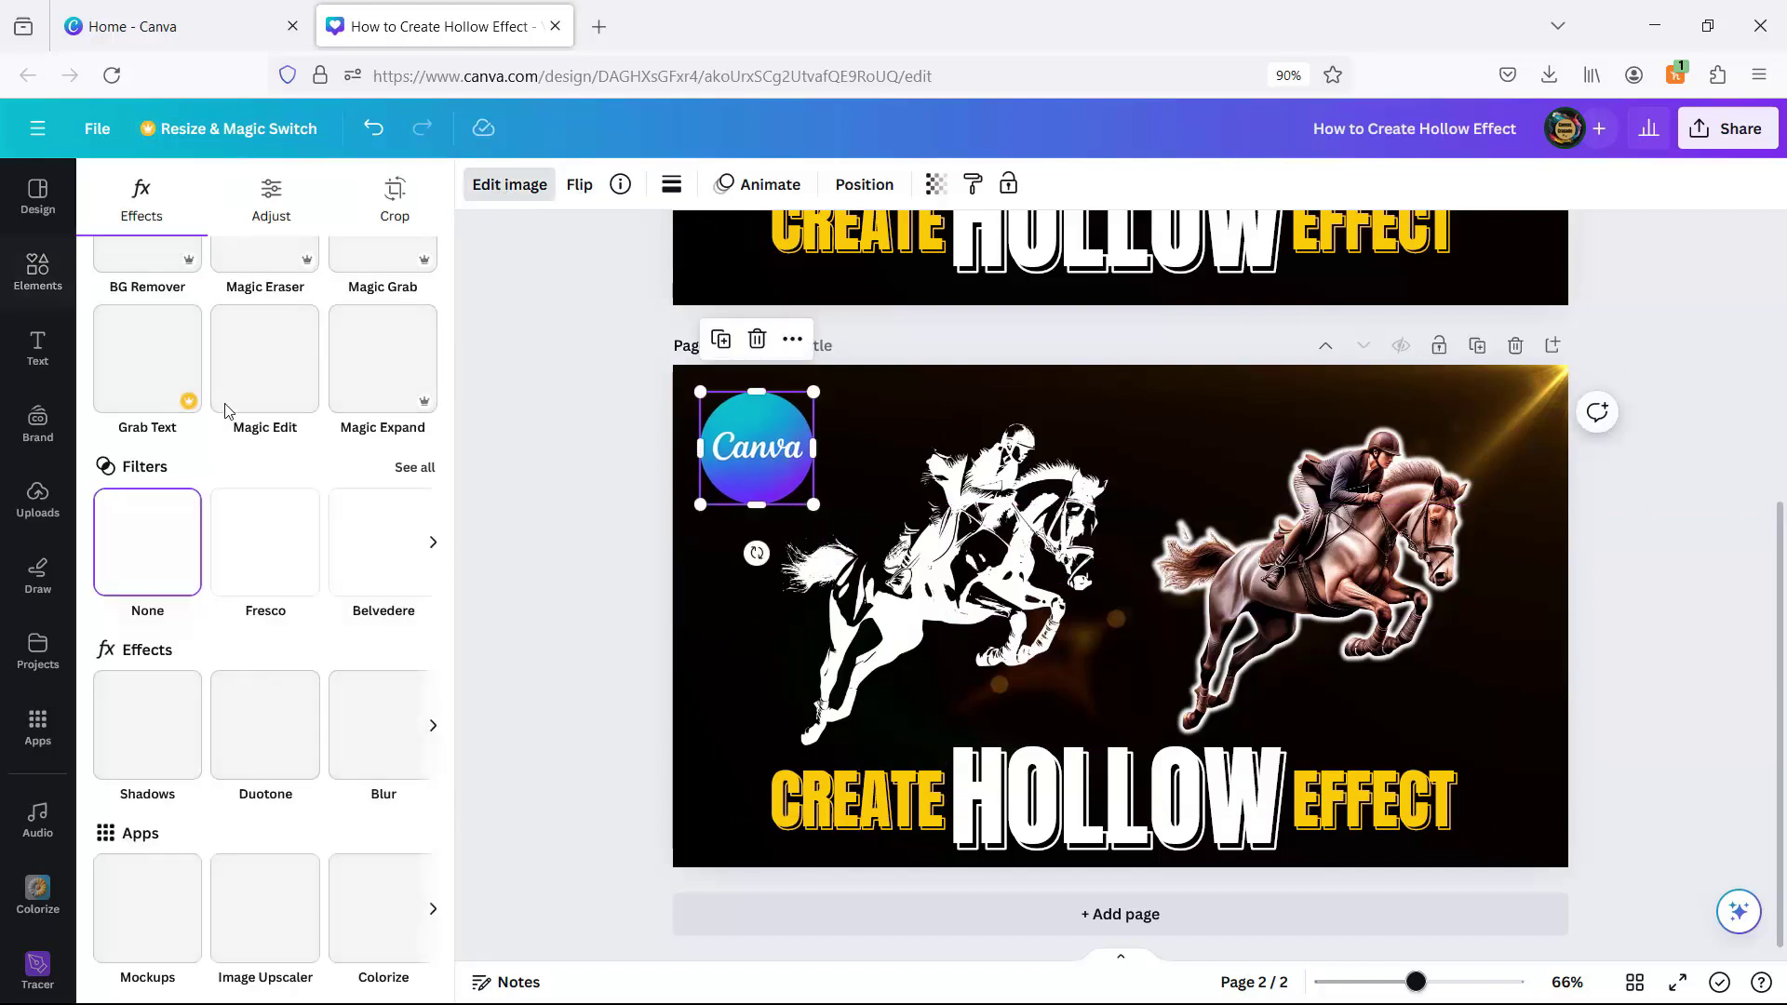
{"action": "left_click", "coordinate": [135, 752]}
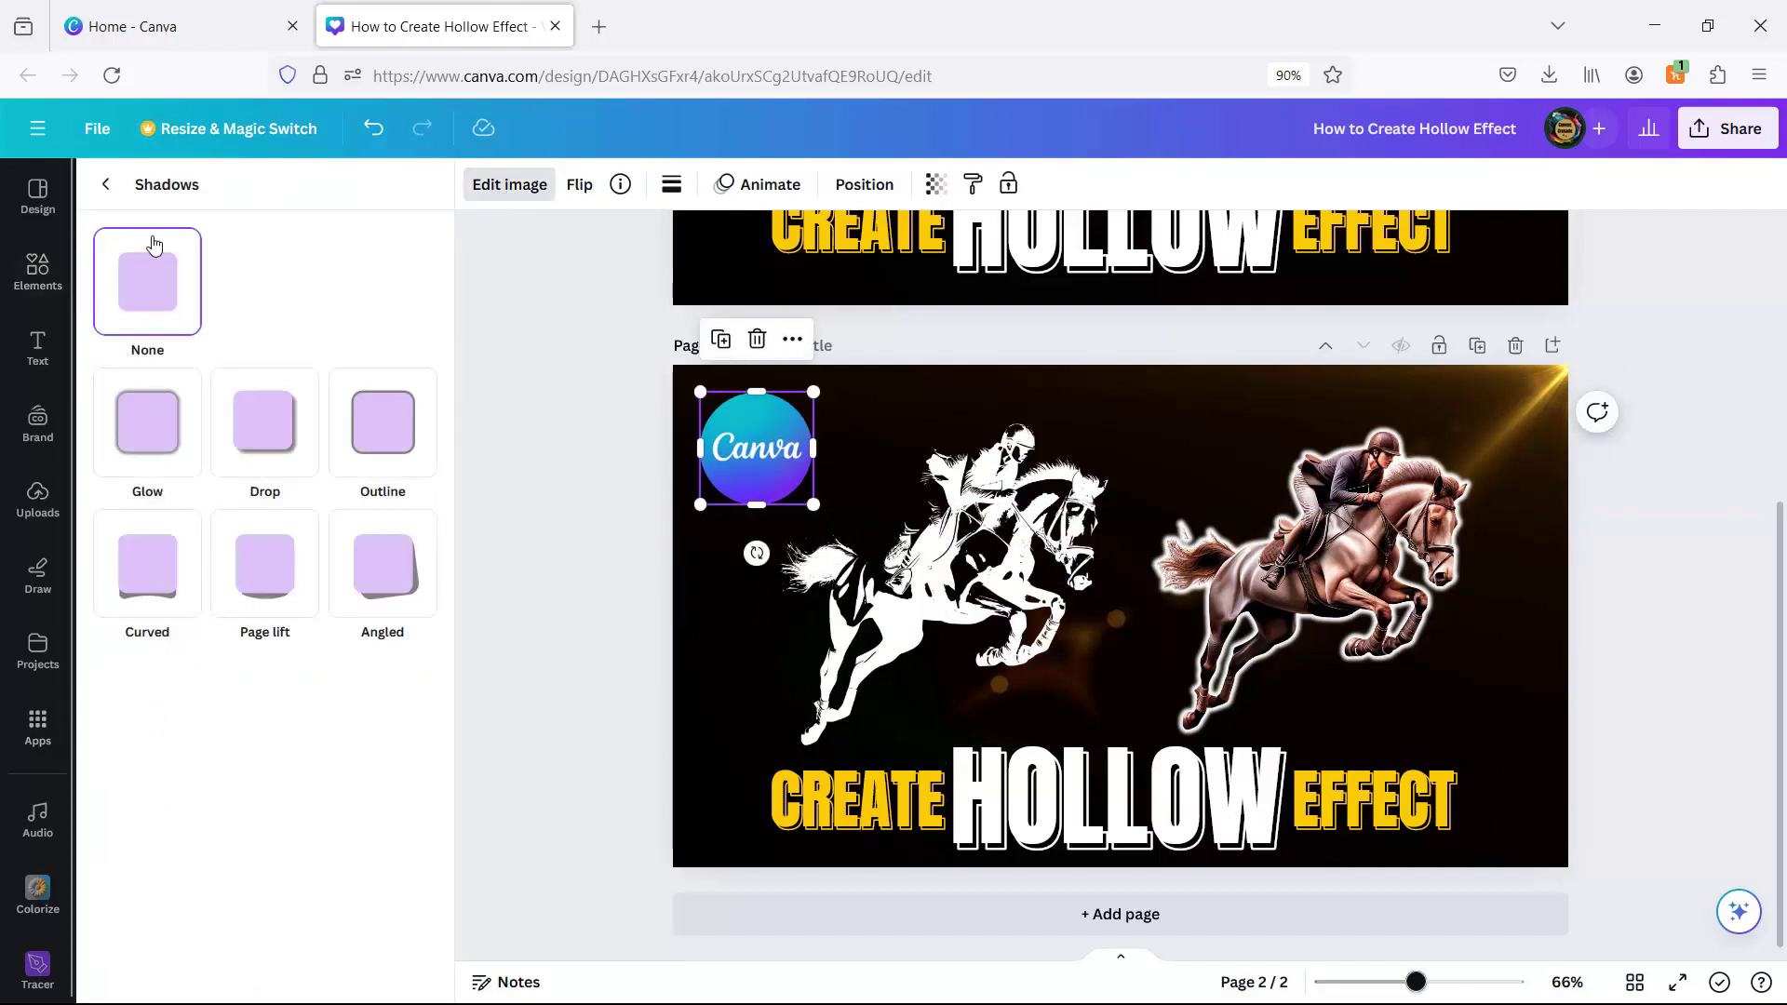
{"action": "left_click", "coordinate": [161, 423]}
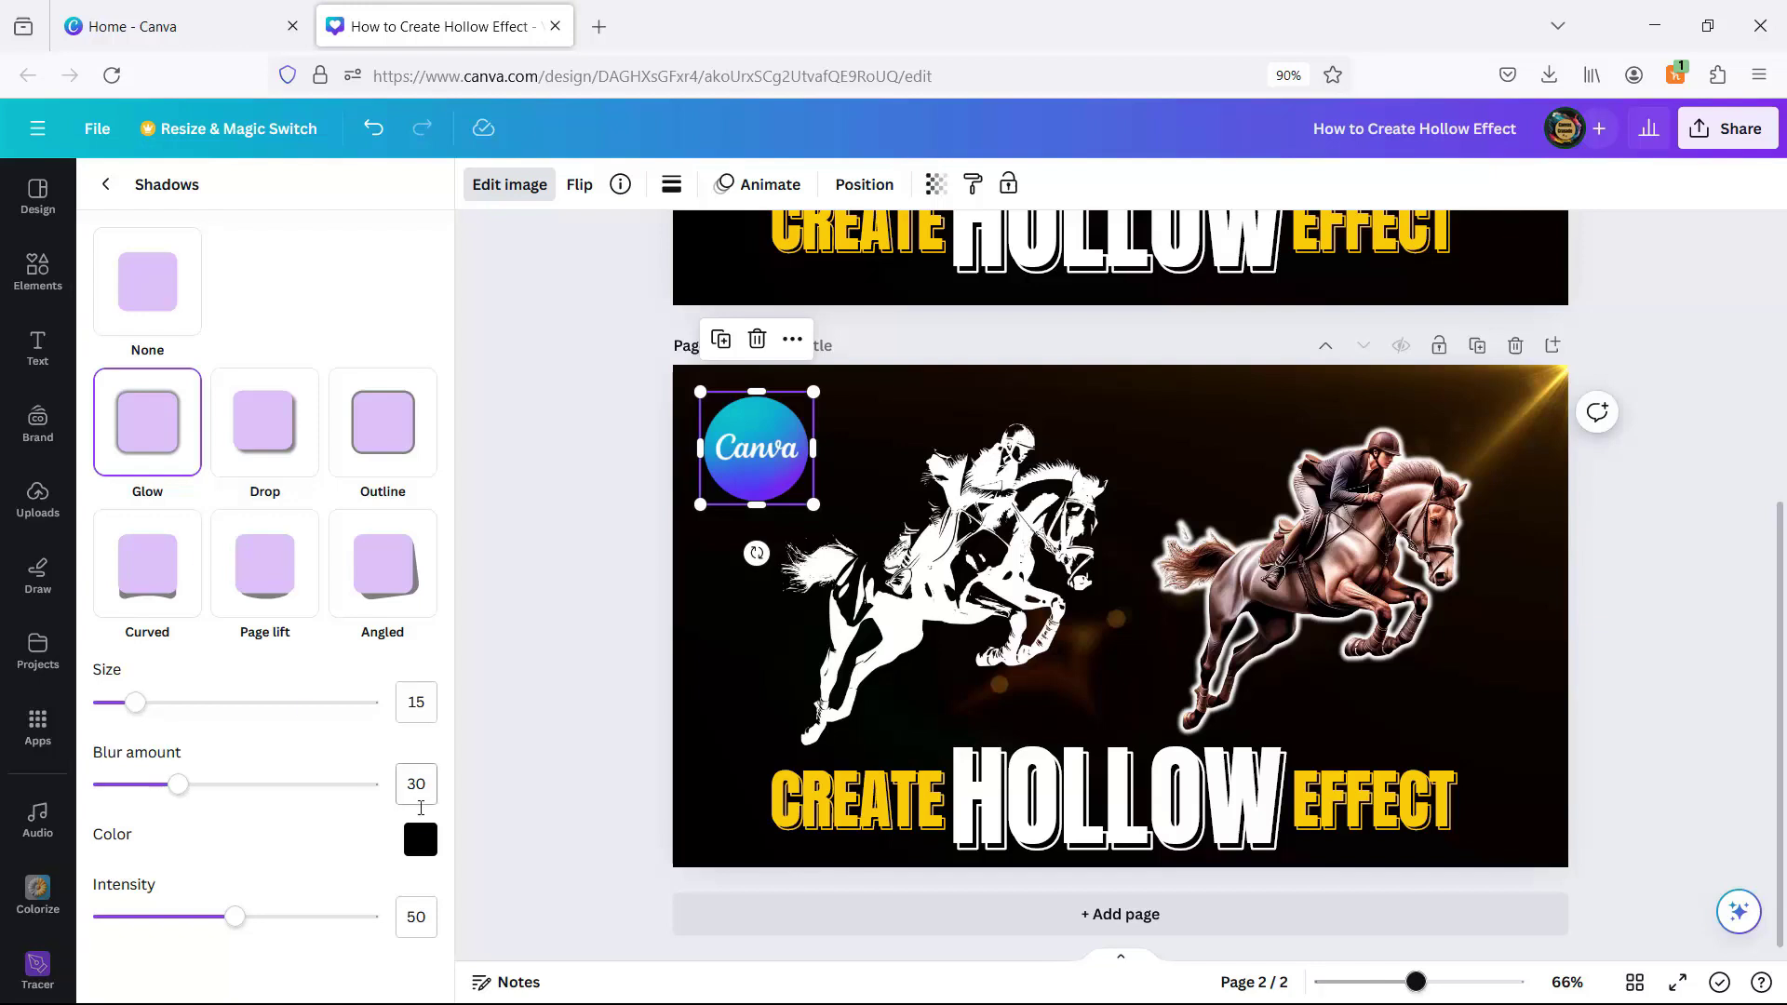
{"action": "left_click", "coordinate": [420, 840]}
{"action": "left_click_drag", "start_coordinate": [425, 721], "coordinate": [413, 595]}
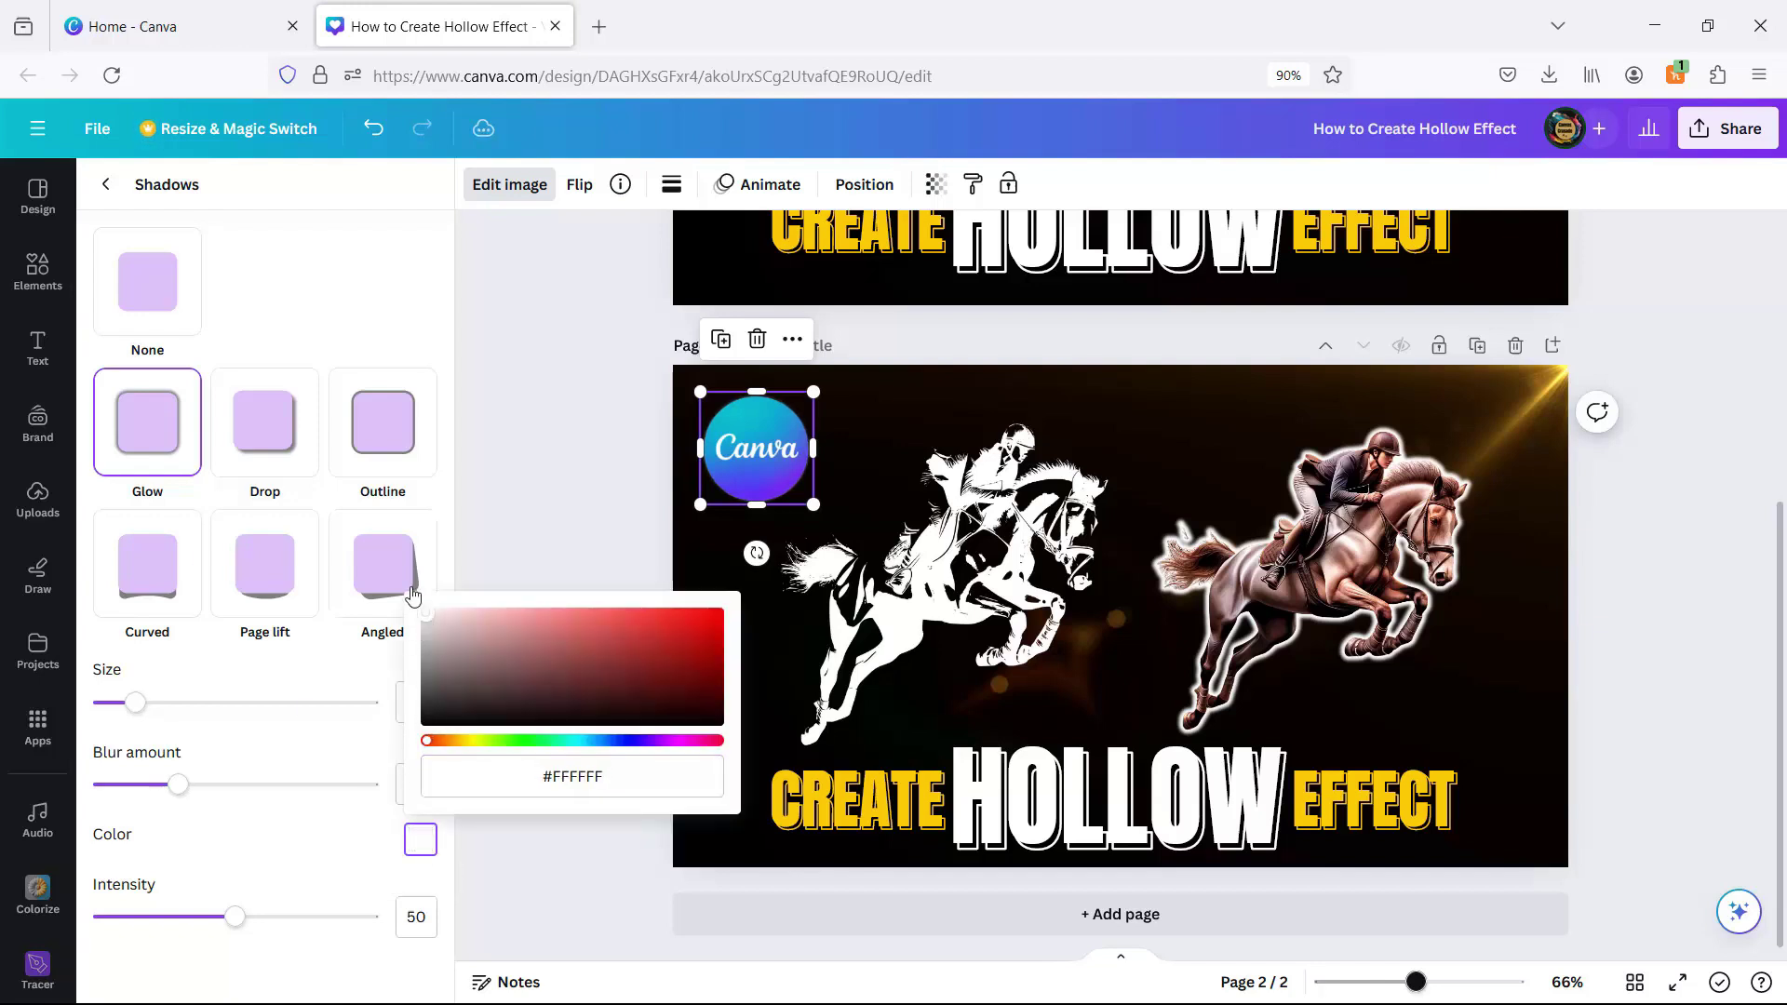
{"action": "left_click", "coordinate": [300, 682]}
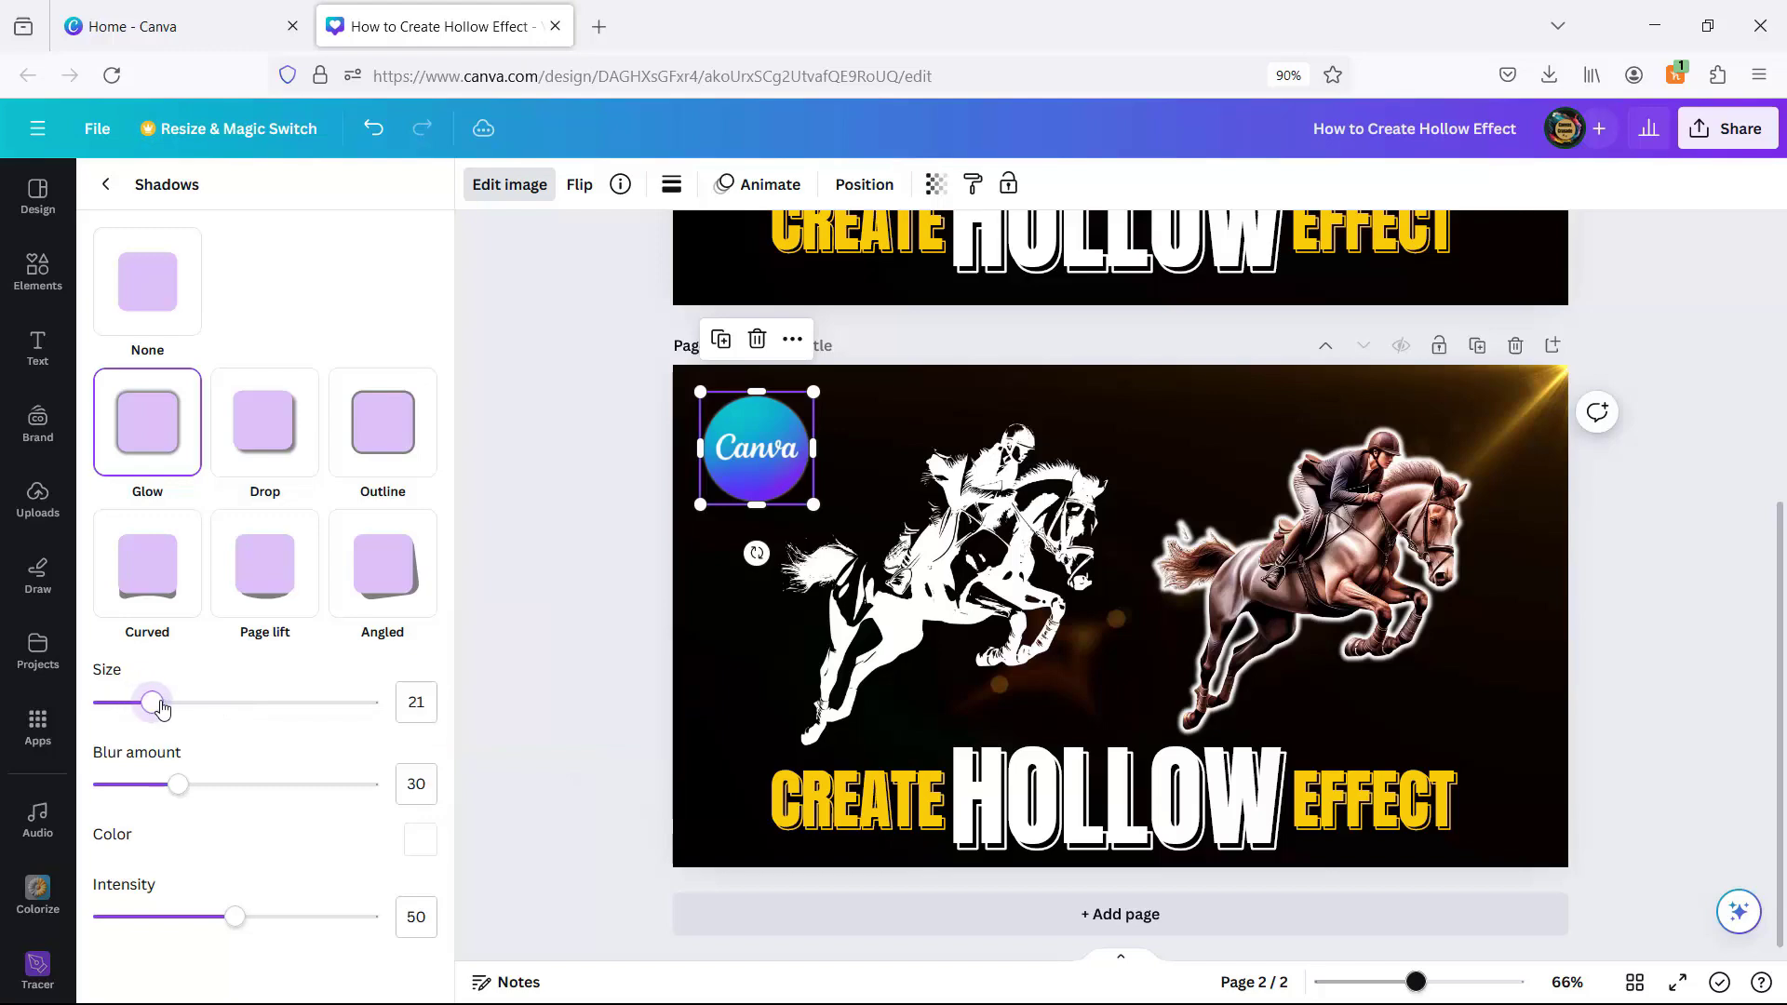
{"action": "left_click_drag", "start_coordinate": [187, 710], "coordinate": [203, 708]}
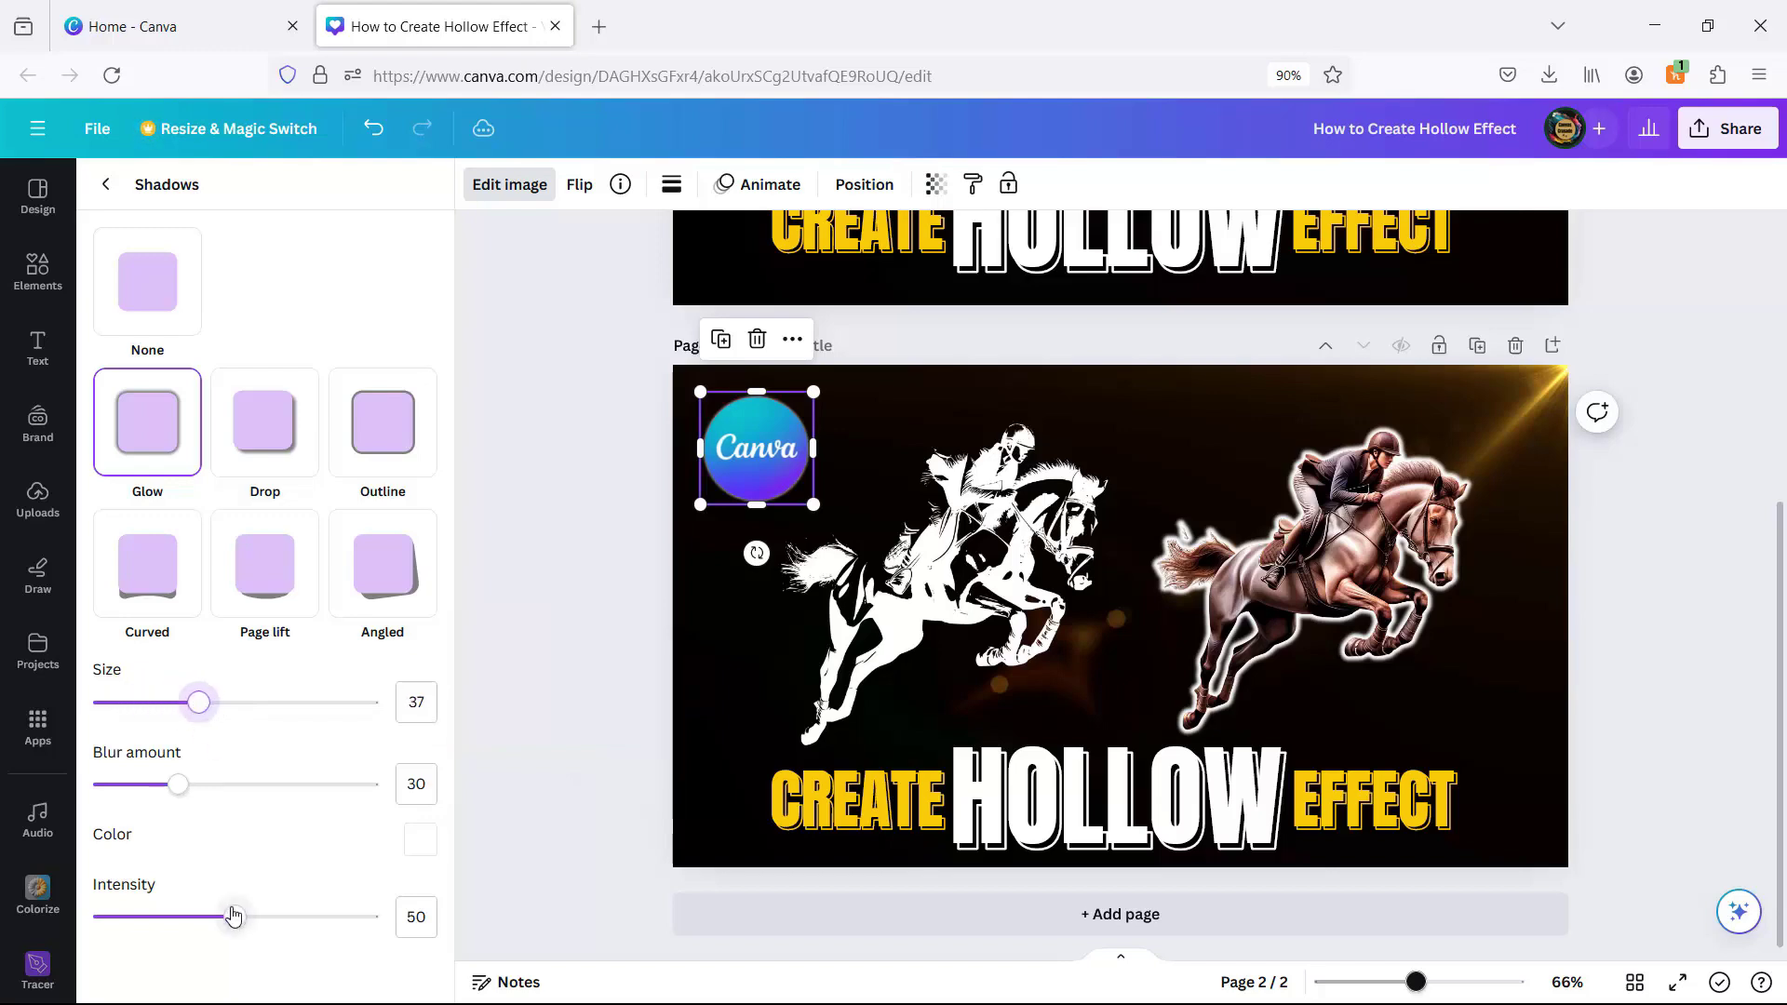
{"action": "left_click_drag", "start_coordinate": [232, 915], "coordinate": [394, 942]}
Step: Match the page 1 logo's glow by setting size 50 and blur 65
{"action": "scroll", "coordinate": [488, 816], "scroll_direction": "up", "scroll_amount": 5}
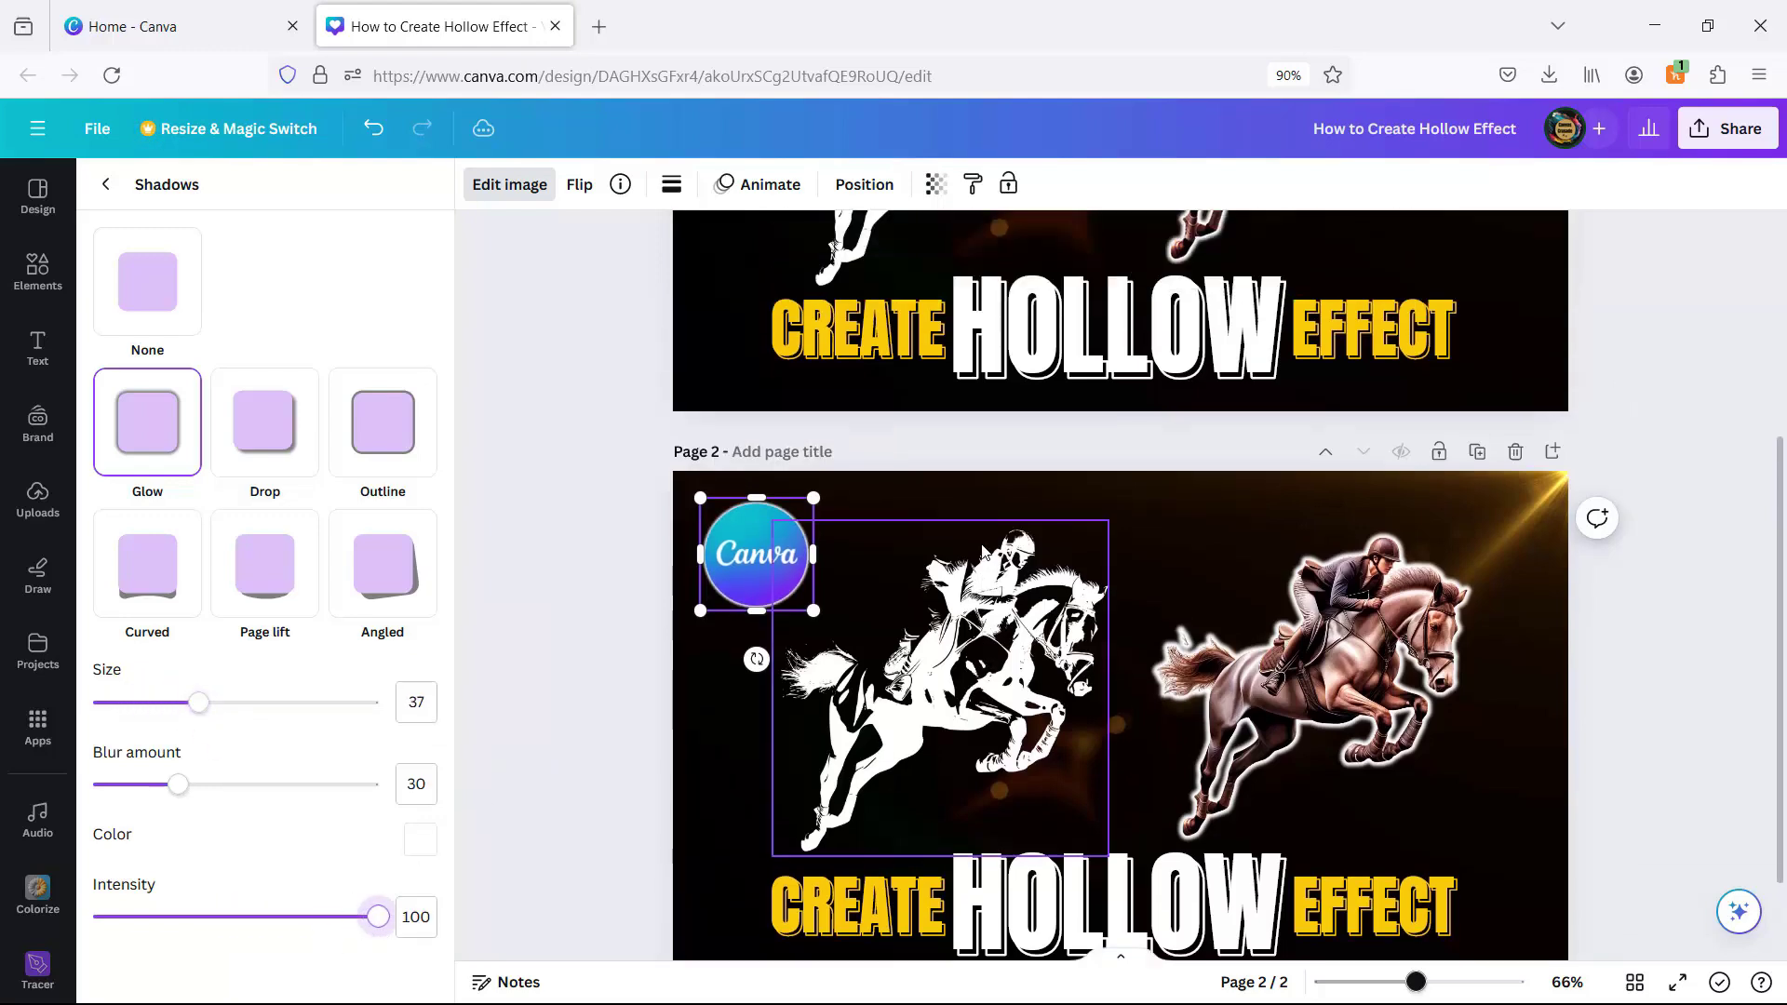
{"action": "left_click", "coordinate": [733, 281]}
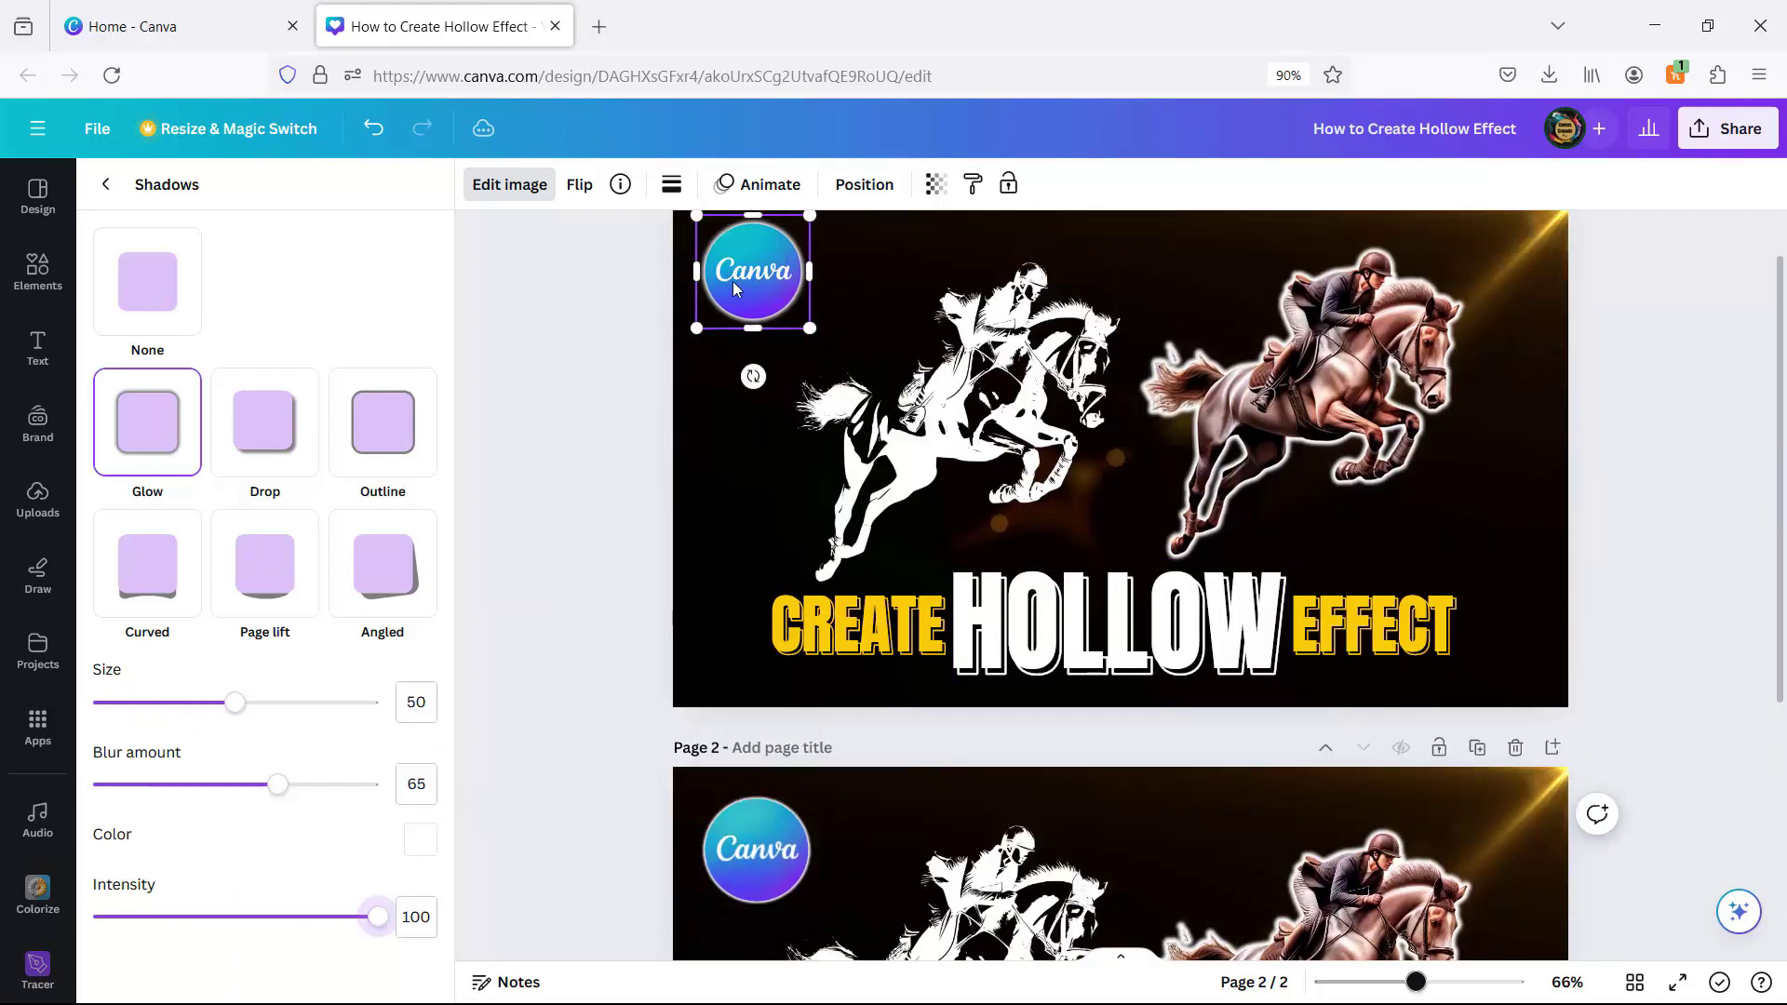
{"action": "left_click", "coordinate": [741, 851]}
{"action": "left_click", "coordinate": [425, 704]}
{"action": "type", "text": "50"}
{"action": "key", "text": "Tab"}
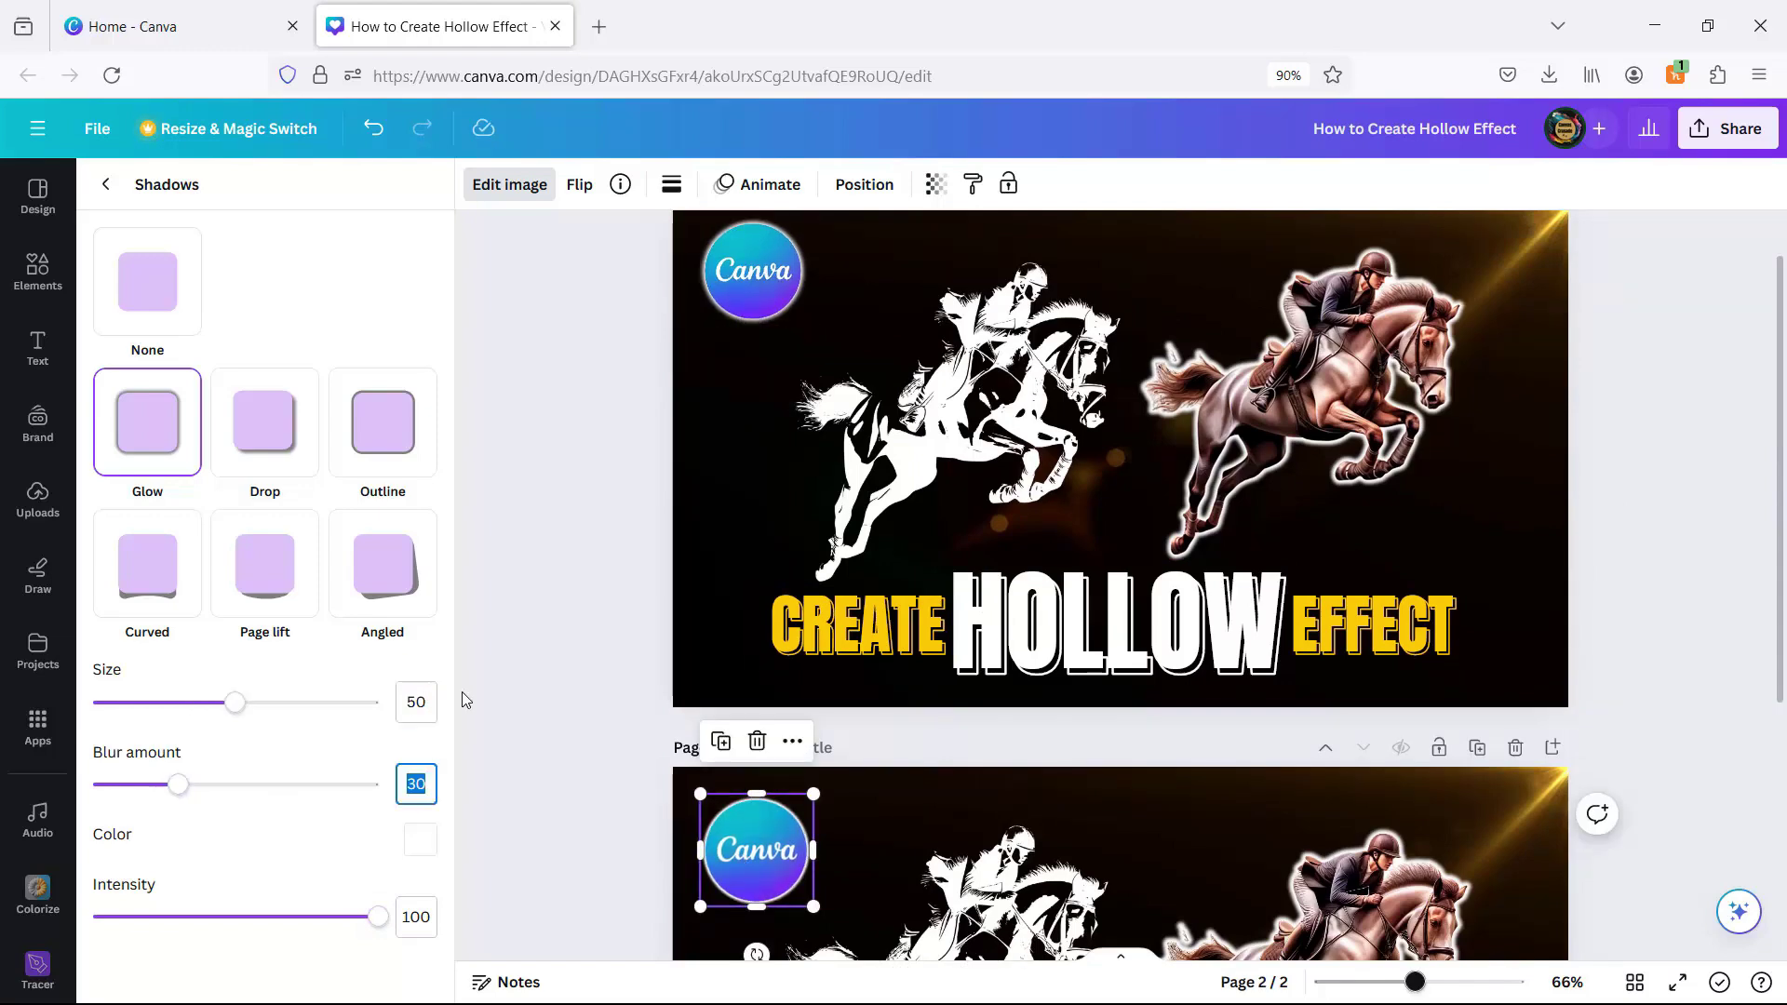
{"action": "type", "text": "65"}
{"action": "key", "text": "Tab"}
{"action": "scroll", "coordinate": [617, 670], "scroll_direction": "down", "scroll_amount": 3}
{"action": "scroll", "coordinate": [603, 666], "scroll_direction": "up", "scroll_amount": 4}
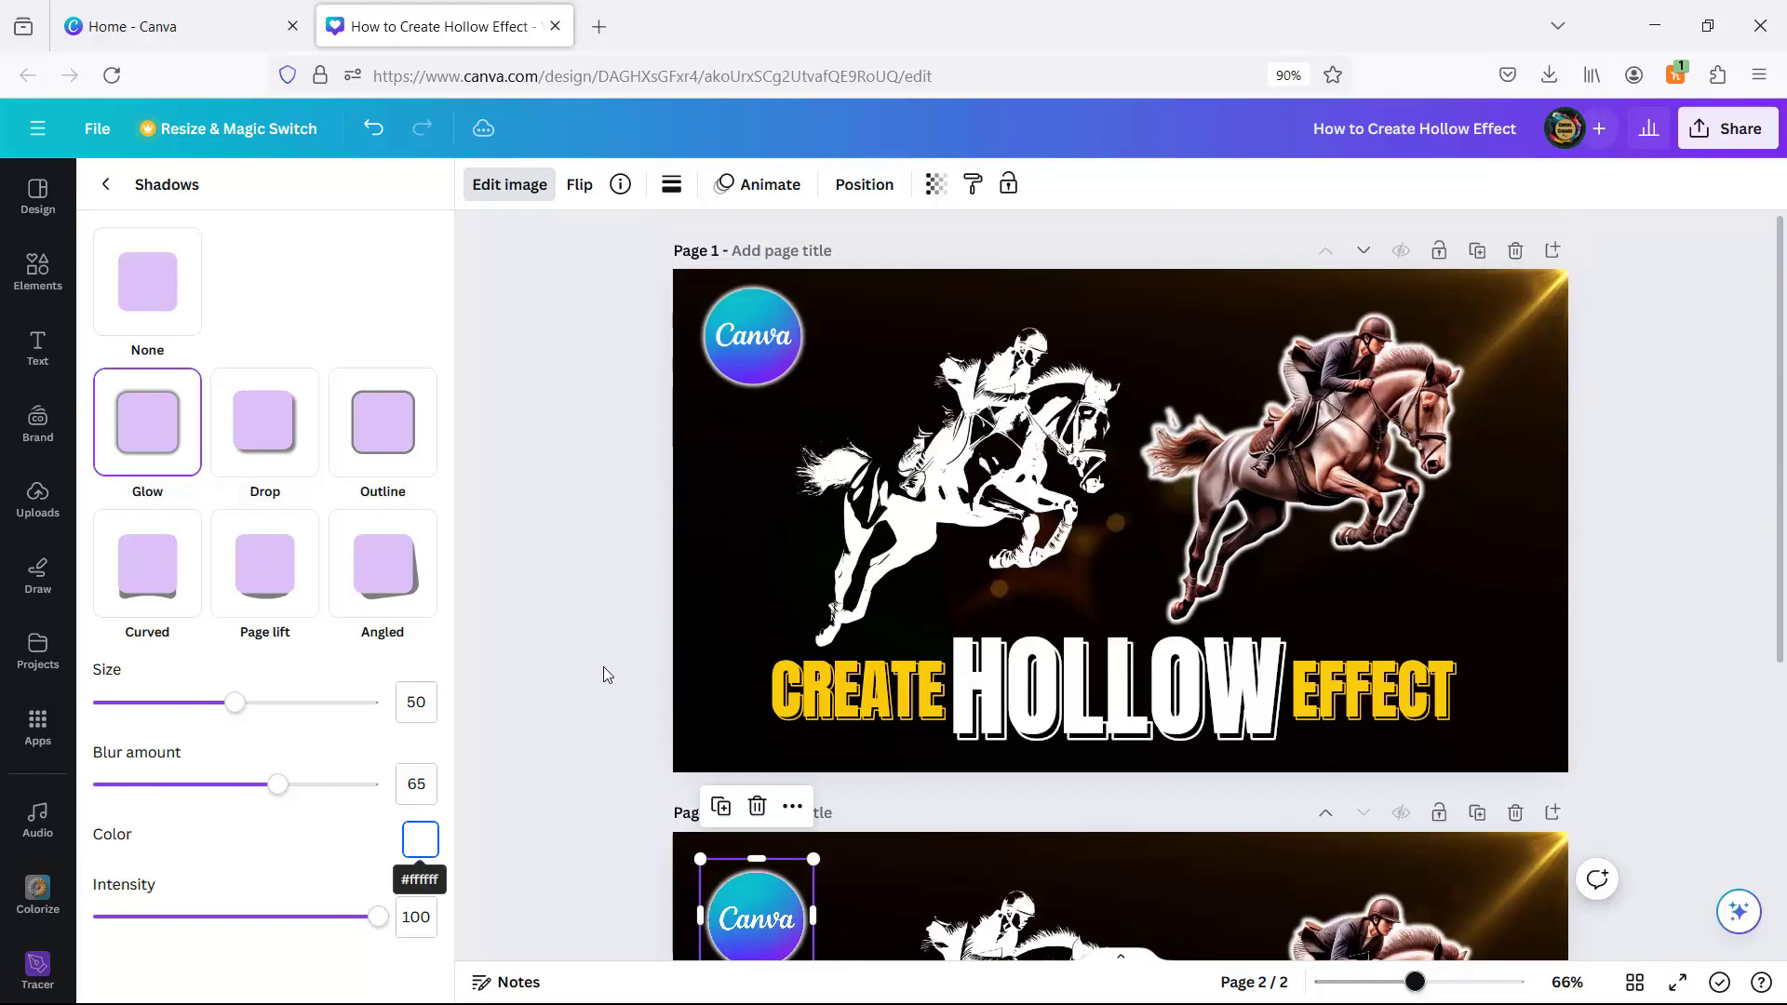
{"action": "scroll", "coordinate": [769, 669], "scroll_direction": "down", "scroll_amount": 3}
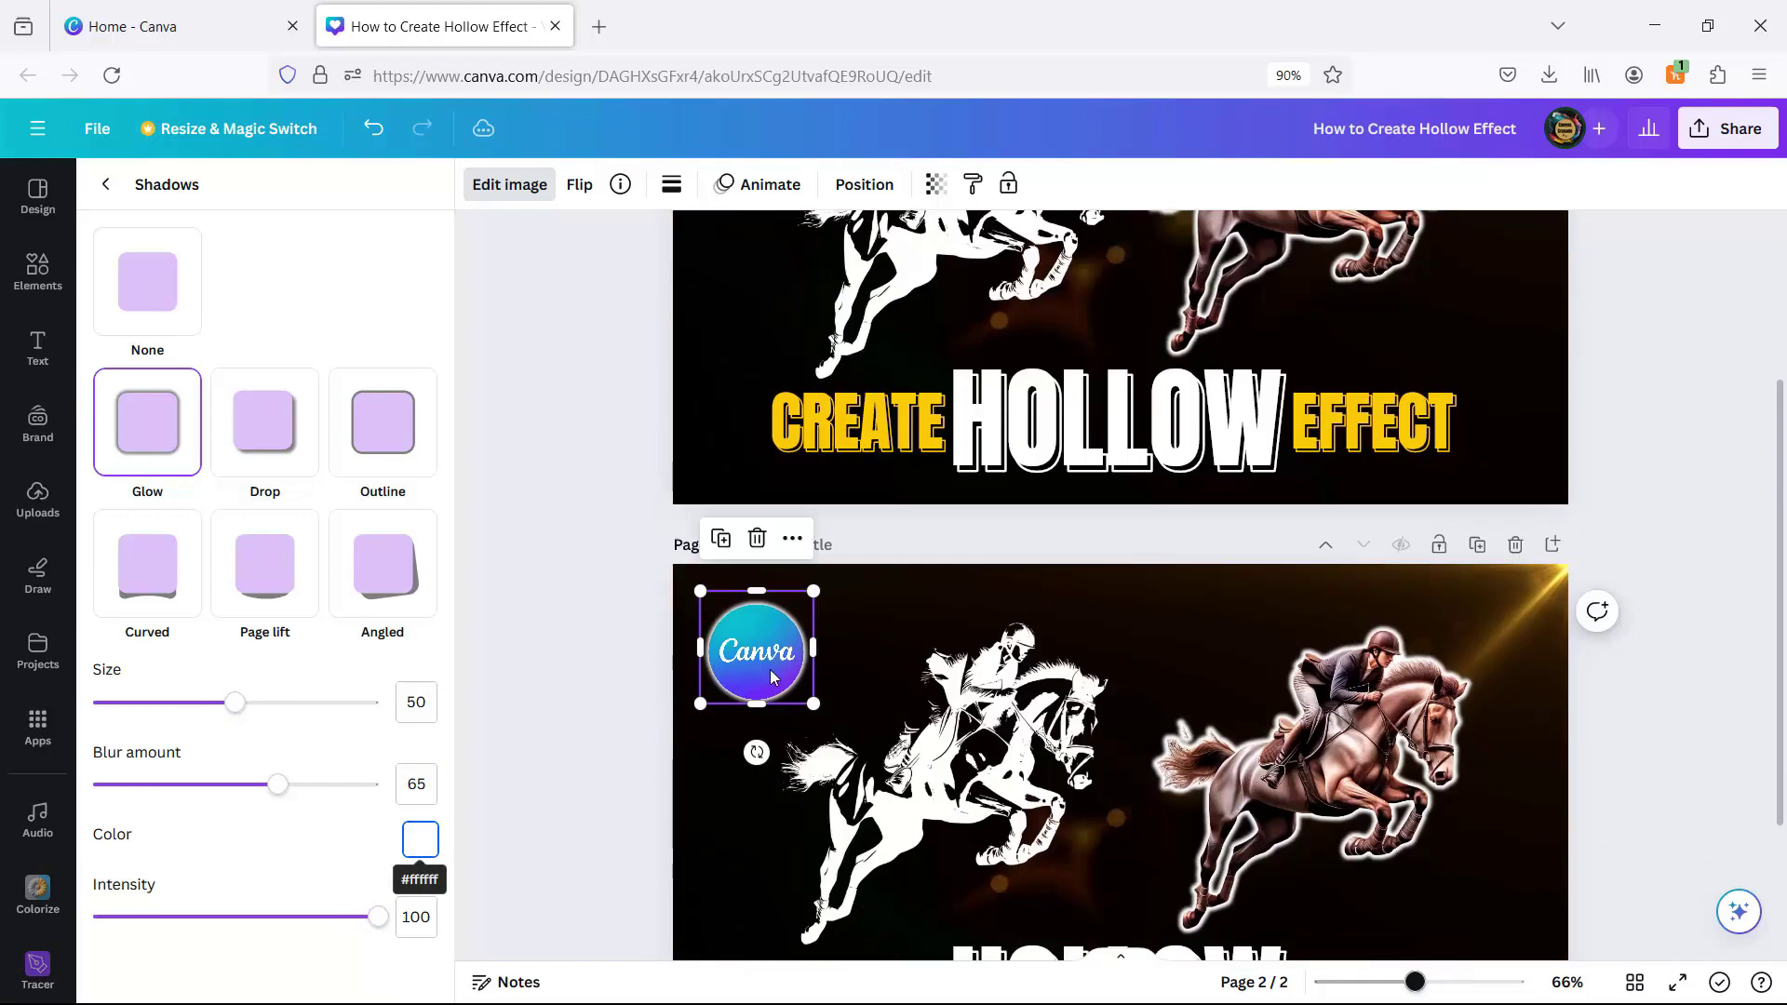
{"action": "left_click", "coordinate": [562, 642]}
{"action": "scroll", "coordinate": [601, 632], "scroll_direction": "down", "scroll_amount": 2}
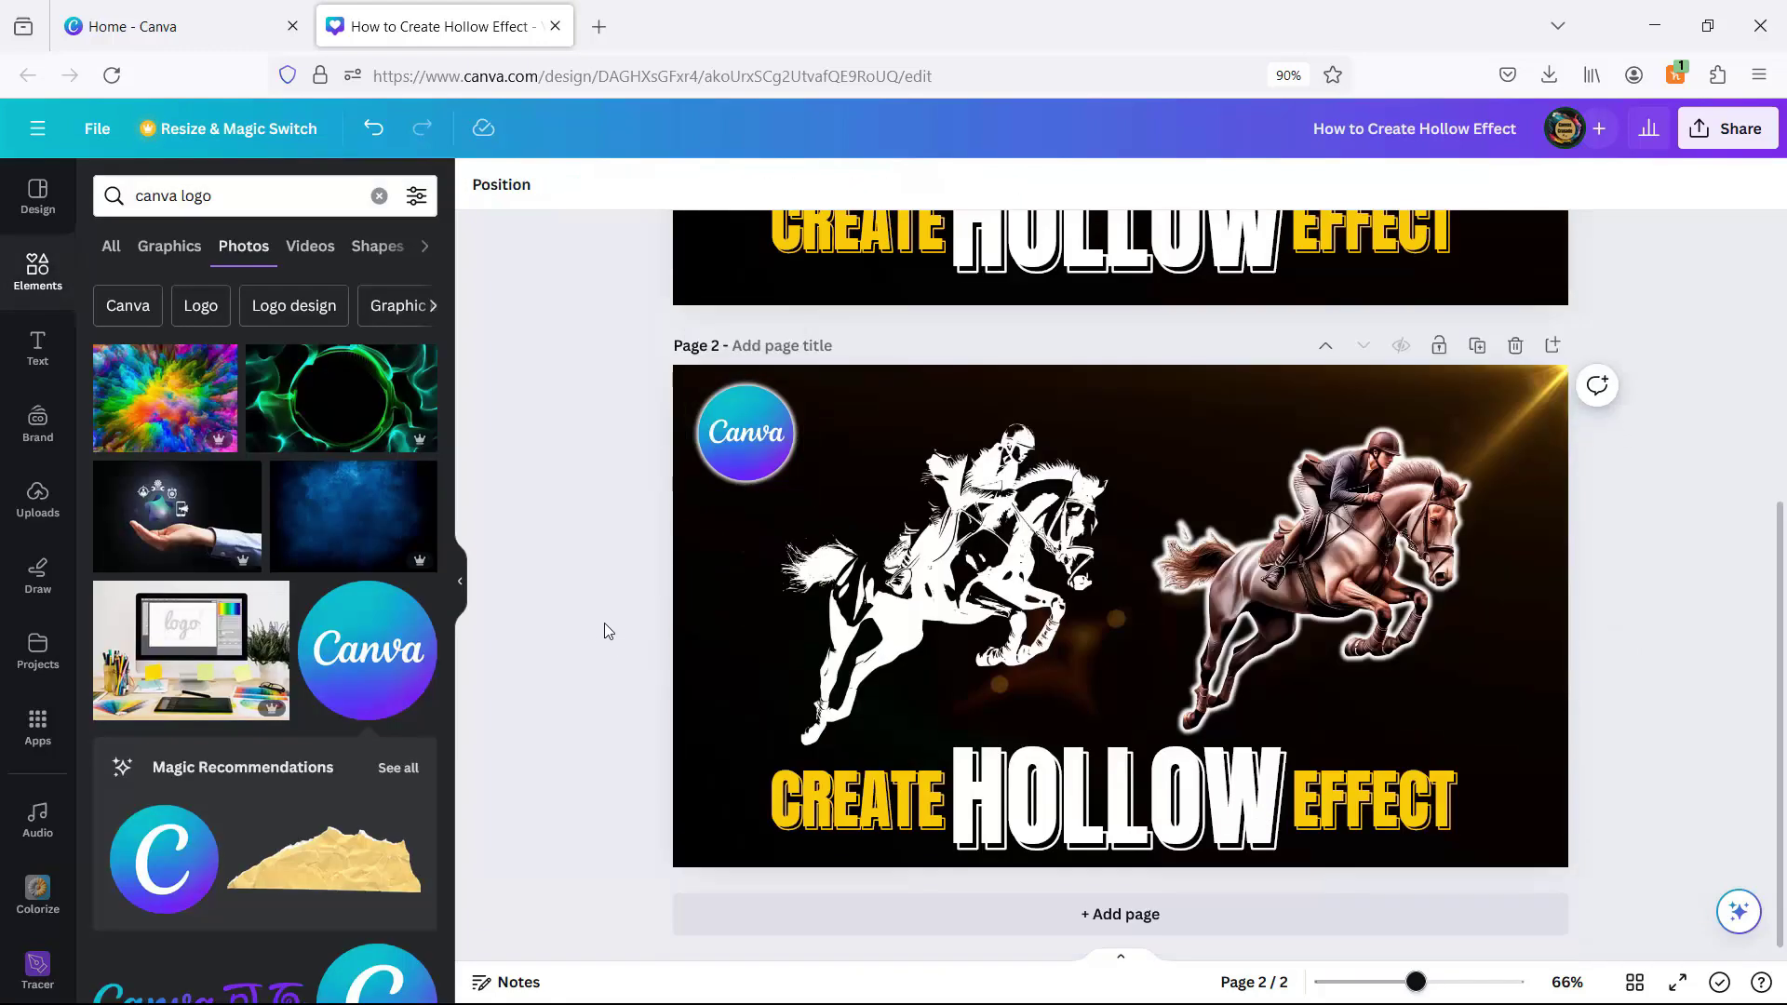
Step: Shift both horses and the HOLLOW, CREATE and EFFECT text boxes slightly upward
{"action": "left_click_drag", "start_coordinate": [1410, 596], "coordinate": [1381, 551]}
{"action": "left_click_drag", "start_coordinate": [1010, 570], "coordinate": [1015, 540]}
{"action": "left_click", "coordinate": [1143, 810]}
{"action": "left_click_drag", "start_coordinate": [1142, 793], "coordinate": [1143, 791]}
{"action": "left_click", "coordinate": [868, 816]}
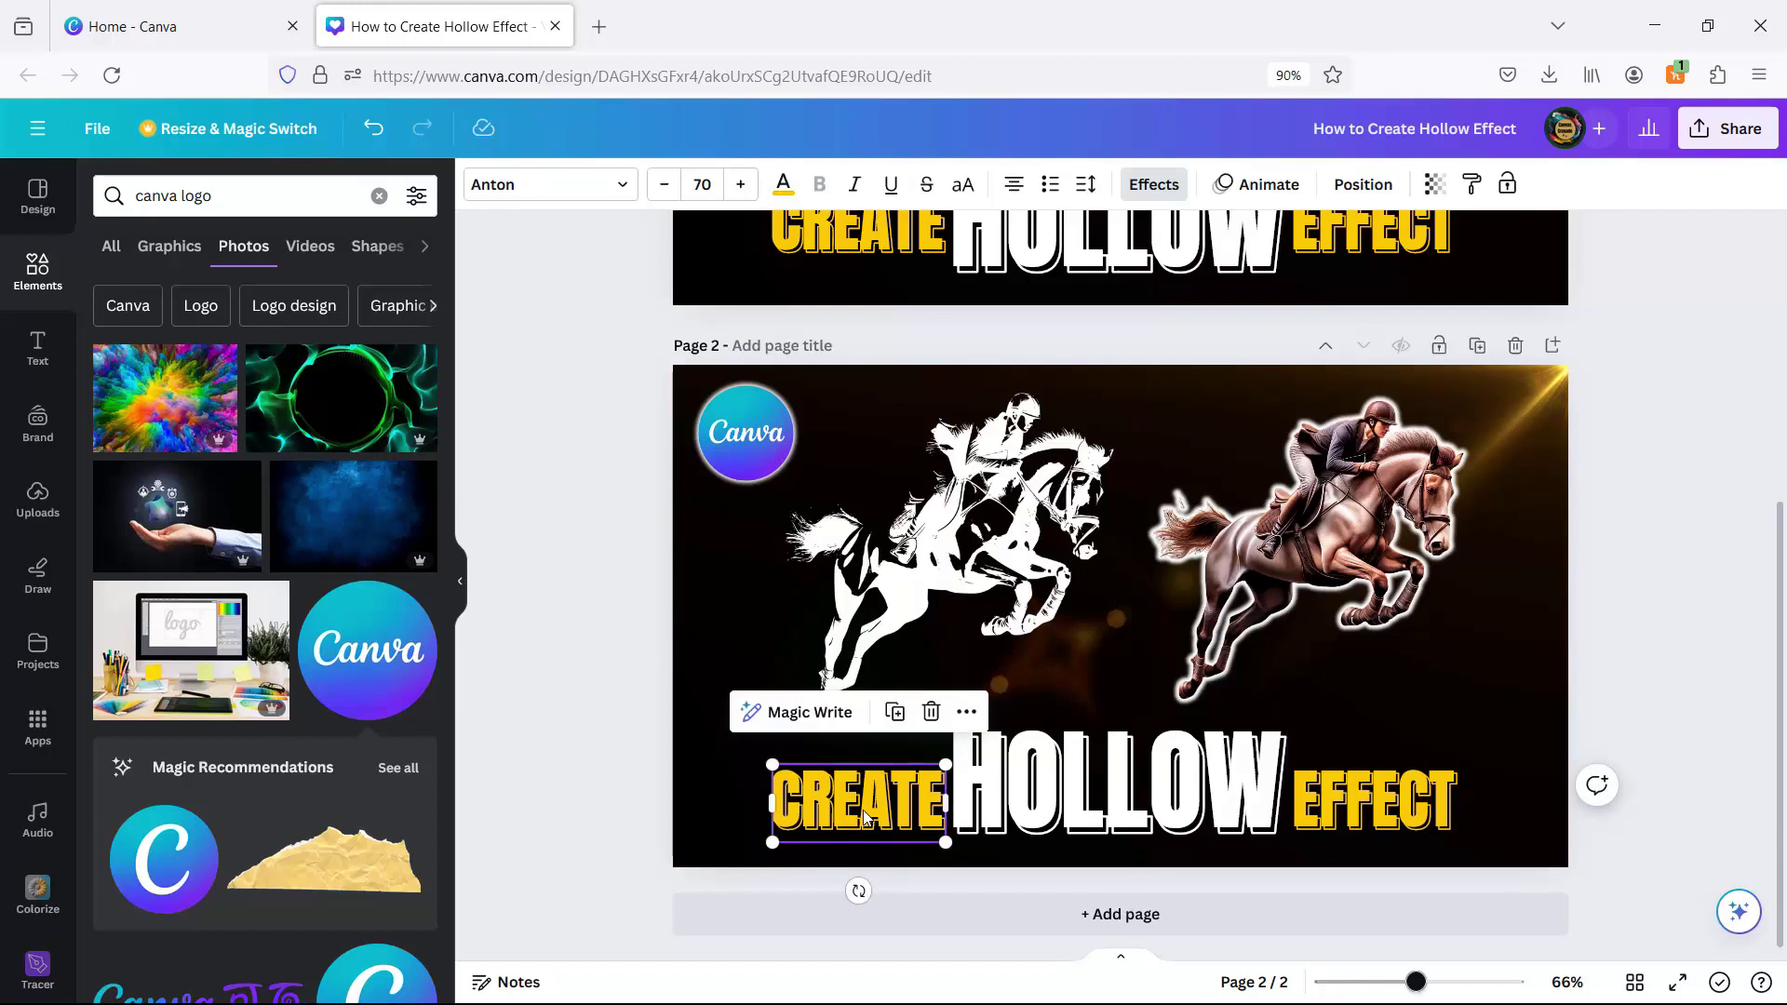
{"action": "left_click_drag", "start_coordinate": [868, 817], "coordinate": [860, 798]}
{"action": "left_click", "coordinate": [1389, 819]}
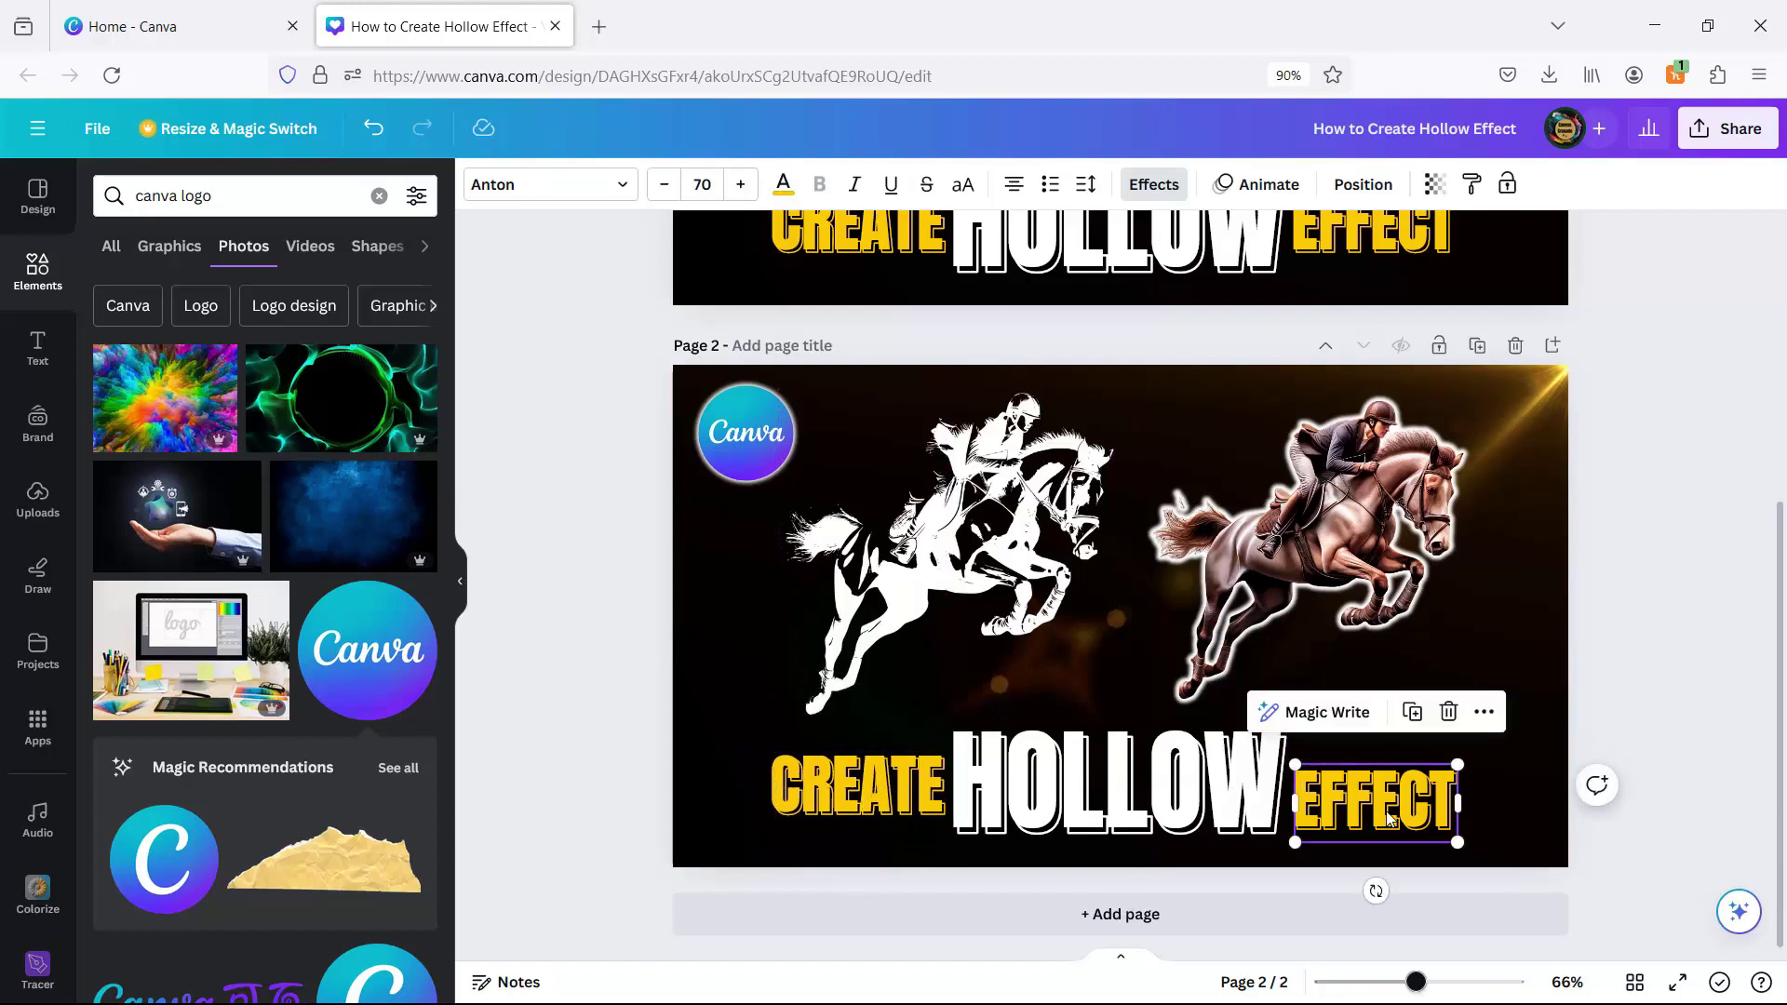
{"action": "left_click_drag", "start_coordinate": [1389, 819], "coordinate": [1387, 805]}
{"action": "left_click", "coordinate": [1657, 699]}
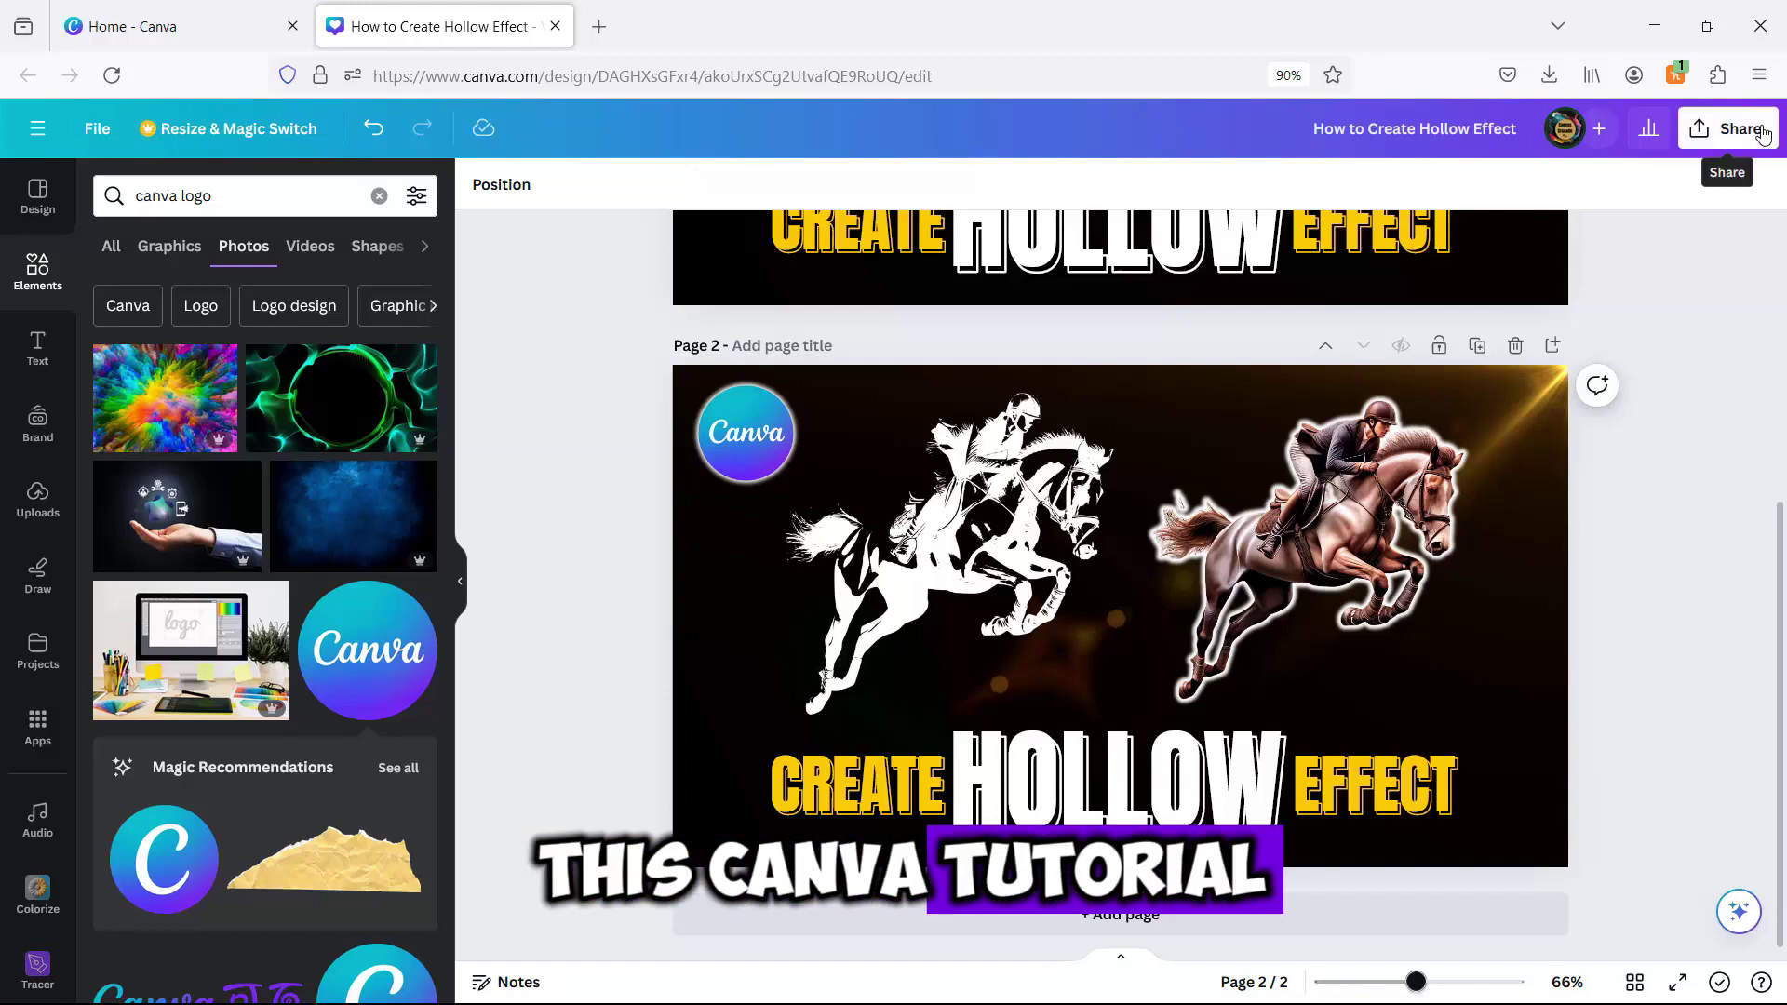
Step: Download only Page 2 as a PNG and open the downloaded file
{"action": "left_click", "coordinate": [1729, 129]}
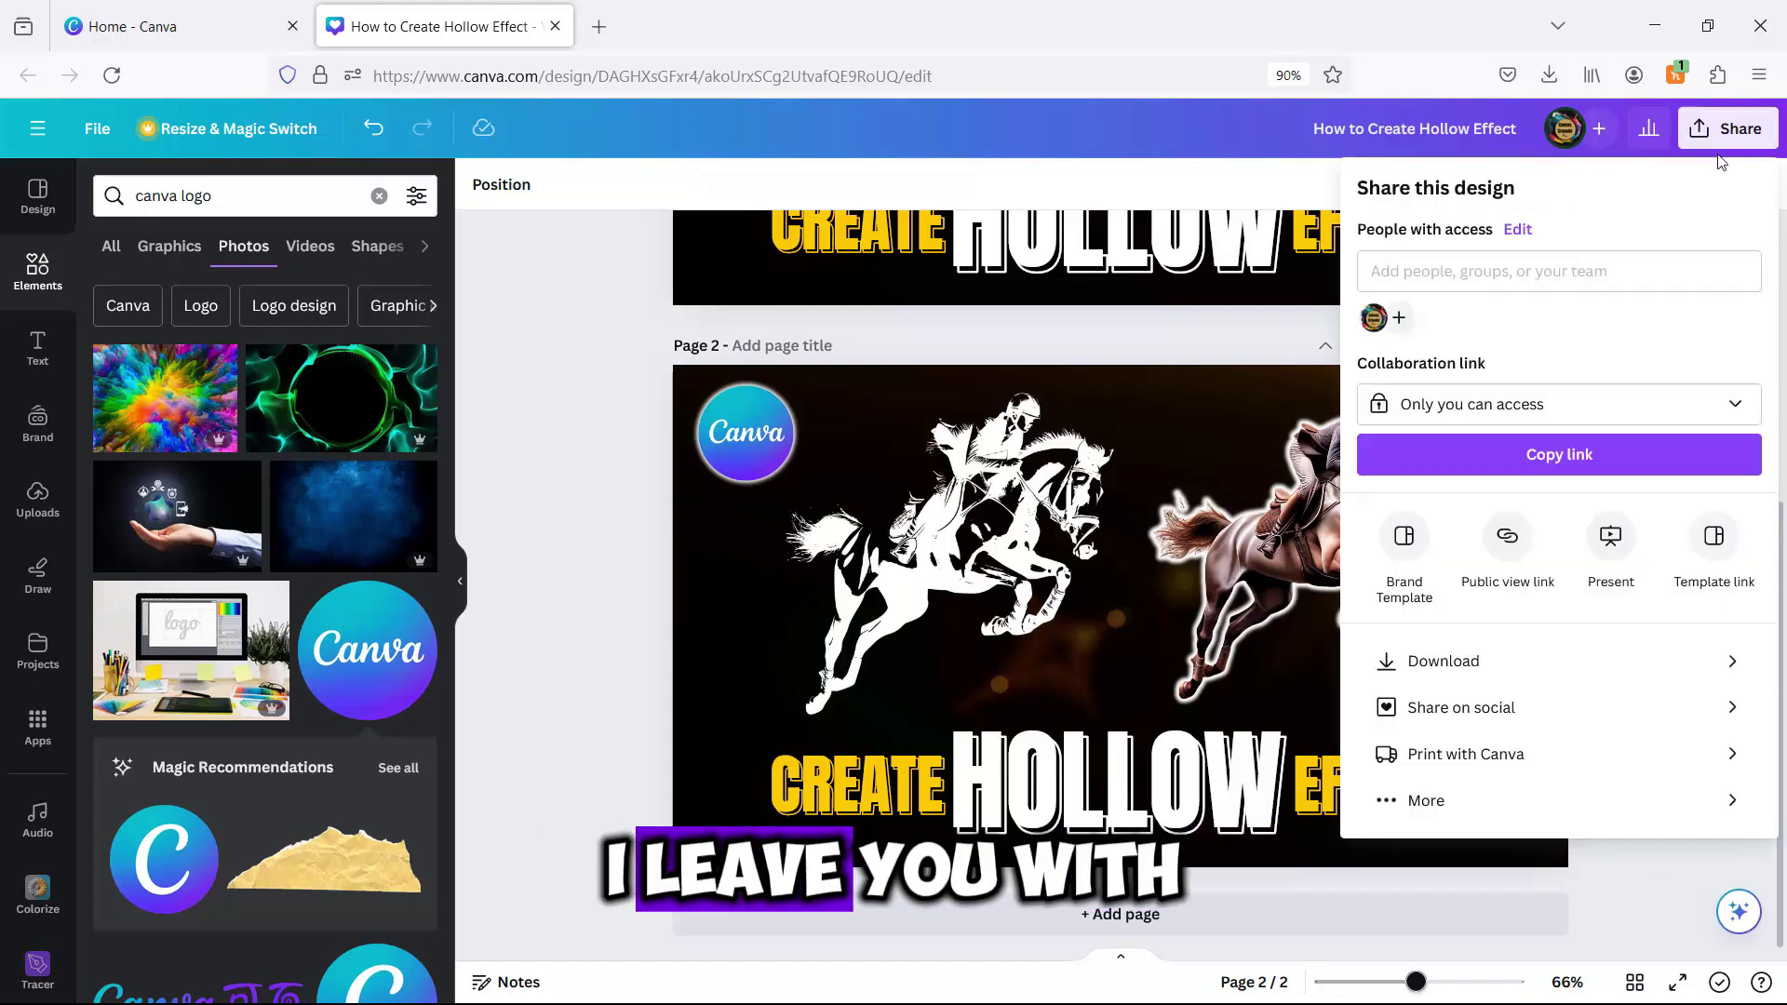
{"action": "left_click", "coordinate": [1464, 661]}
{"action": "left_click", "coordinate": [1740, 524]}
{"action": "left_click", "coordinate": [1742, 589]}
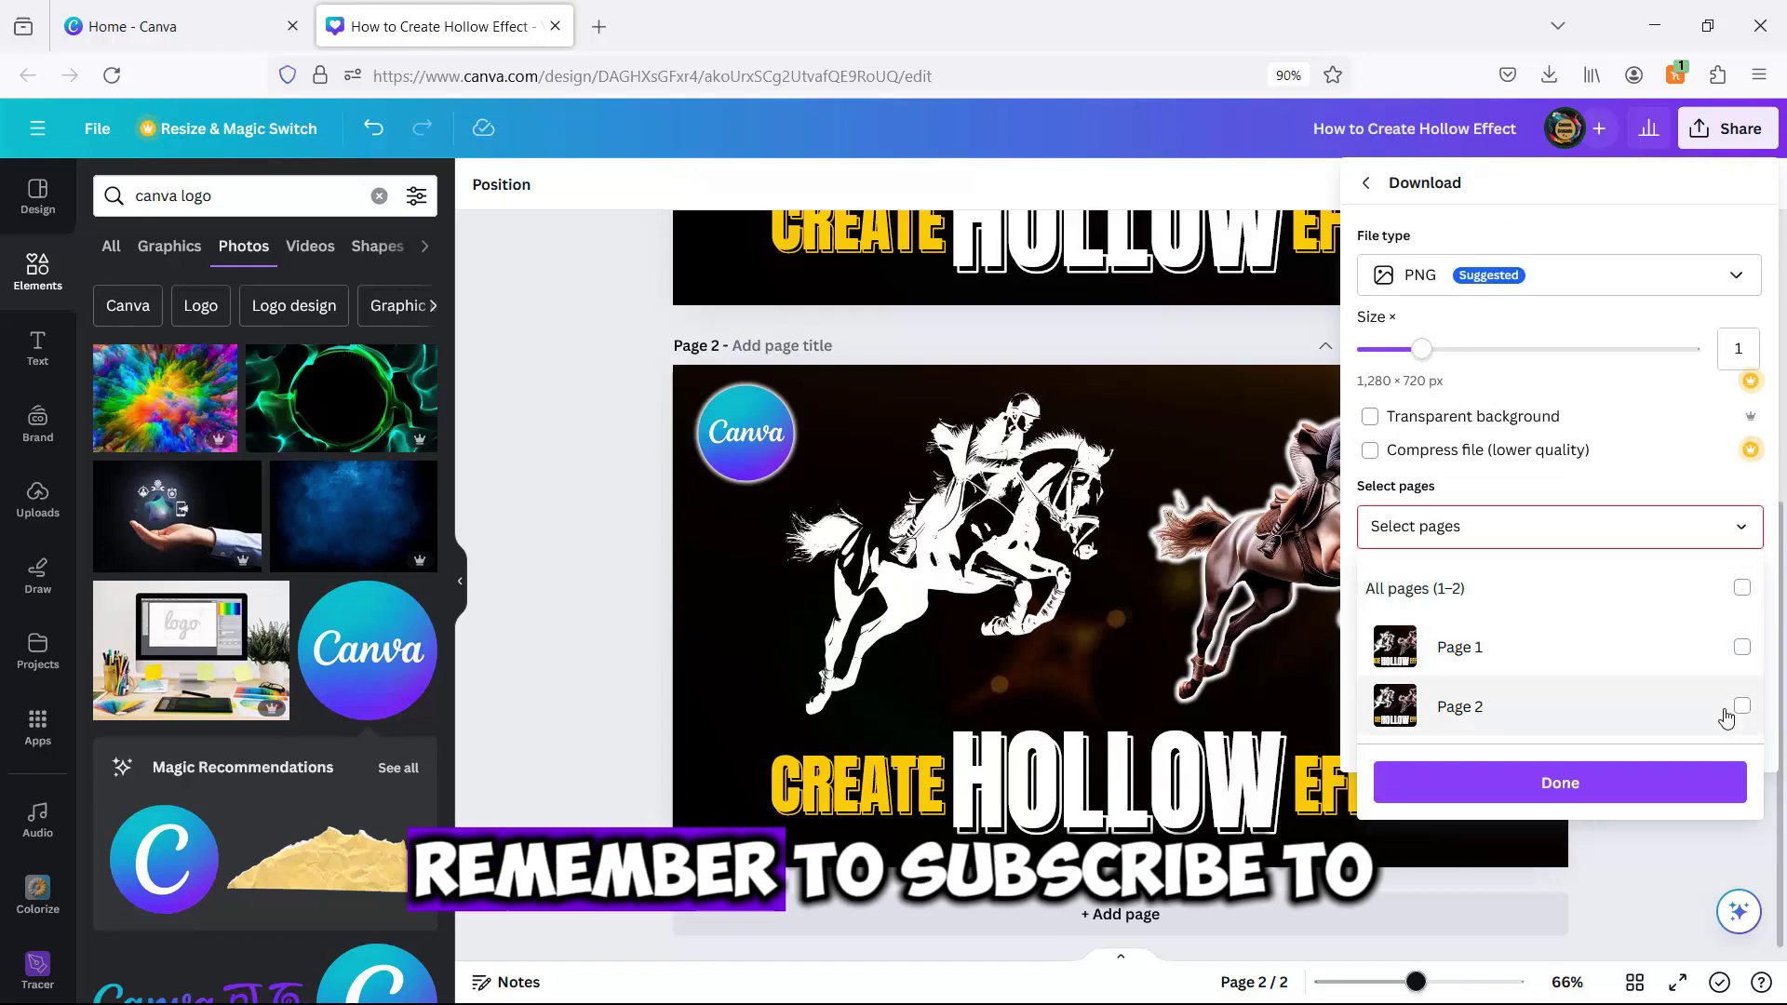
{"action": "left_click", "coordinate": [1742, 705]}
{"action": "left_click", "coordinate": [1566, 787]}
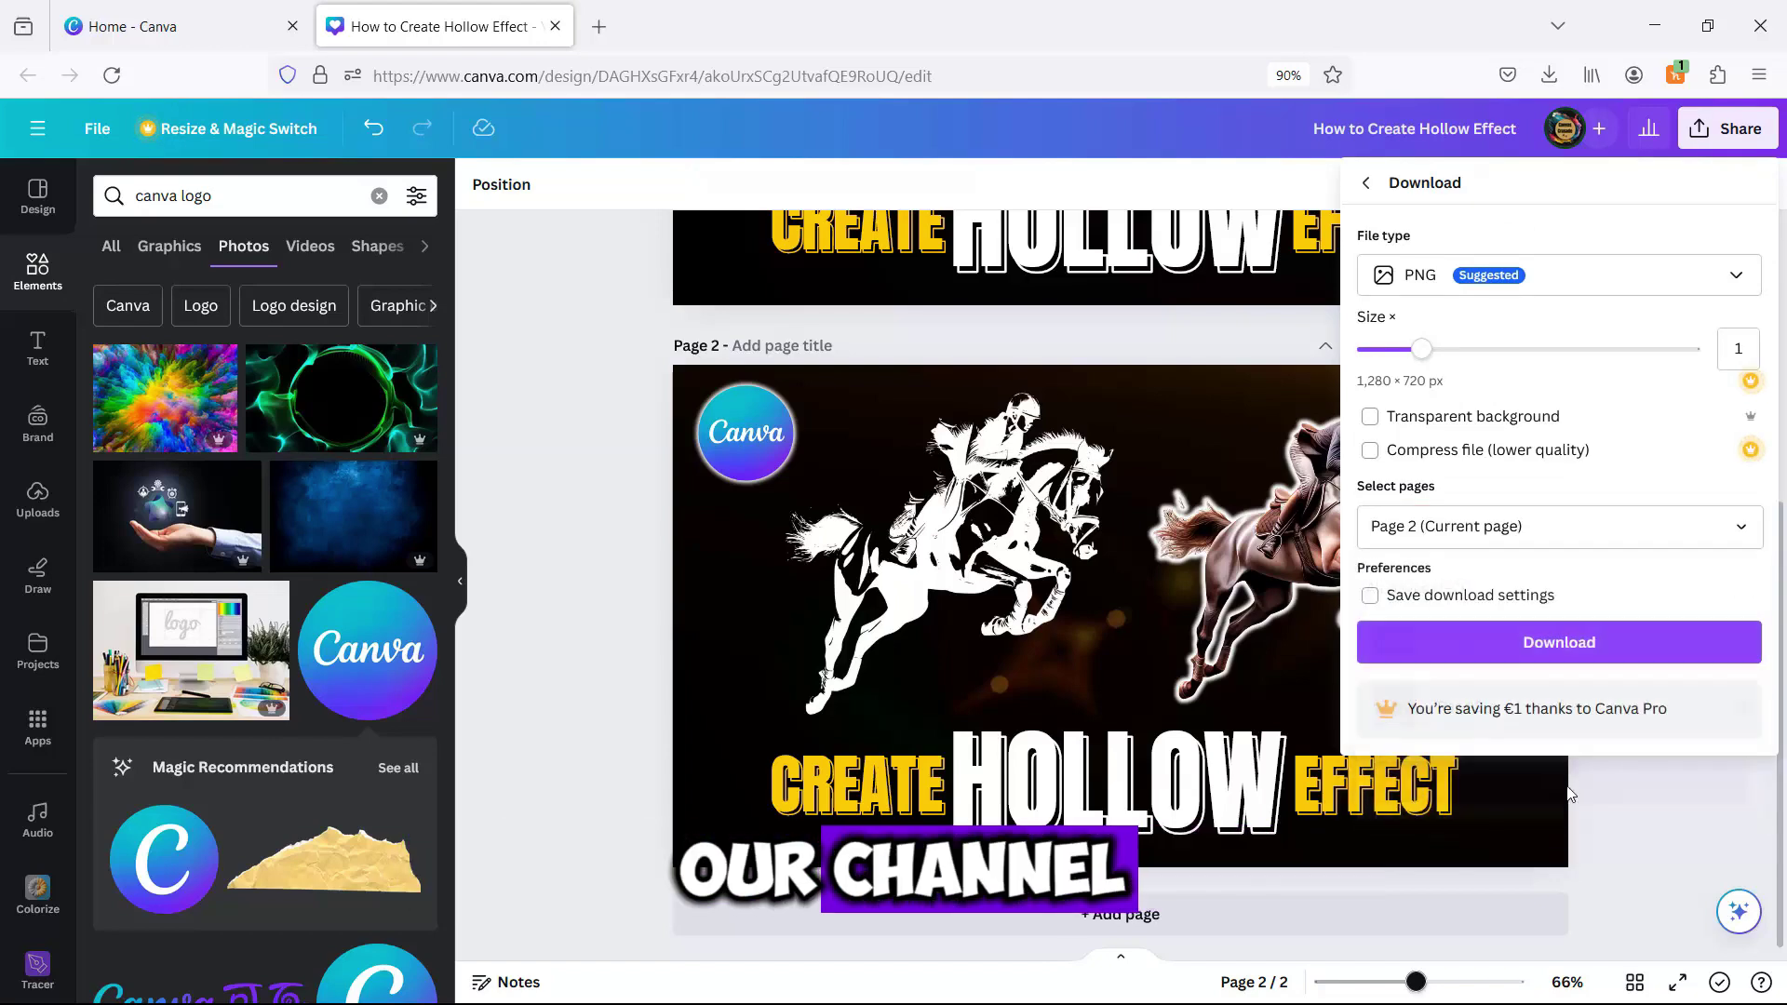
{"action": "left_click", "coordinate": [1583, 642]}
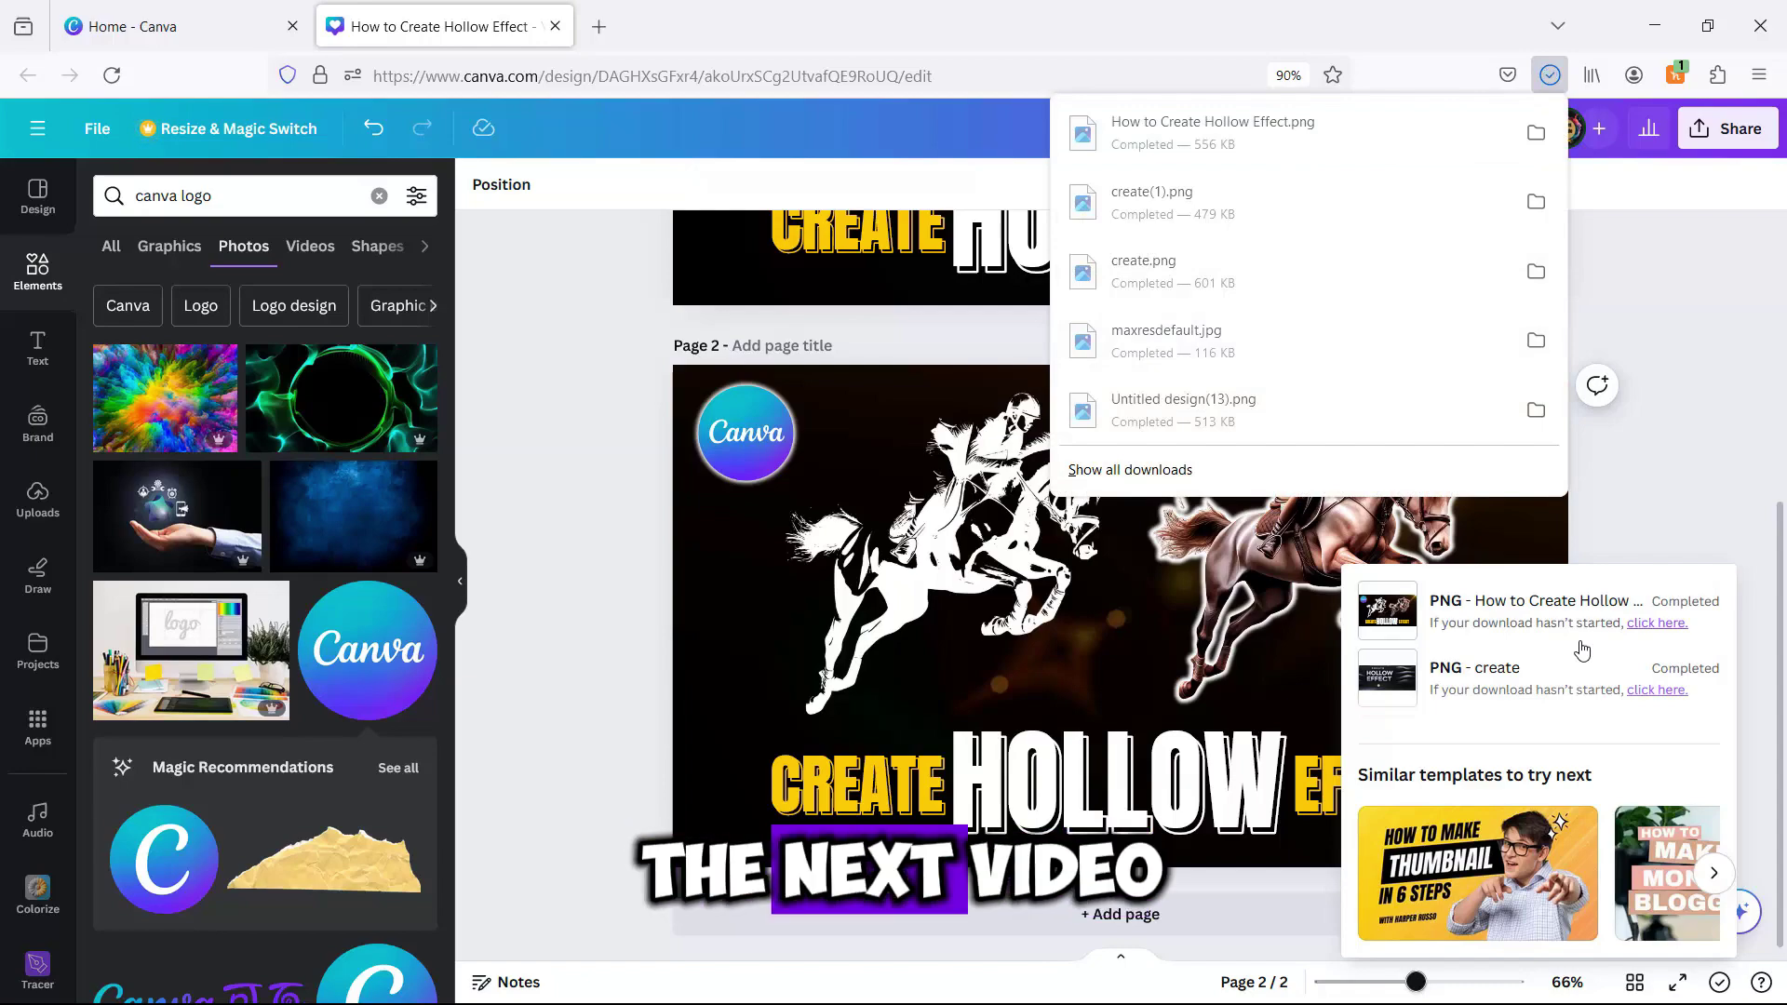
{"action": "left_click", "coordinate": [1251, 130]}
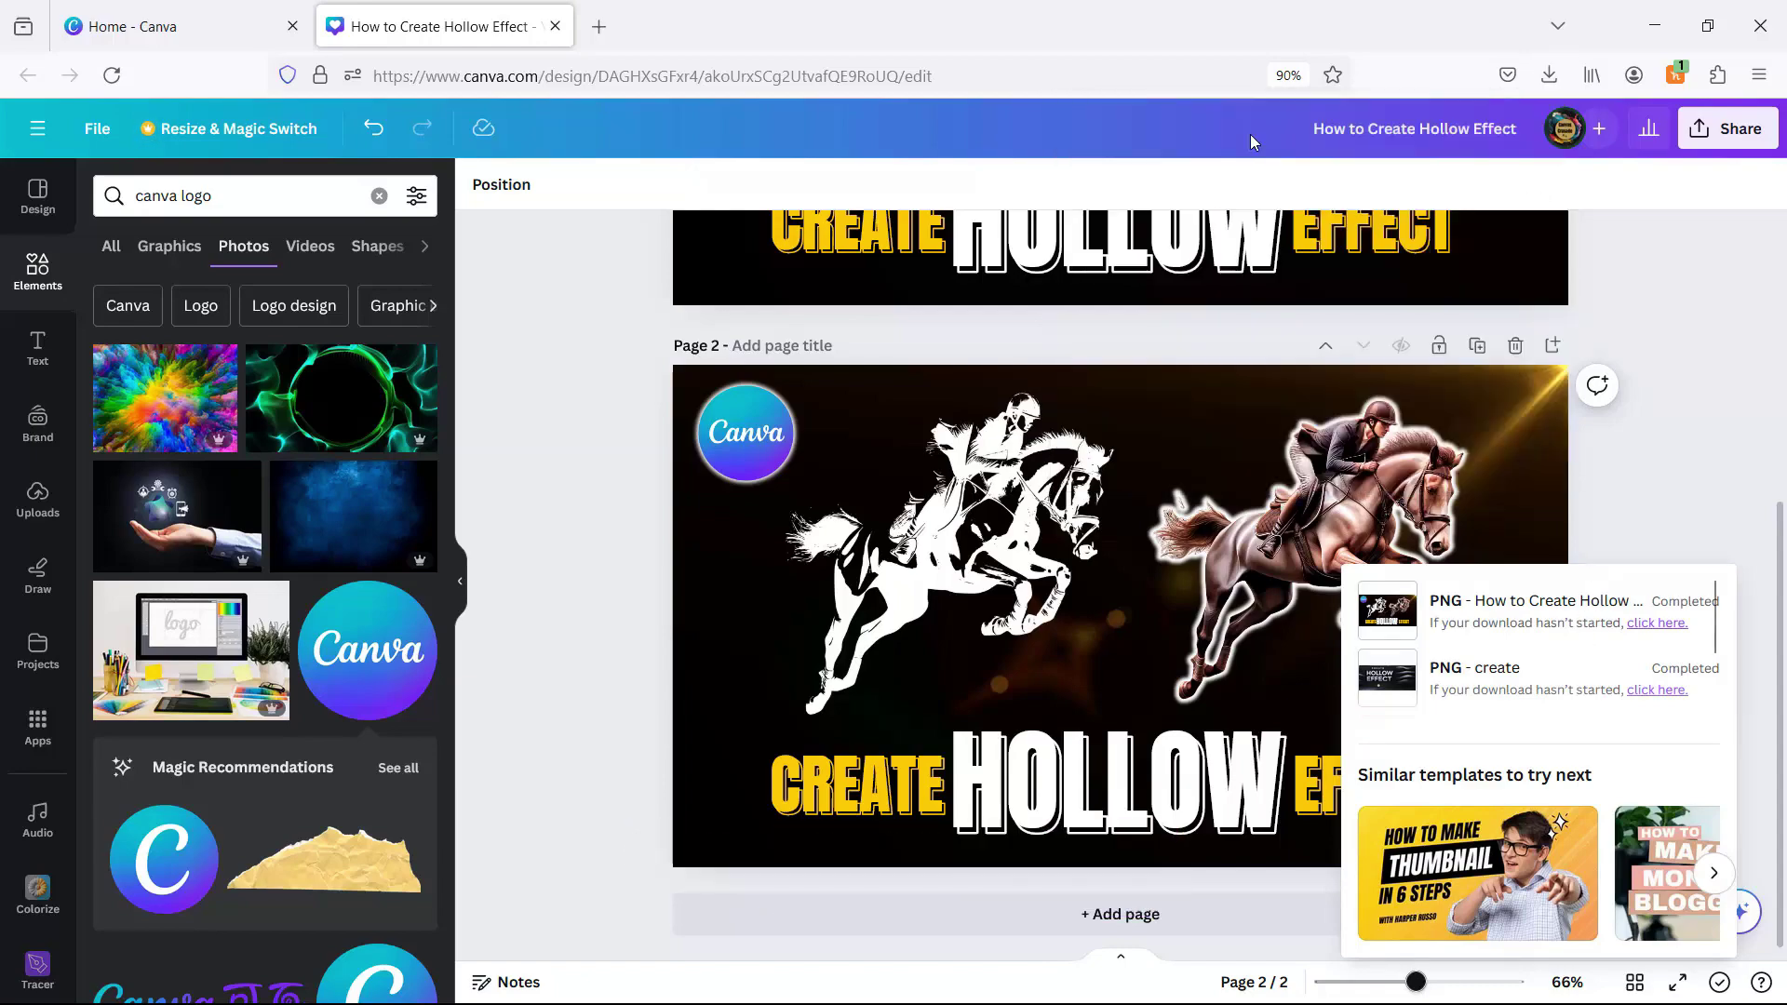